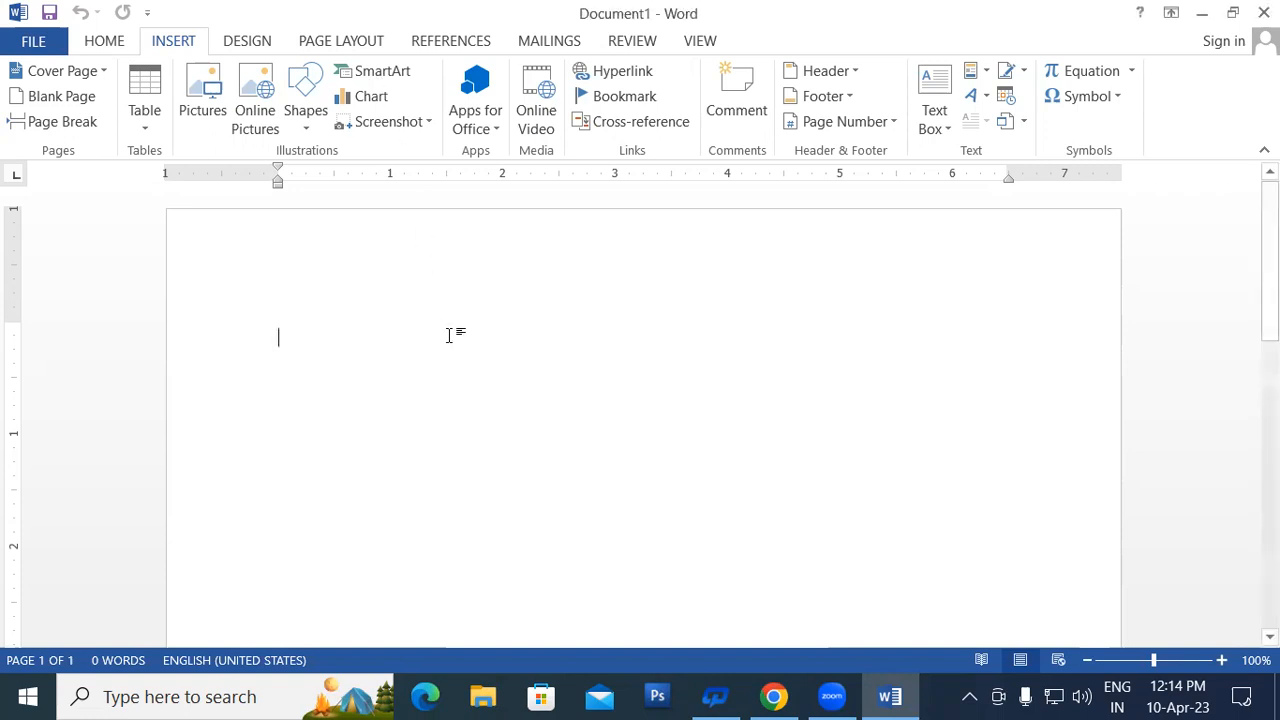
Insert a Vertical Chevron List SmartArt graphic into the blank document.
click(370, 72)
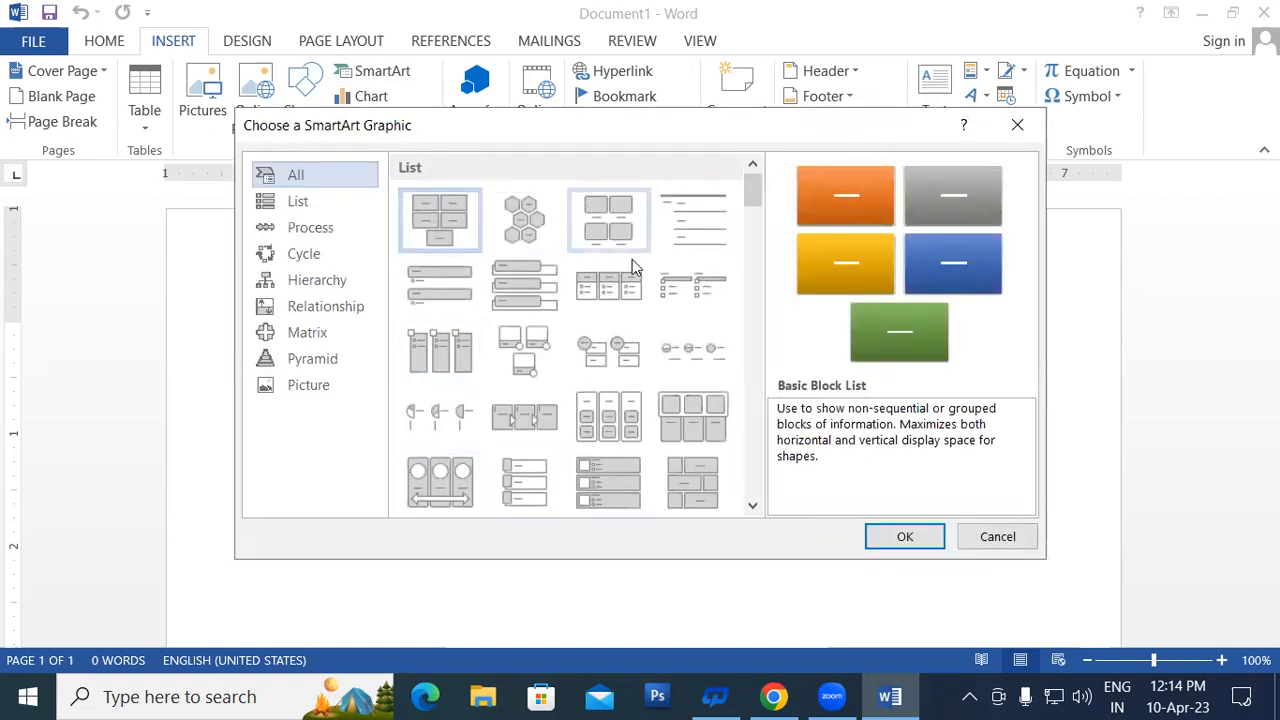
drag(756, 192, 763, 257)
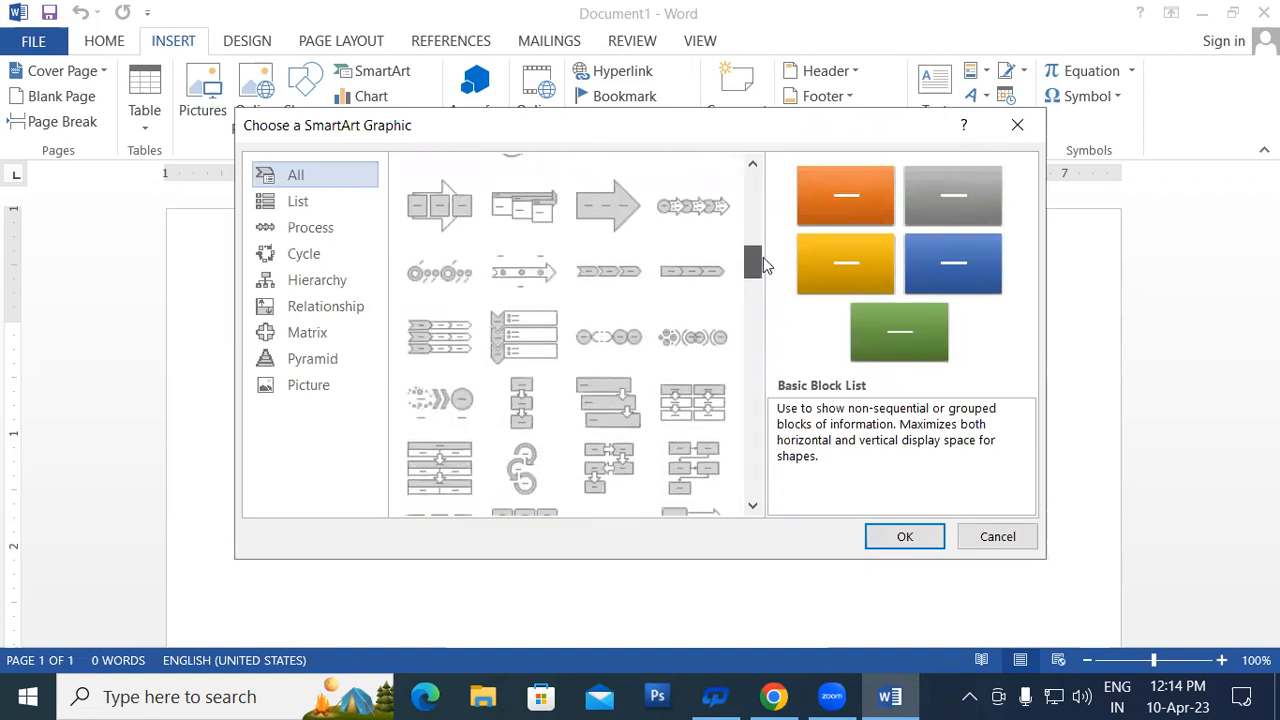
click(535, 337)
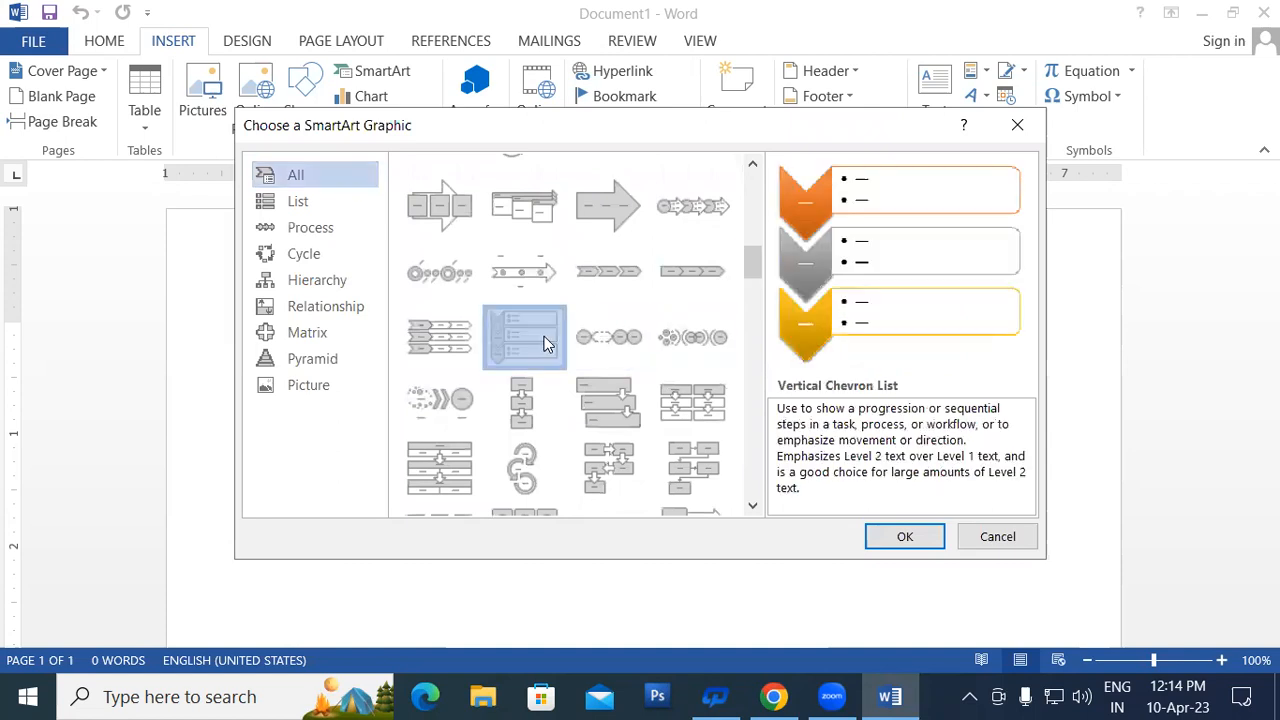
click(914, 540)
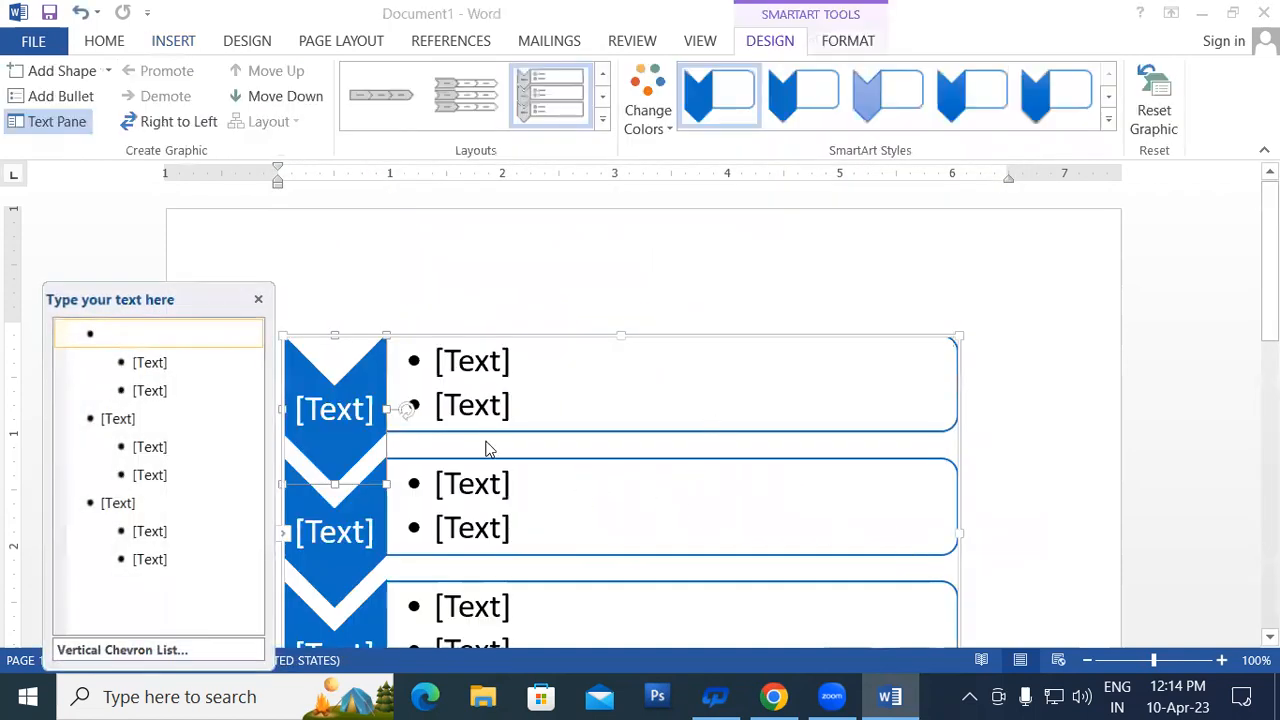
Recolor the SmartArt graphic with the fourth Colorful variation, running from teal to green.
click(650, 122)
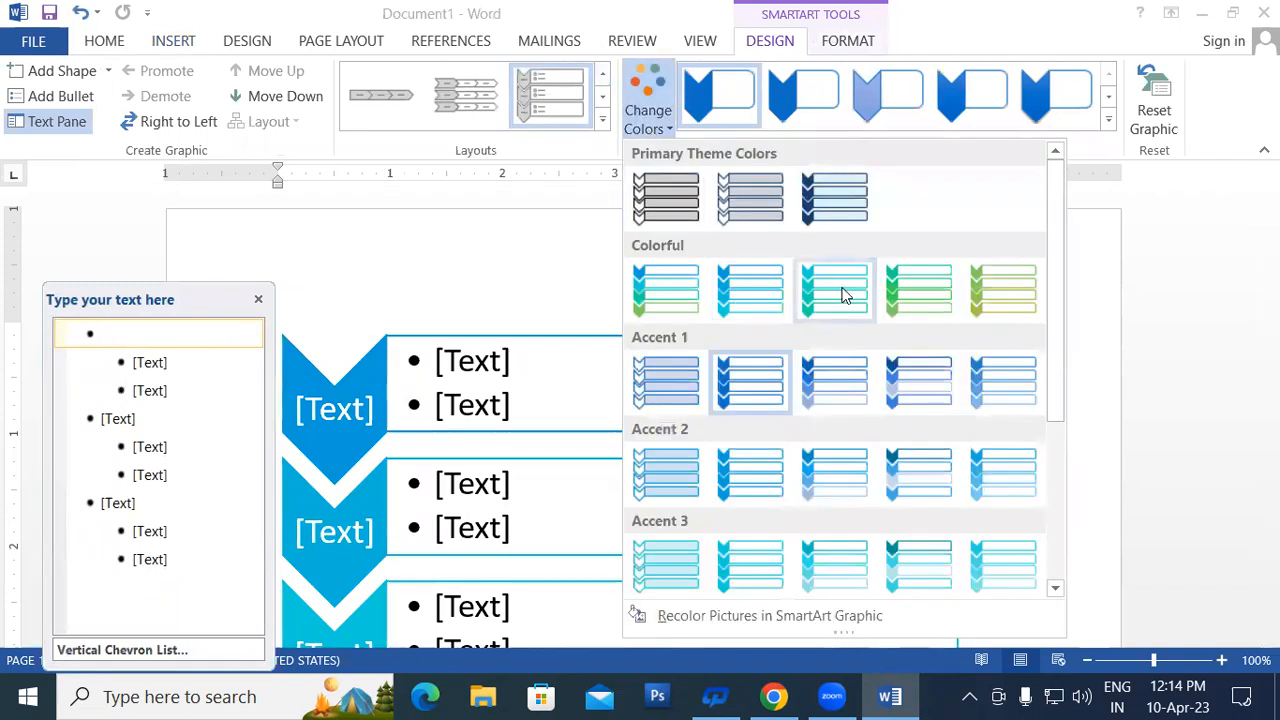
click(897, 291)
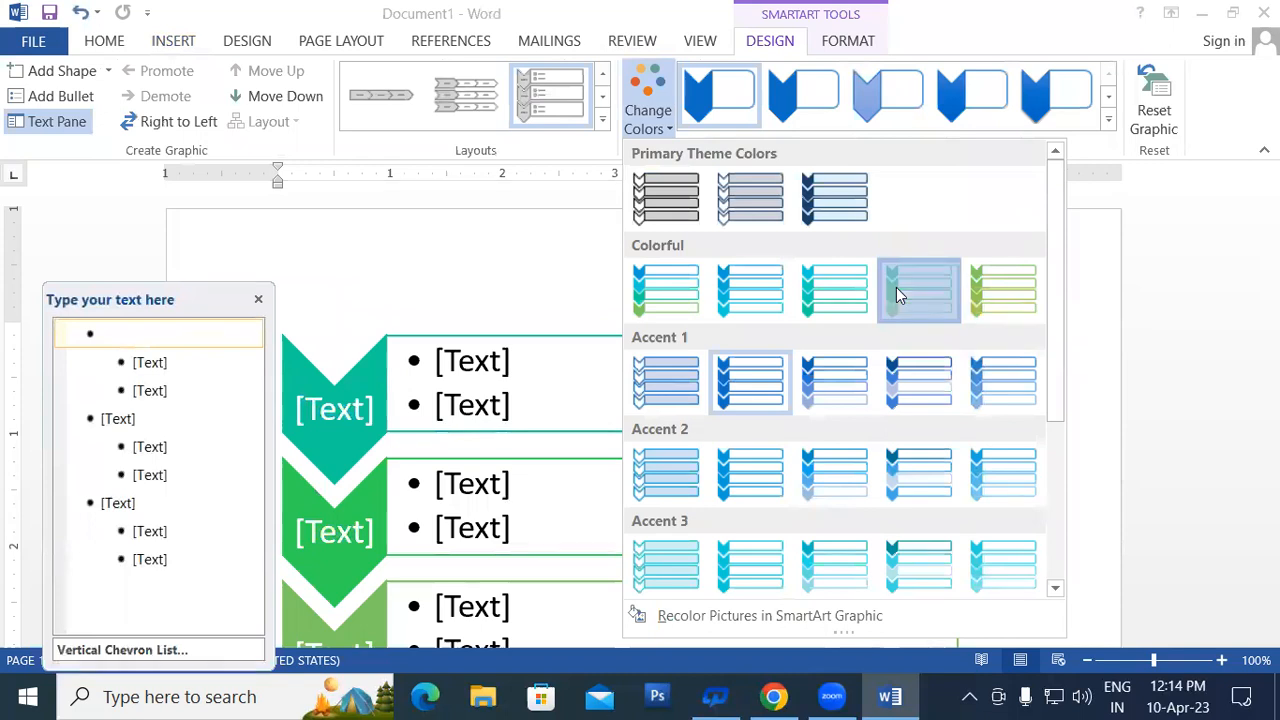
scroll(640, 430, down, 2)
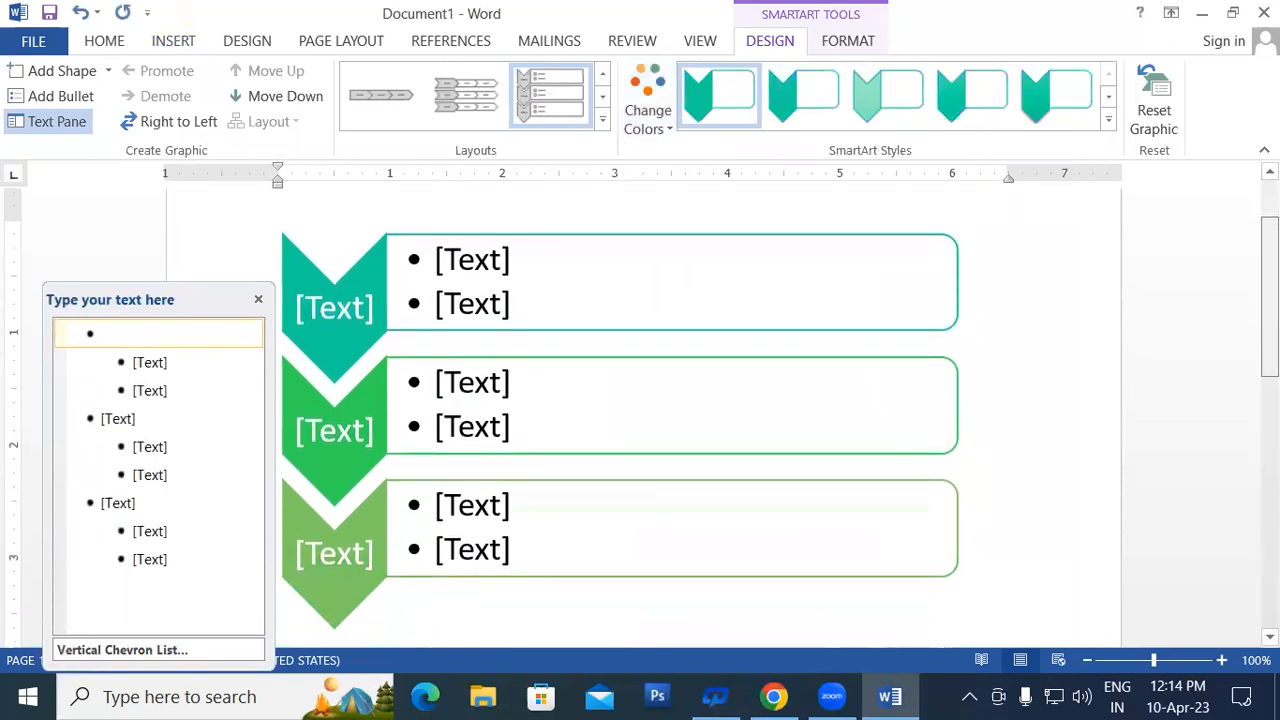
scroll(570, 262, down, 1)
scroll(616, 373, up, 1)
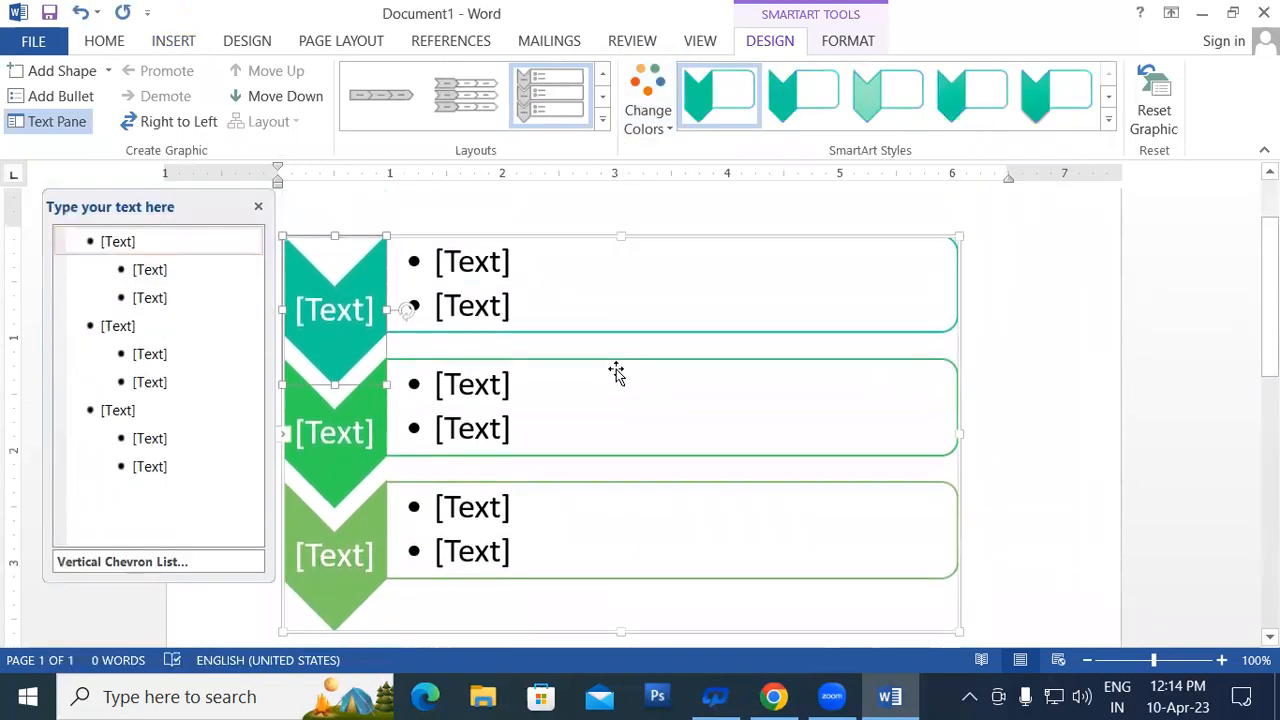
Set the text of the first chevron to font size 12 and black.
click(340, 323)
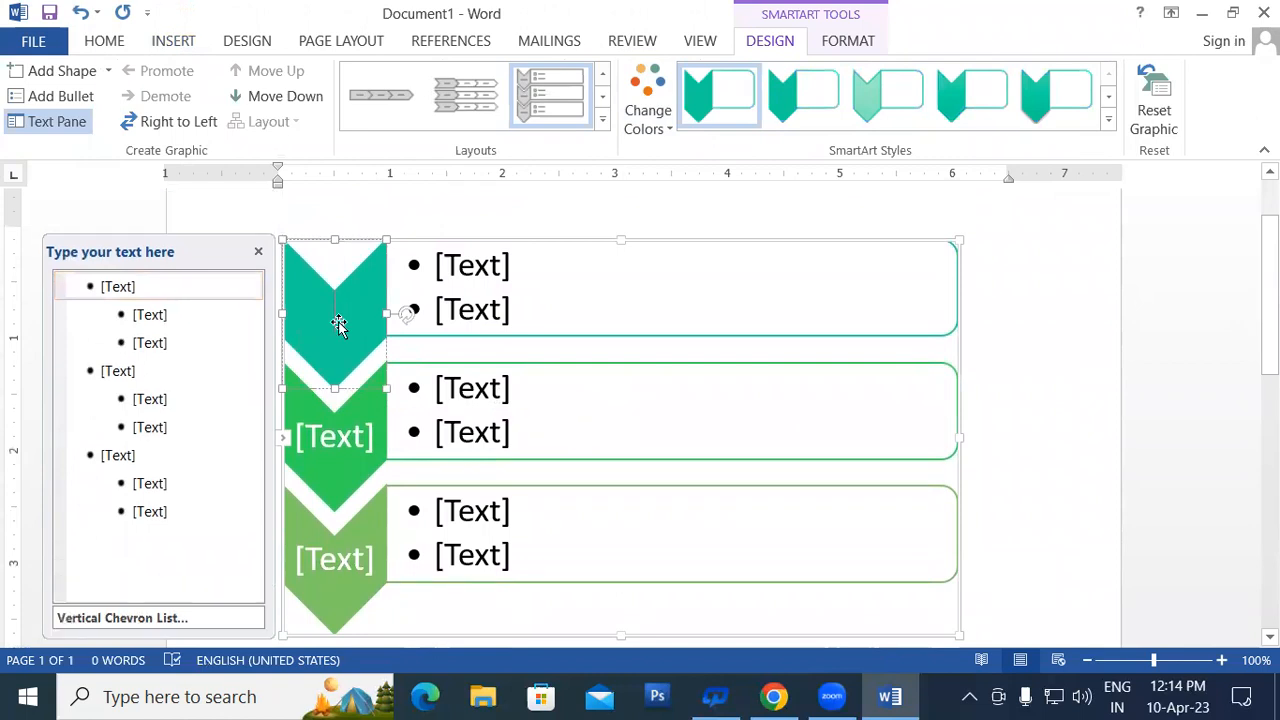
click(500, 293)
click(328, 330)
click(336, 424)
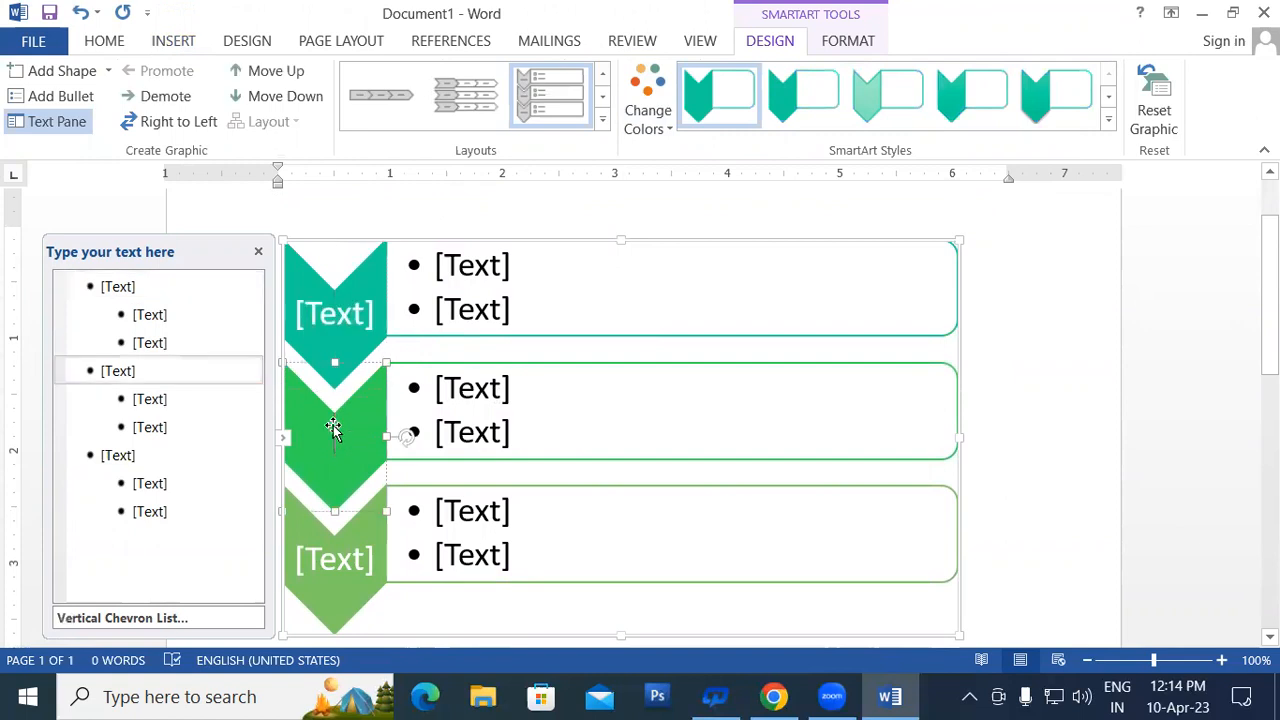
click(333, 318)
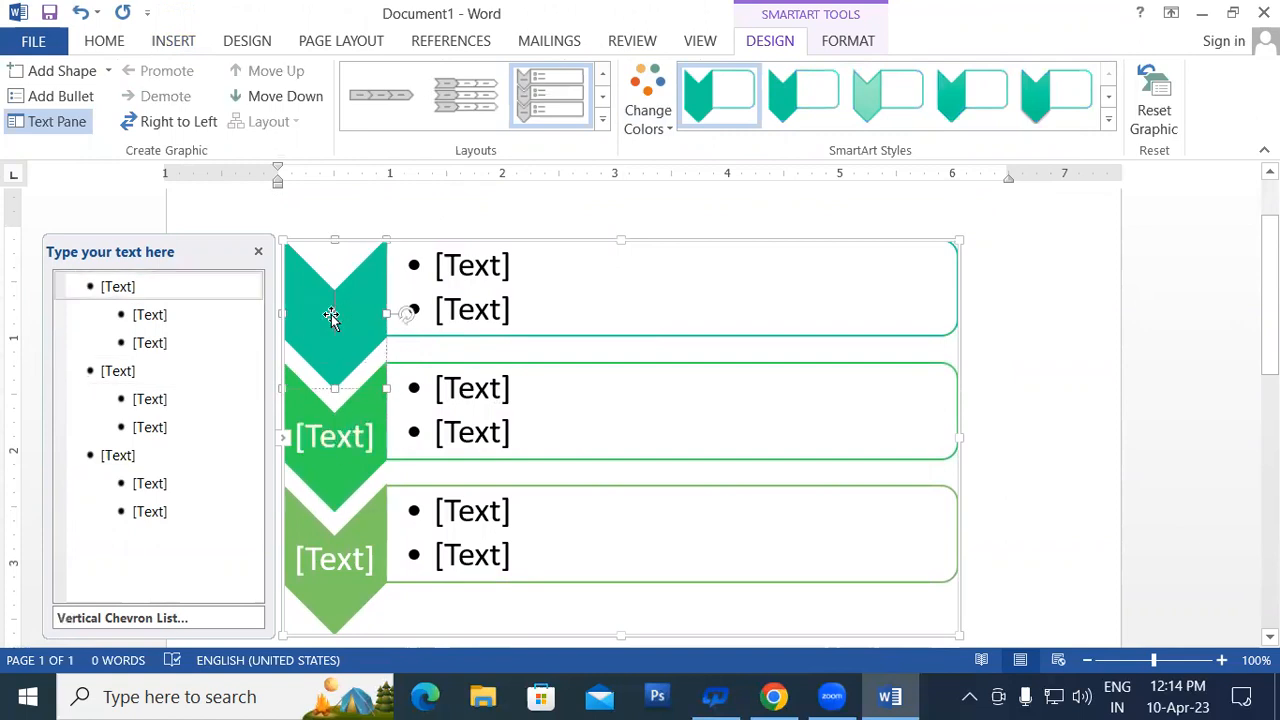
click(103, 40)
click(322, 81)
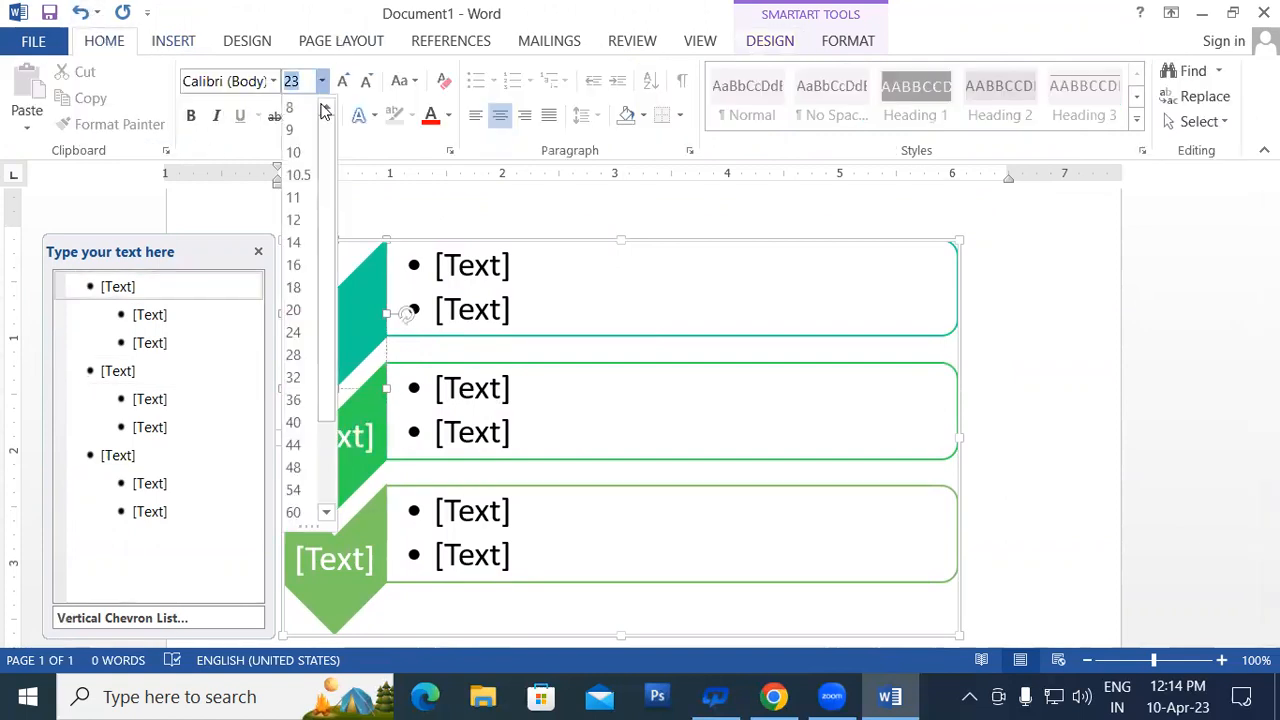
click(294, 220)
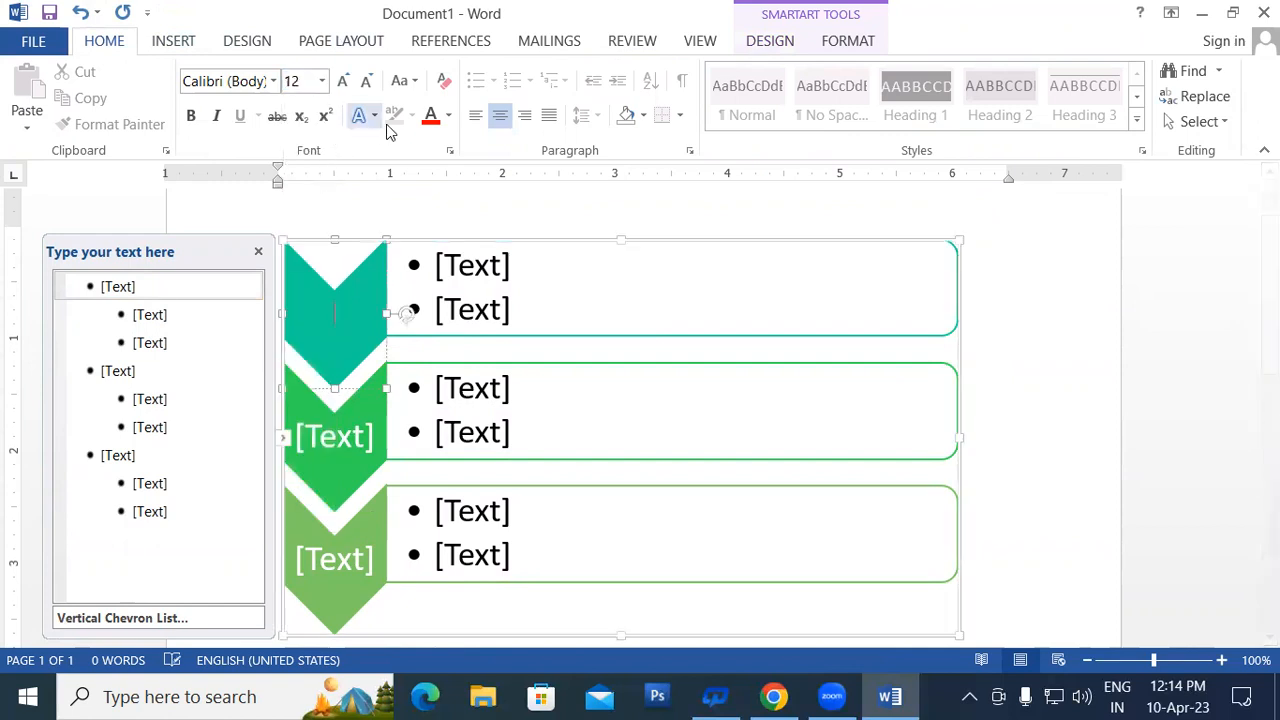
click(451, 117)
click(449, 193)
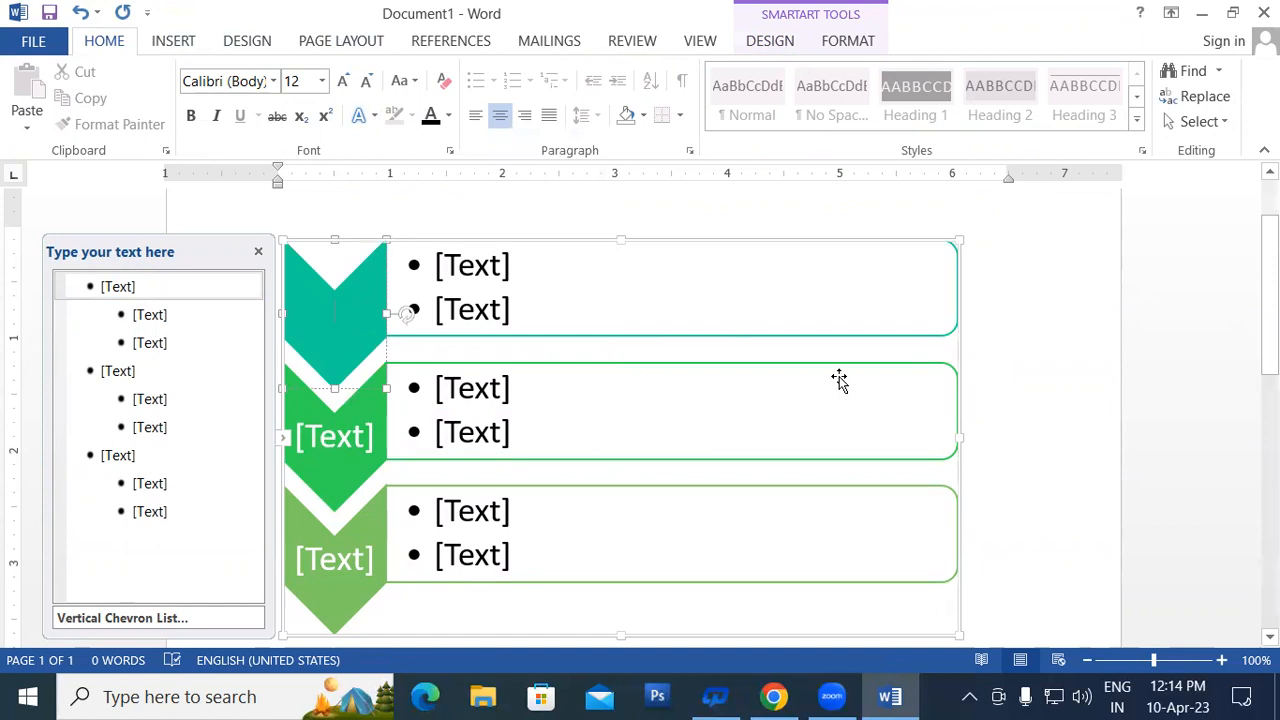
Label the first chevron "On the Basis of Purpose".
text(On the)
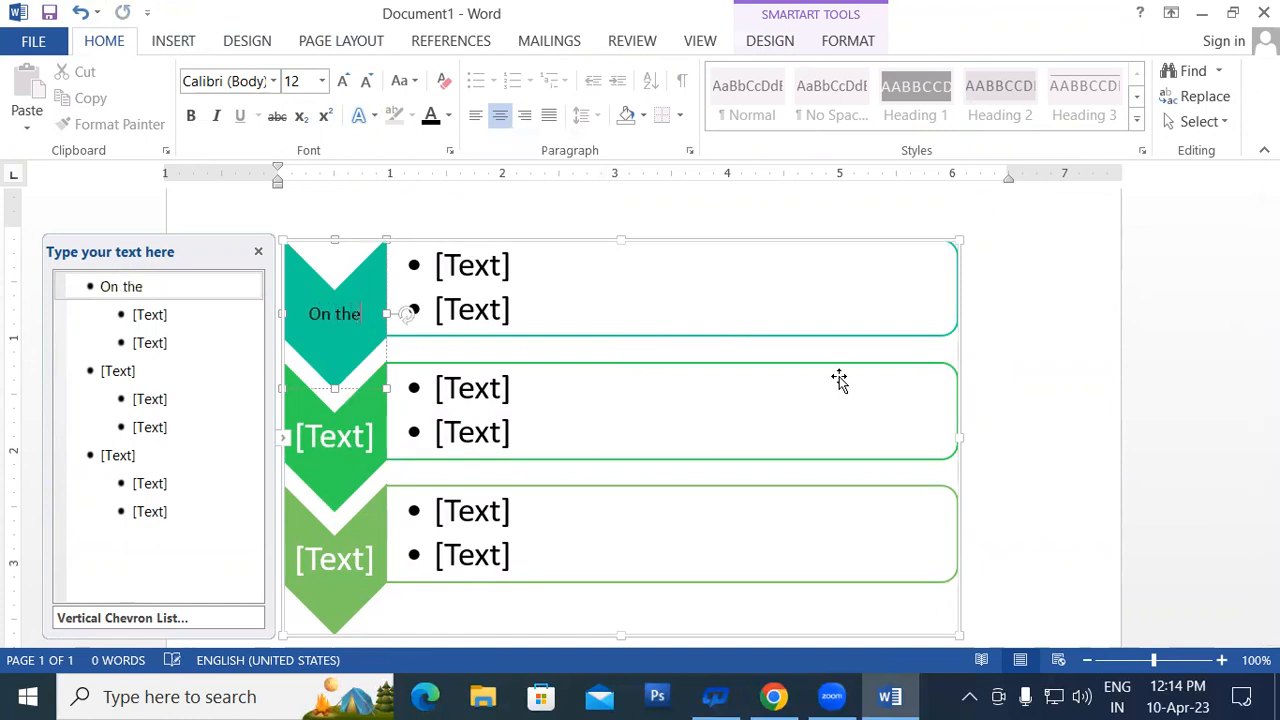
text(s Basu=)
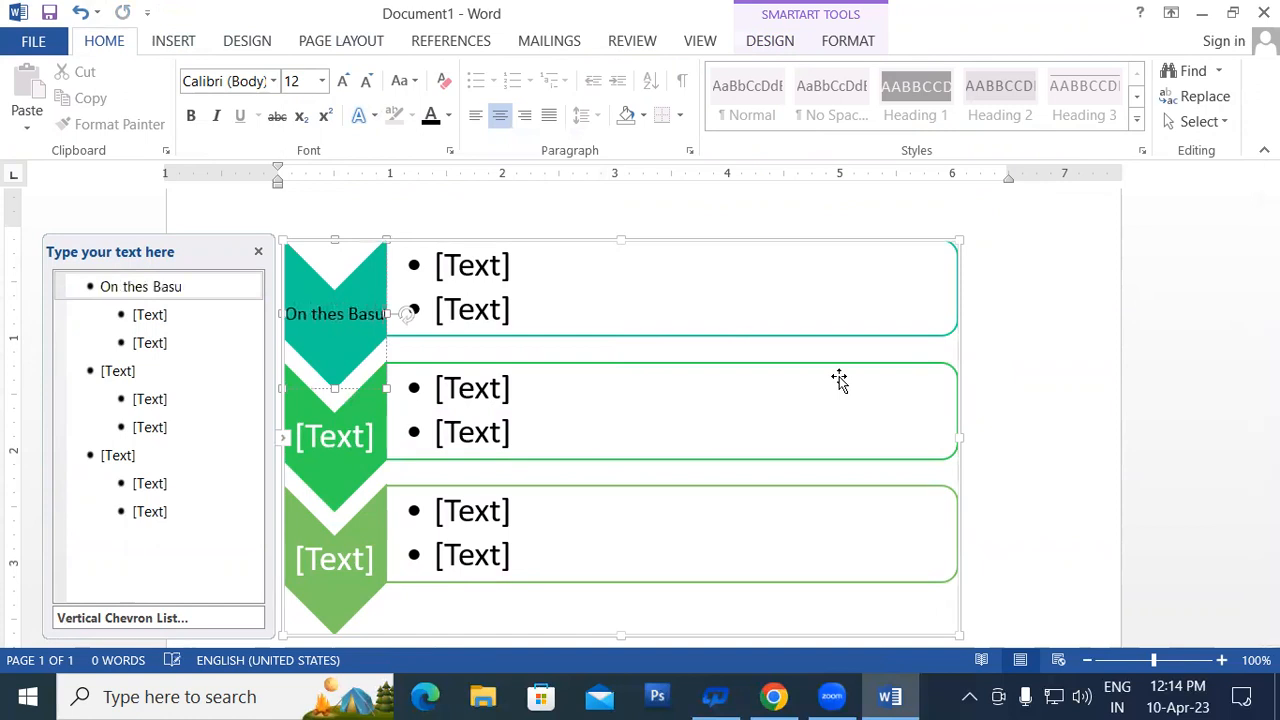
key(BackSpace)
key(BackSpace)
text(is)
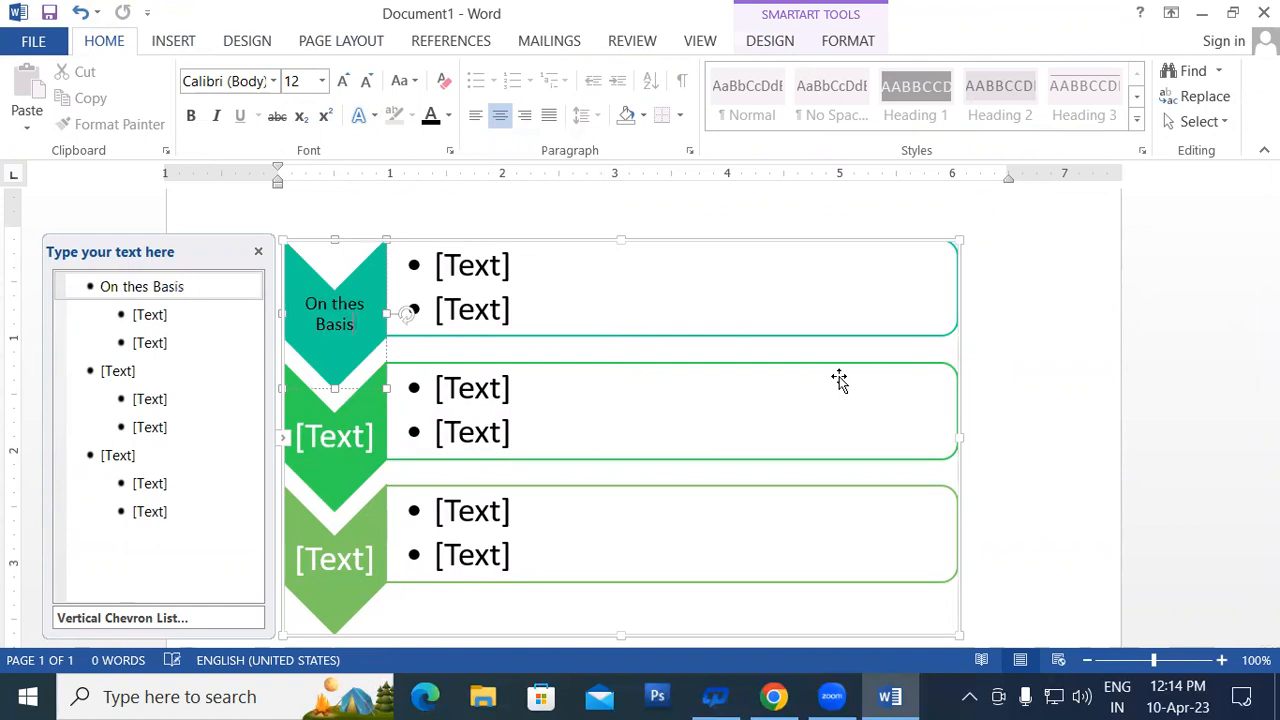
text( of Pur)
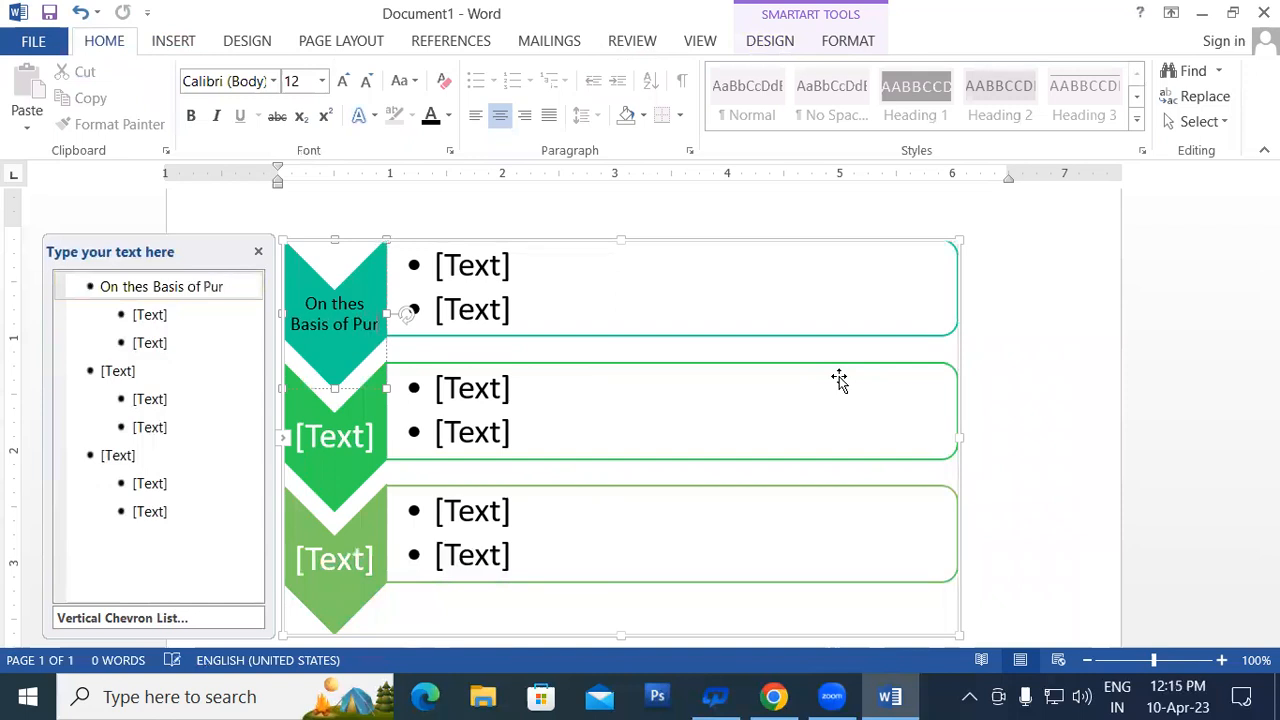
text(pose)
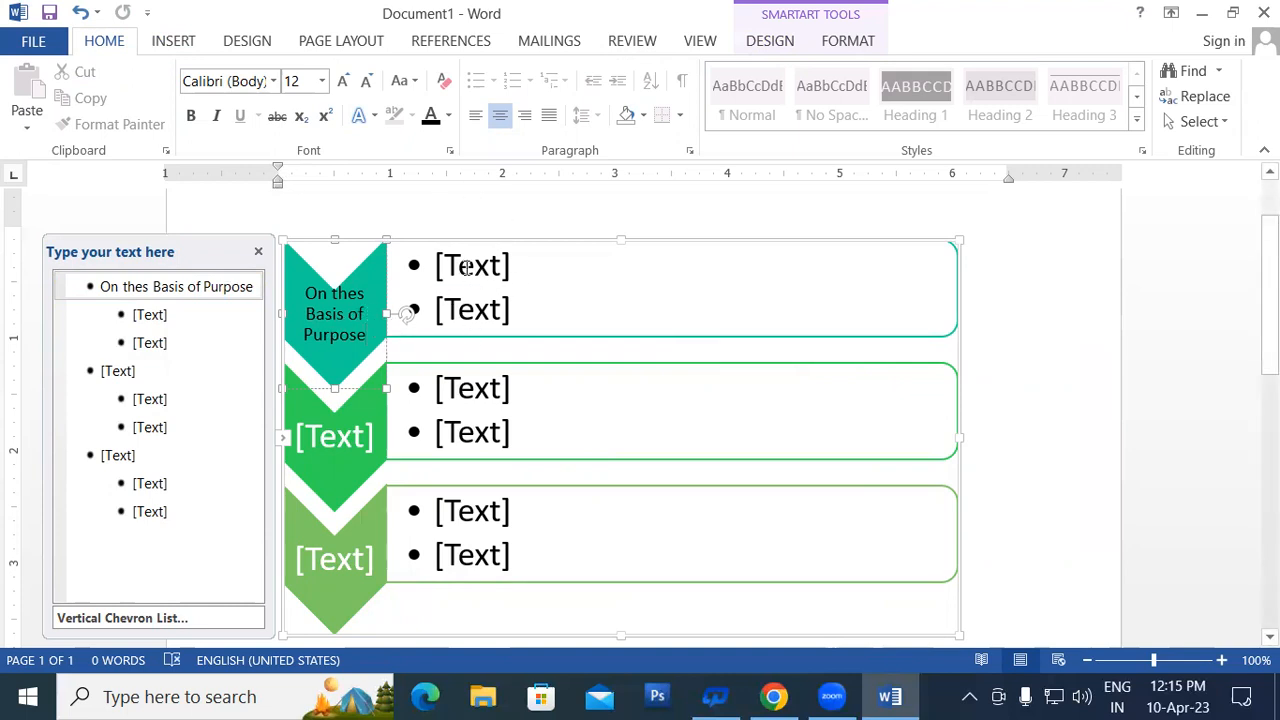
double_click(370, 295)
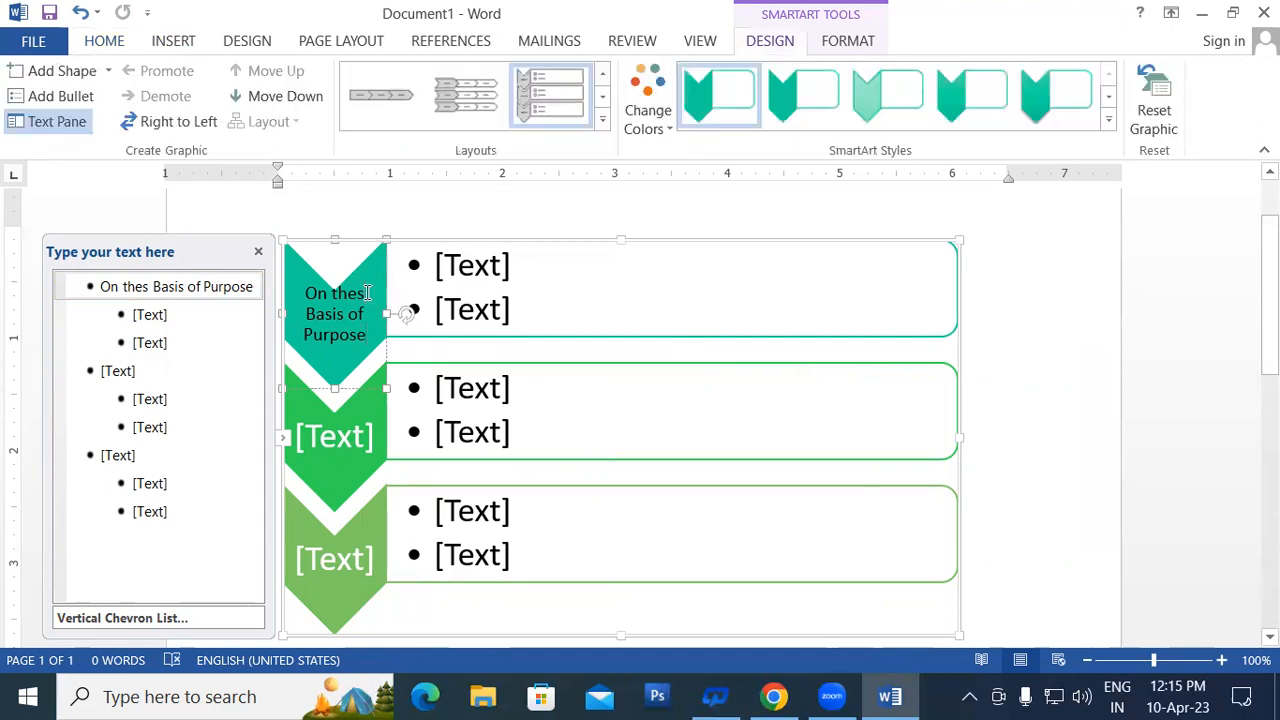
key(BackSpace)
Fill the two bullets beside the first chevron with "General" and "Special".
click(472, 273)
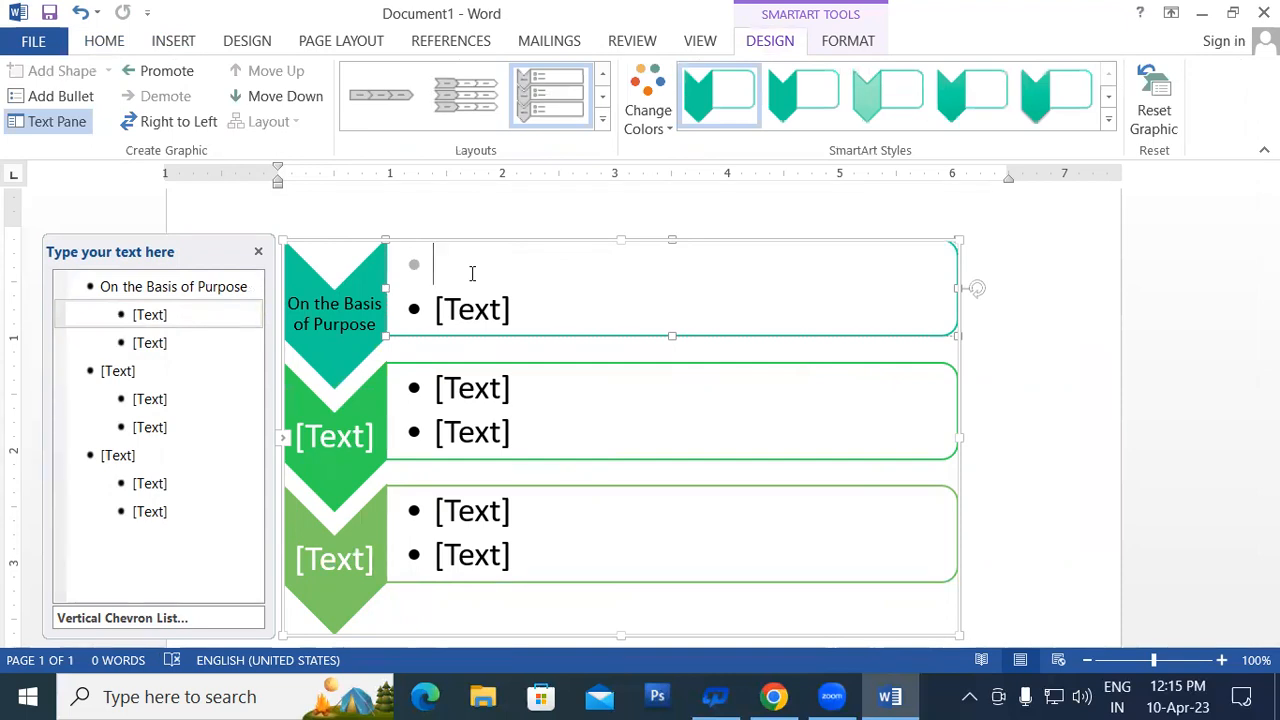
text(Genera)
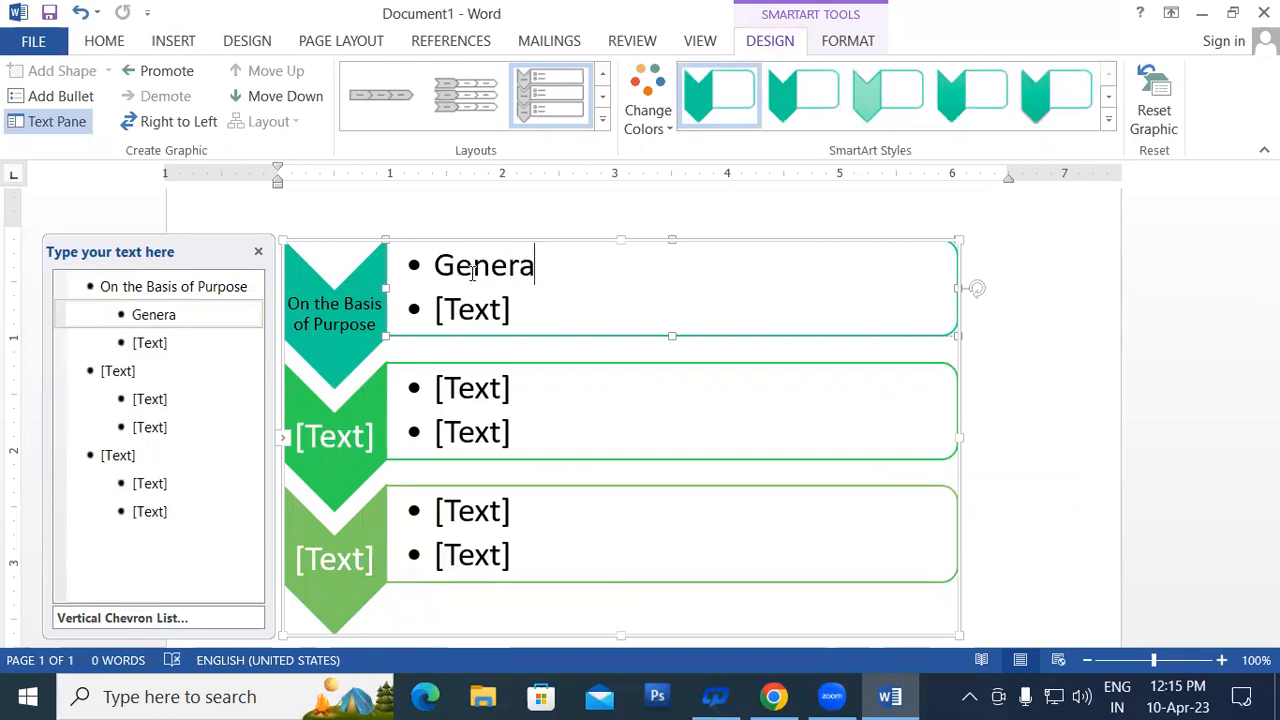
text(l)
click(451, 315)
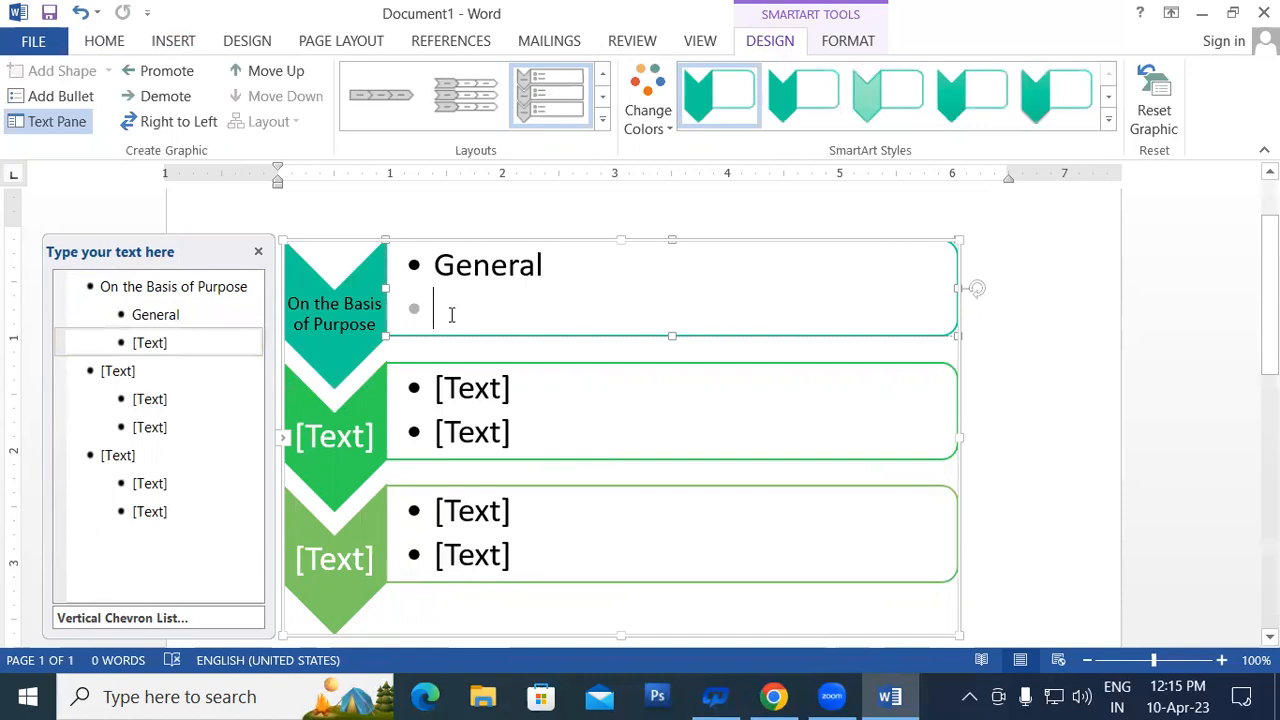
text(Sp)
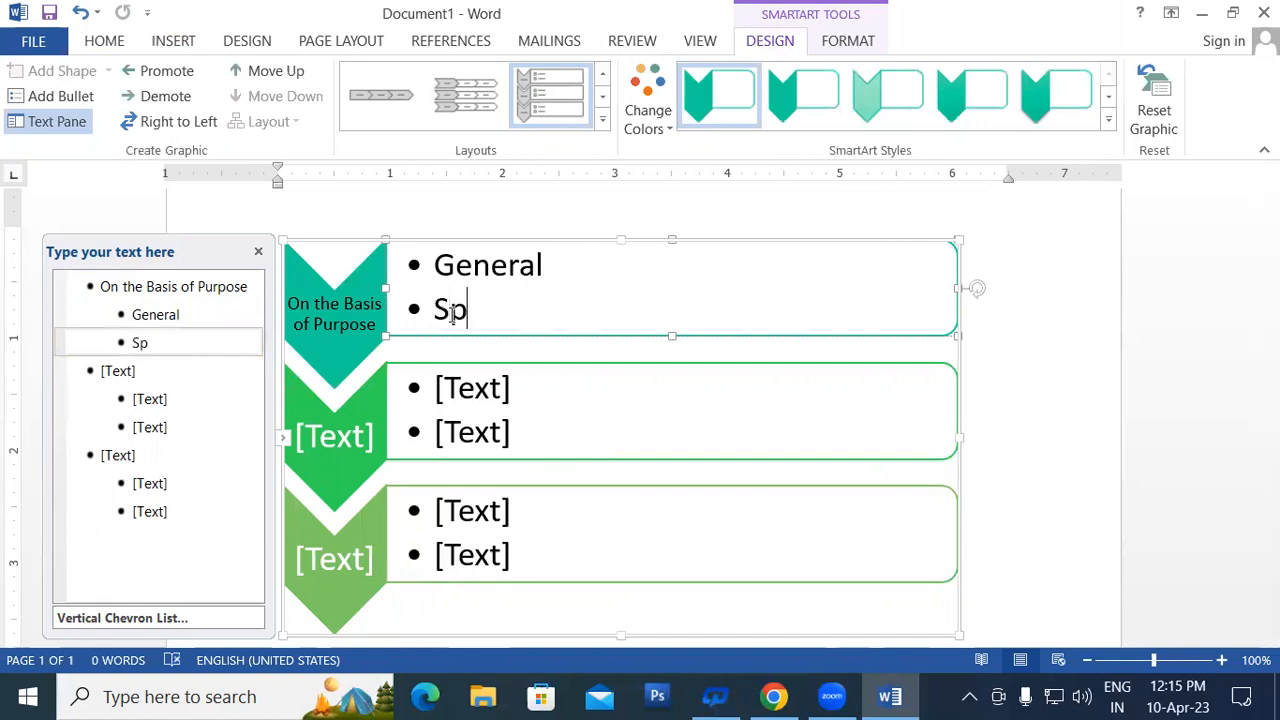
text(ecial)
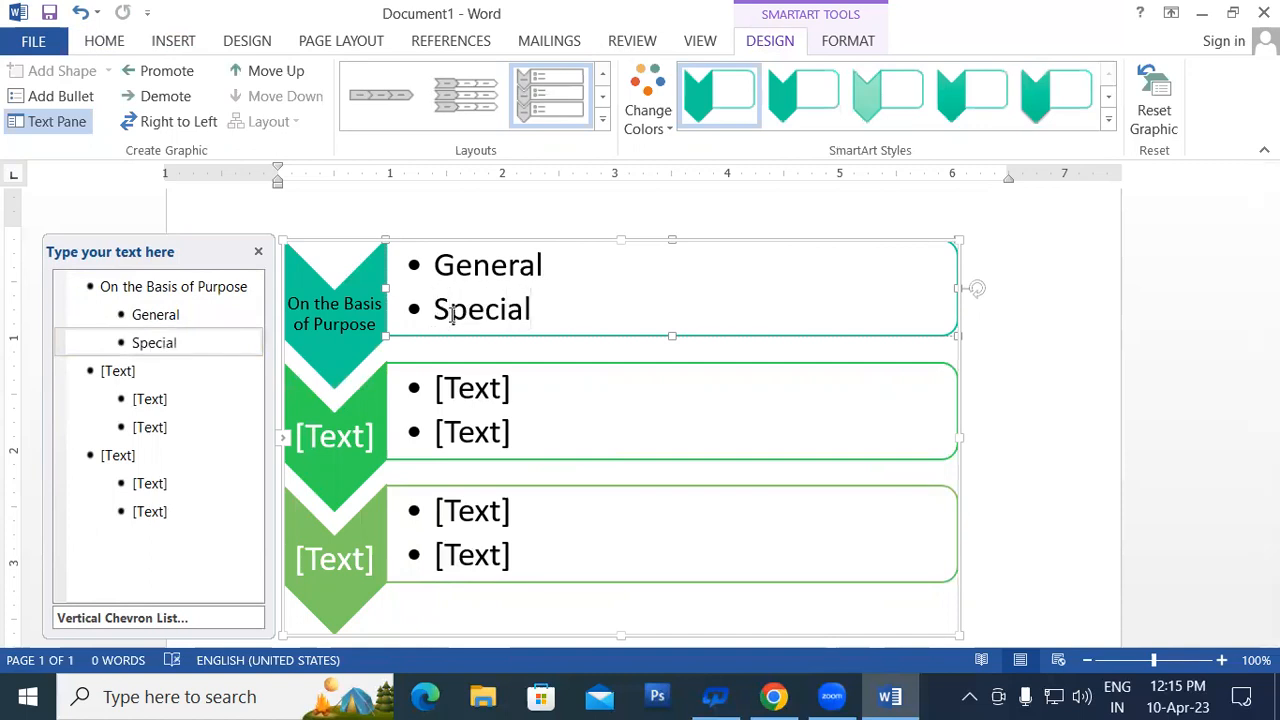
Set the second chevron's font size to 12 and label it "On the basis of Technology".
click(340, 442)
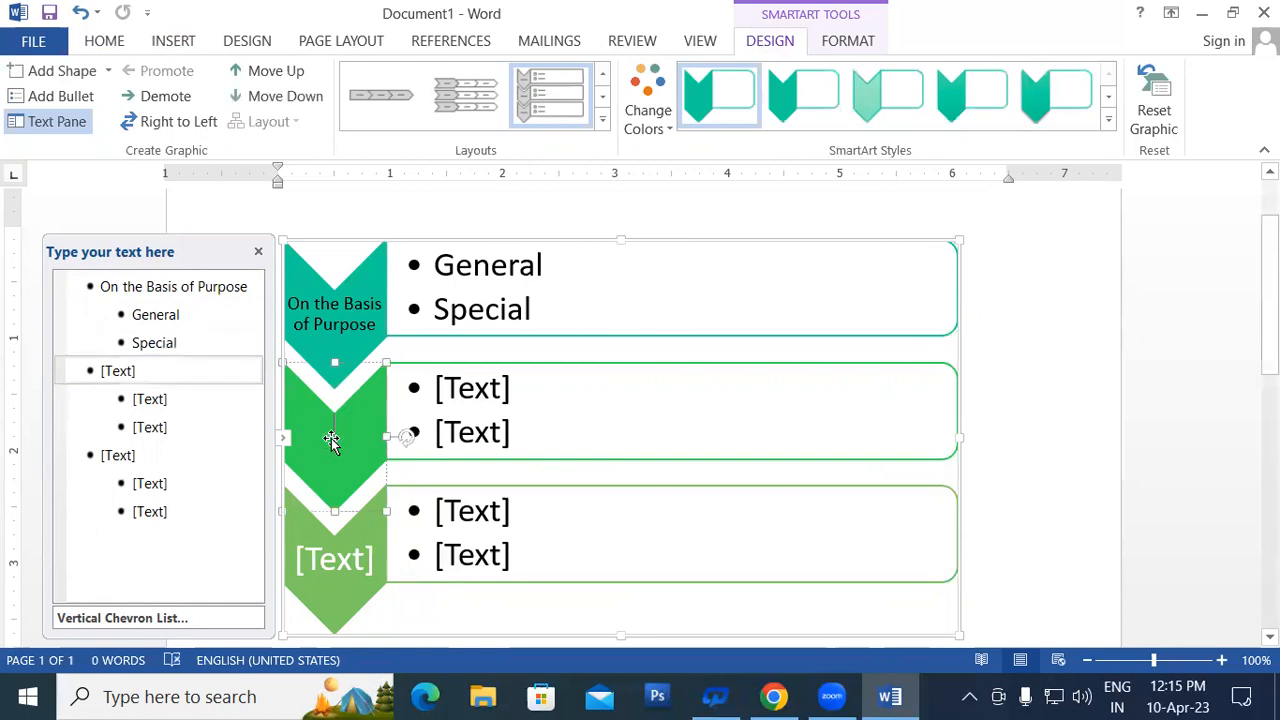
click(104, 40)
click(322, 80)
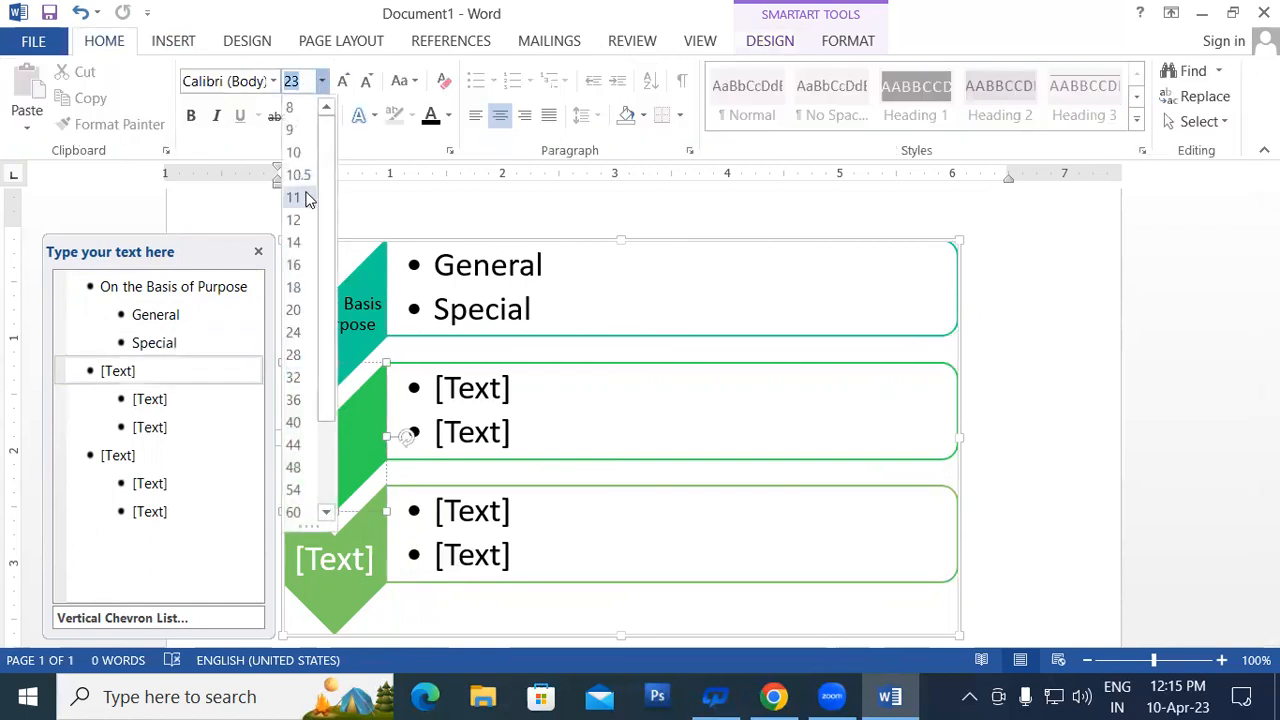
click(302, 222)
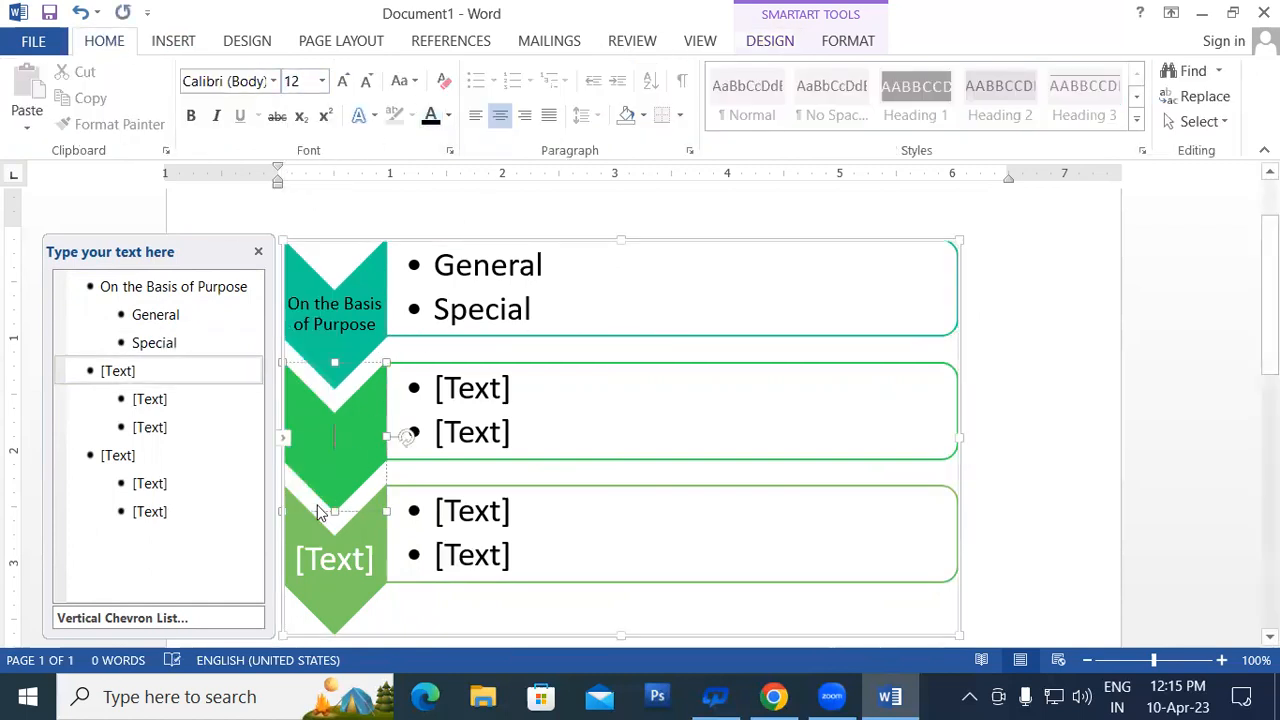
text(On t)
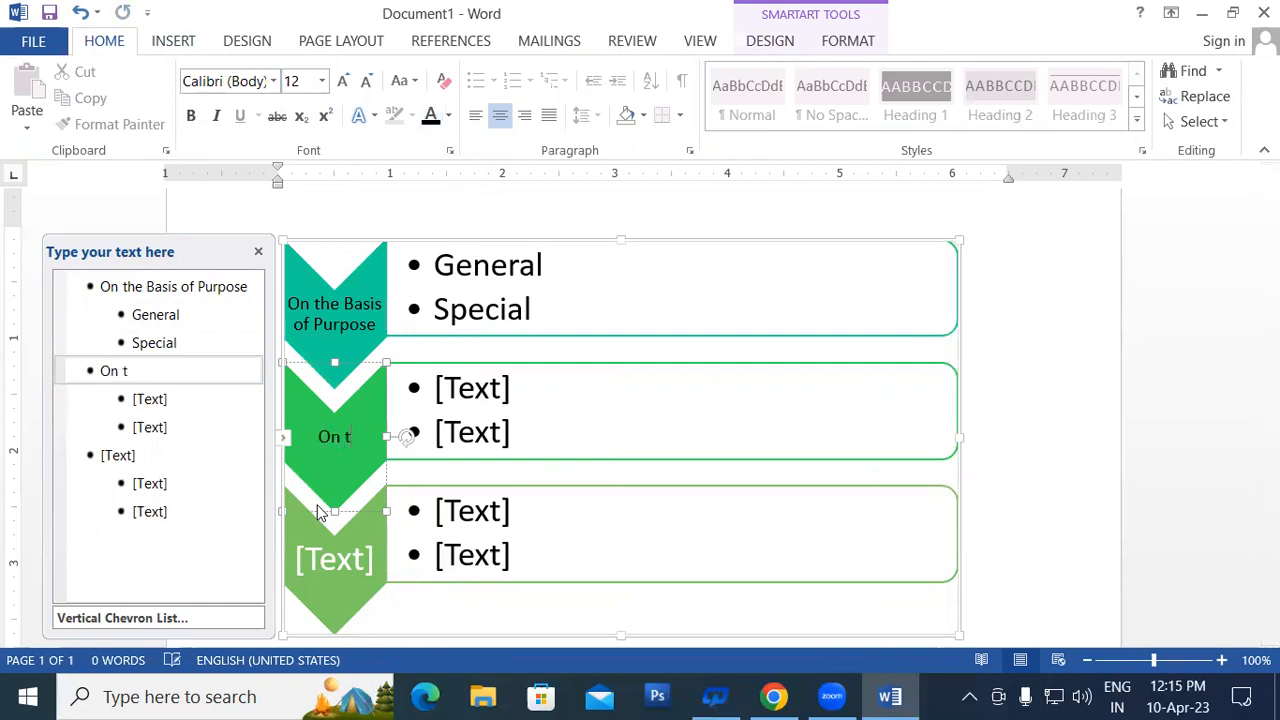
text(he basis)
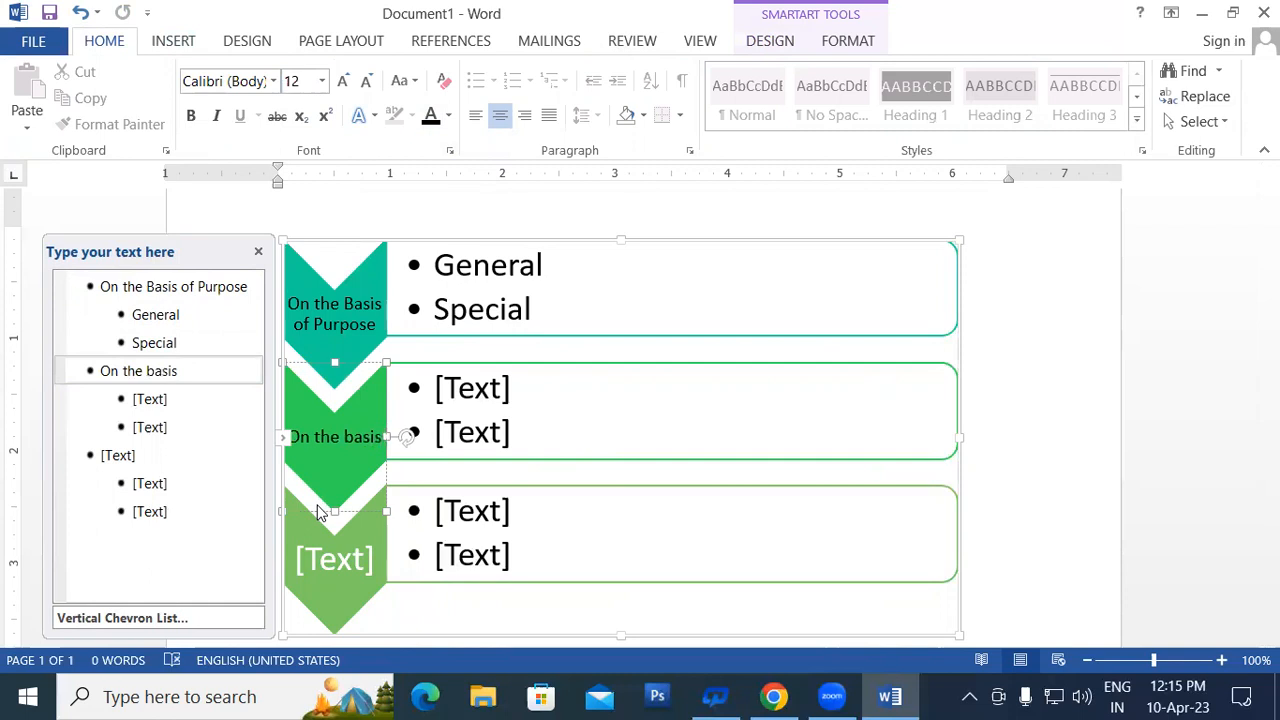
text( of)
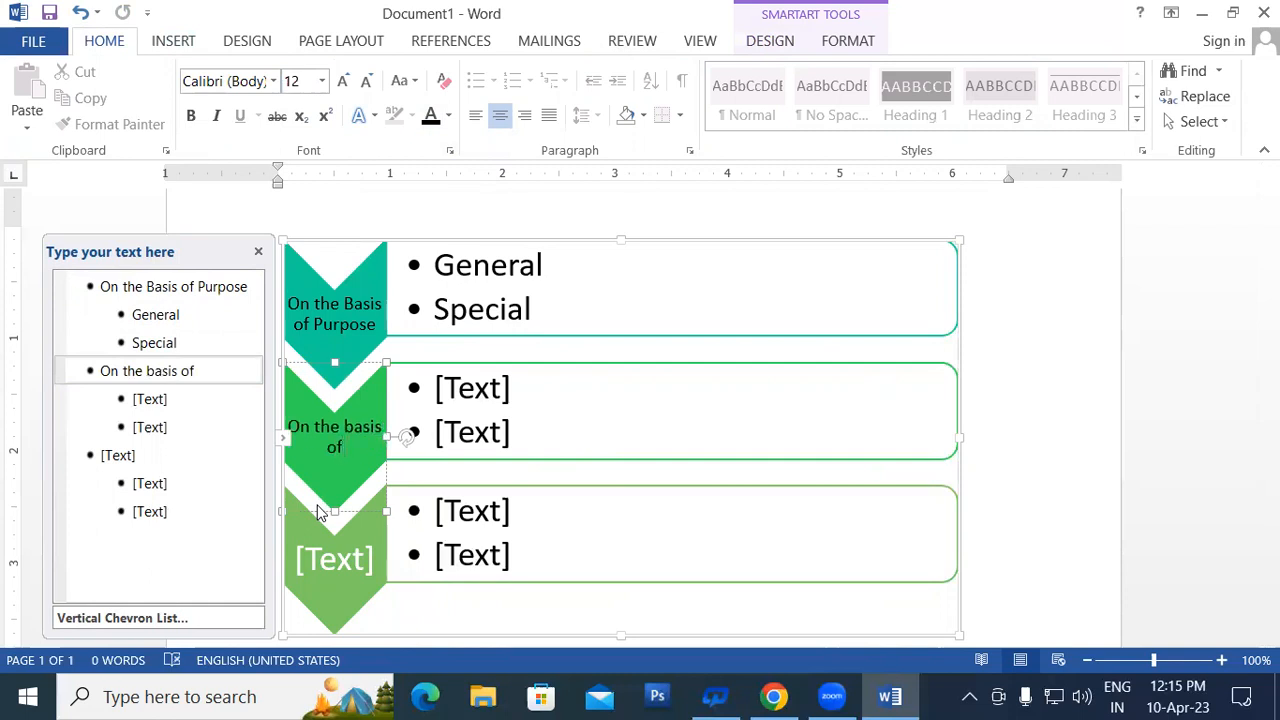
text( Technolo)
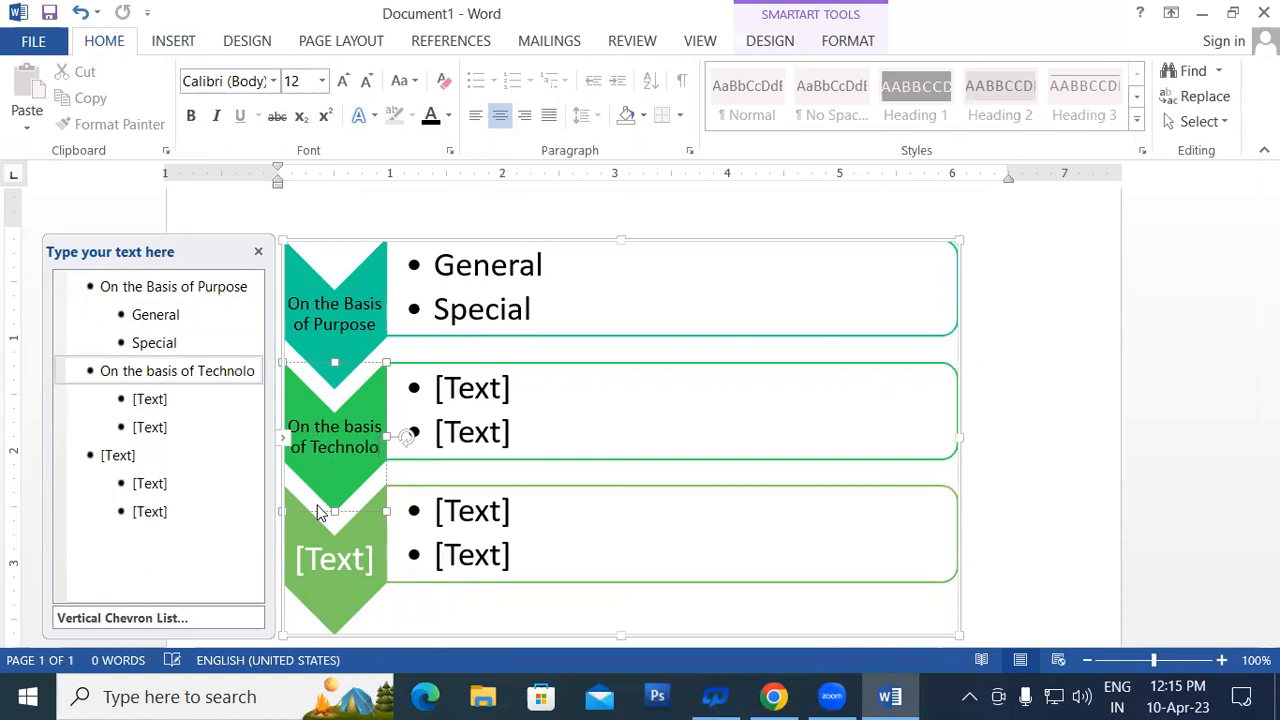
text(gy)
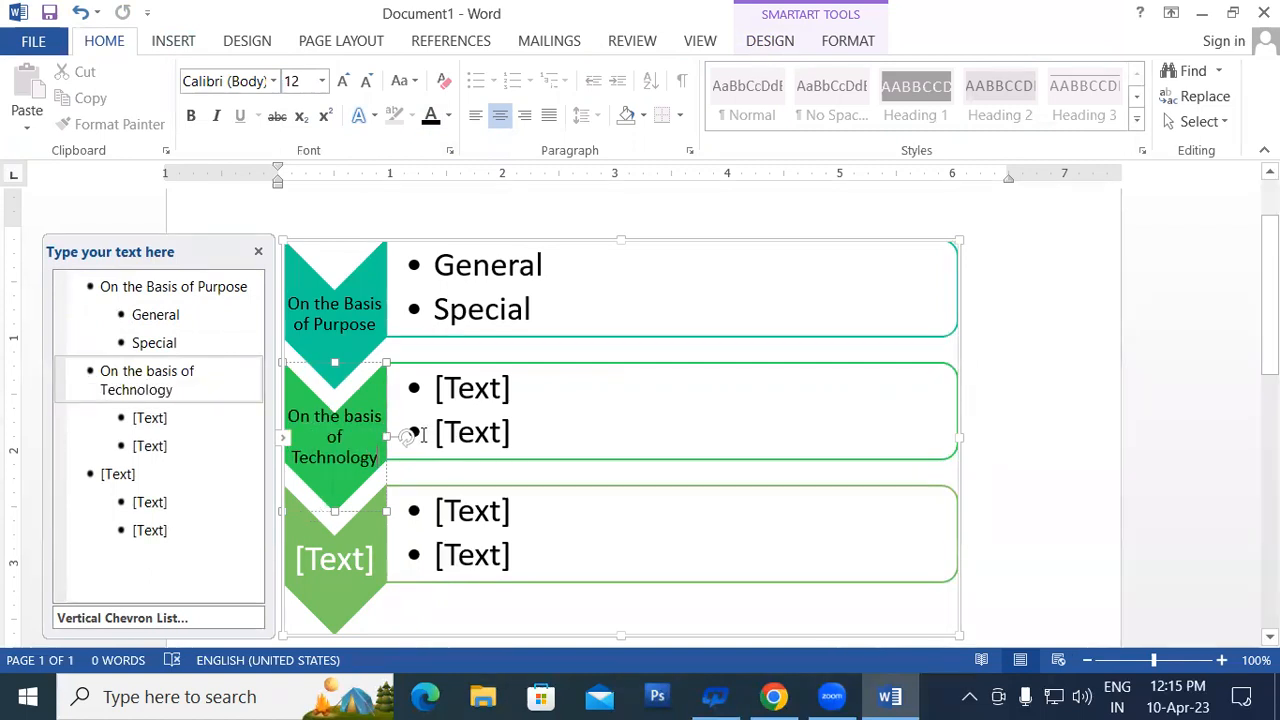
Fill the bullets beside the "On the basis of Technology" chevron with "Analog", "Digital" and "Hybrid", adding a third bullet.
click(474, 389)
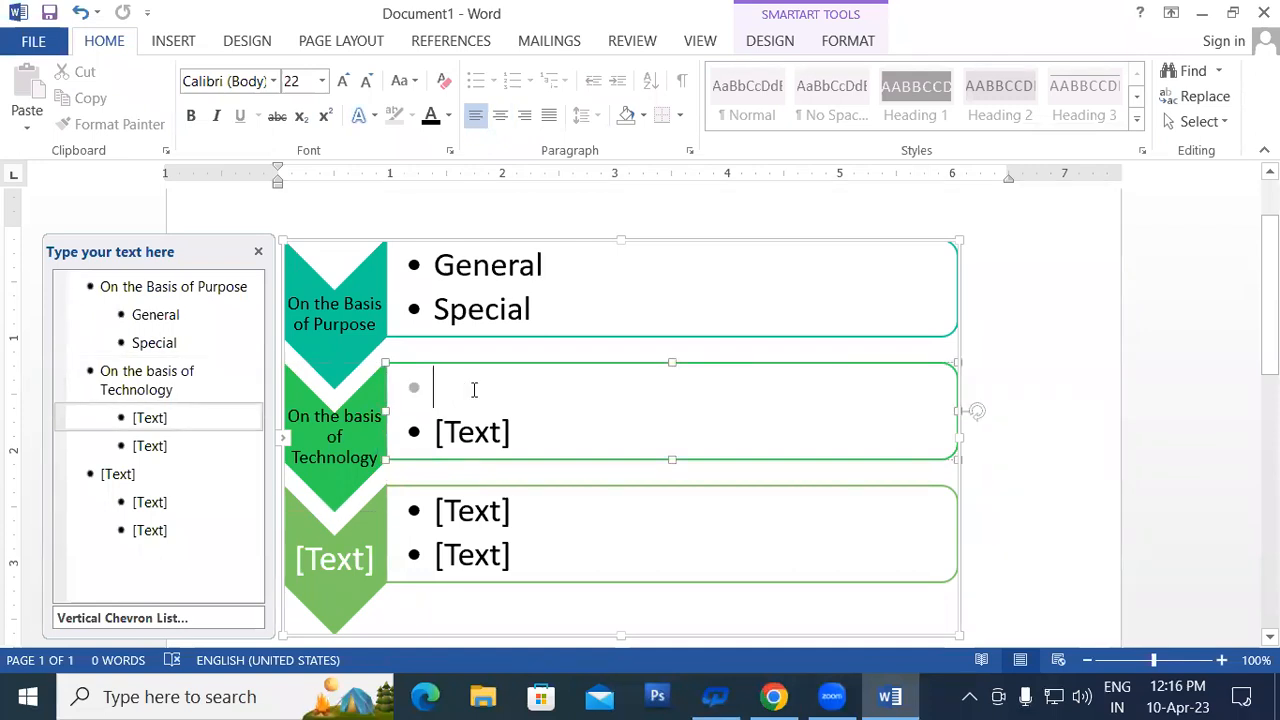
text(Analog)
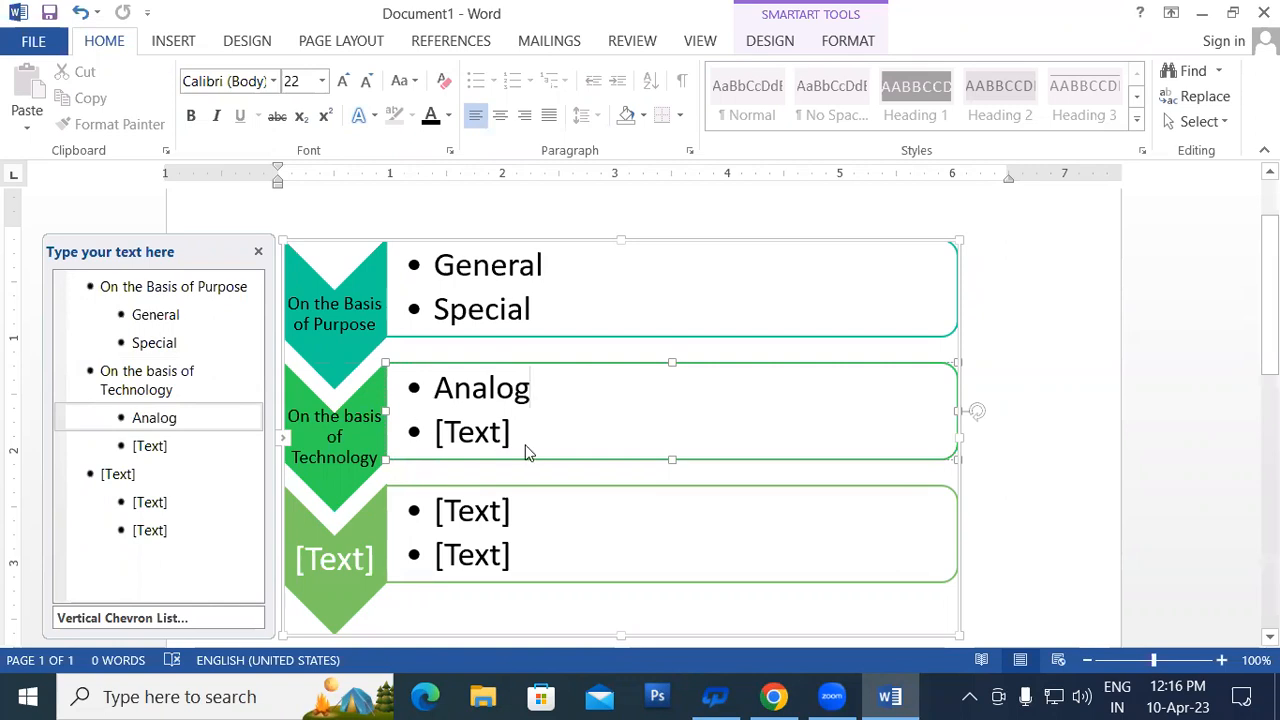
key(Return)
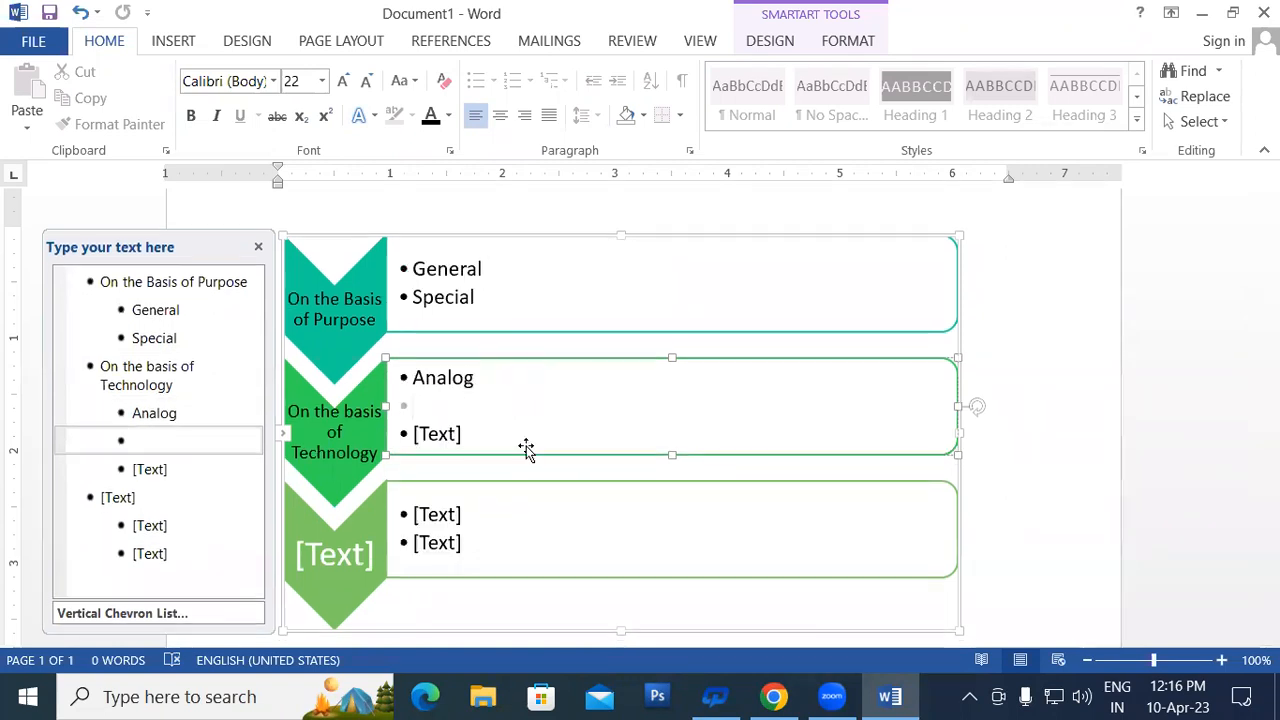
text(Digita)
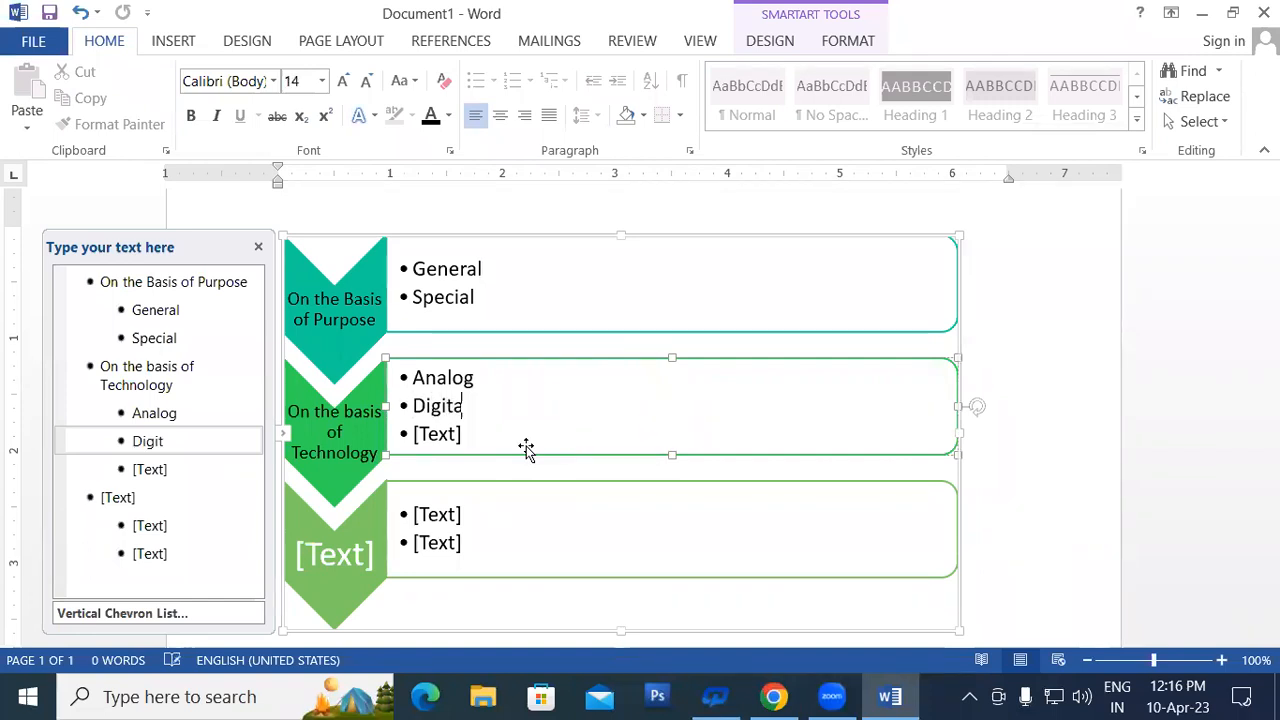
text(l)
click(438, 434)
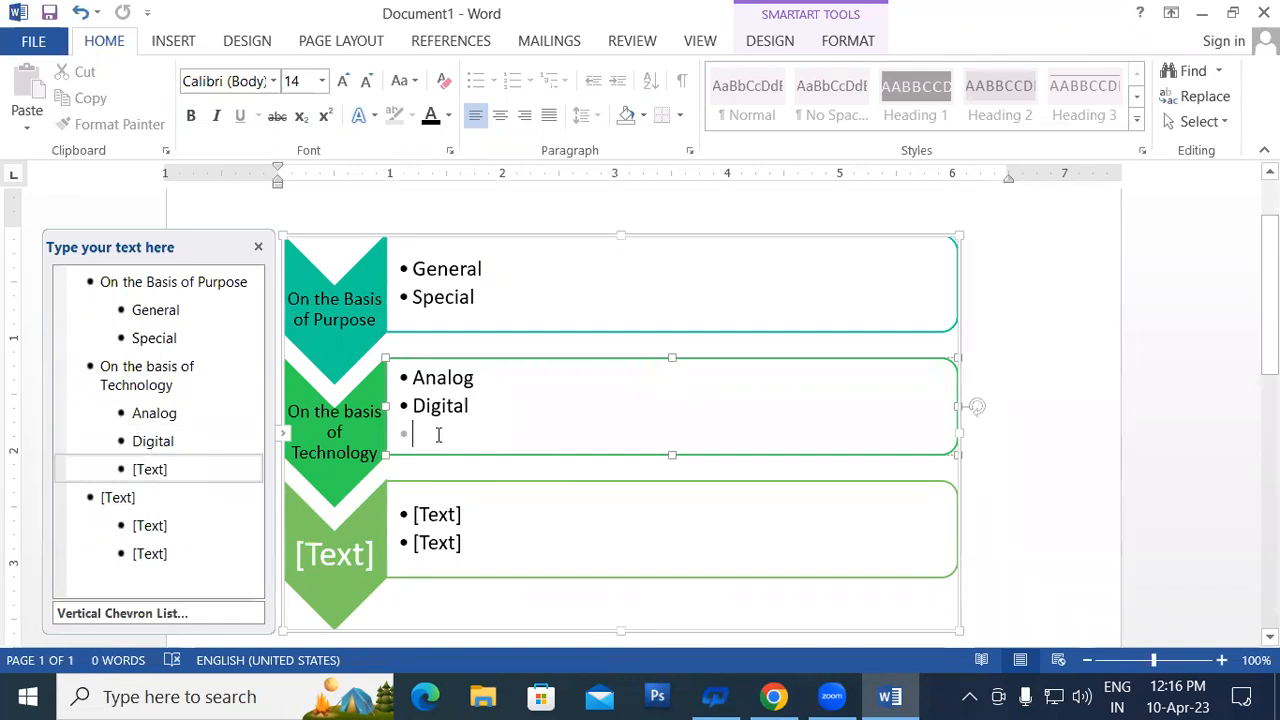
text(Hy)
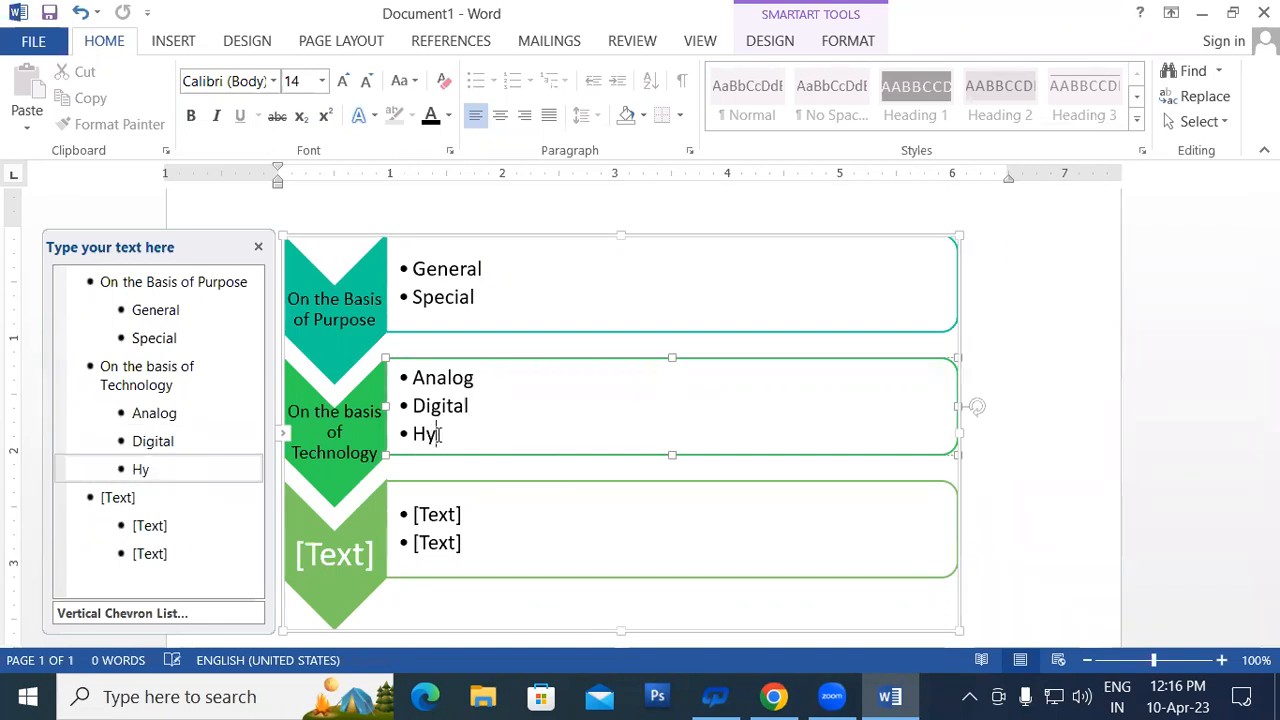
text(brid)
Set the third chevron's font size to 12 and label it "On the Basis of Size & Capacity".
click(343, 557)
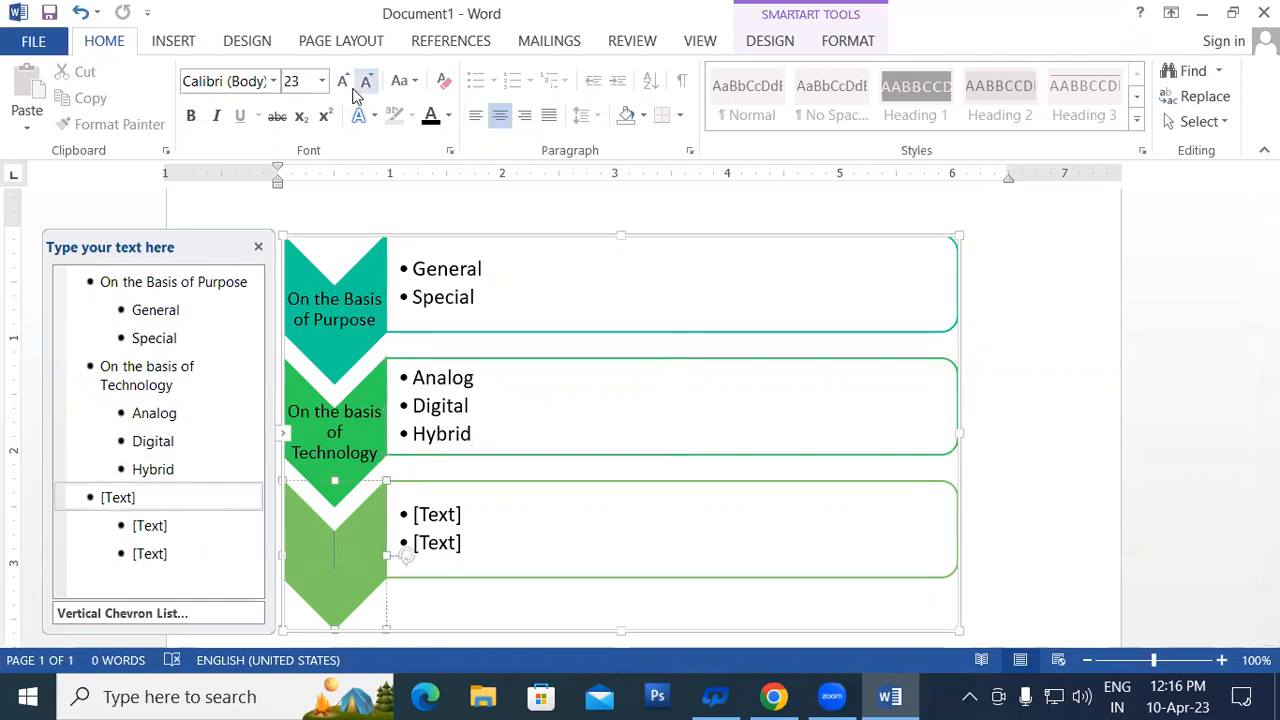
click(321, 81)
click(296, 219)
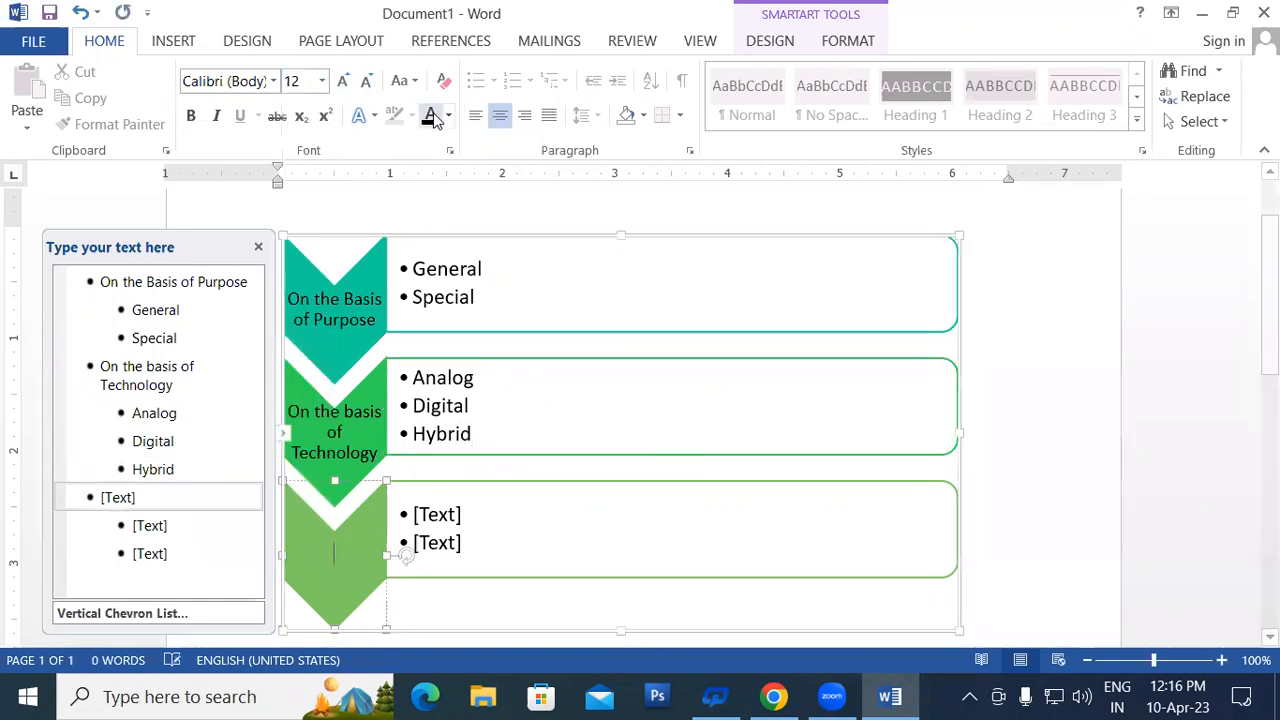
text(O)
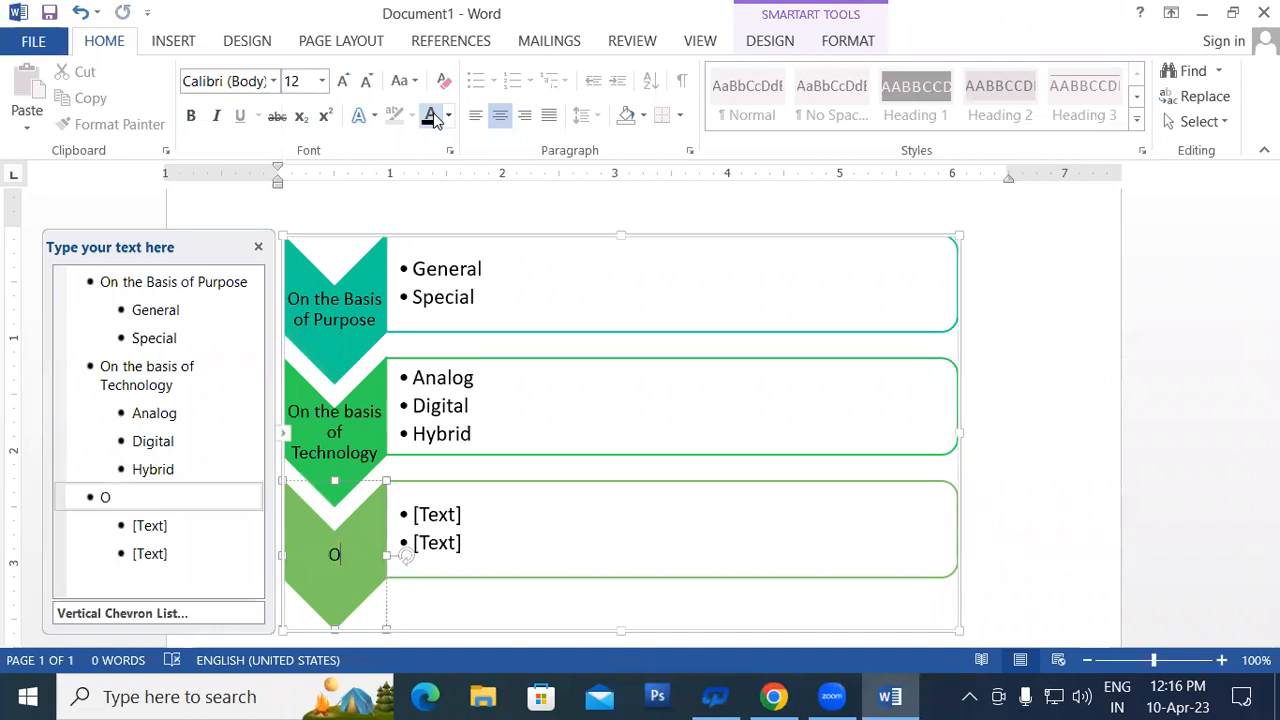
text(n the)
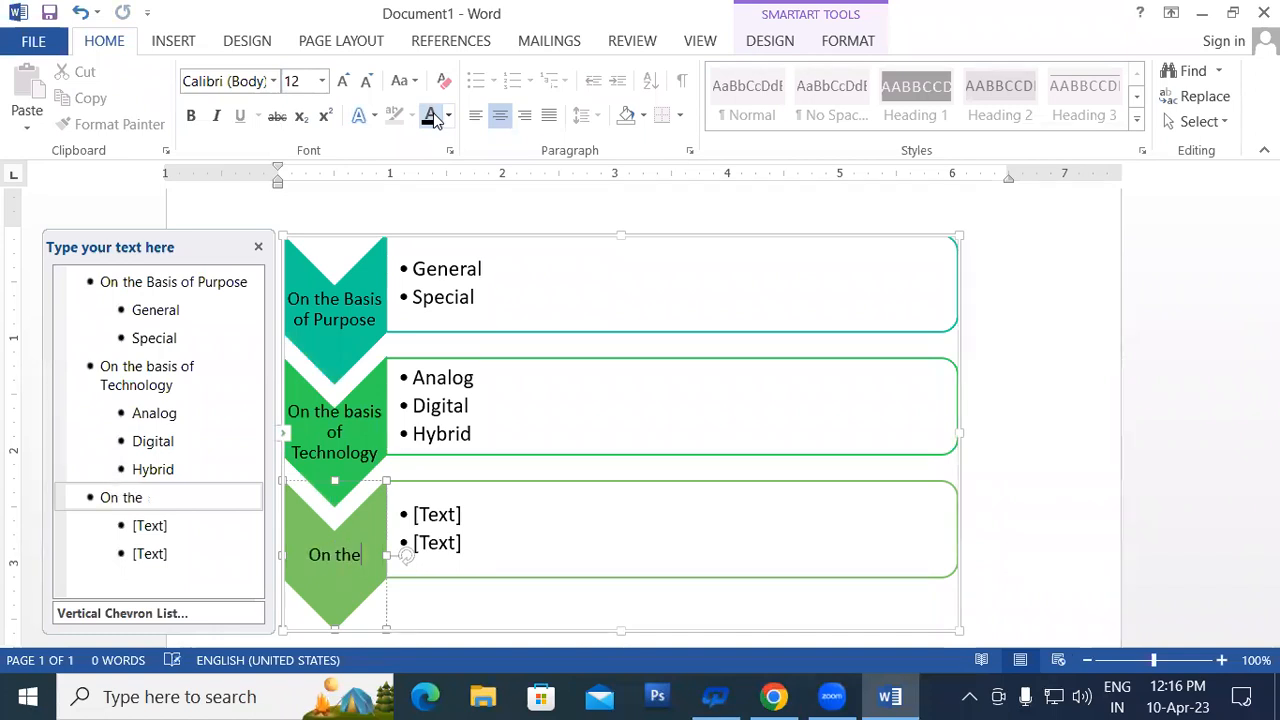
text( Basi)
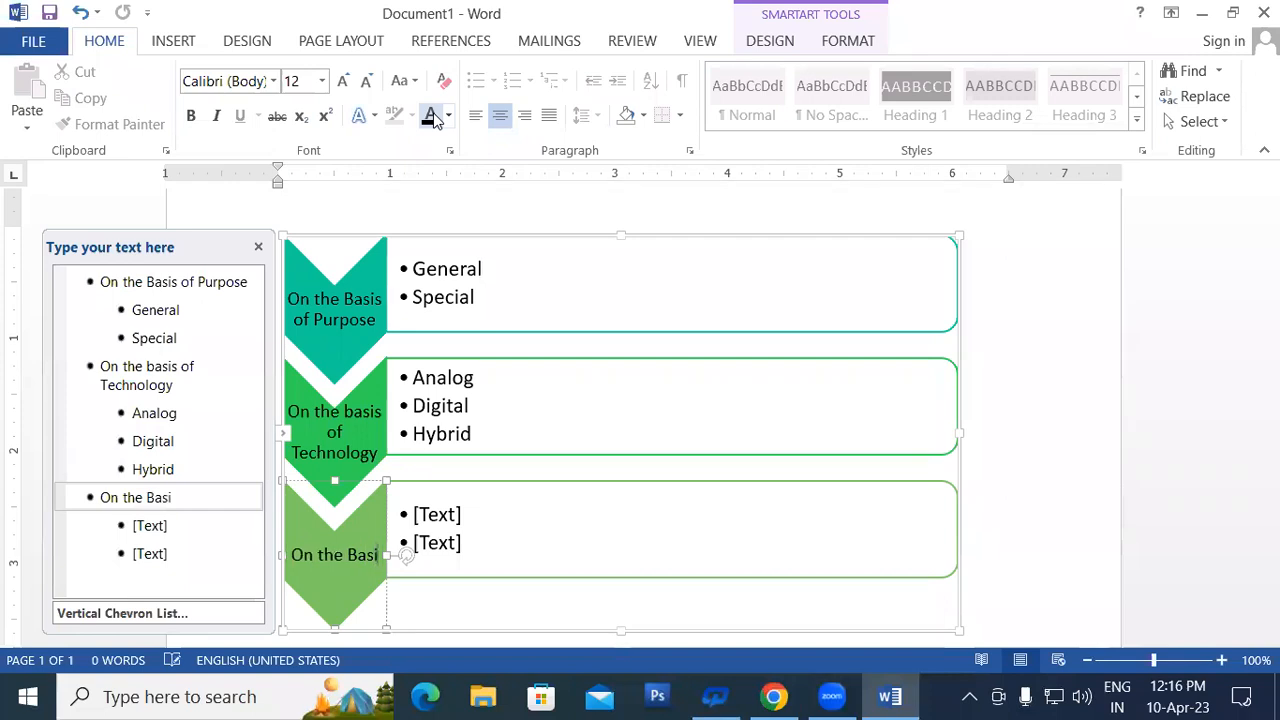
text(s of S)
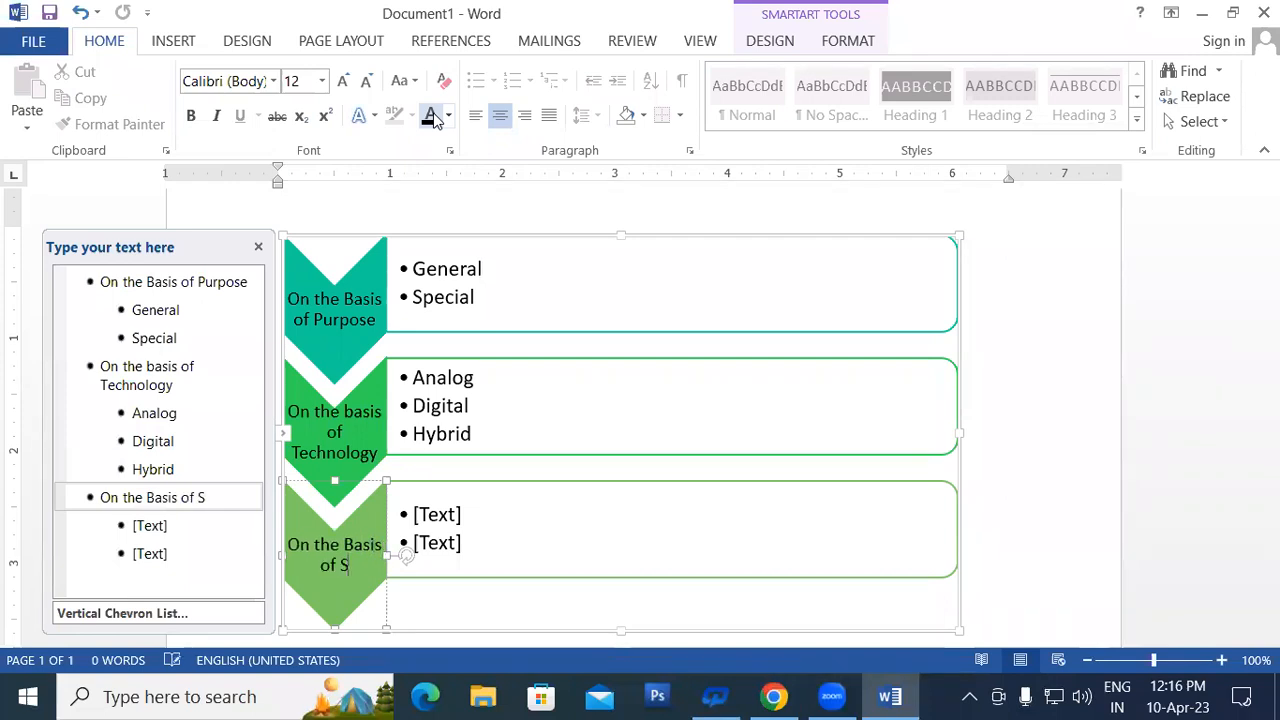
text(ize)
text( & Ca)
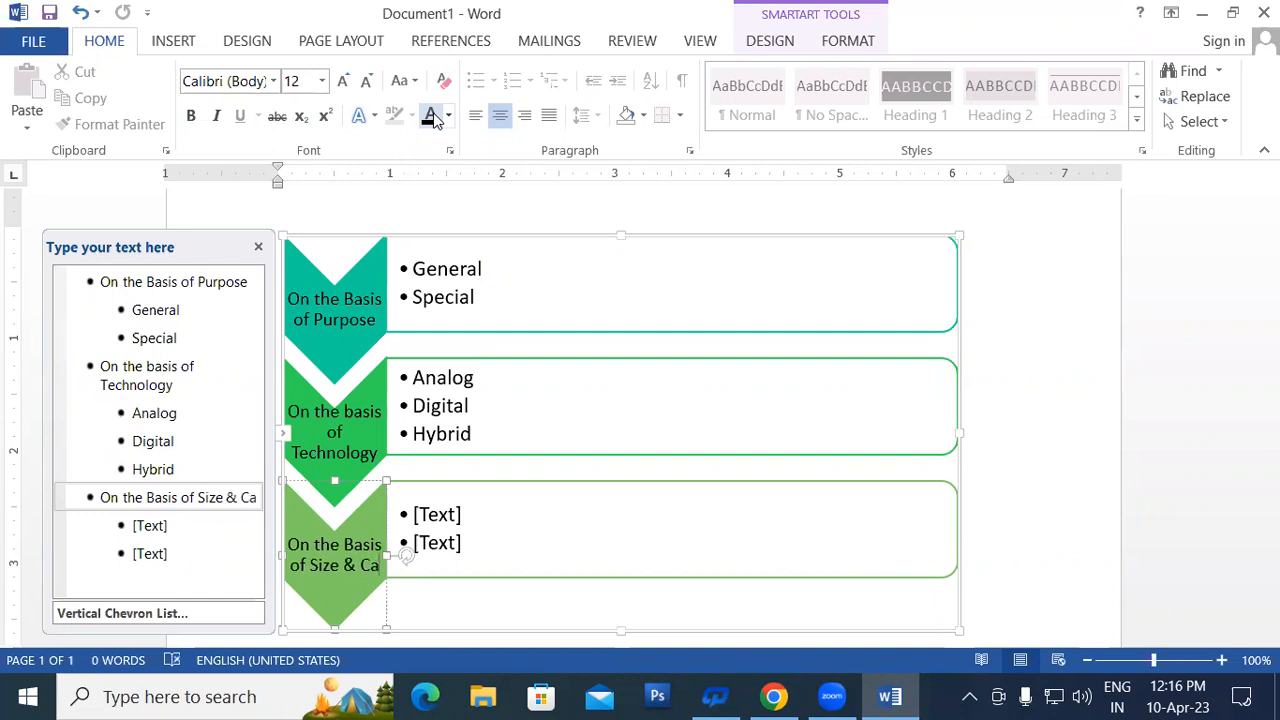
text(pacity)
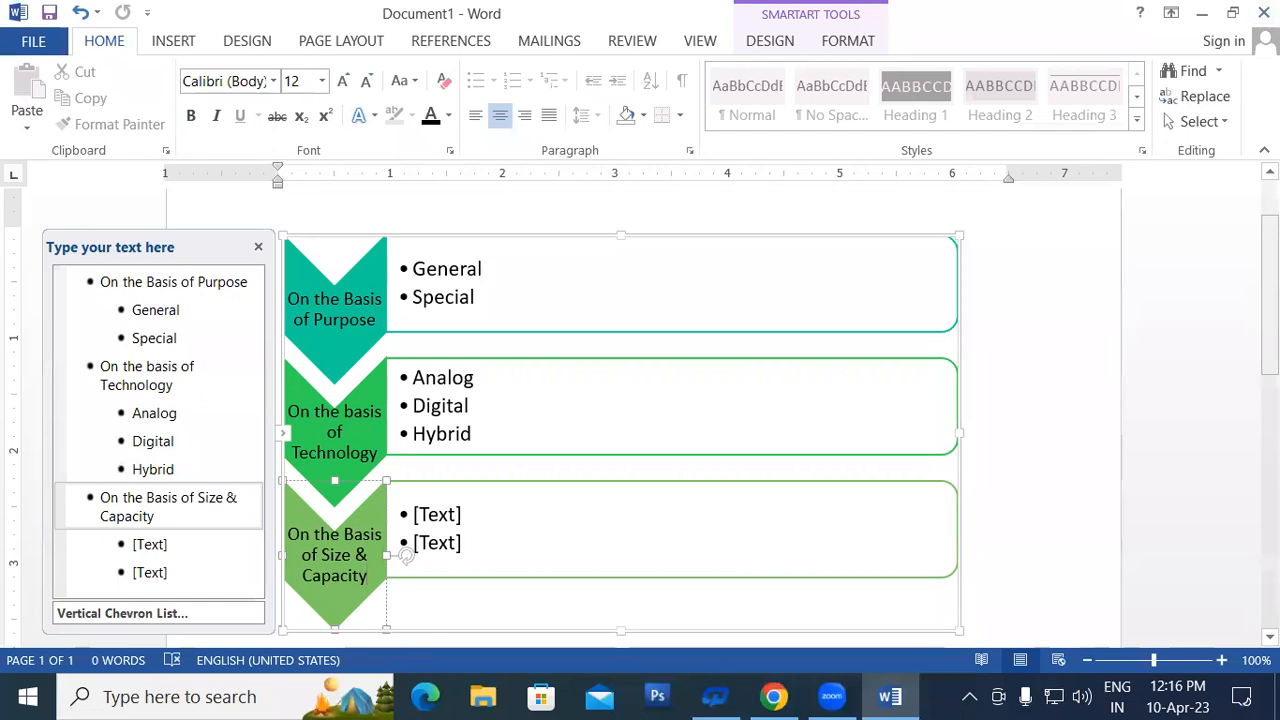
Enter "Super" and "Mainframe" as the first two bullets beside the "On the Basis of Size & Capacity" chevron.
scroll(449, 314, down, 4)
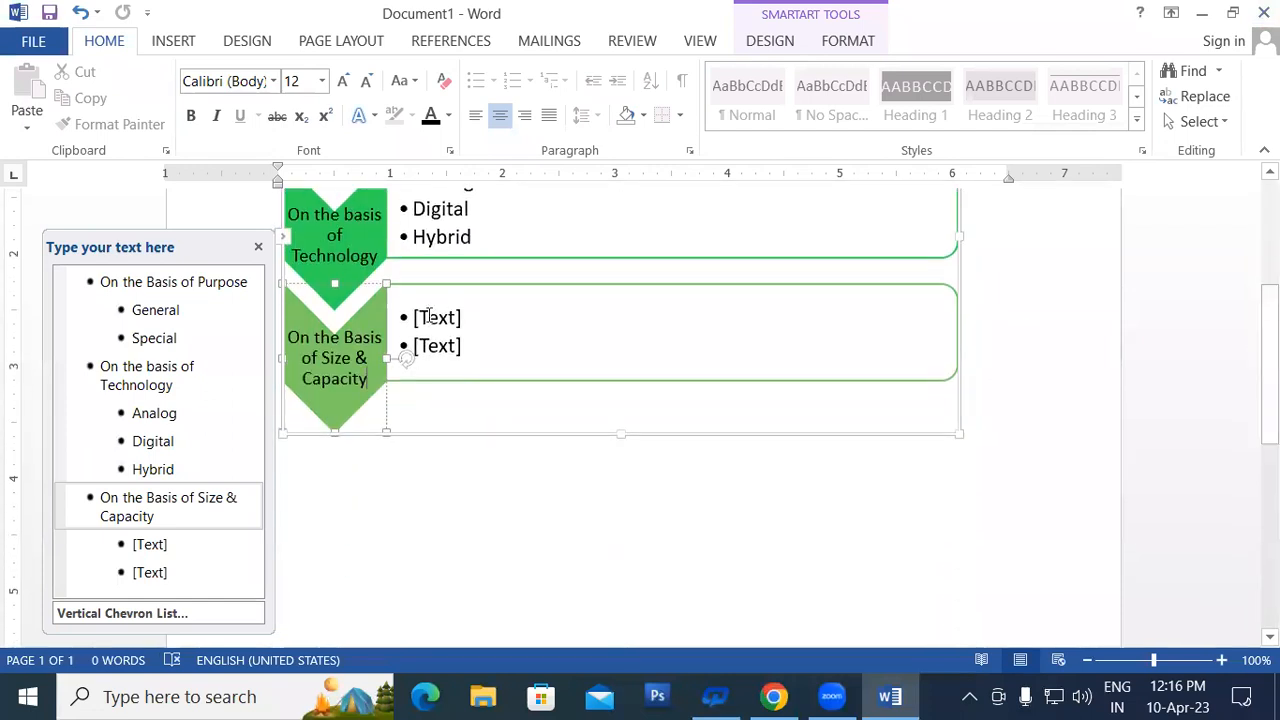
click(428, 314)
scroll(571, 421, down, 3)
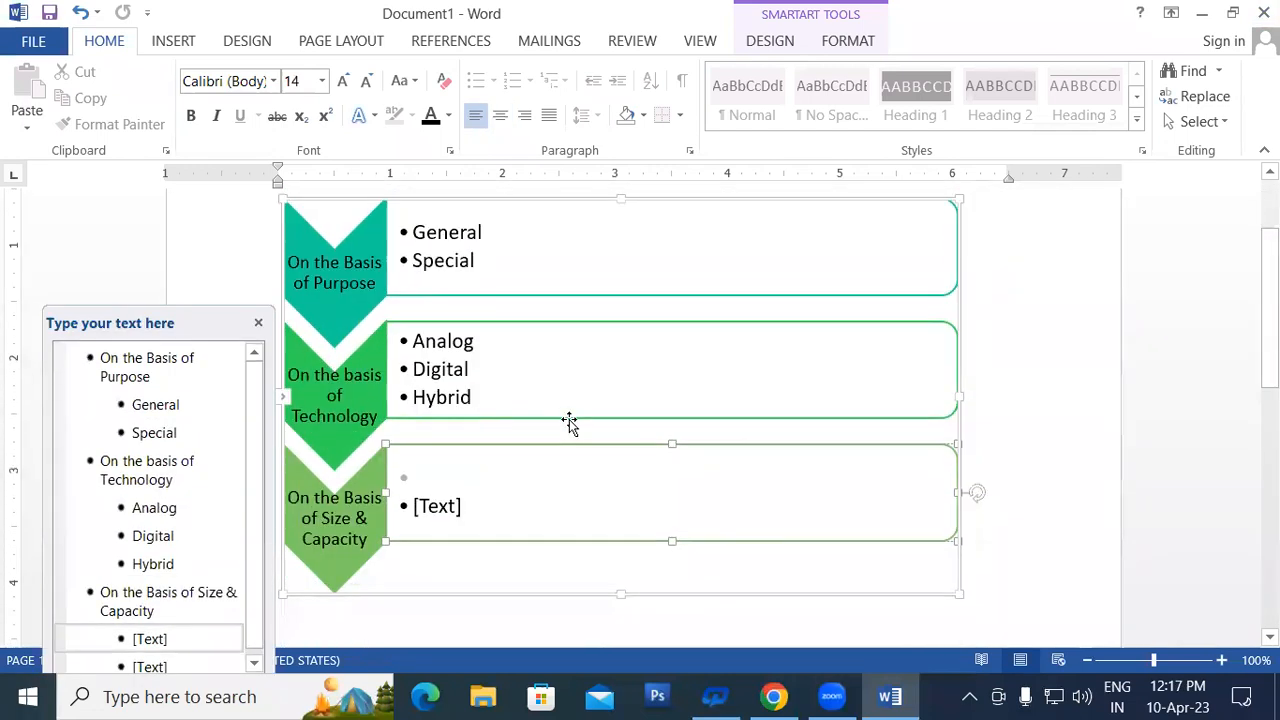
text(Su)
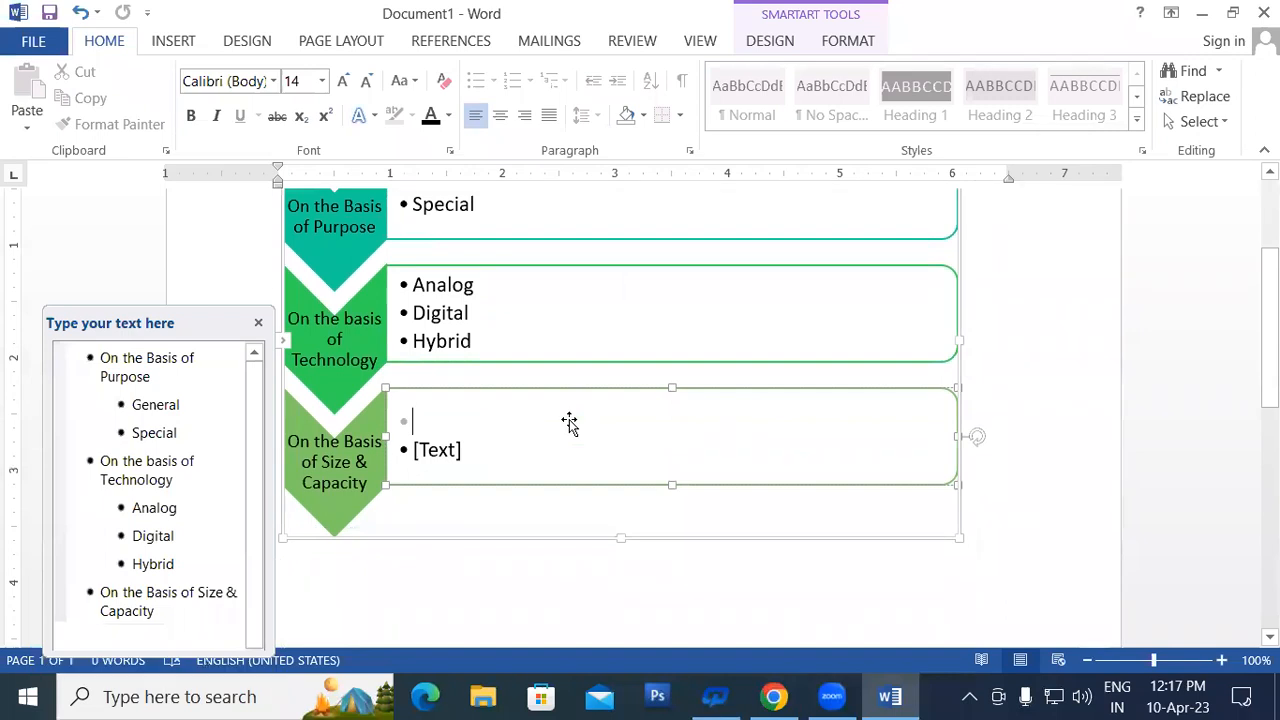
text(pee)
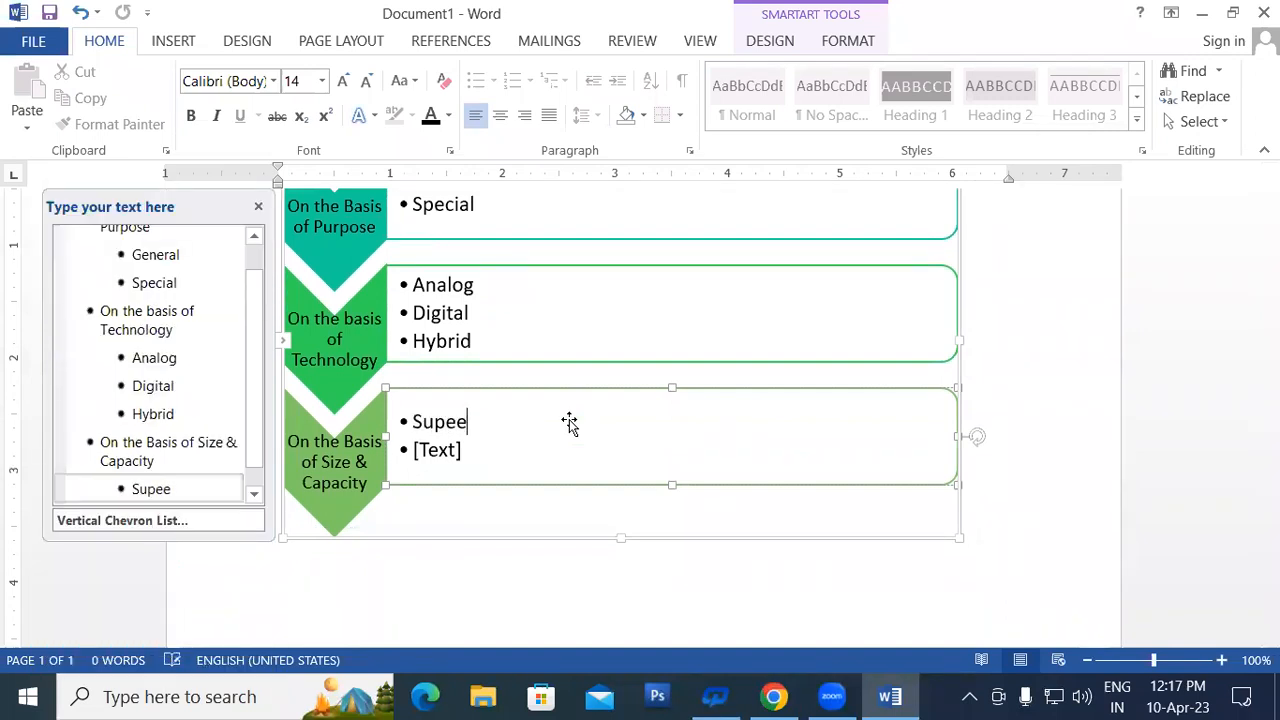
key(BackSpace)
text(r)
key(Return)
text(Mai)
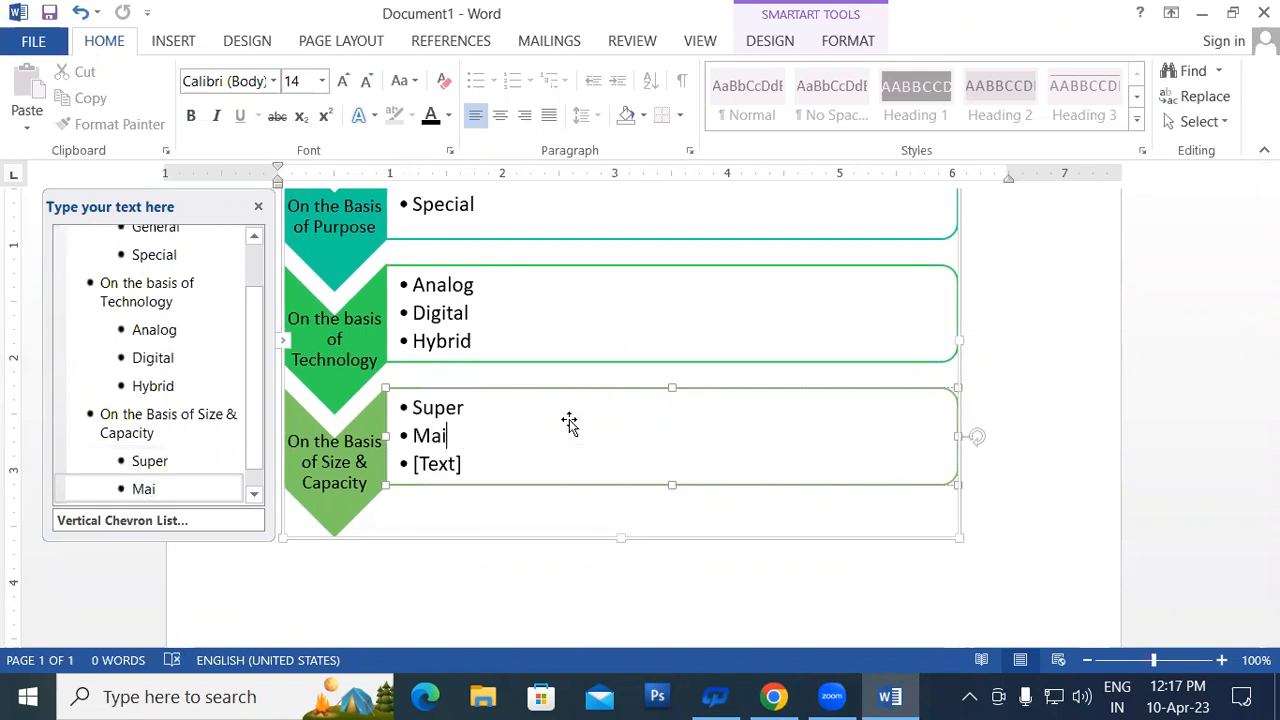
text(nframe)
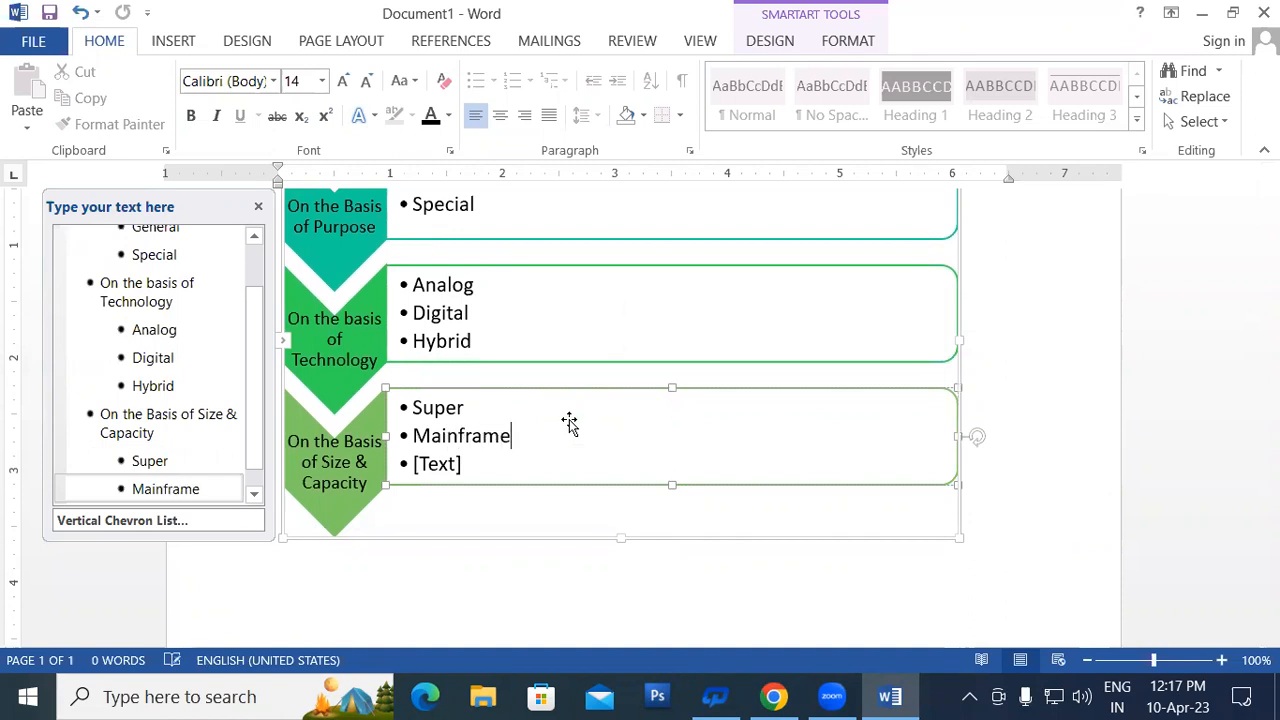
Add "Mini" and "Micro" as the third and fourth bullets beside the third chevron.
key(Return)
text(Mini)
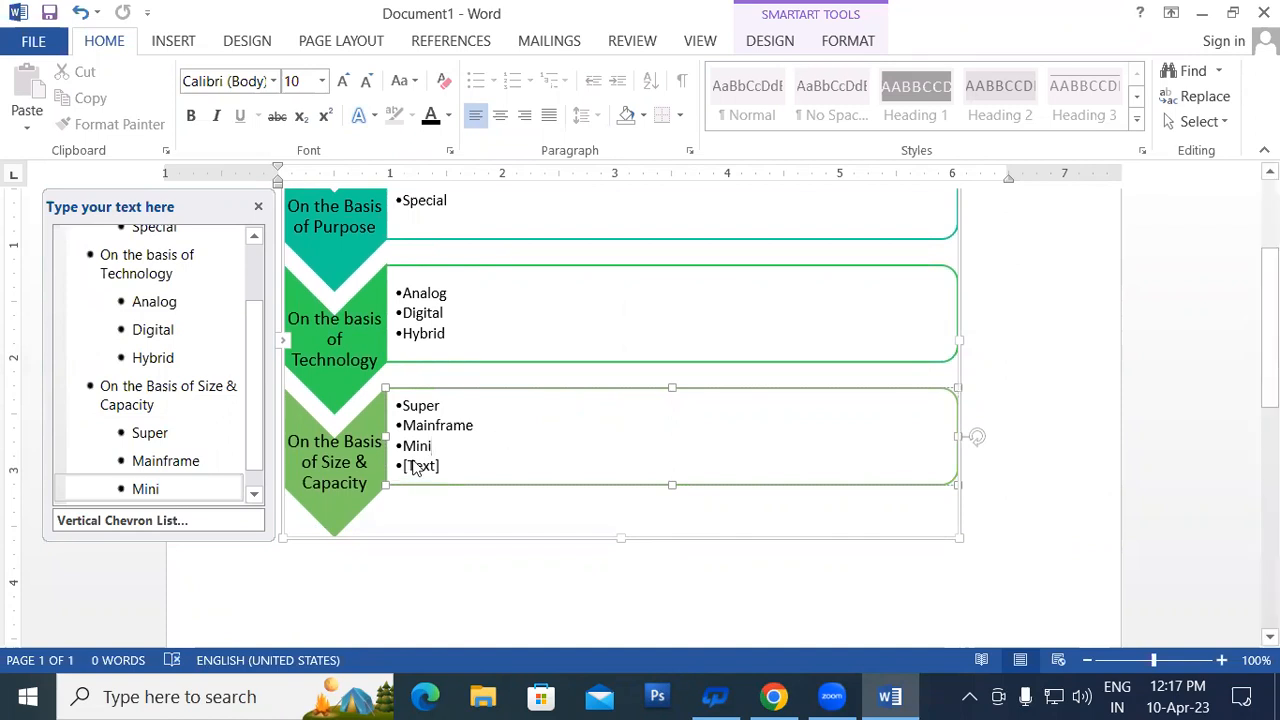
click(415, 466)
text(M)
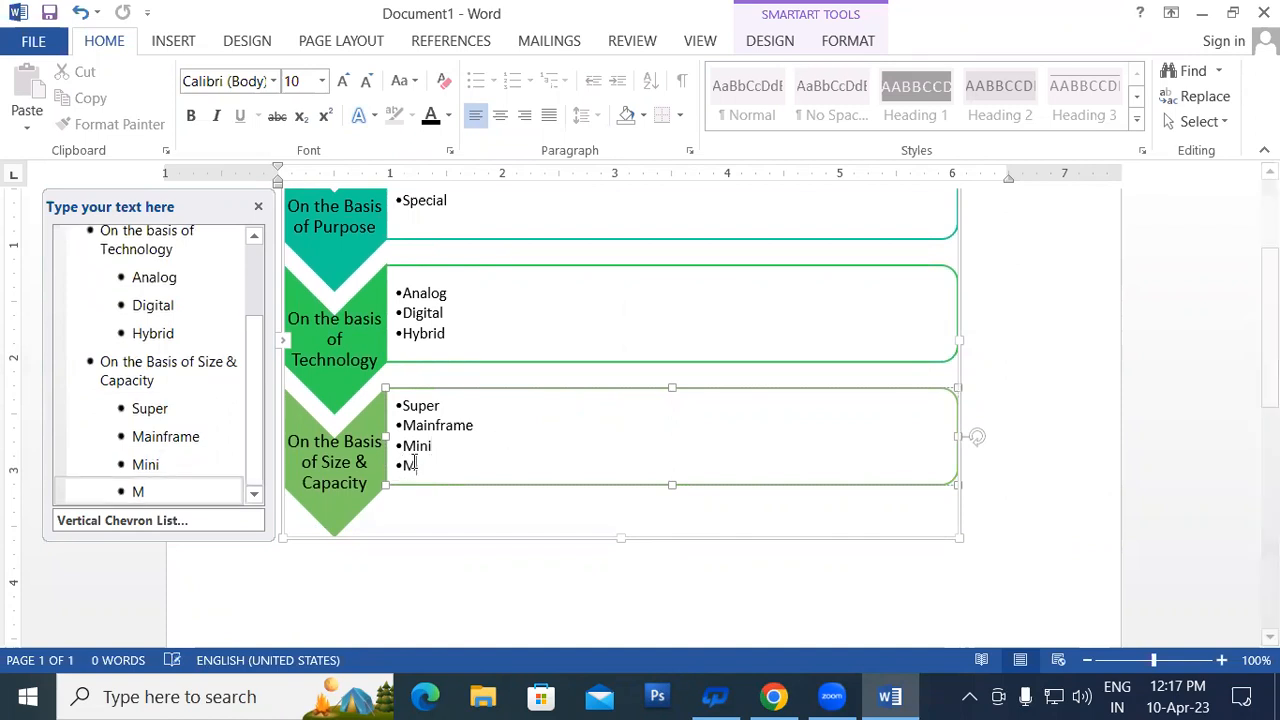
text(icro)
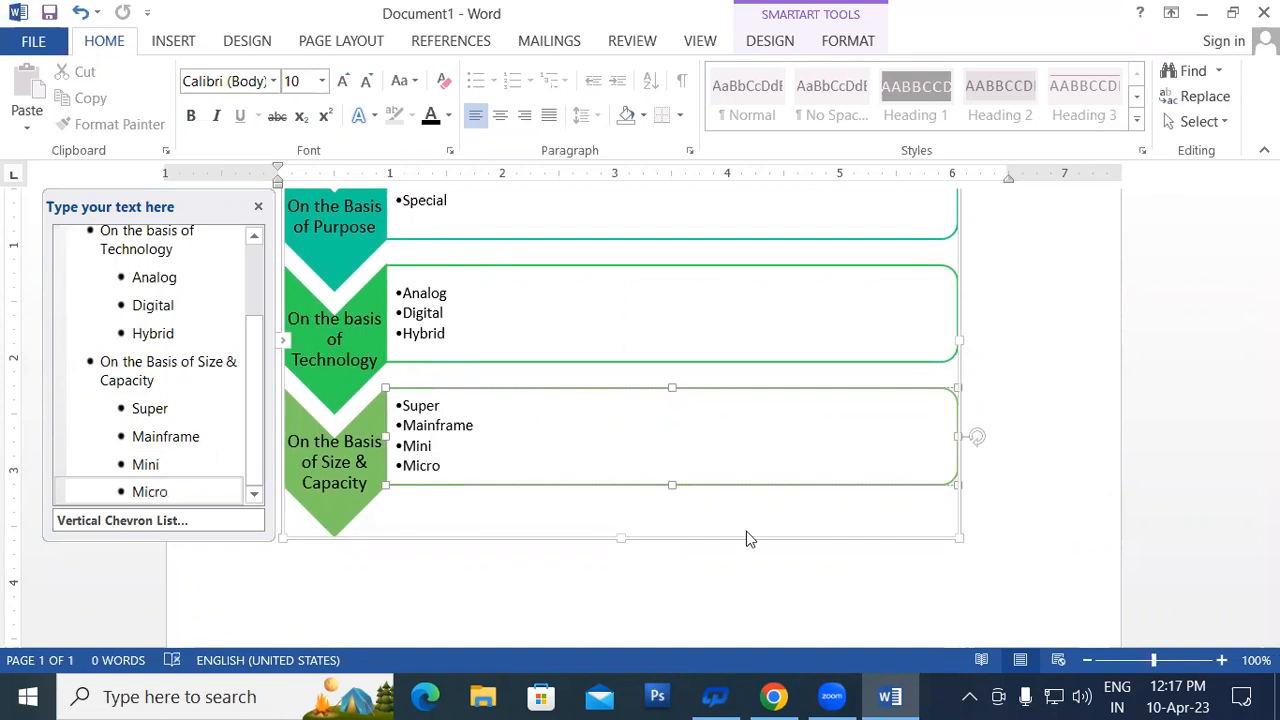
Close the SmartArt text pane and enlarge the whole graphic from its lower corner to about 6.9 inches wide.
click(258, 206)
scroll(1098, 545, down, 3)
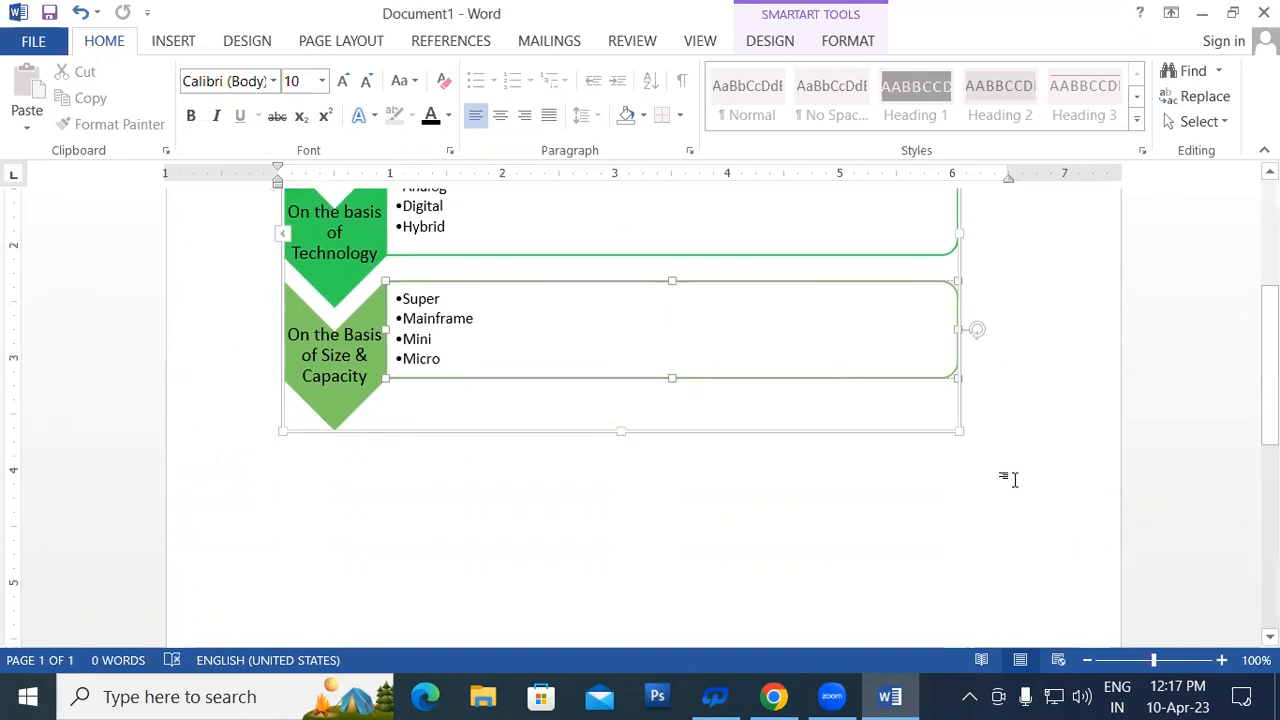
click(959, 424)
drag(985, 450, 1055, 575)
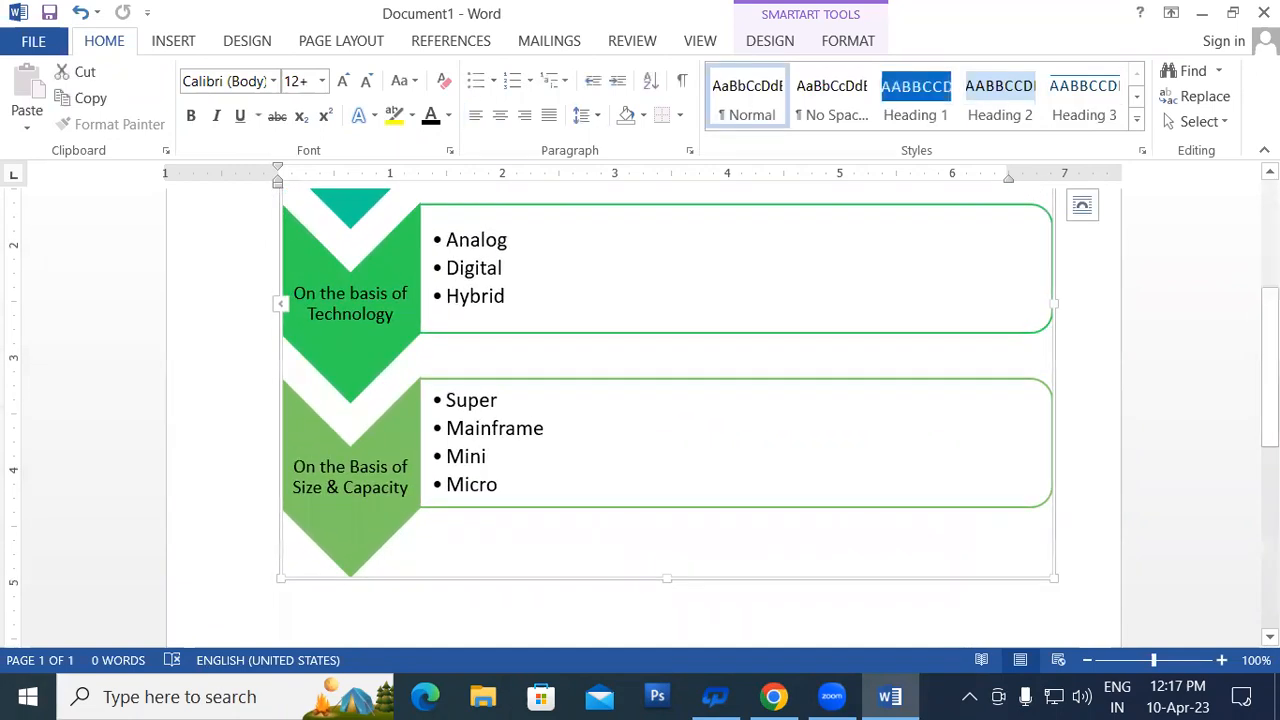
Fill the box containing "General" and "Special" with standard yellow.
scroll(1055, 575, up, 5)
scroll(667, 430, up, 1)
scroll(667, 430, down, 1)
scroll(667, 430, down, 6)
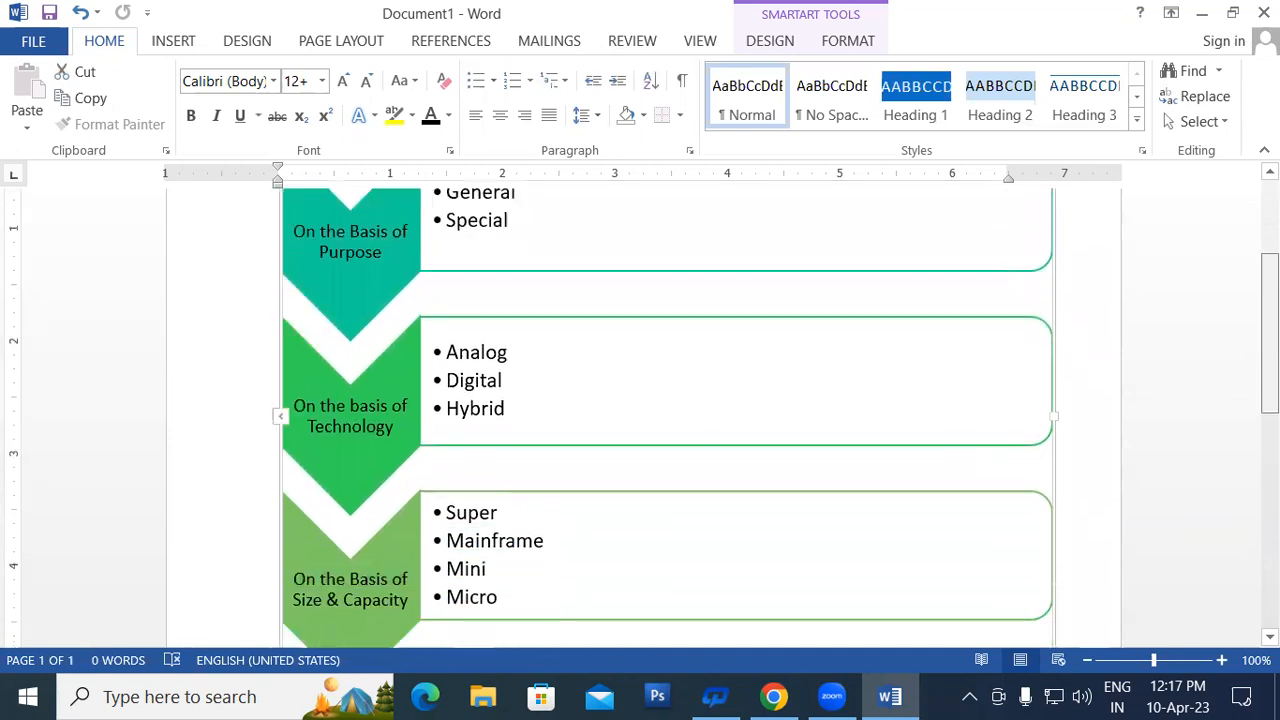
scroll(1166, 323, up, 6)
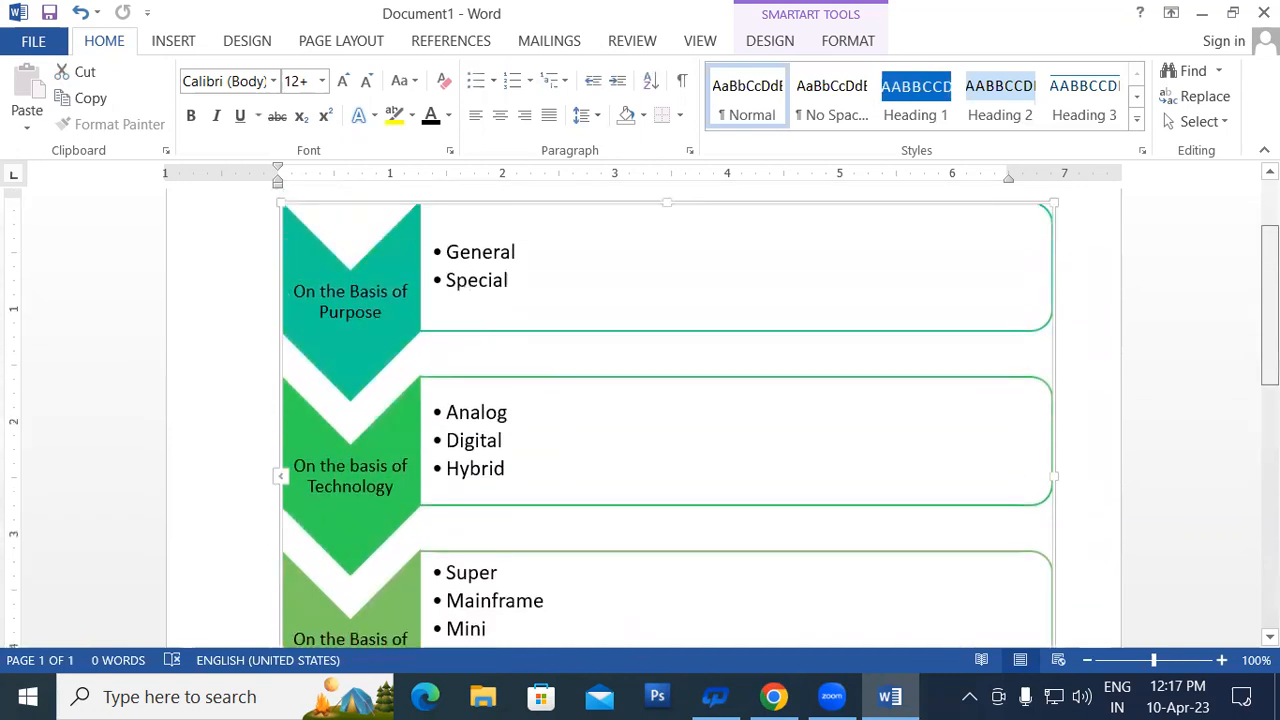
click(635, 298)
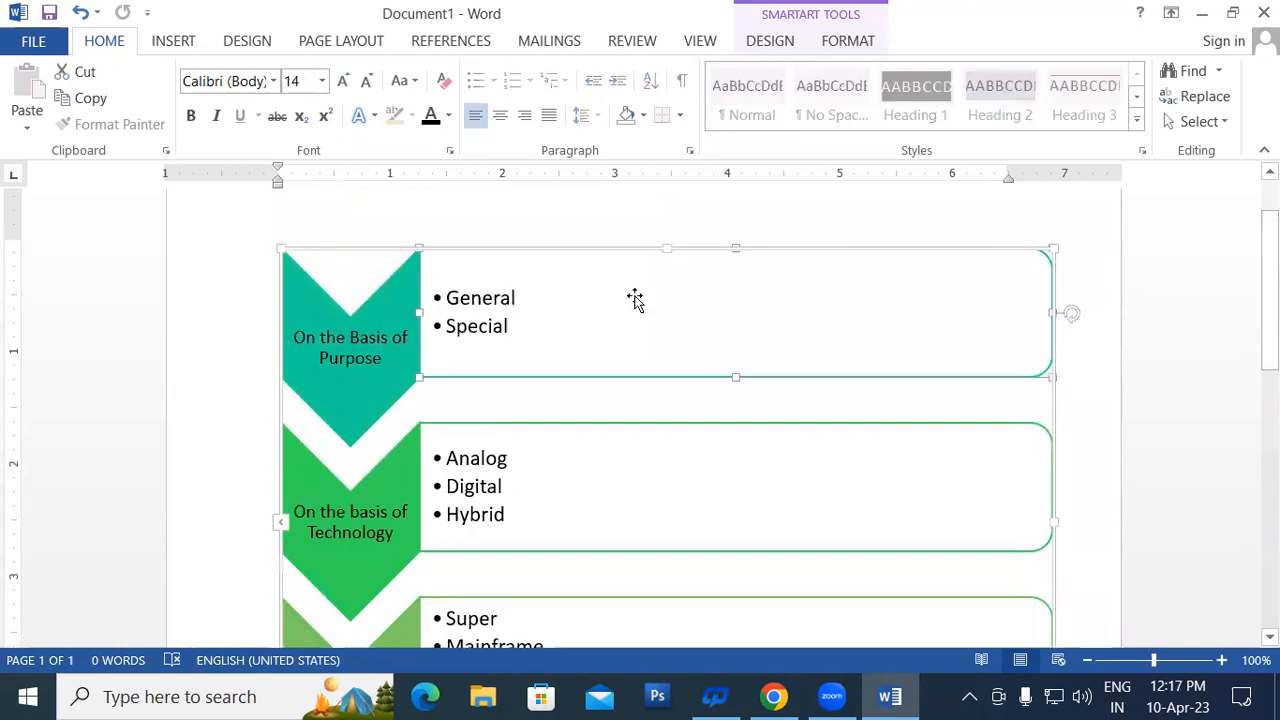
click(848, 41)
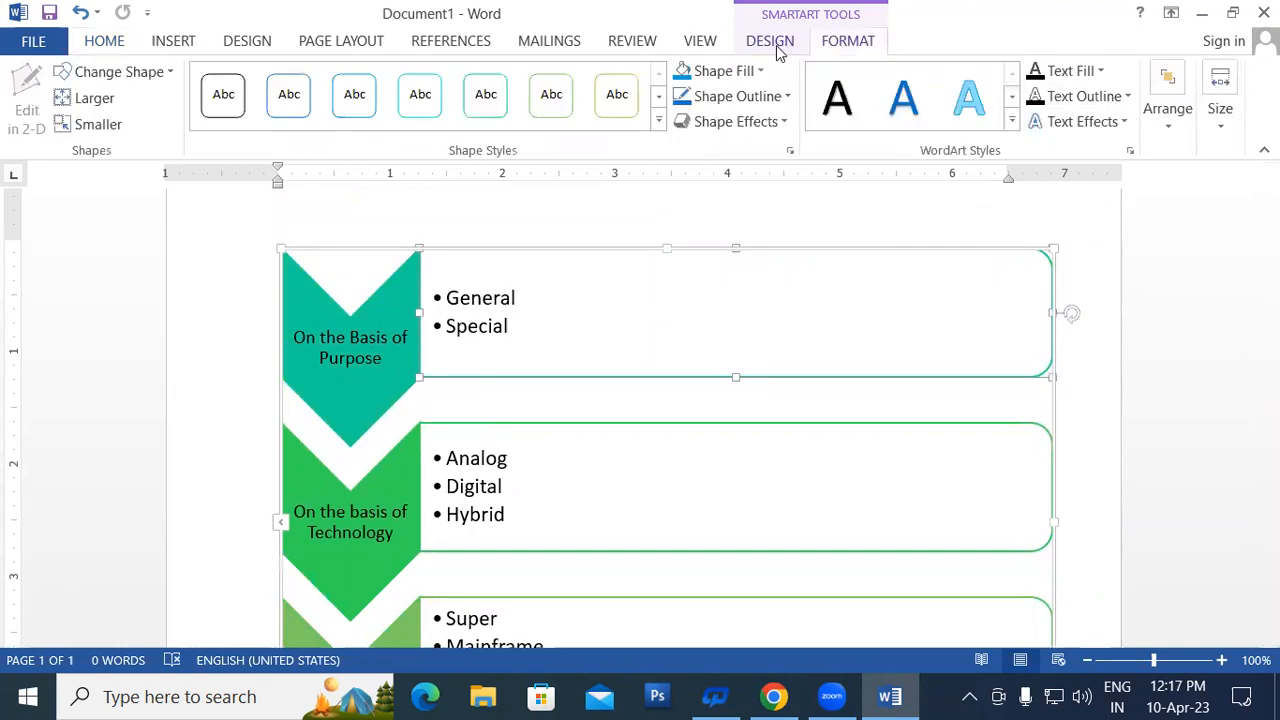
click(750, 72)
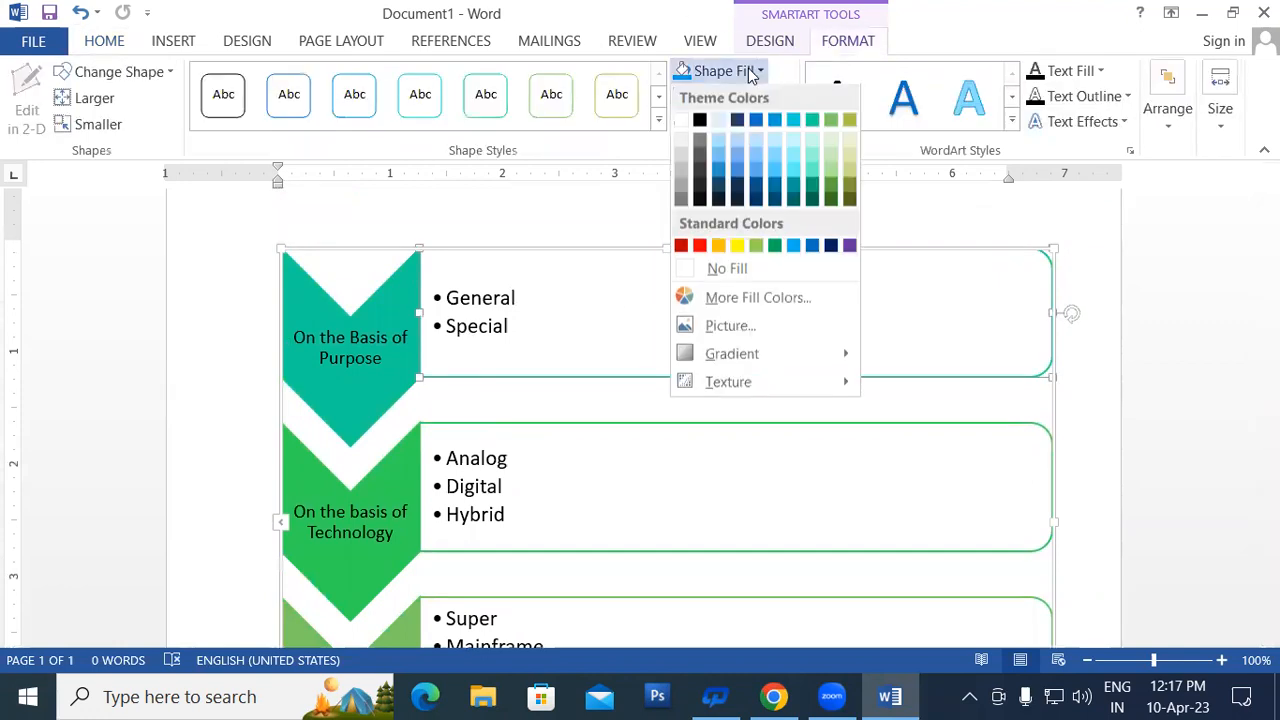
click(737, 249)
Fill the box containing "Analog", "Digital" and "Hybrid" with standard orange.
click(640, 497)
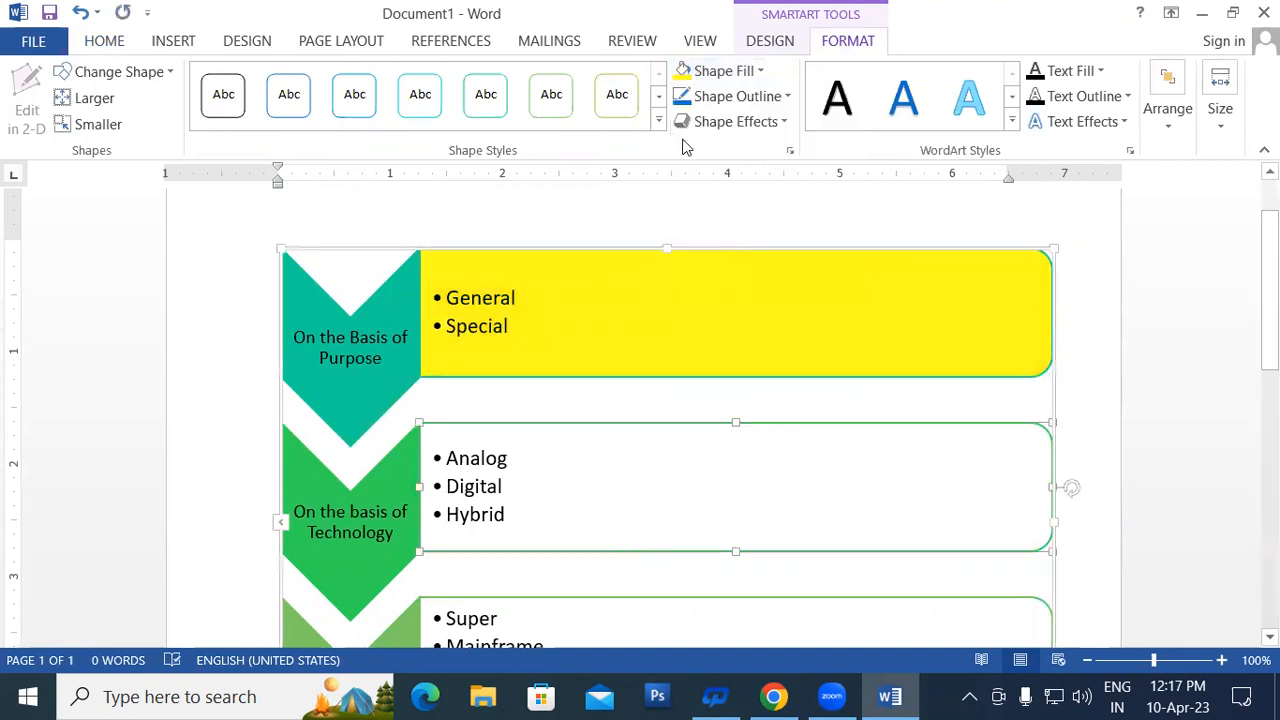
click(718, 74)
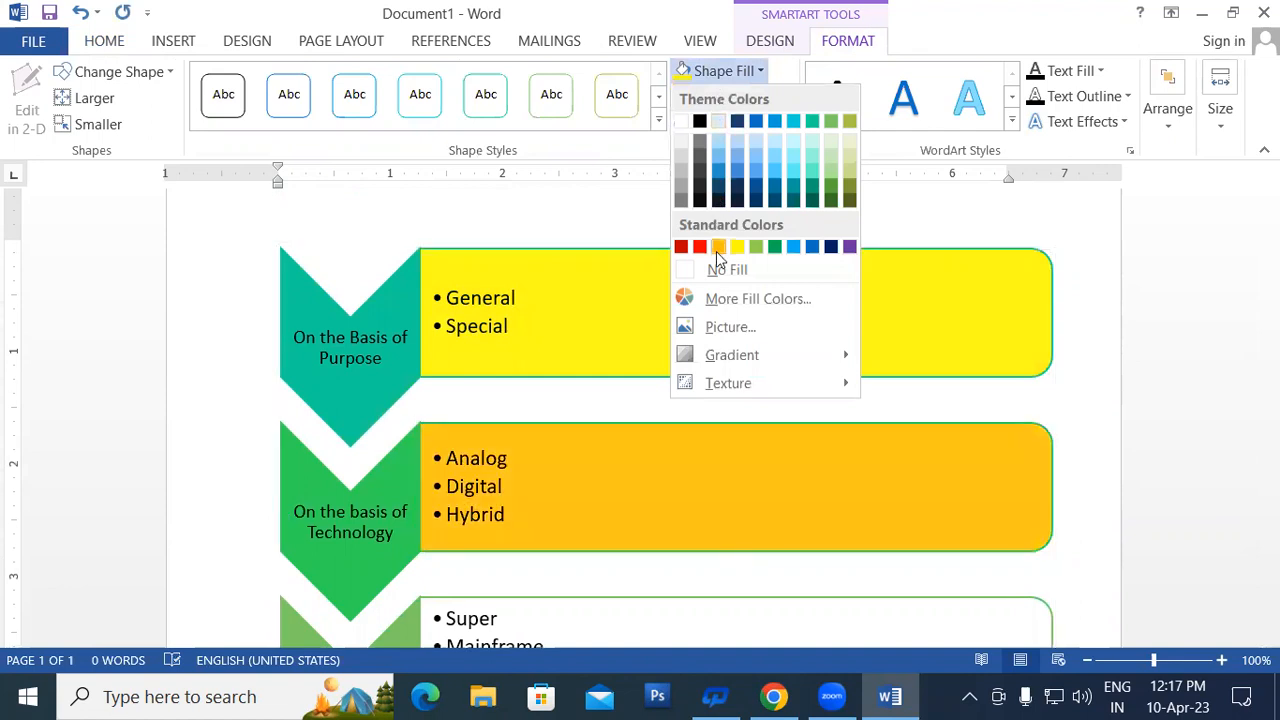
click(717, 248)
Fill the box containing "Super", "Mainframe", "Mini" and "Micro" with a light green theme color.
scroll(903, 528, down, 2)
click(734, 534)
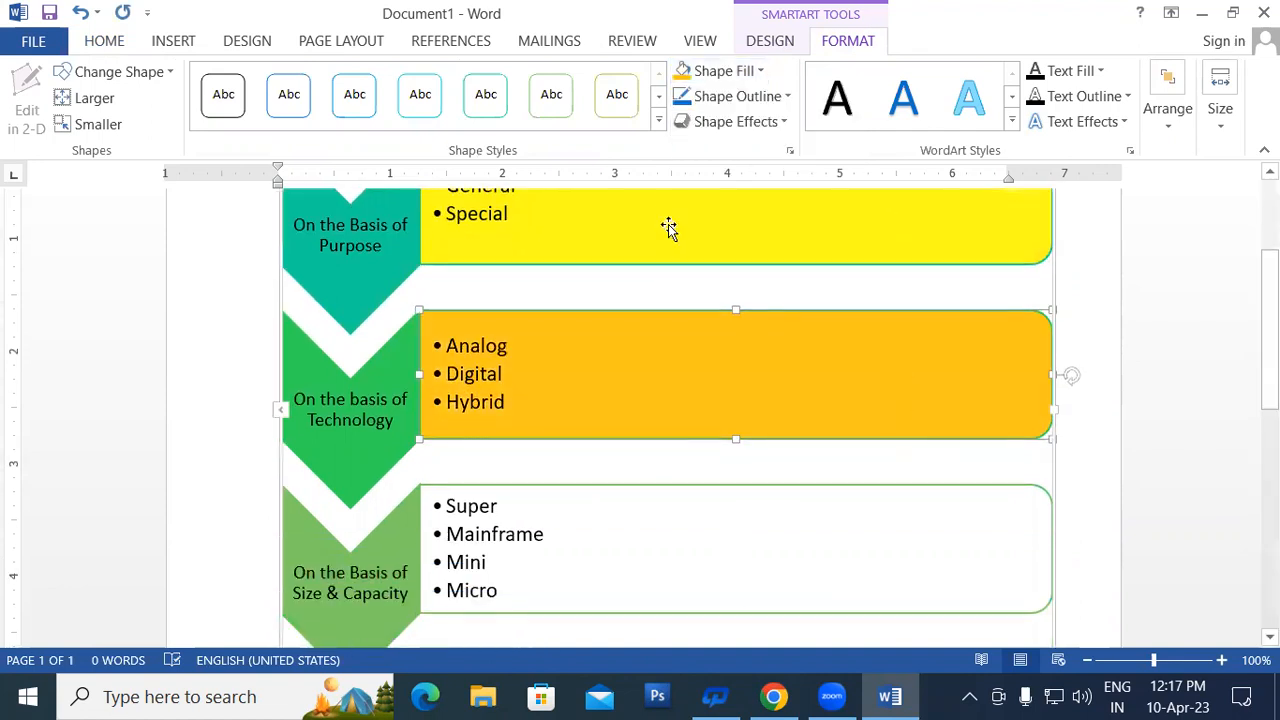
click(742, 71)
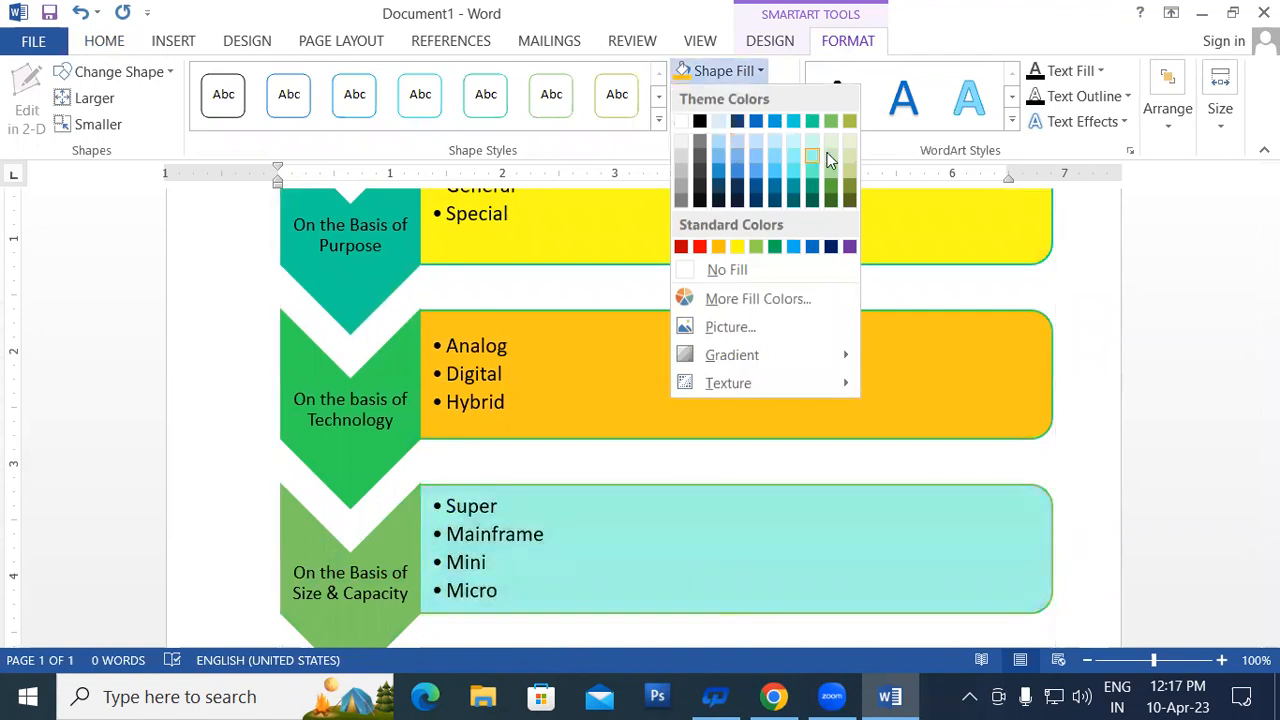
click(828, 160)
scroll(908, 370, down, 2)
scroll(910, 370, up, 4)
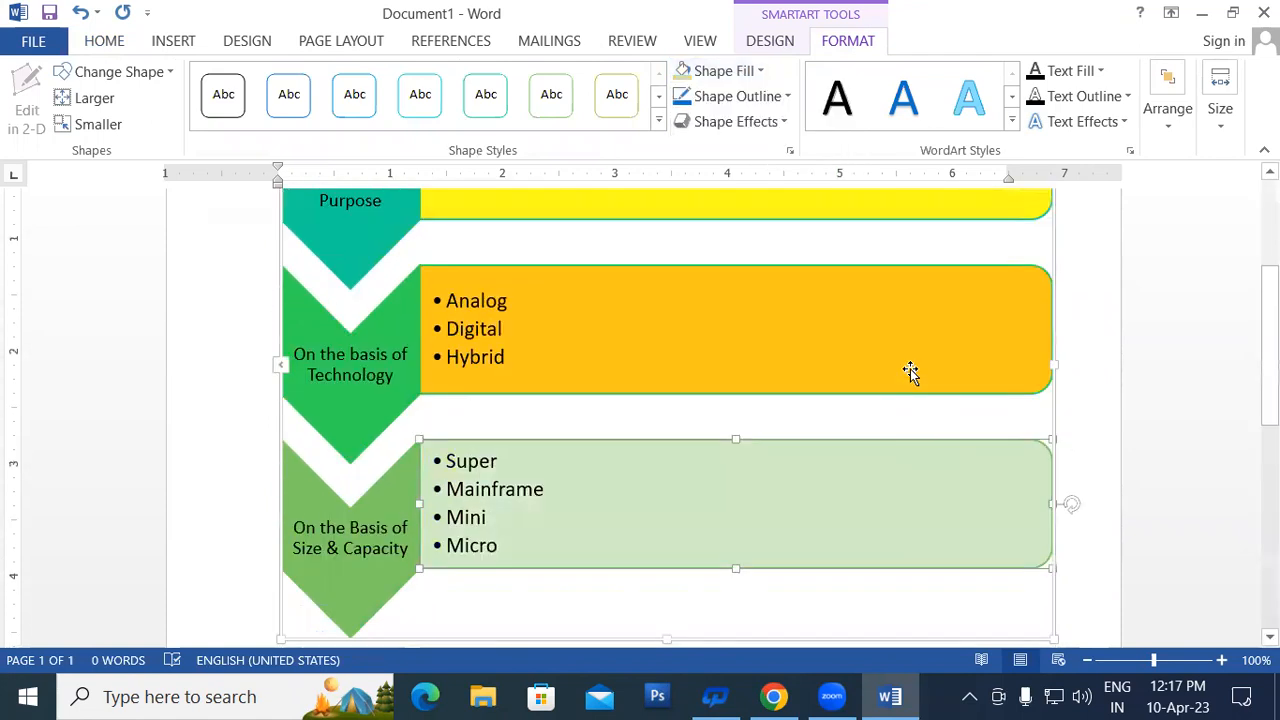
Browse the List and Process categories of the SmartArt gallery, close it without inserting anything, and review the finished graphic.
scroll(910, 370, up, 2)
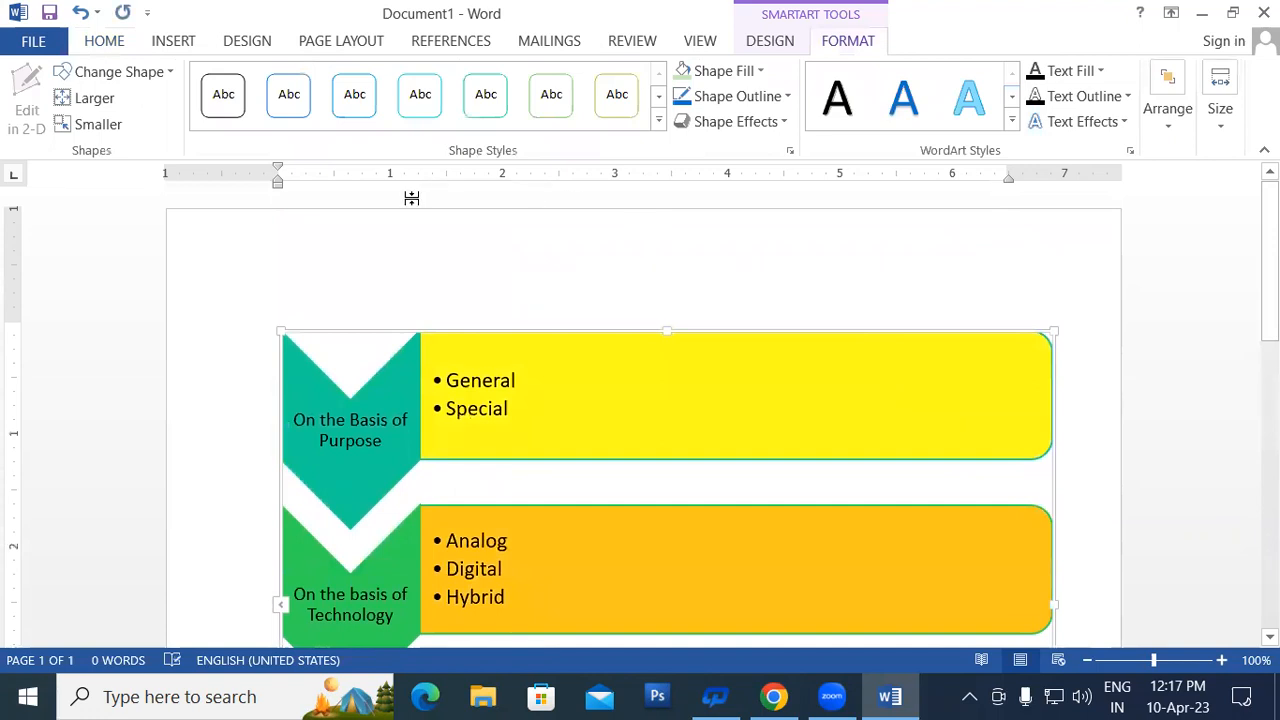
click(193, 41)
click(360, 76)
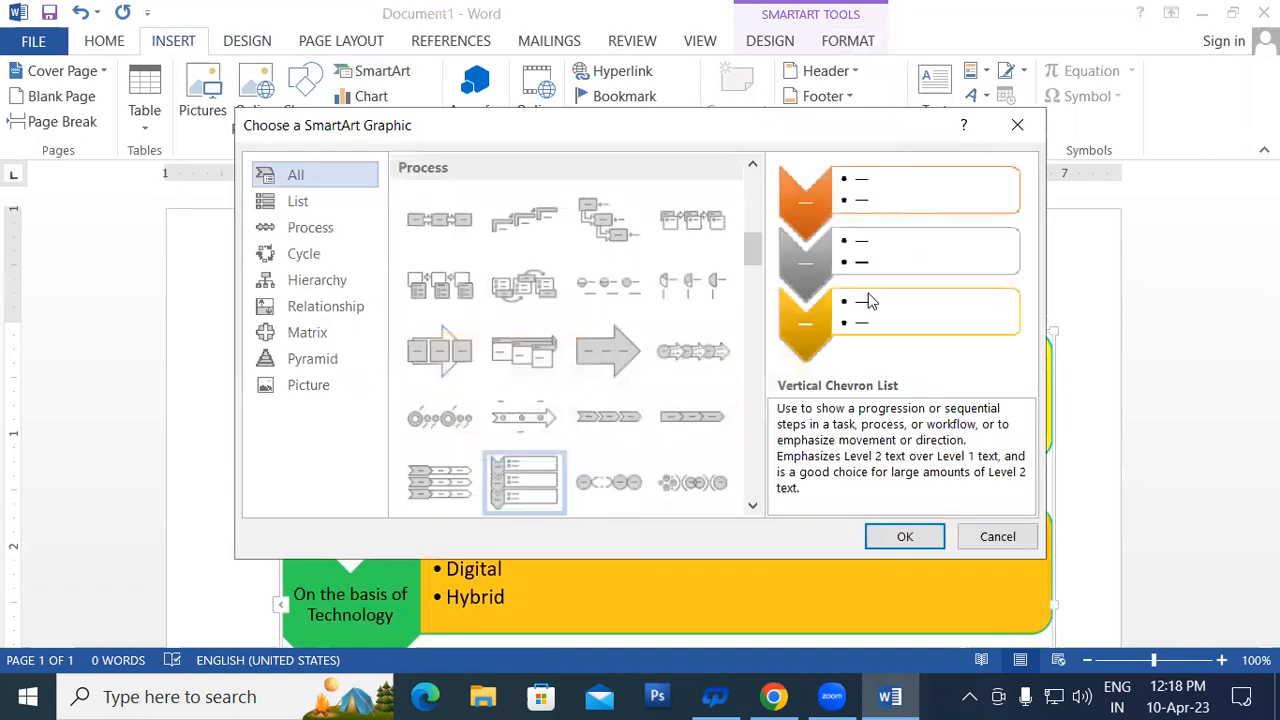
click(268, 203)
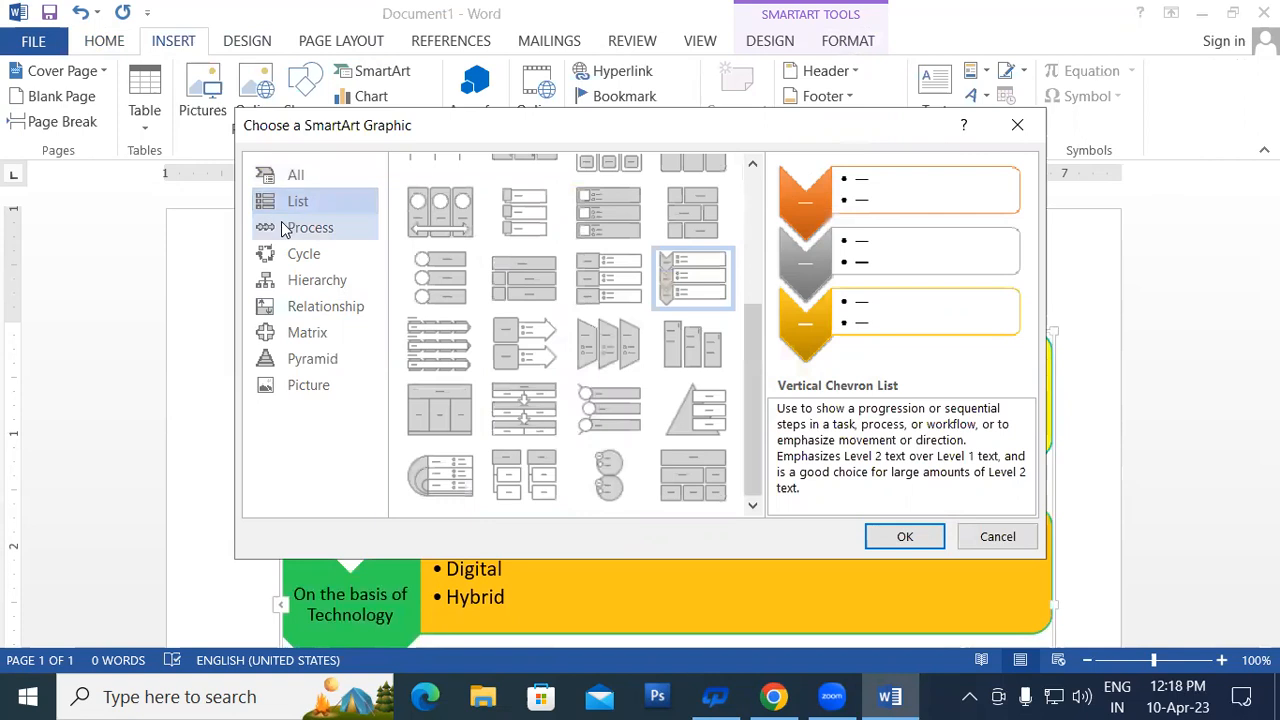
click(284, 229)
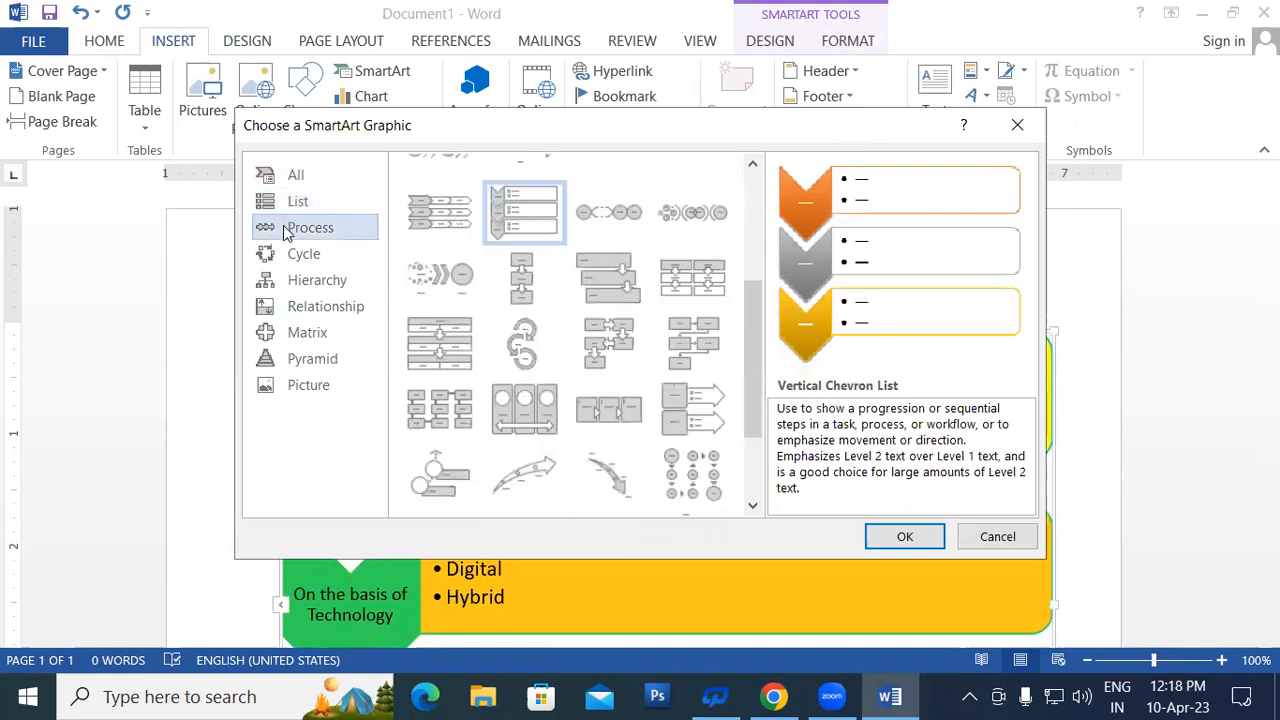
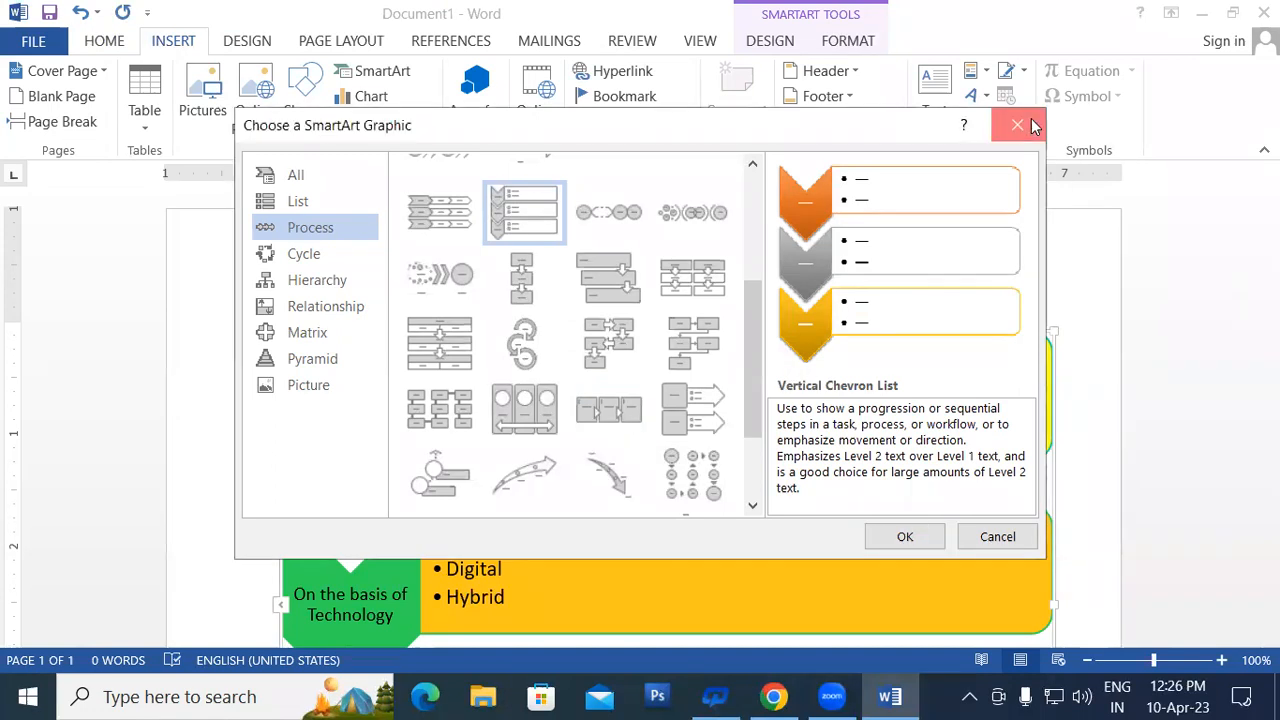
click(1017, 125)
click(1103, 289)
scroll(691, 414, down, 3)
scroll(700, 389, up, 3)
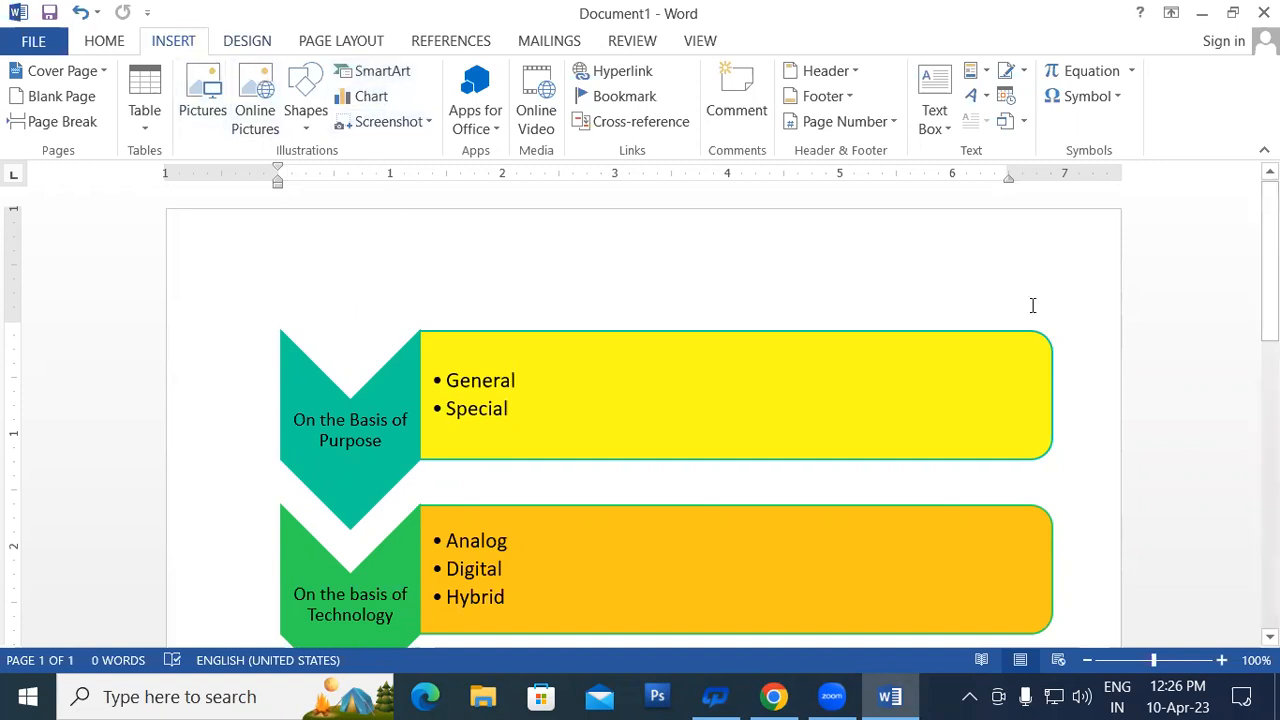
Create a new blank document.
key(ctrl+n)
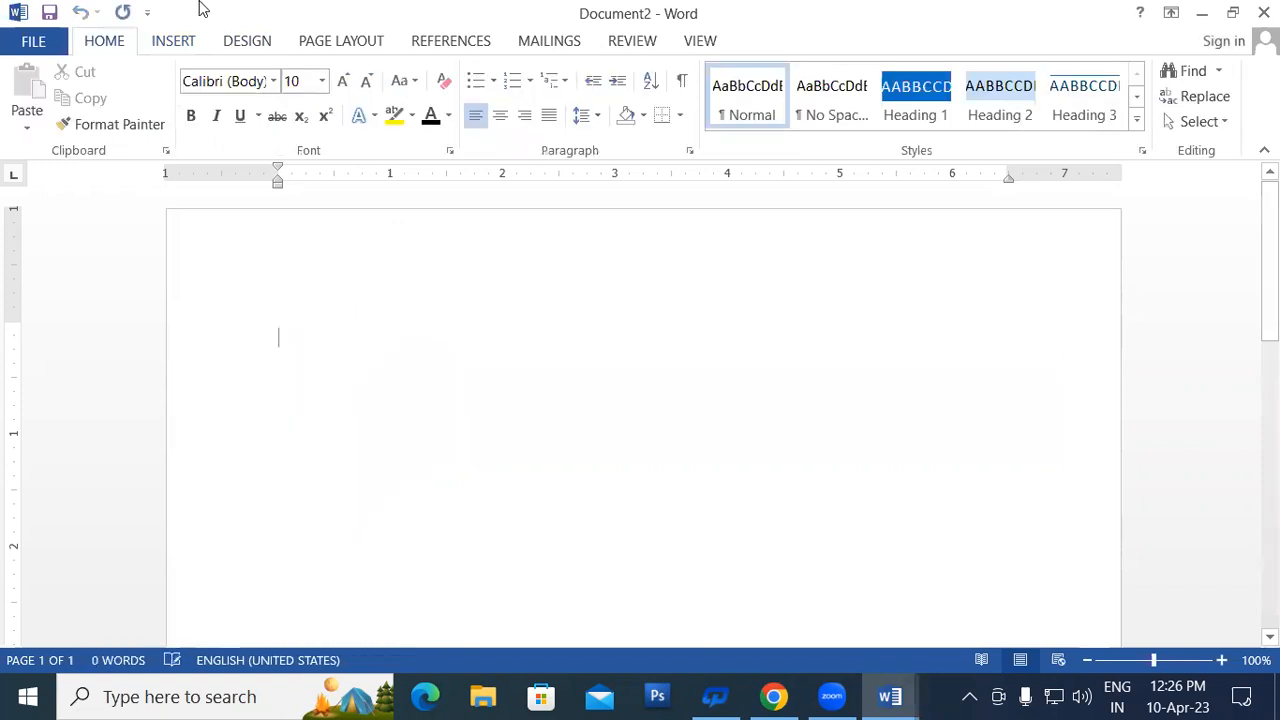
click(180, 48)
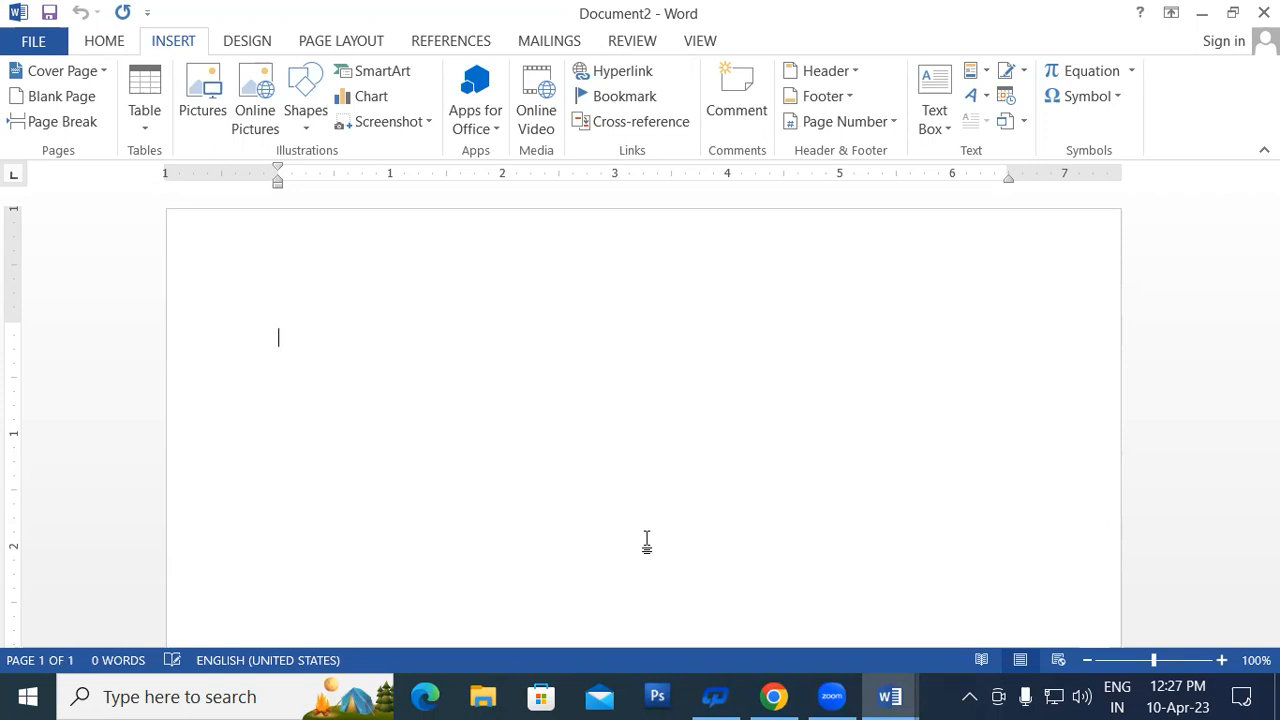
Handwrite "CUI" and "GUI" on the screen with the annotation pen, separated by a line and each followed by a dash.
click(786, 560)
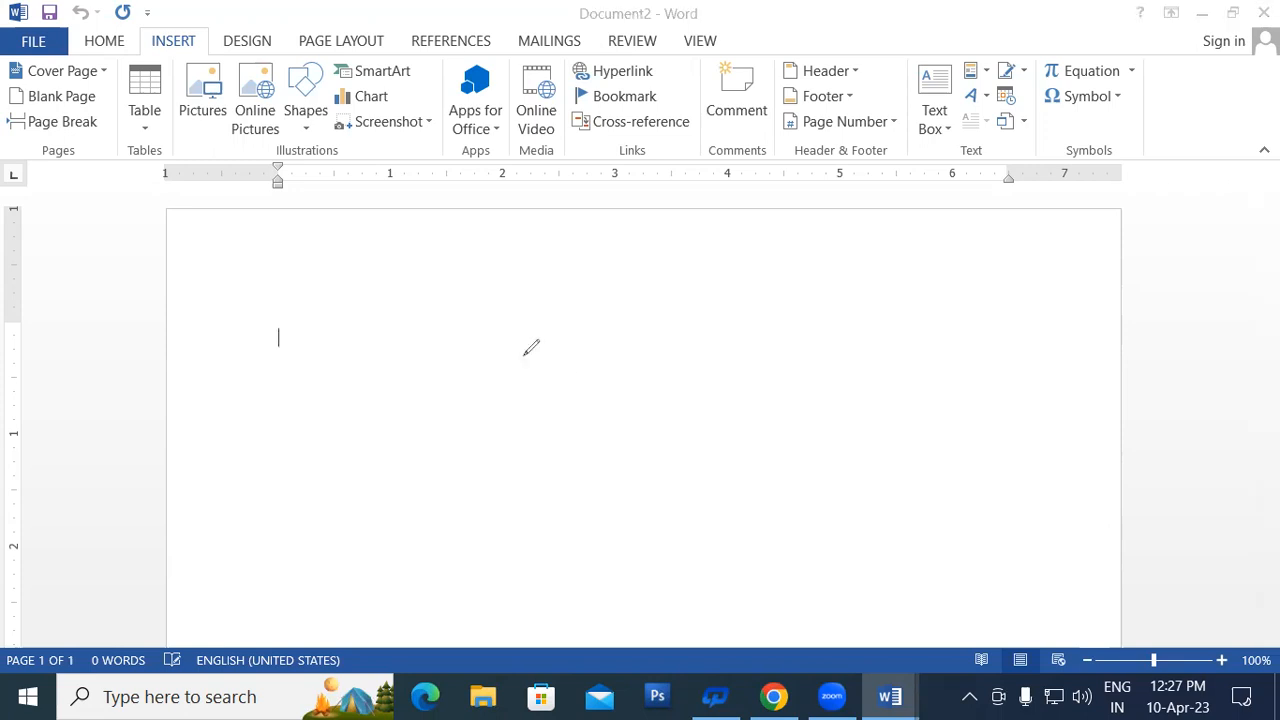
mouse_move(435, 258)
mouse_down()
mouse_move(379, 302)
mouse_move(423, 318)
mouse_move(490, 258)
mouse_move(522, 288)
mouse_move(542, 249)
mouse_move(544, 285)
mouse_move(565, 284)
mouse_up()
drag(353, 382, 644, 328)
mouse_move(420, 409)
mouse_down()
mouse_move(383, 427)
mouse_move(420, 455)
mouse_move(410, 452)
mouse_up()
mouse_move(434, 448)
mouse_down()
mouse_move(457, 458)
mouse_move(458, 481)
mouse_up()
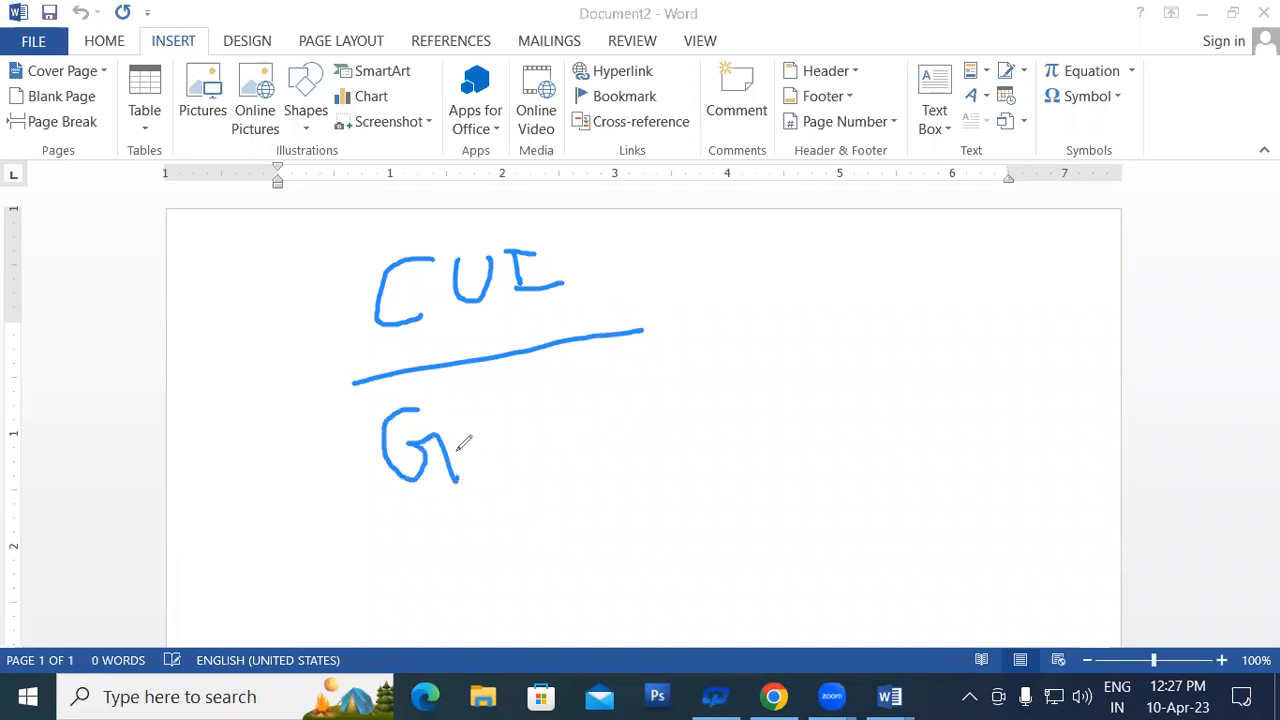
mouse_move(465, 415)
mouse_down()
mouse_move(548, 416)
mouse_move(550, 378)
mouse_up()
mouse_move(534, 424)
mouse_down()
mouse_move(594, 420)
mouse_move(692, 370)
mouse_up()
drag(612, 258, 670, 252)
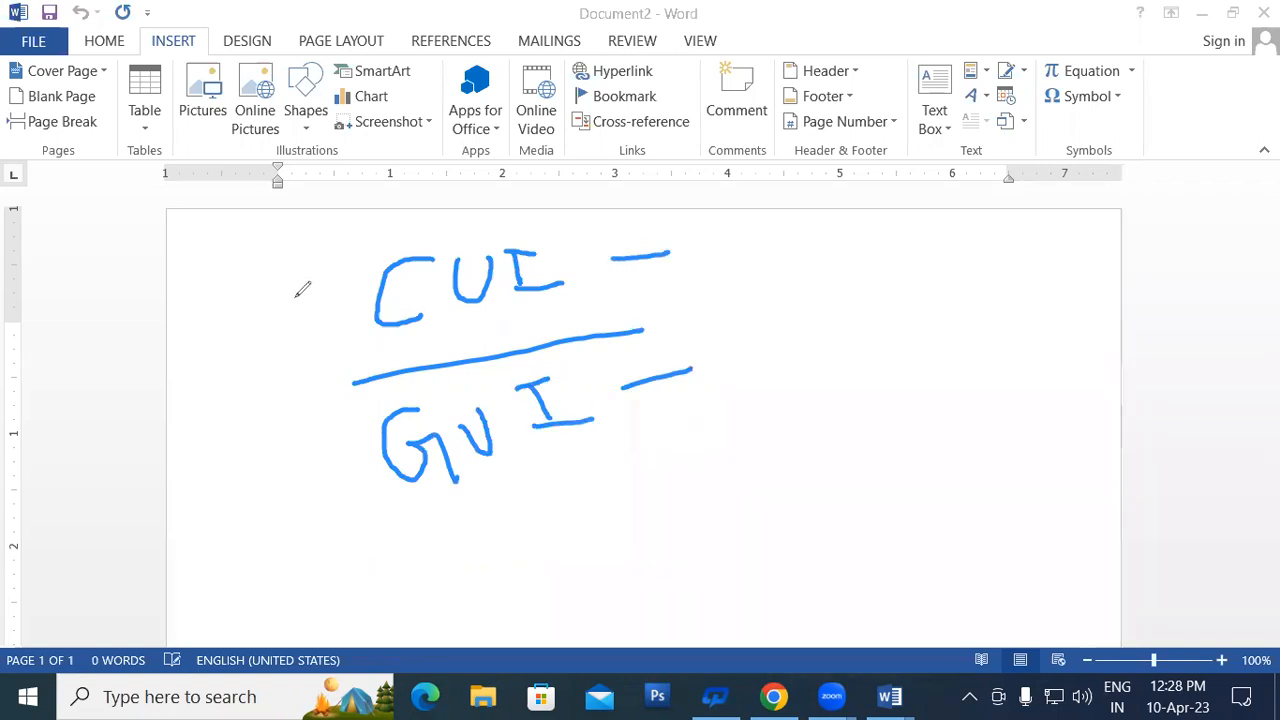
Mark both handwritten terms with ticks, strike through the CUI tick, underline "GUI", and clear the handwritten annotations.
drag(320, 293, 159, 243)
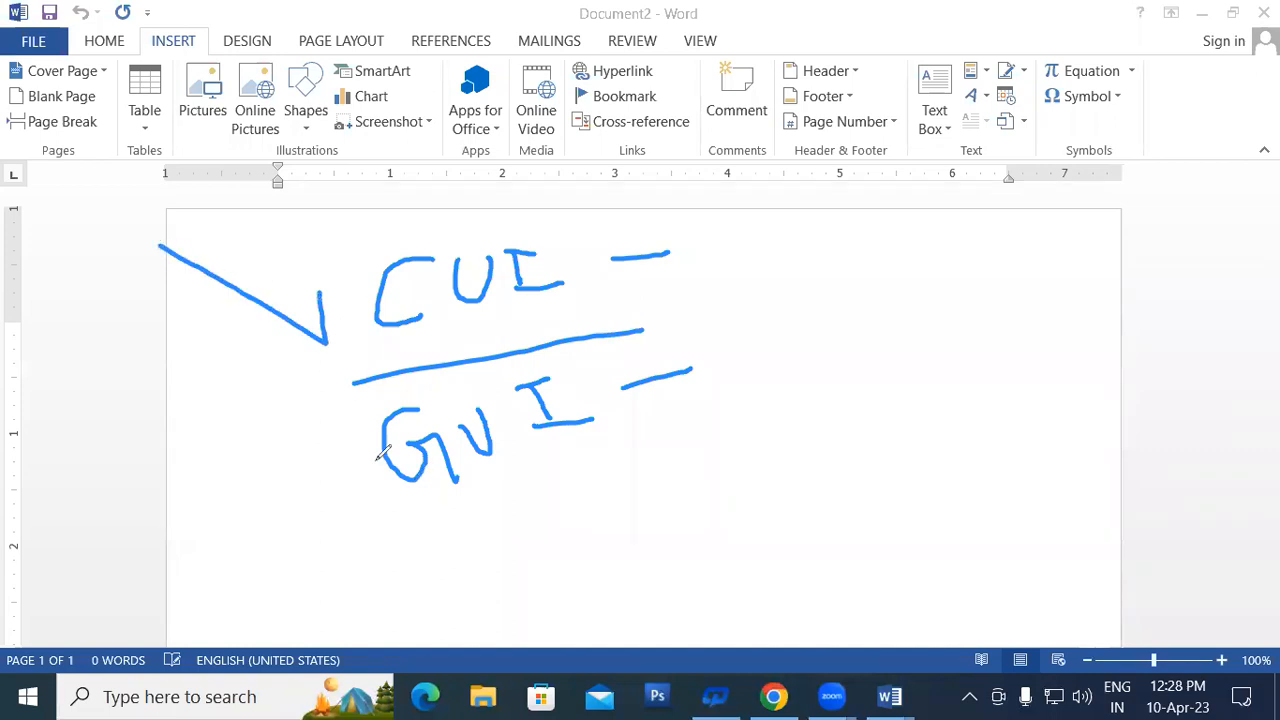
mouse_move(358, 463)
mouse_down()
mouse_move(380, 508)
mouse_move(148, 486)
mouse_up()
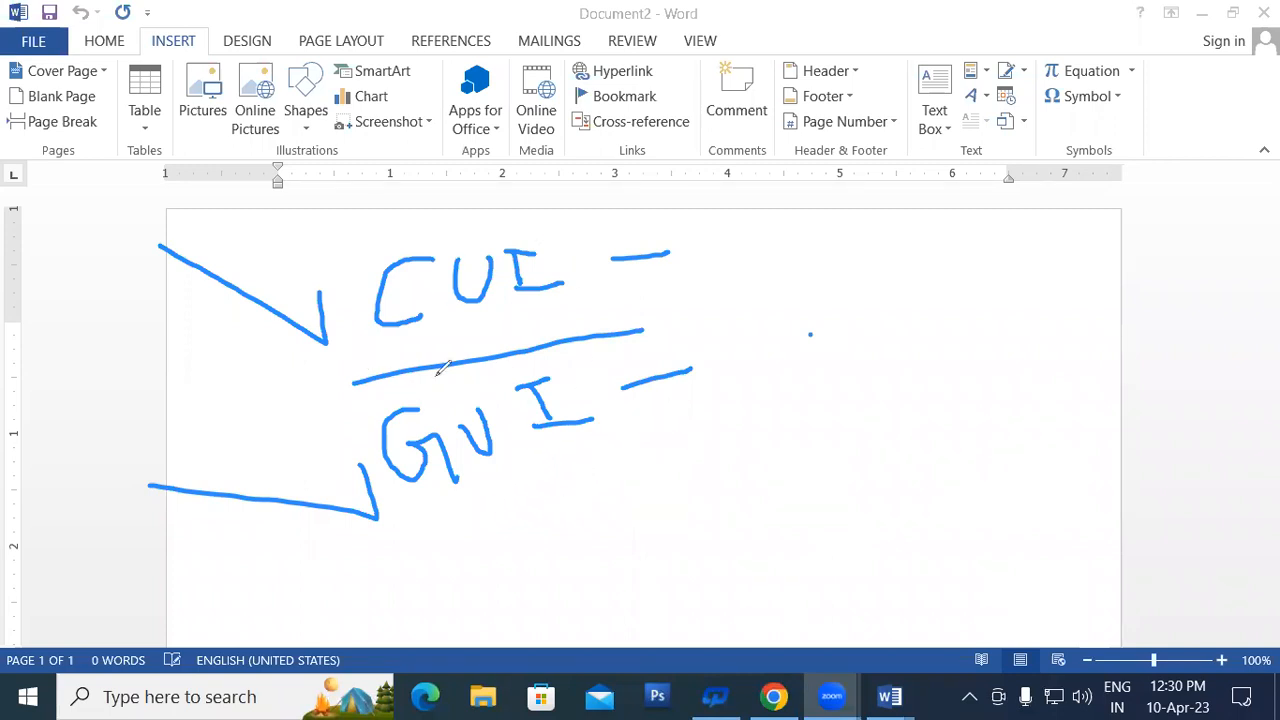
drag(251, 238, 245, 318)
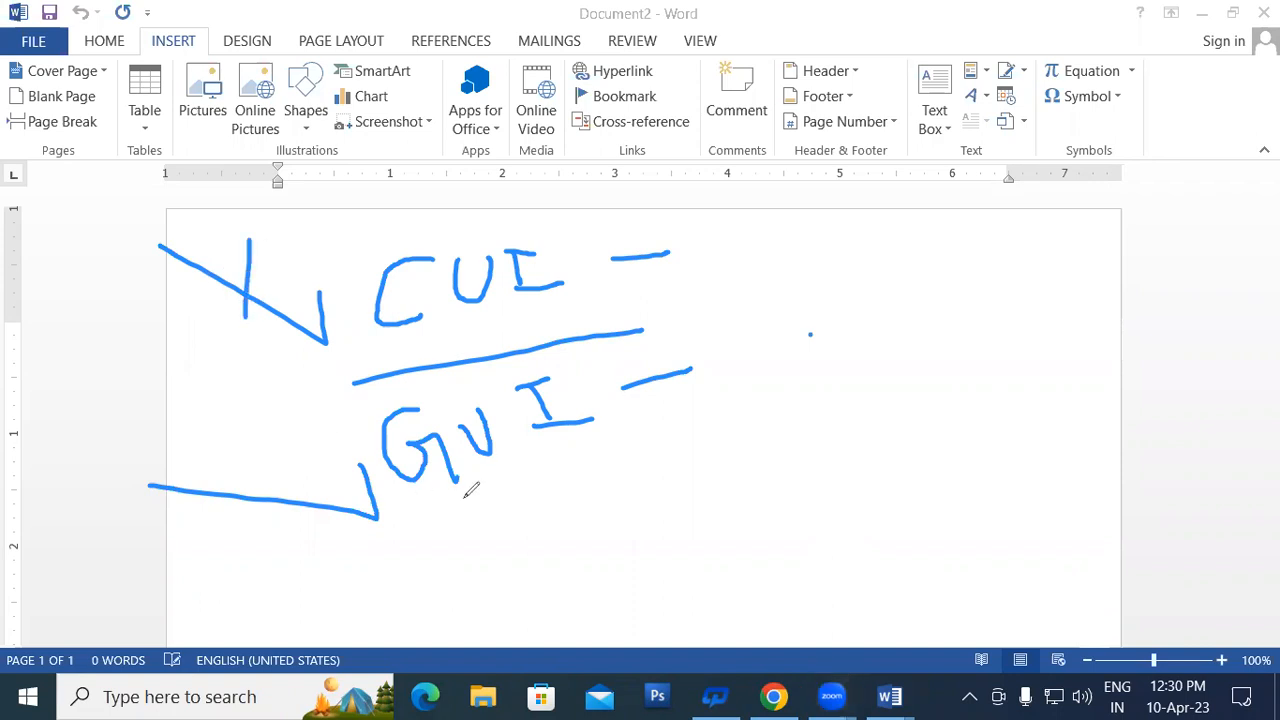
drag(461, 513, 662, 450)
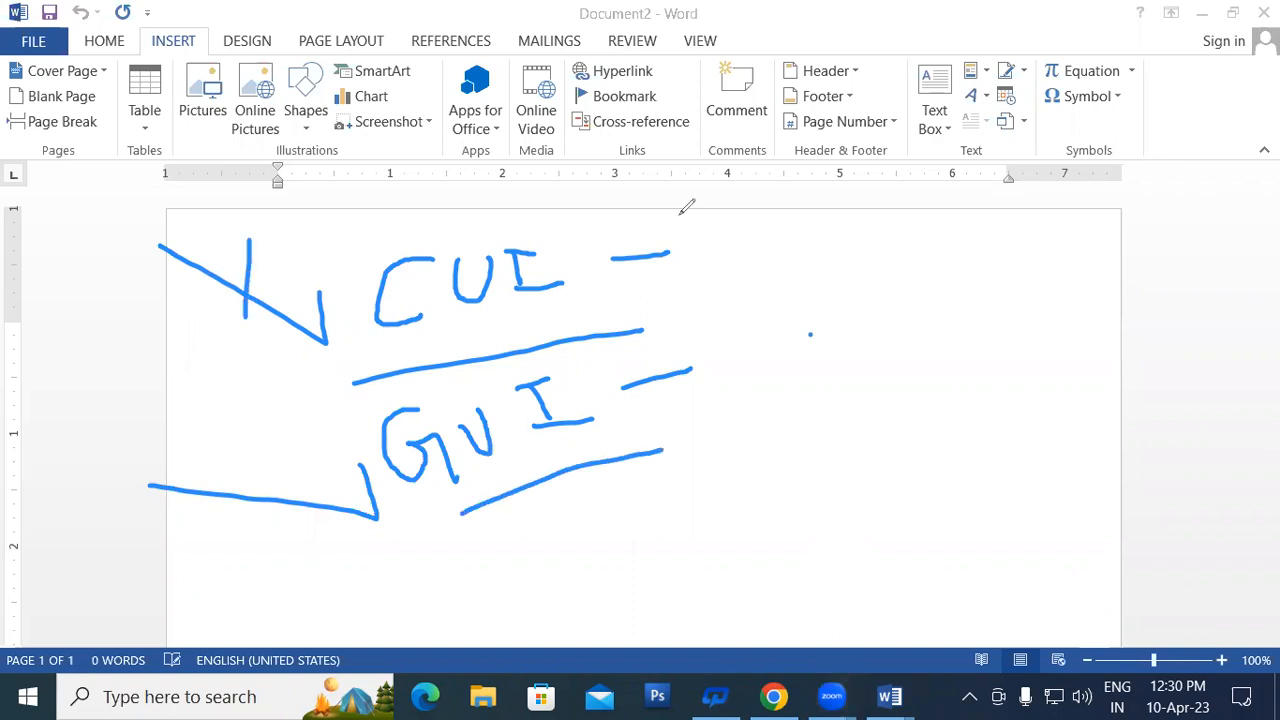
mouse_move(618, 402)
mouse_down()
mouse_move(267, 308)
mouse_move(204, 278)
mouse_move(757, 303)
mouse_move(572, 341)
mouse_move(648, 258)
mouse_move(580, 350)
mouse_move(372, 551)
mouse_up()
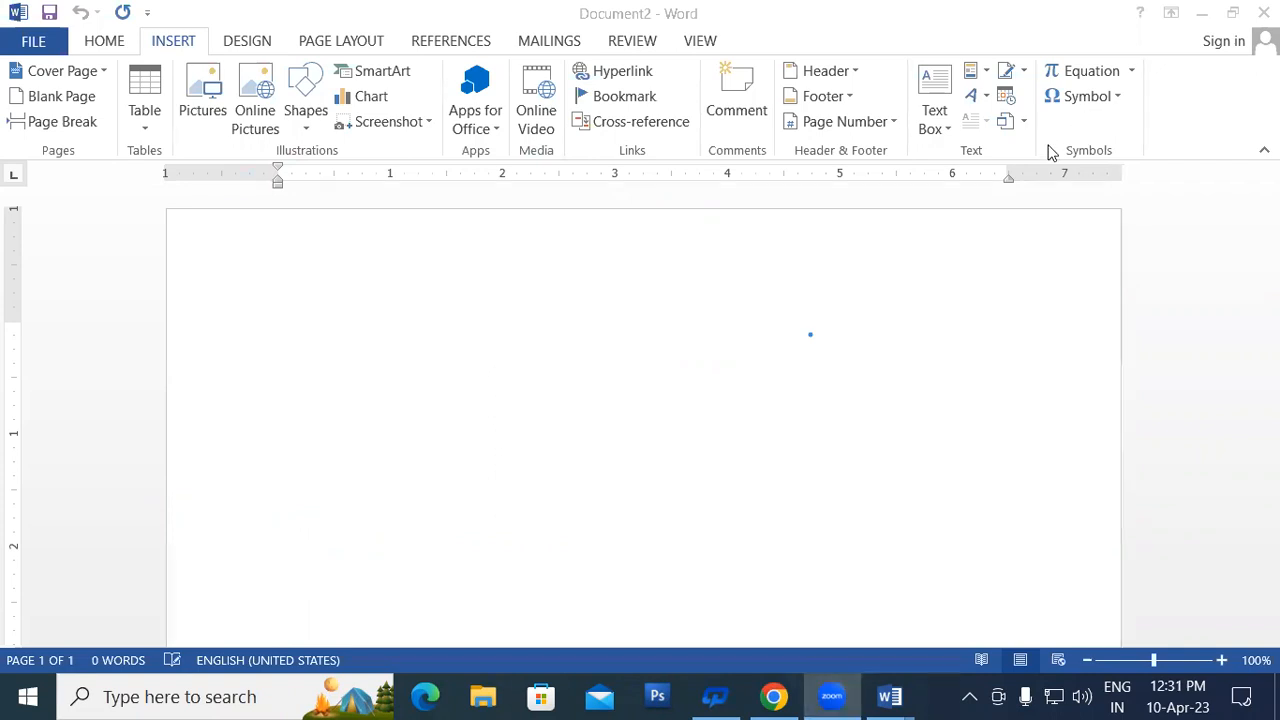
Insert a Clustered Column chart into the blank document.
click(646, 420)
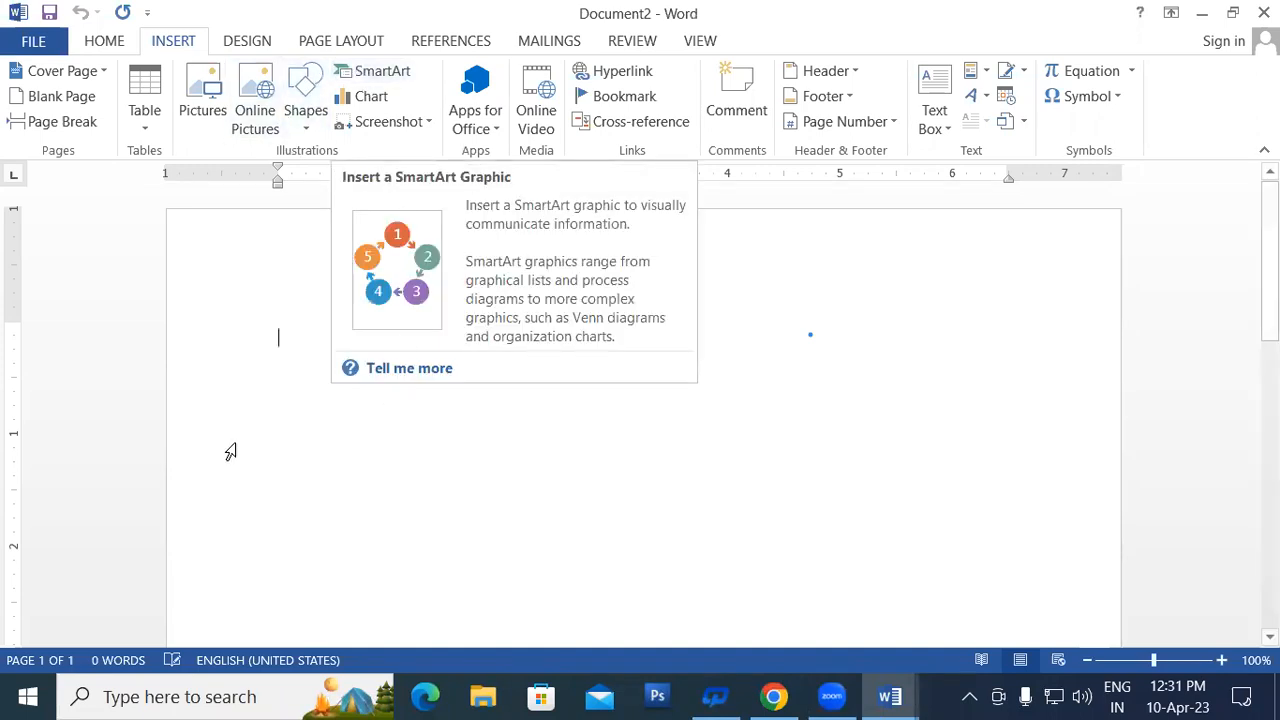
click(350, 100)
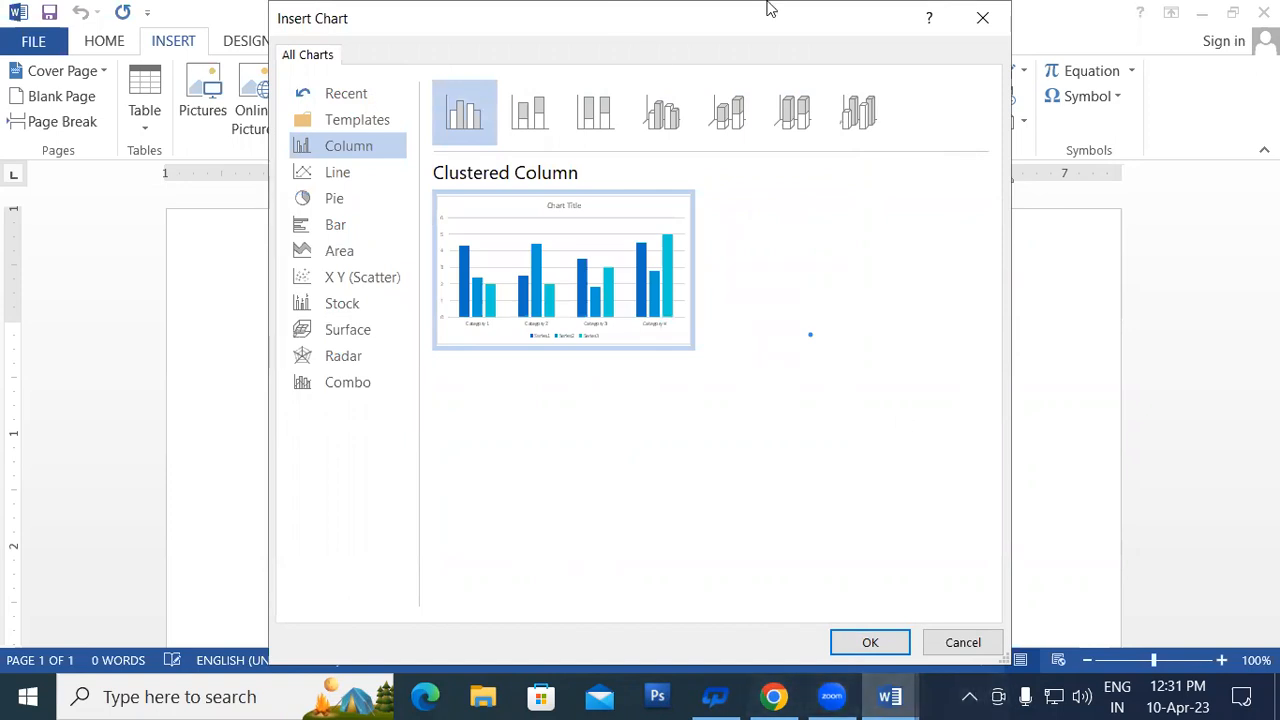
click(866, 640)
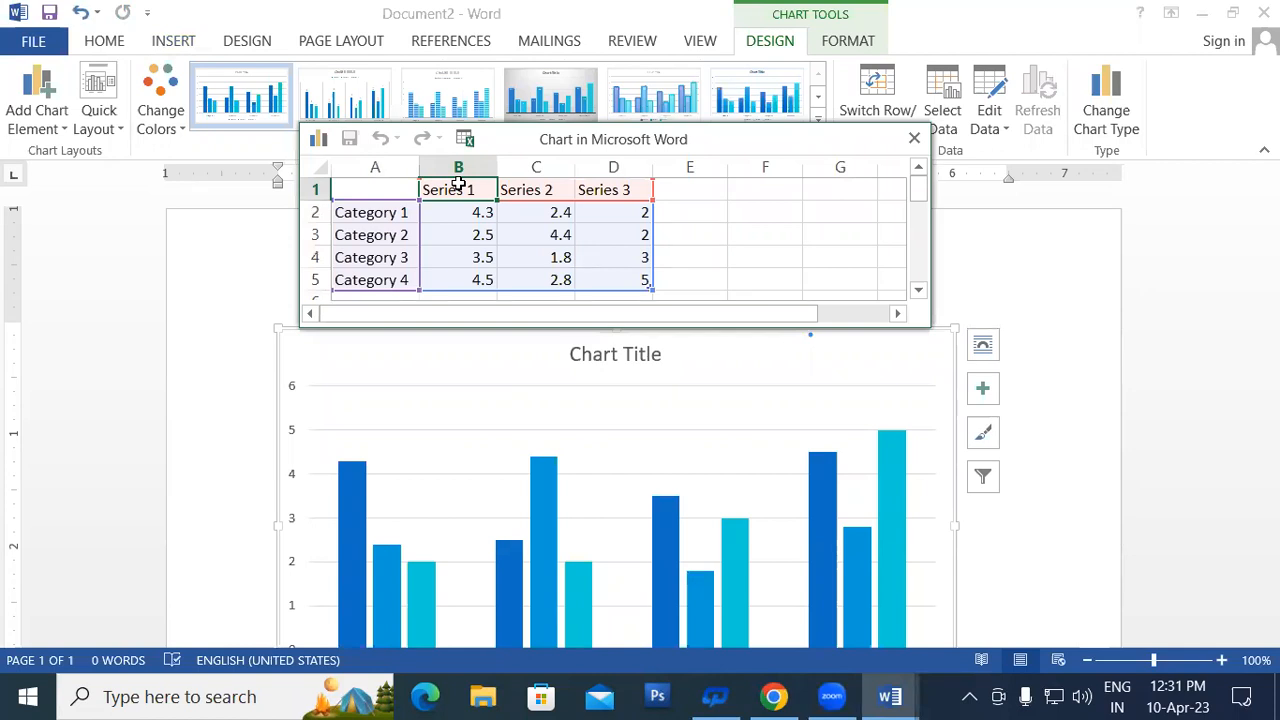
Rename the three series headers in cells B1 to D1 of the chart data as MATHS, SCIENCE and ENGLISH.
text(MATHS)
key(Tab)
text(S)
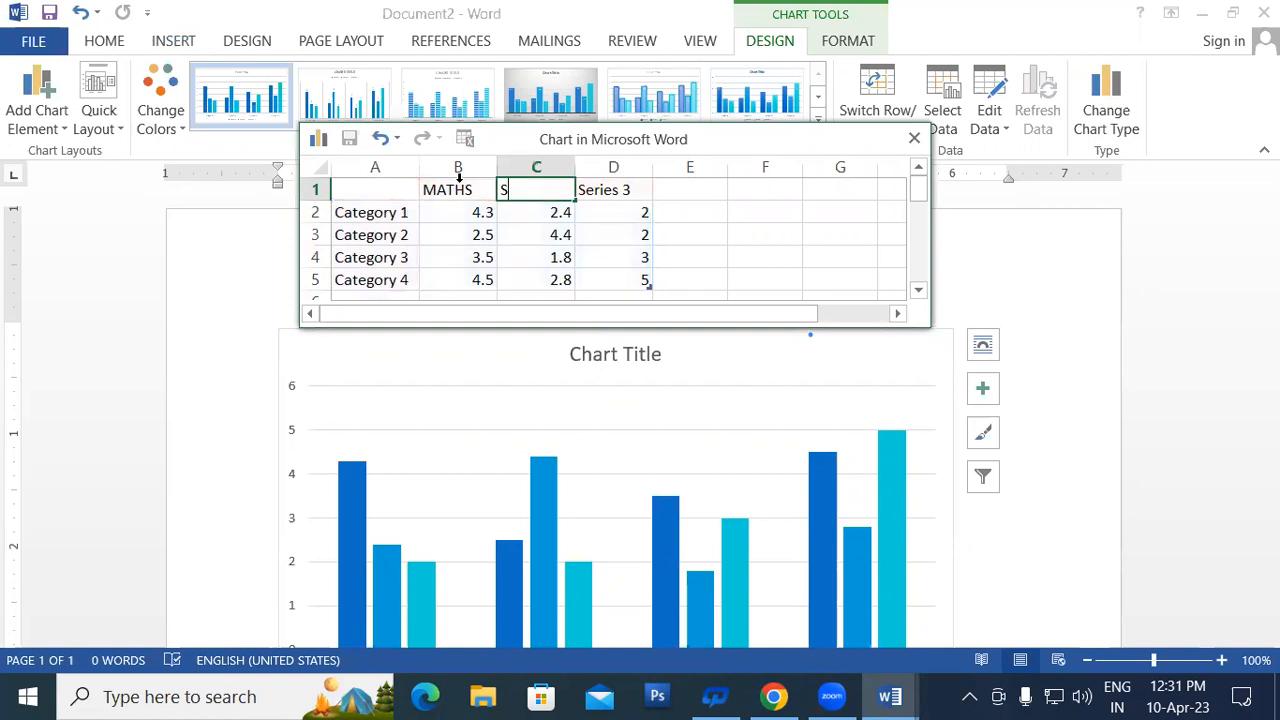
text(CIENCE)
key(Tab)
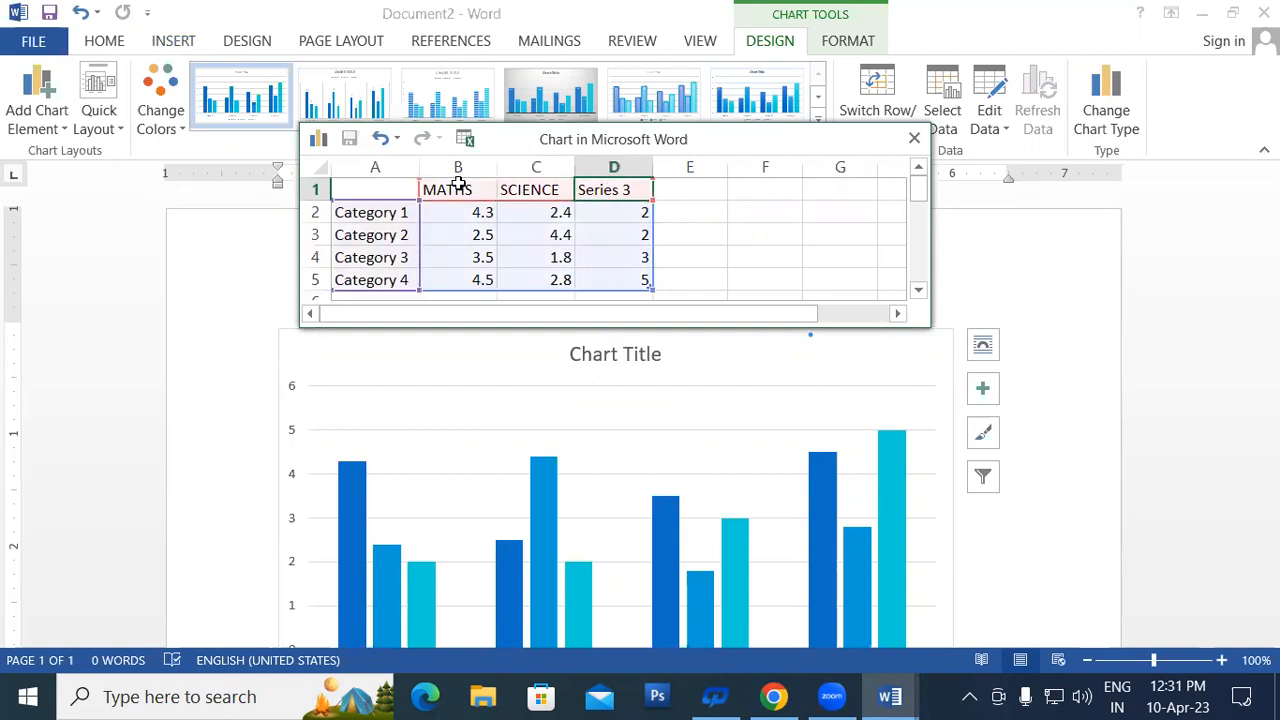
text(EN)
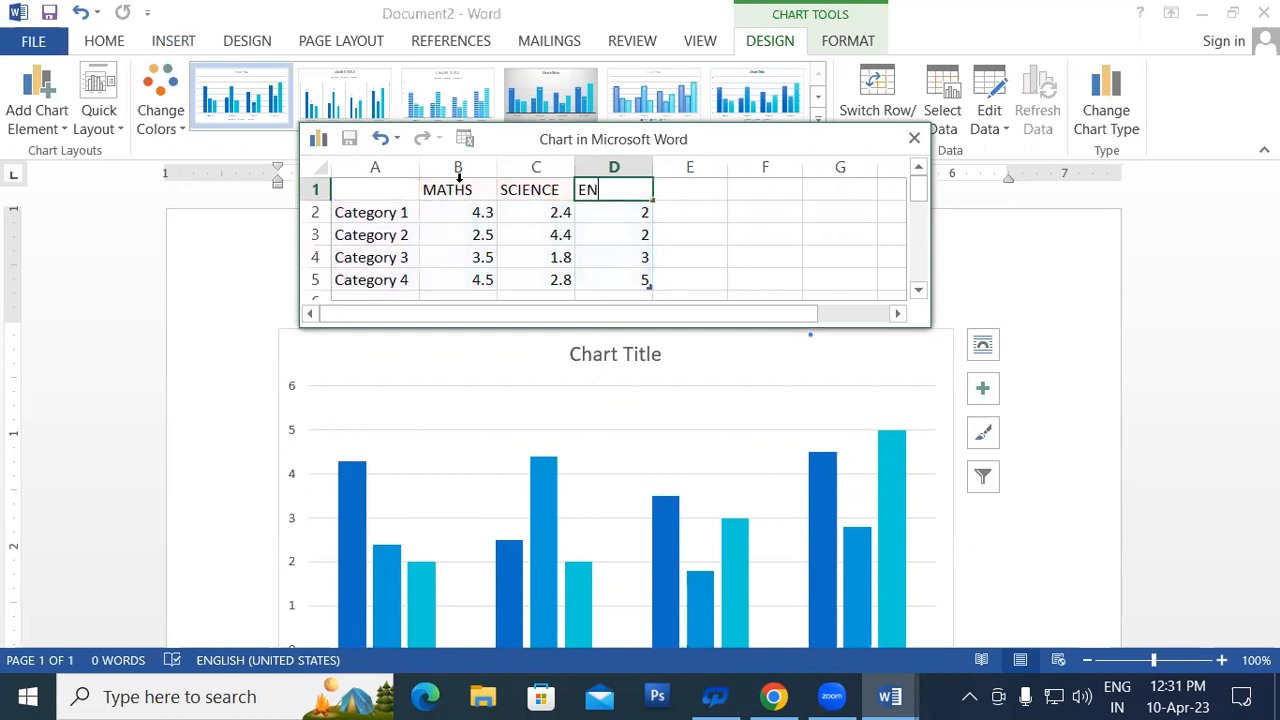
text(GLISH)
Replace the four category labels in cells A2 to A5 of the chart data with the students' first names.
click(367, 214)
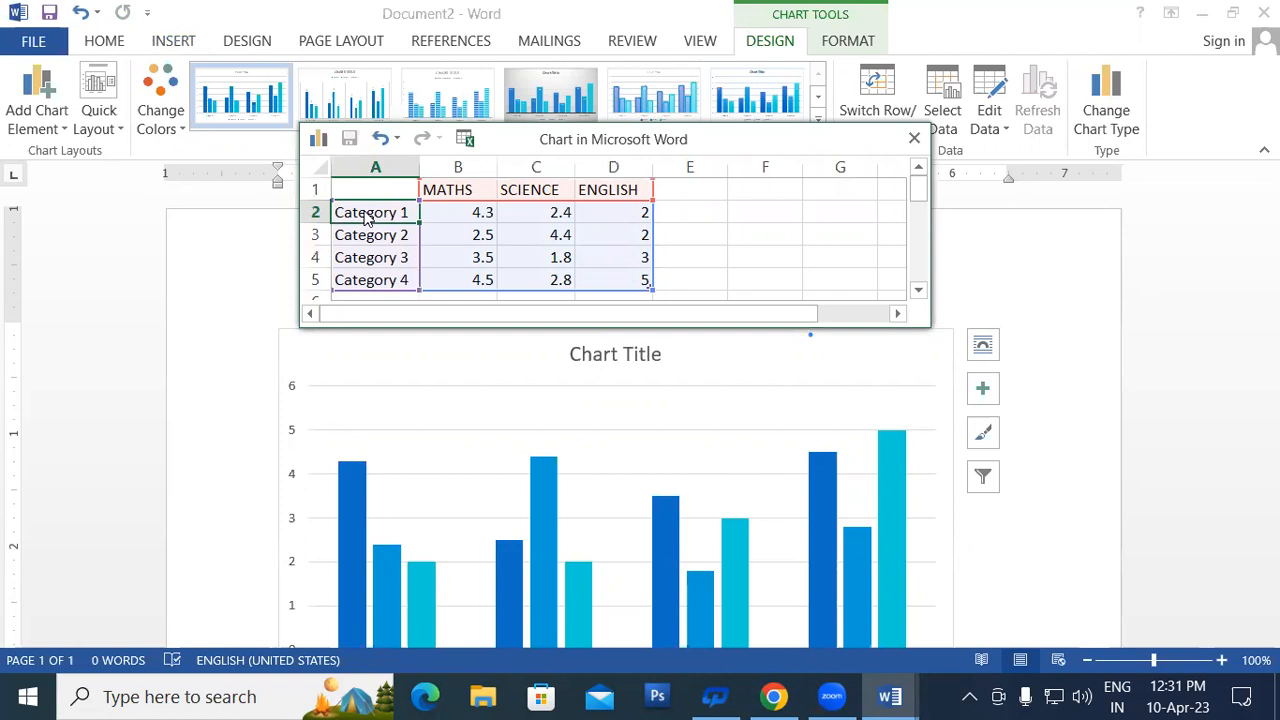
text(RAM)
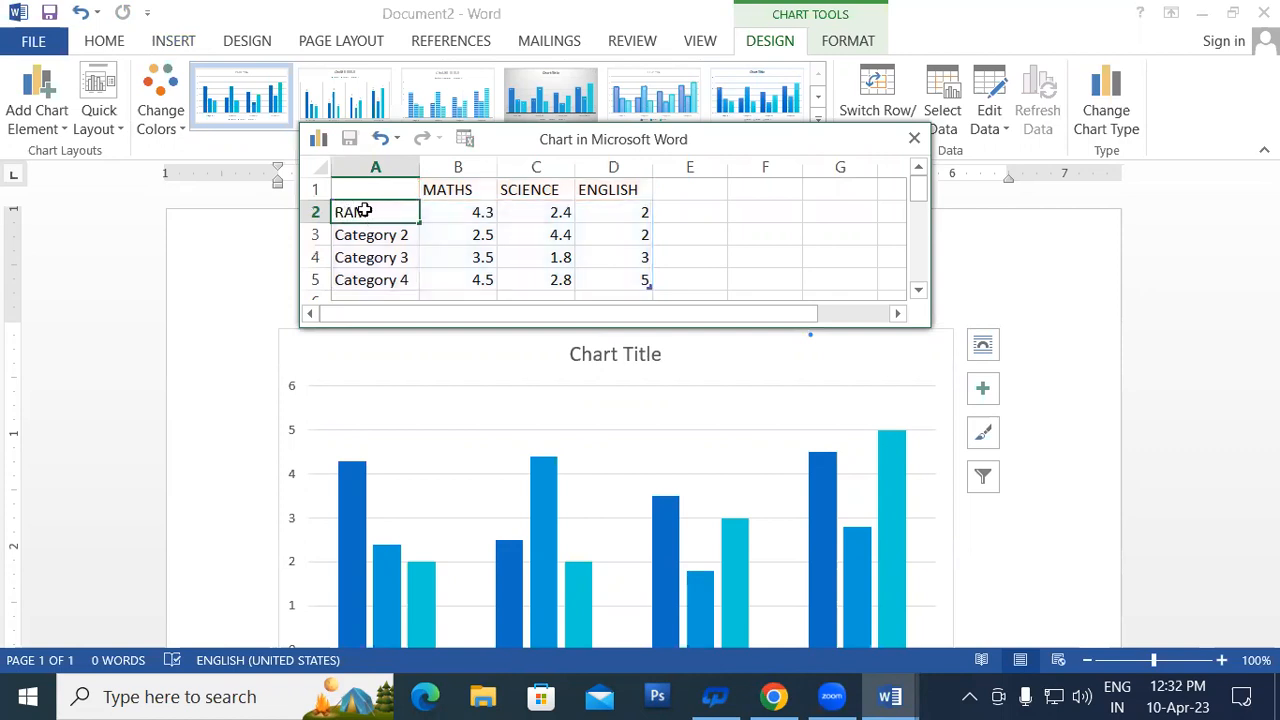
key(Return)
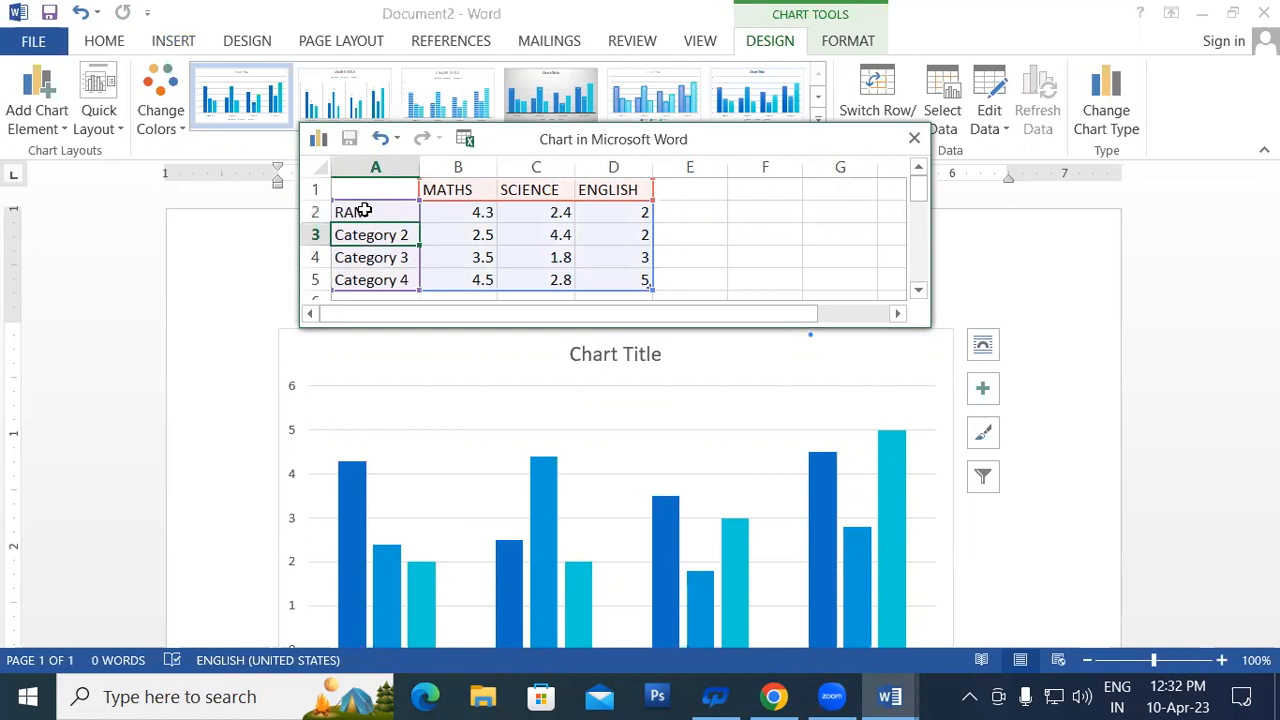
text(ANSHU)
key(Return)
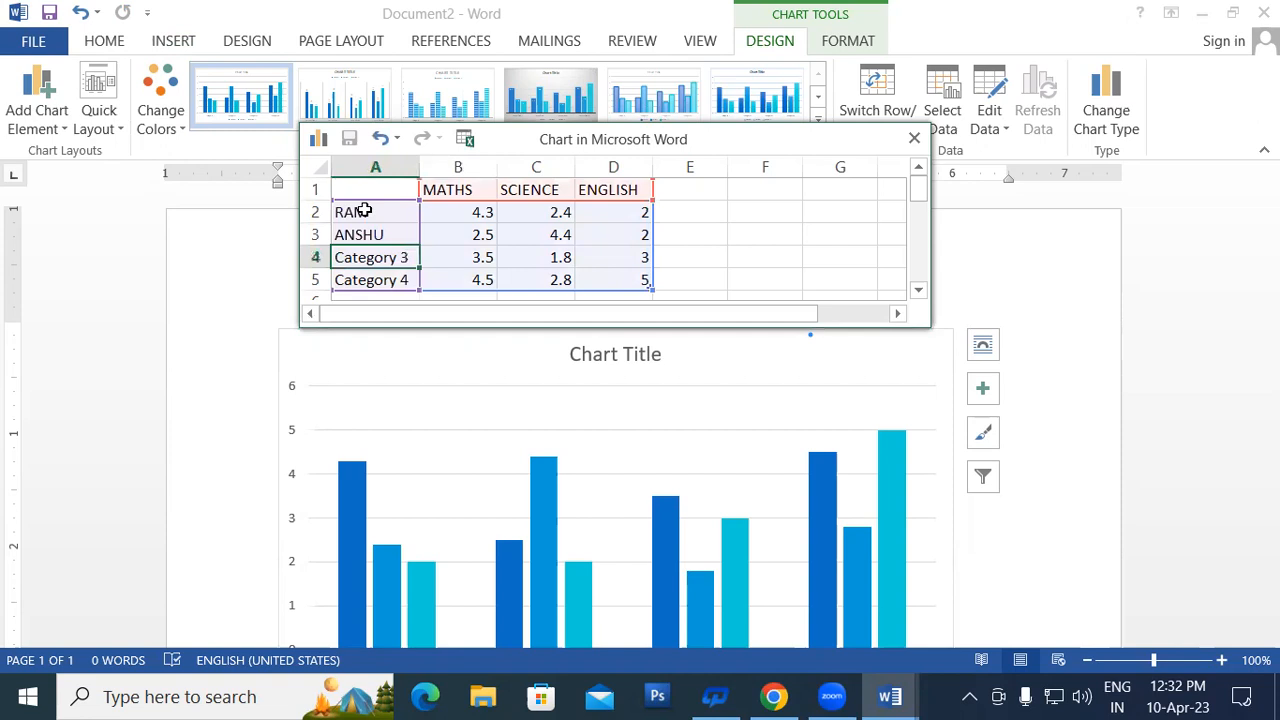
text(MONU)
key(Return)
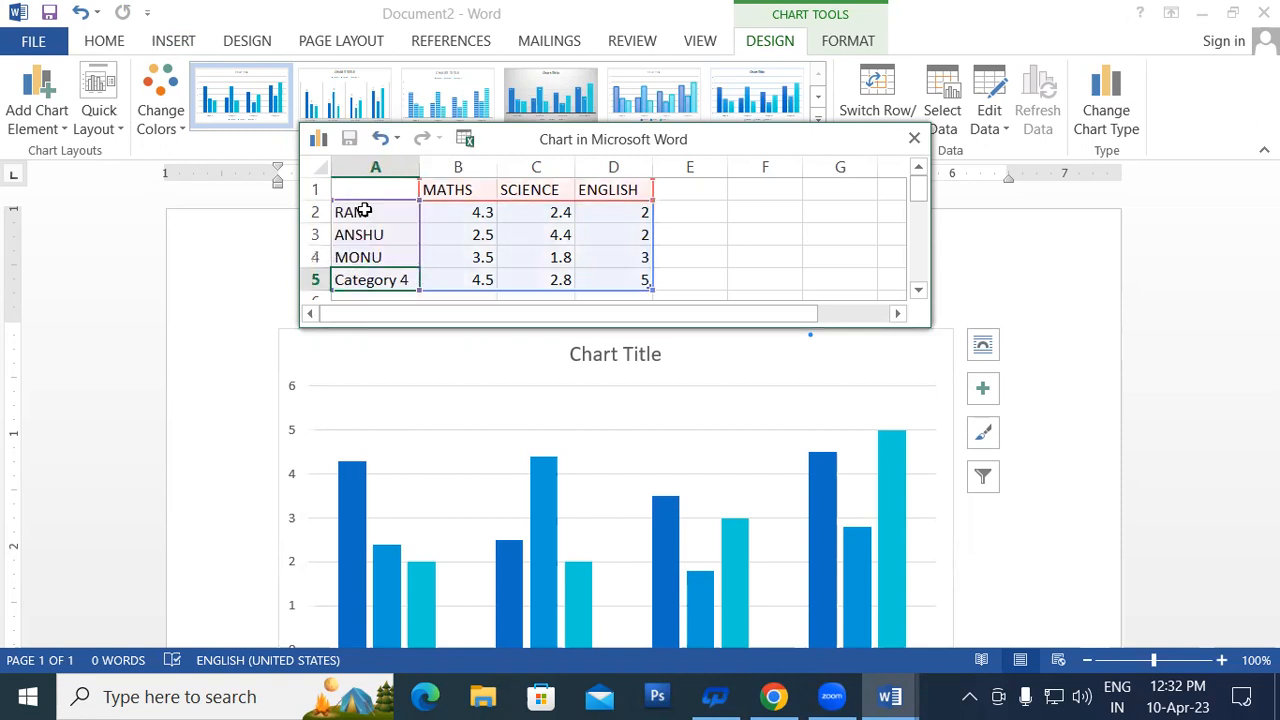
text(GAURAV)
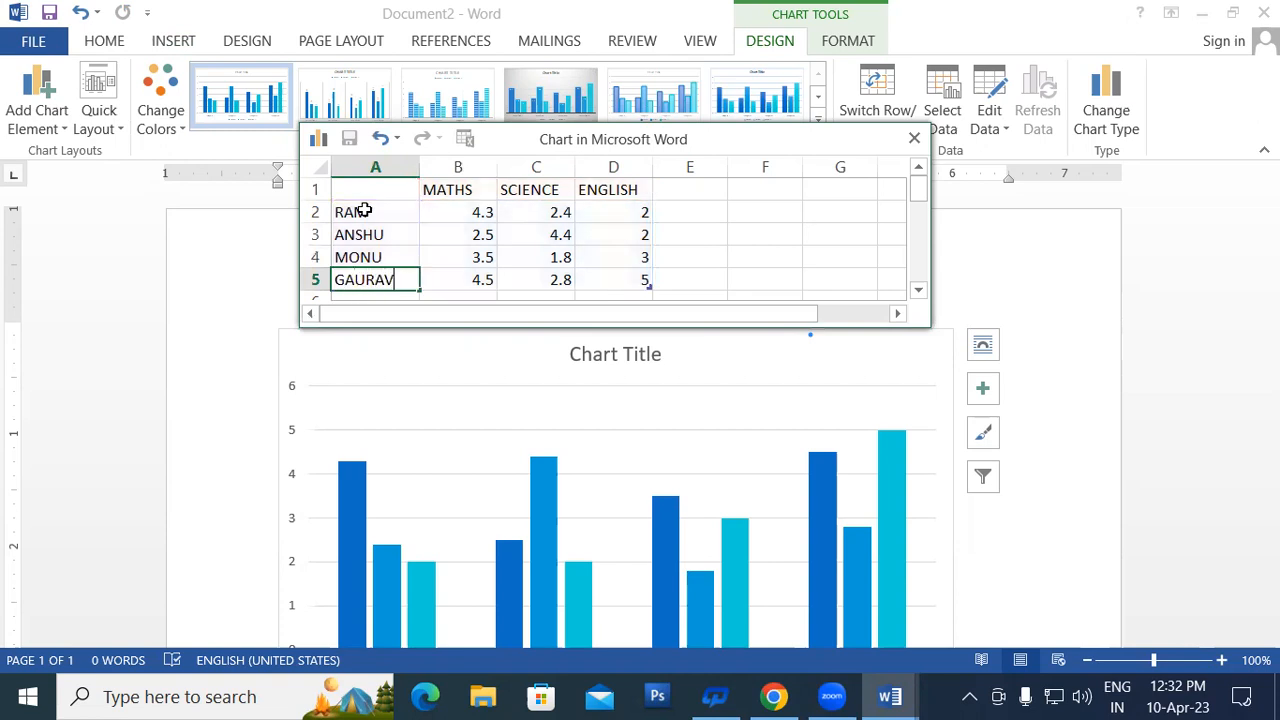
click(631, 279)
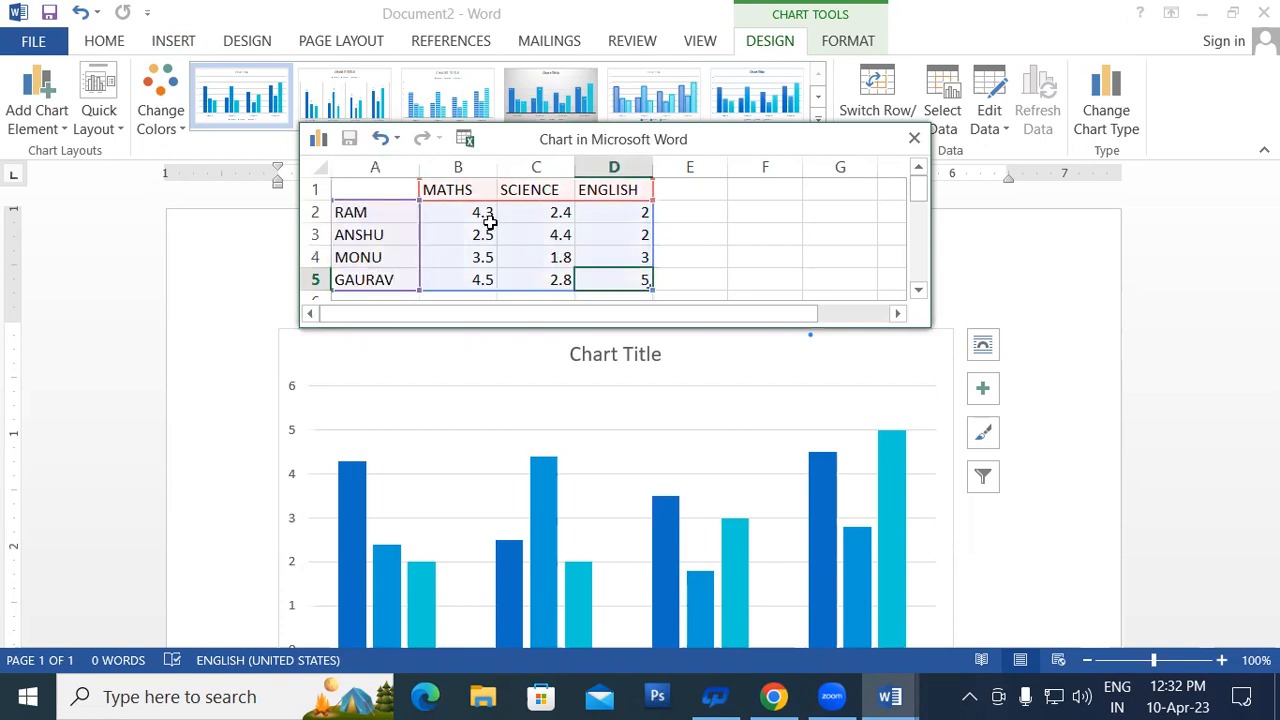
Enter the formula =RANDBETWEEN(45,90) in cell B2 for the first student's MATHS mark.
click(470, 210)
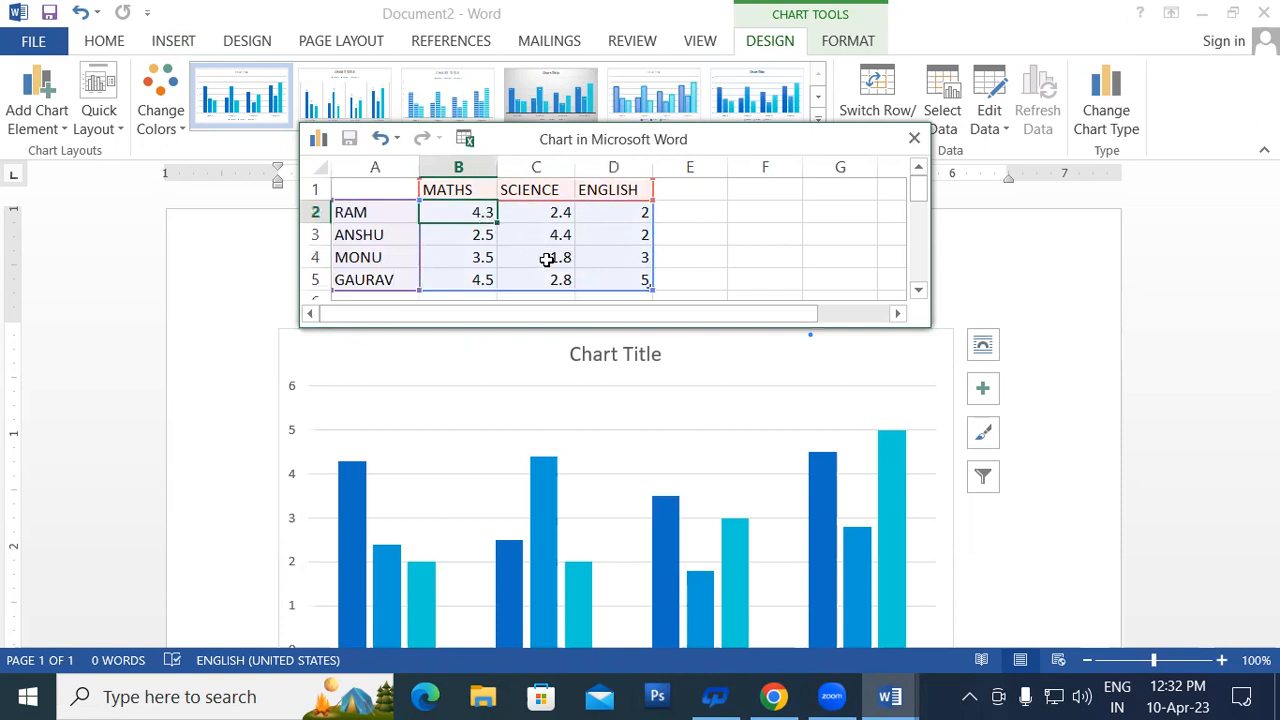
click(476, 250)
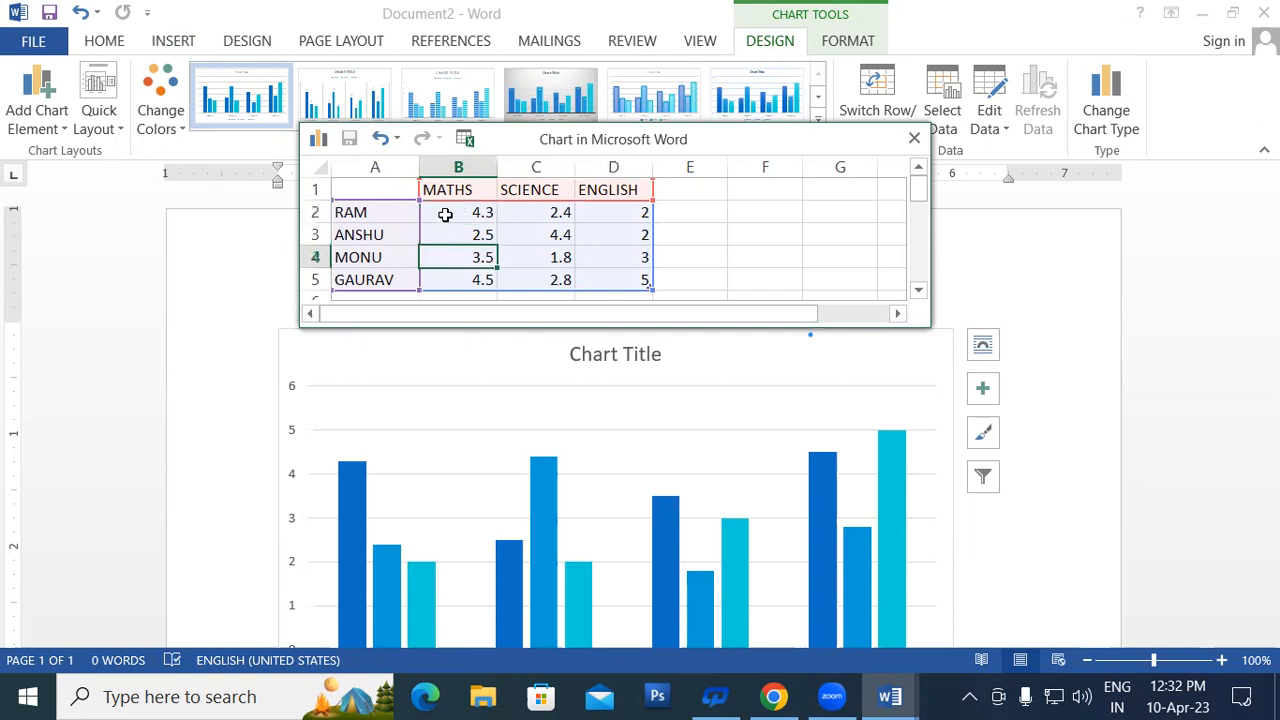
click(445, 214)
text(=RA)
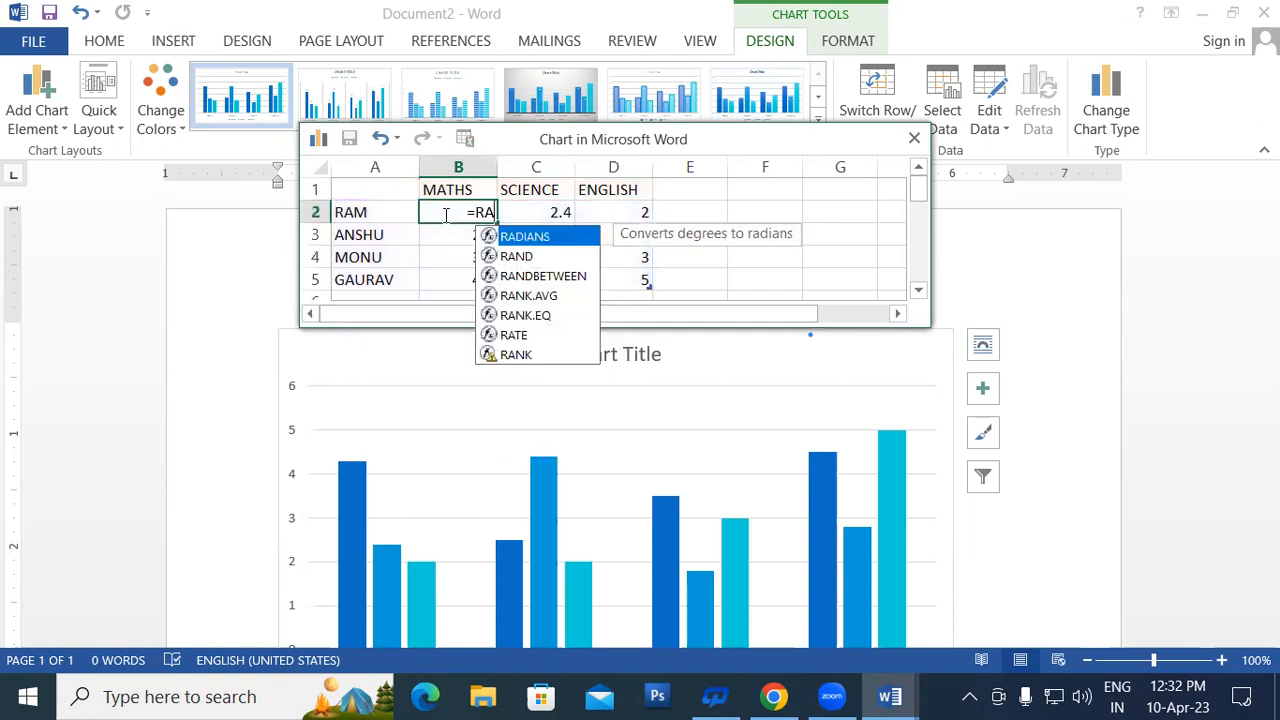
key(Down)
key(Down)
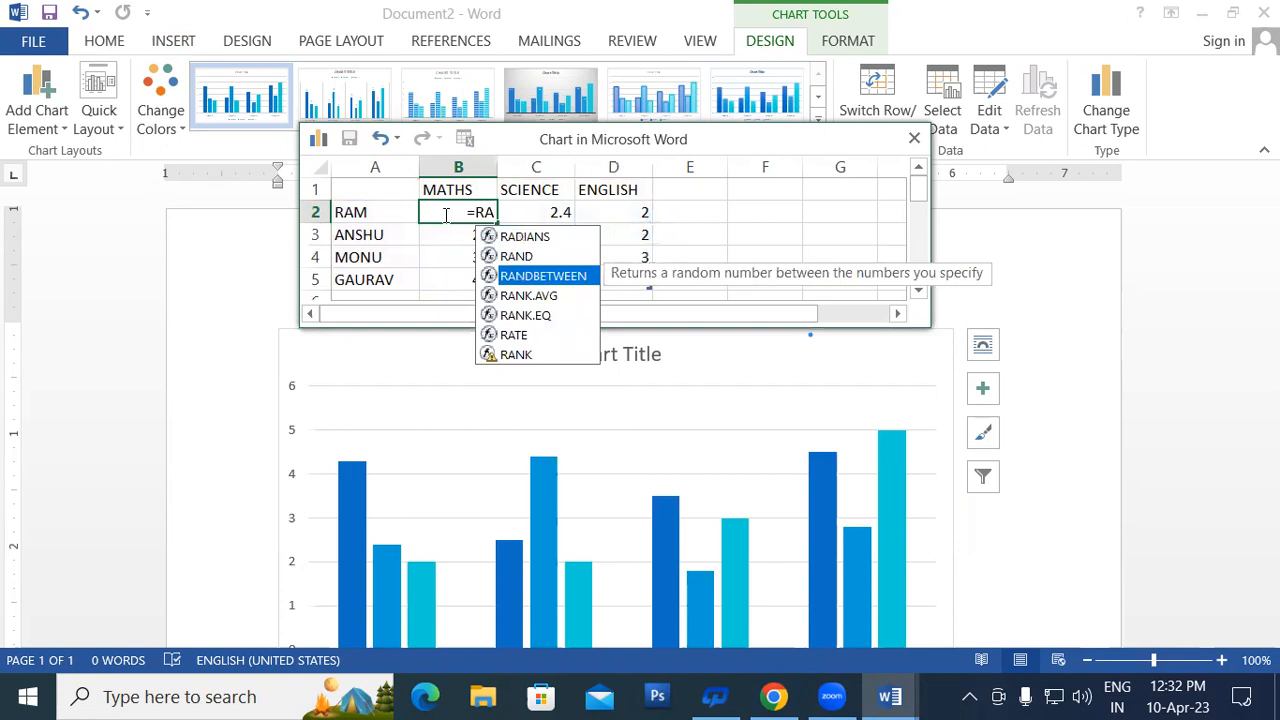
key(Tab)
text(45)
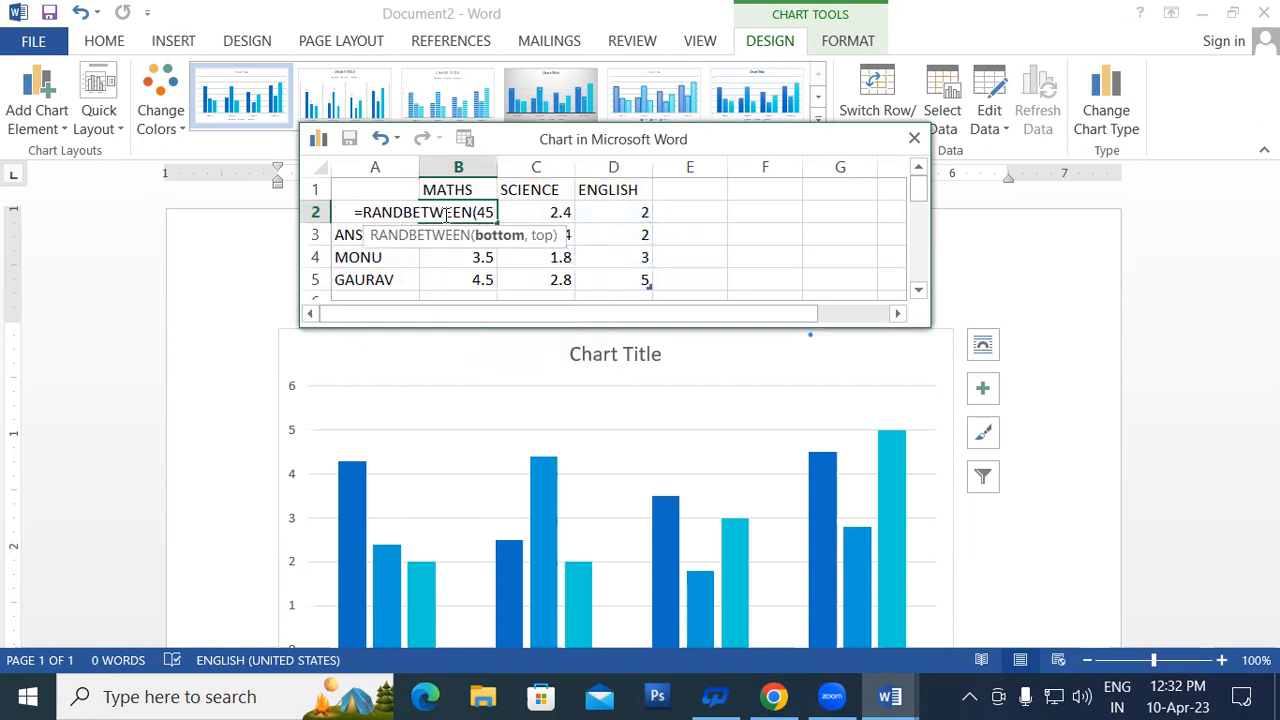
text(,90))
key(Return)
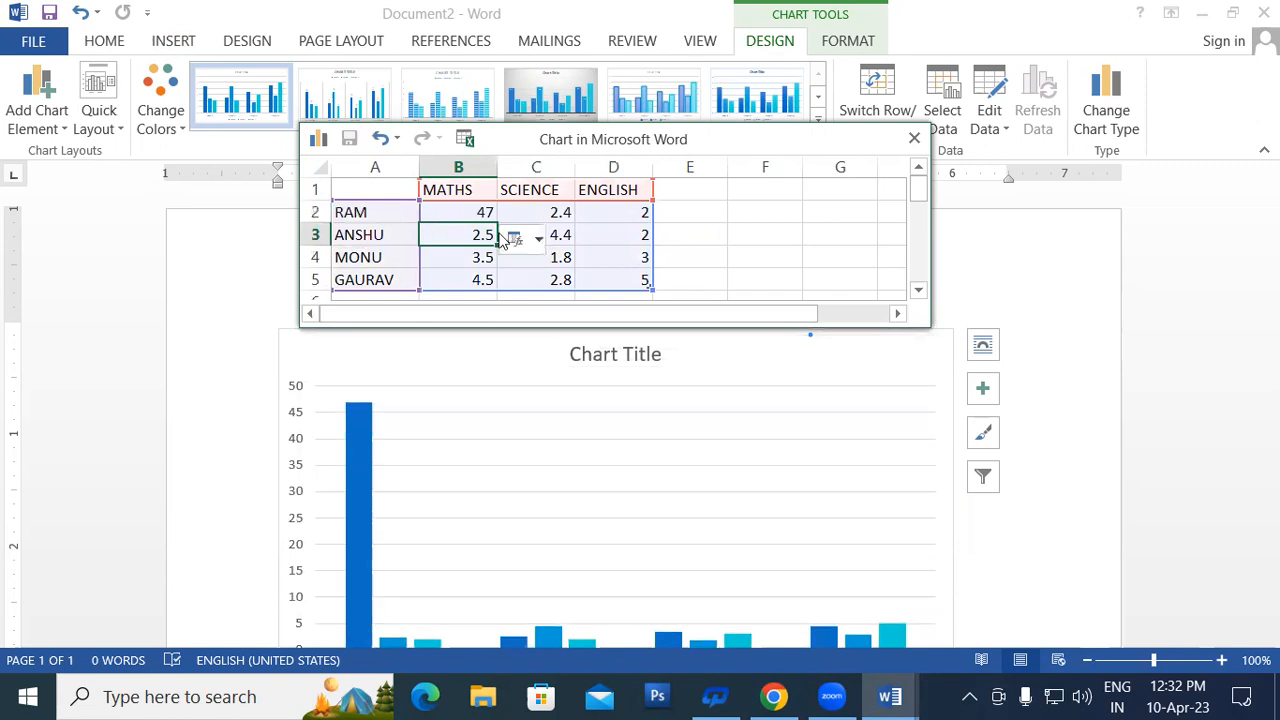
Fill the random-mark formula from cell B2 down to B5 and across to column D for every student and subject.
click(477, 208)
drag(490, 226, 497, 284)
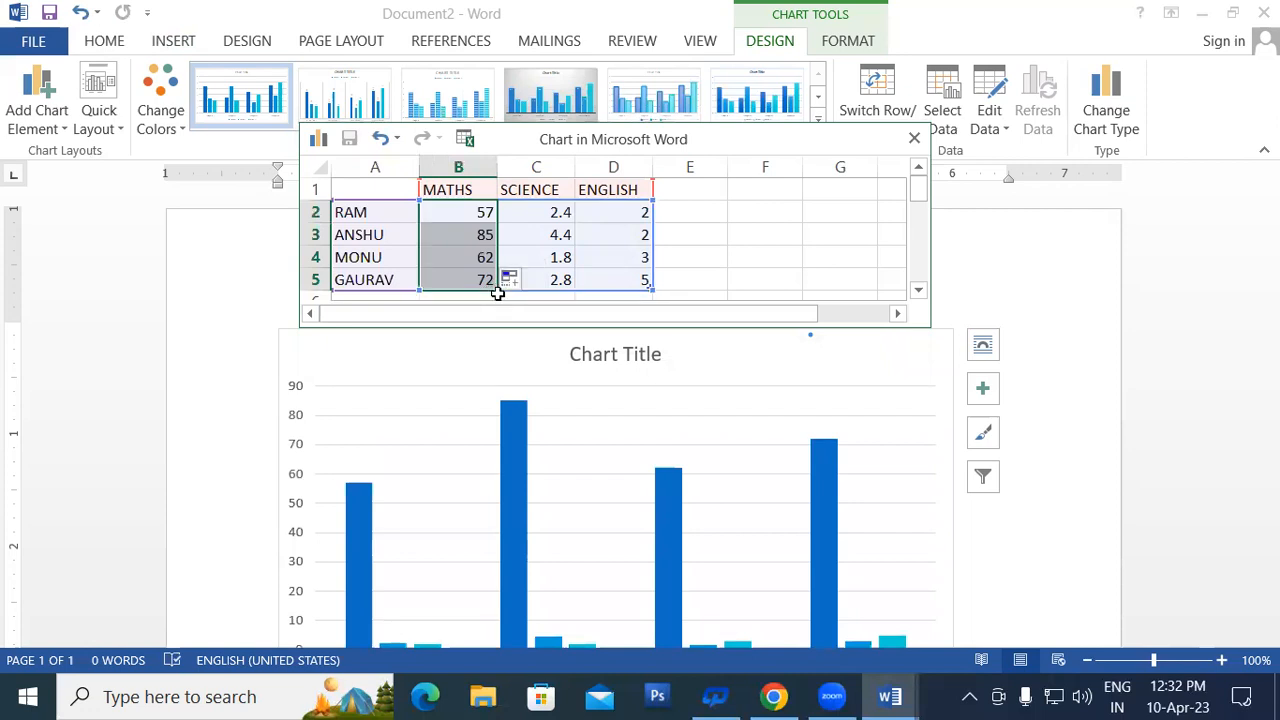
drag(497, 292, 652, 286)
click(1044, 291)
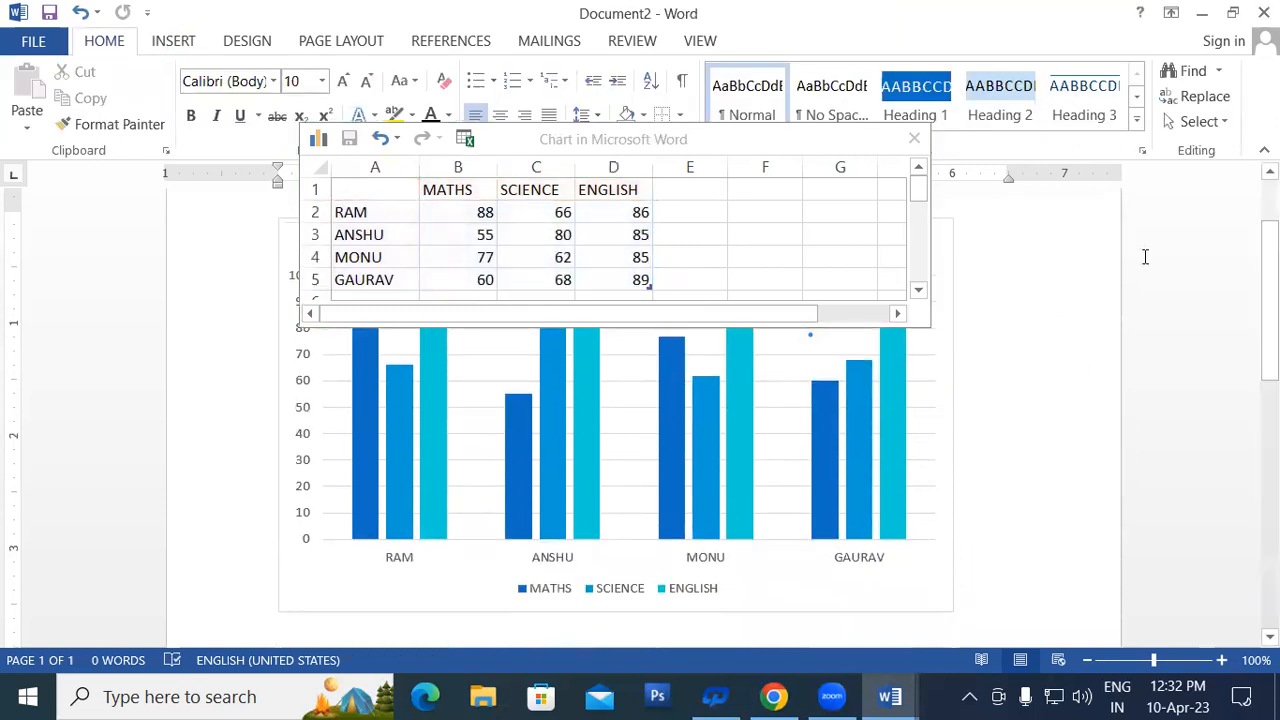
Move the chart data window off the chart and open the formatting options for the plot area.
mouse_move(765, 152)
mouse_down()
mouse_move(789, 130)
mouse_move(1262, 8)
mouse_up()
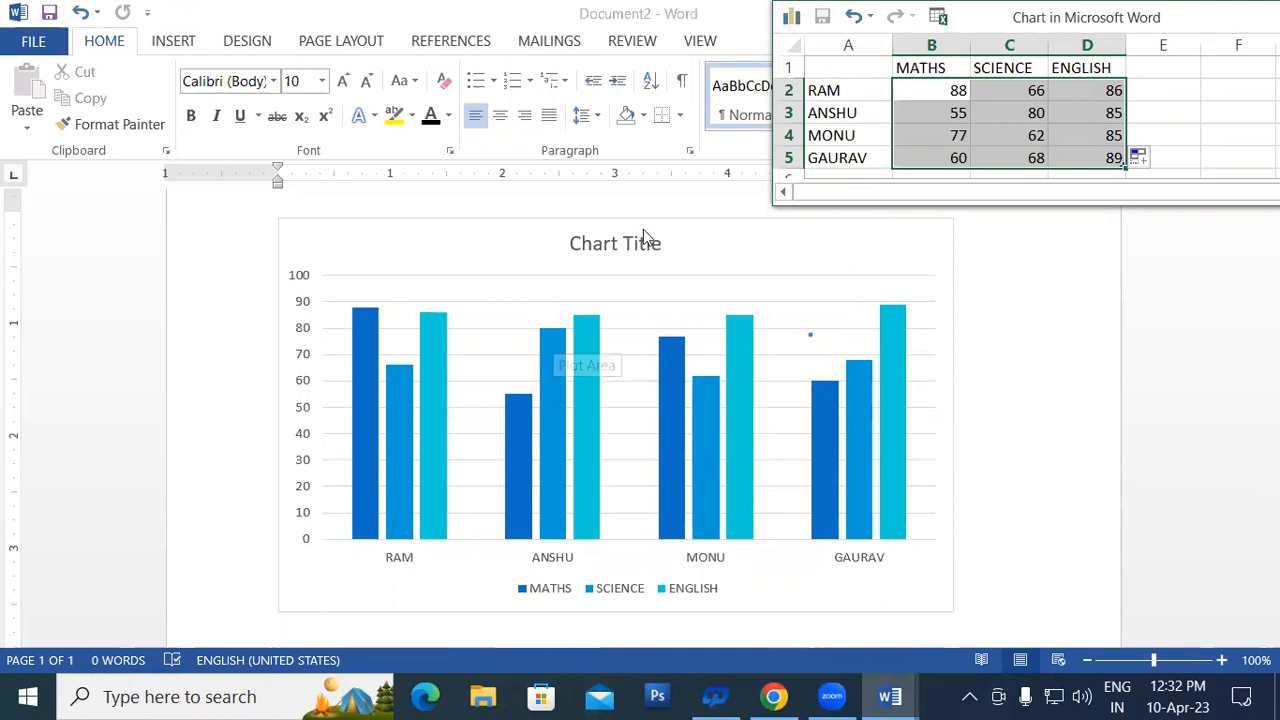
click(785, 372)
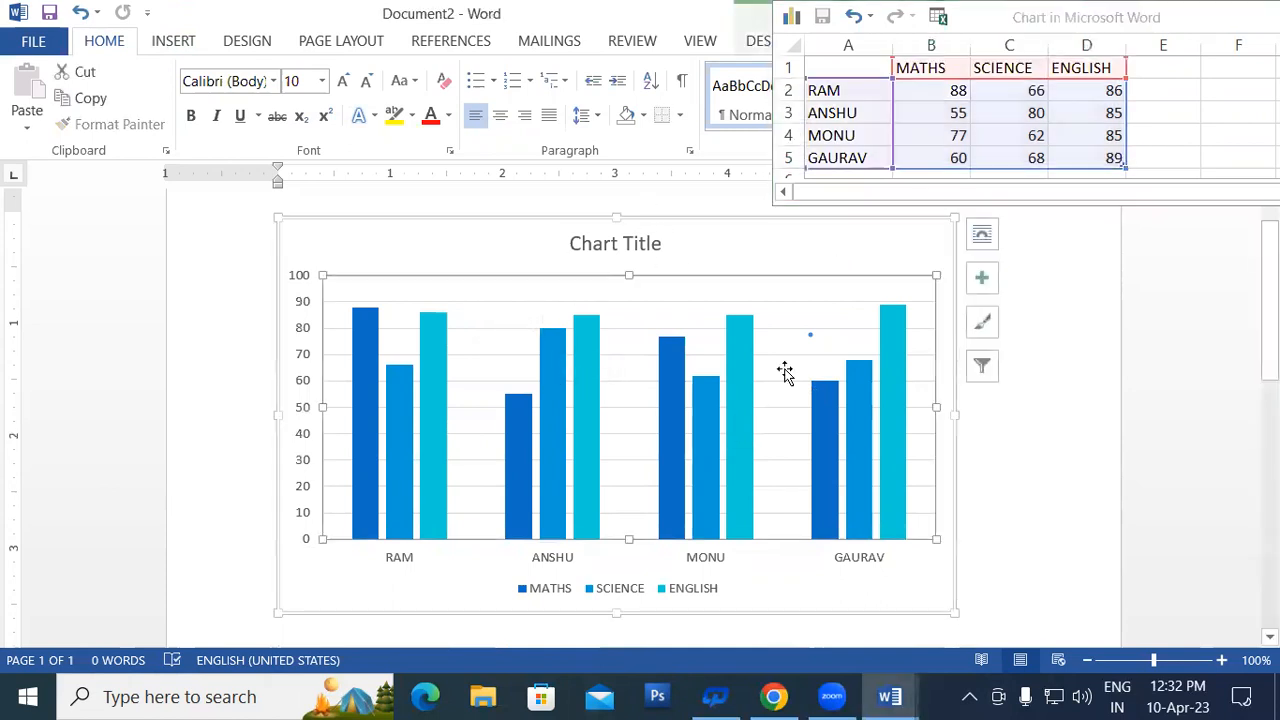
double_click(785, 372)
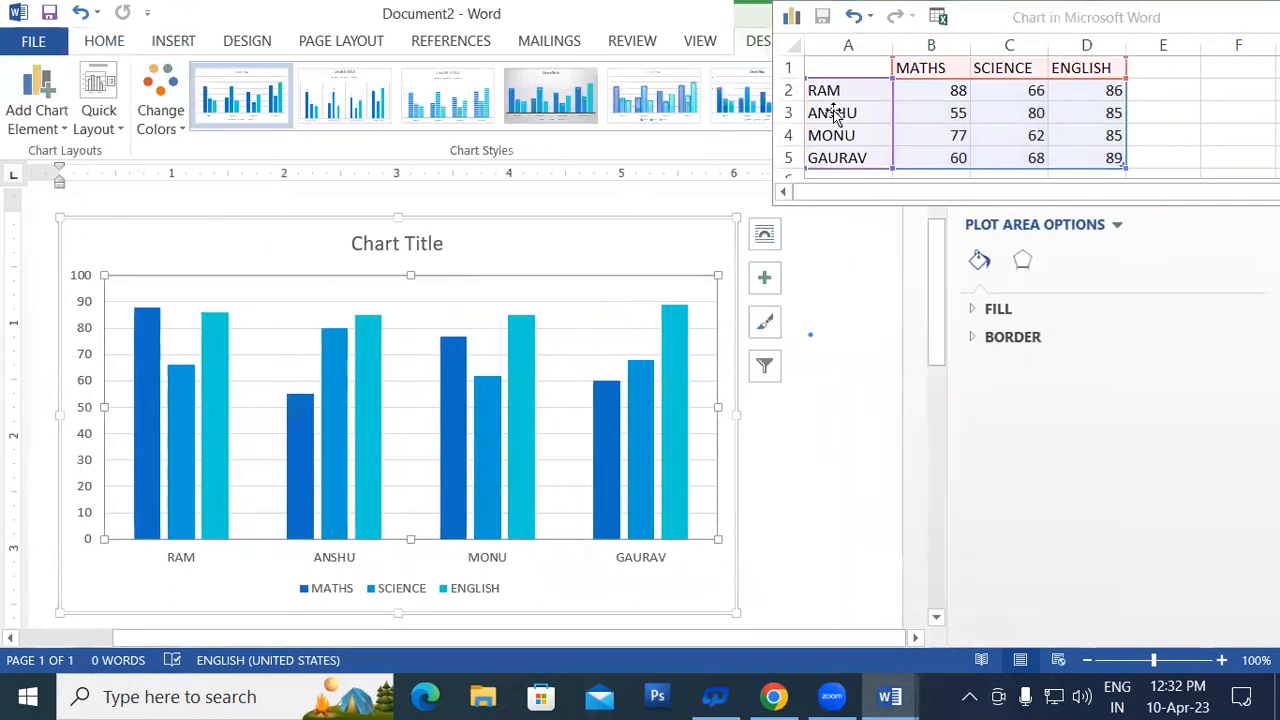
double_click(633, 10)
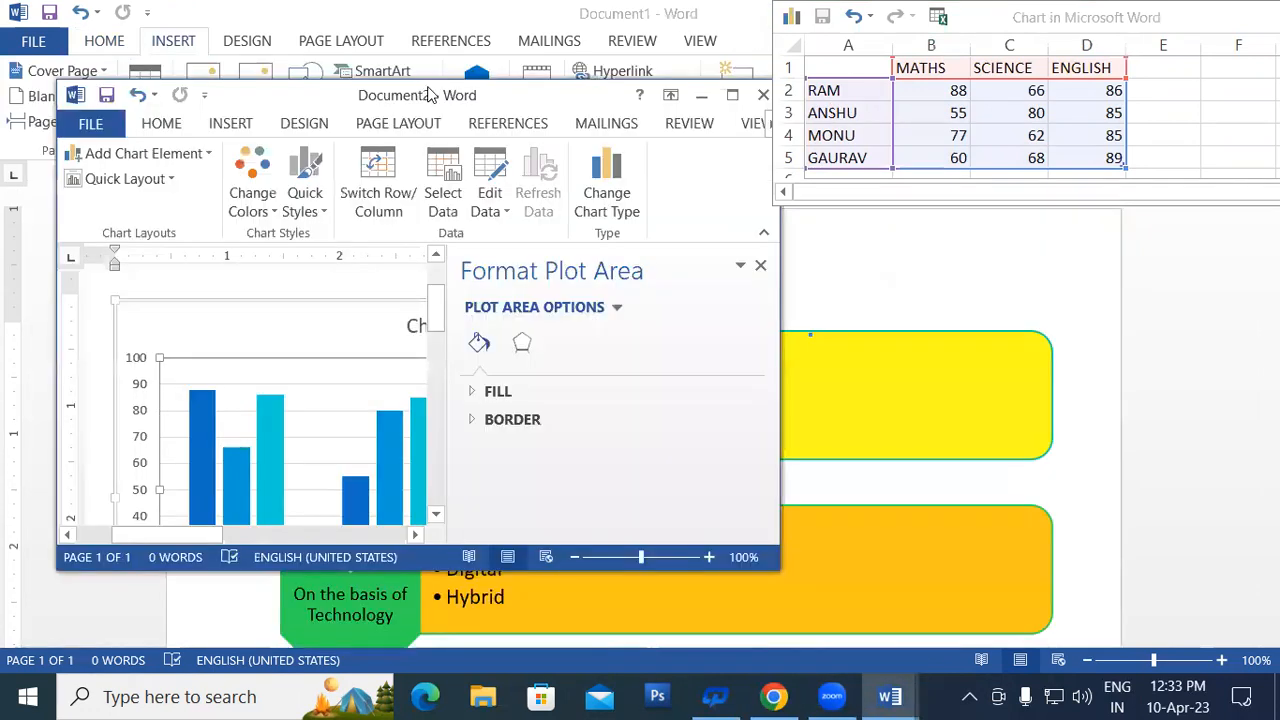
click(758, 121)
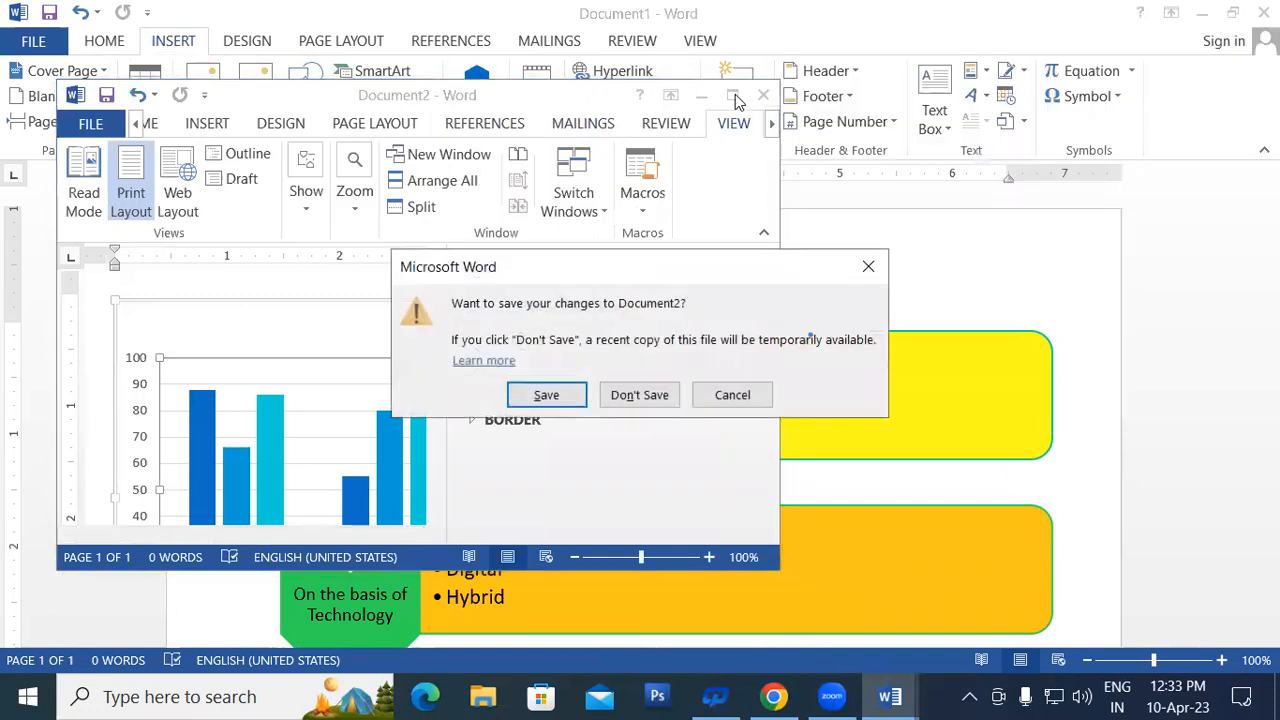
click(870, 265)
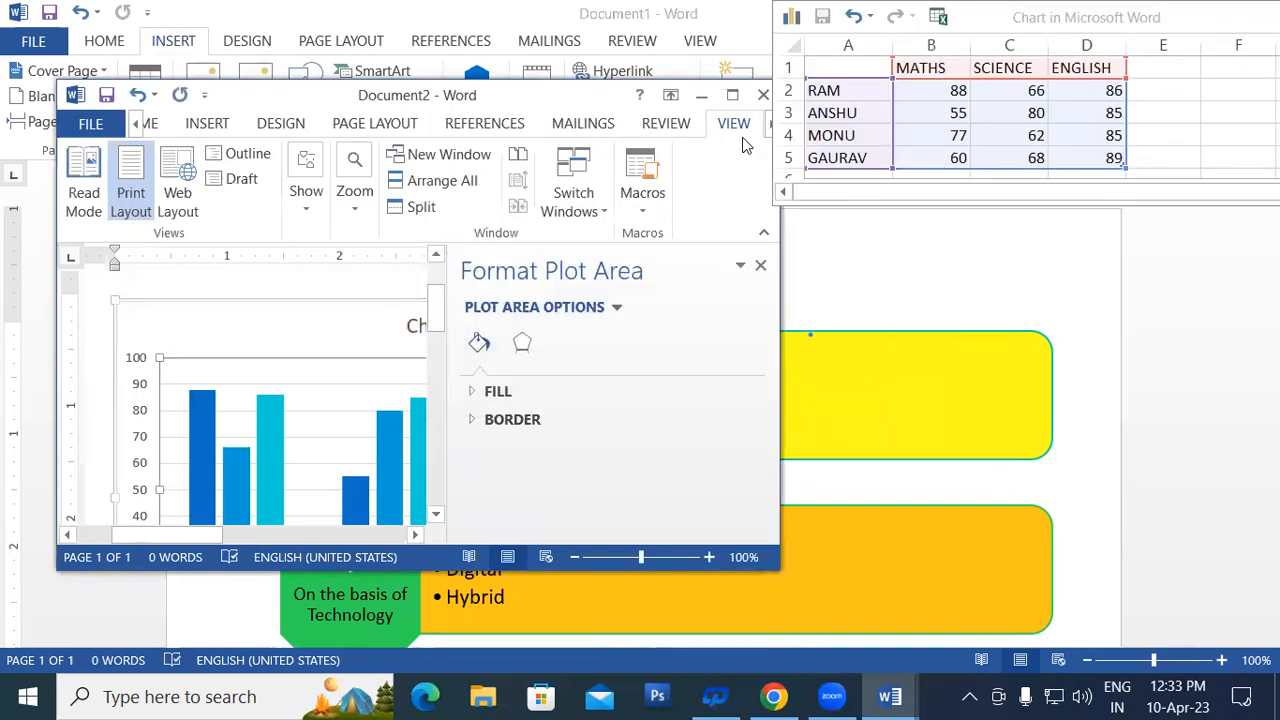
click(732, 95)
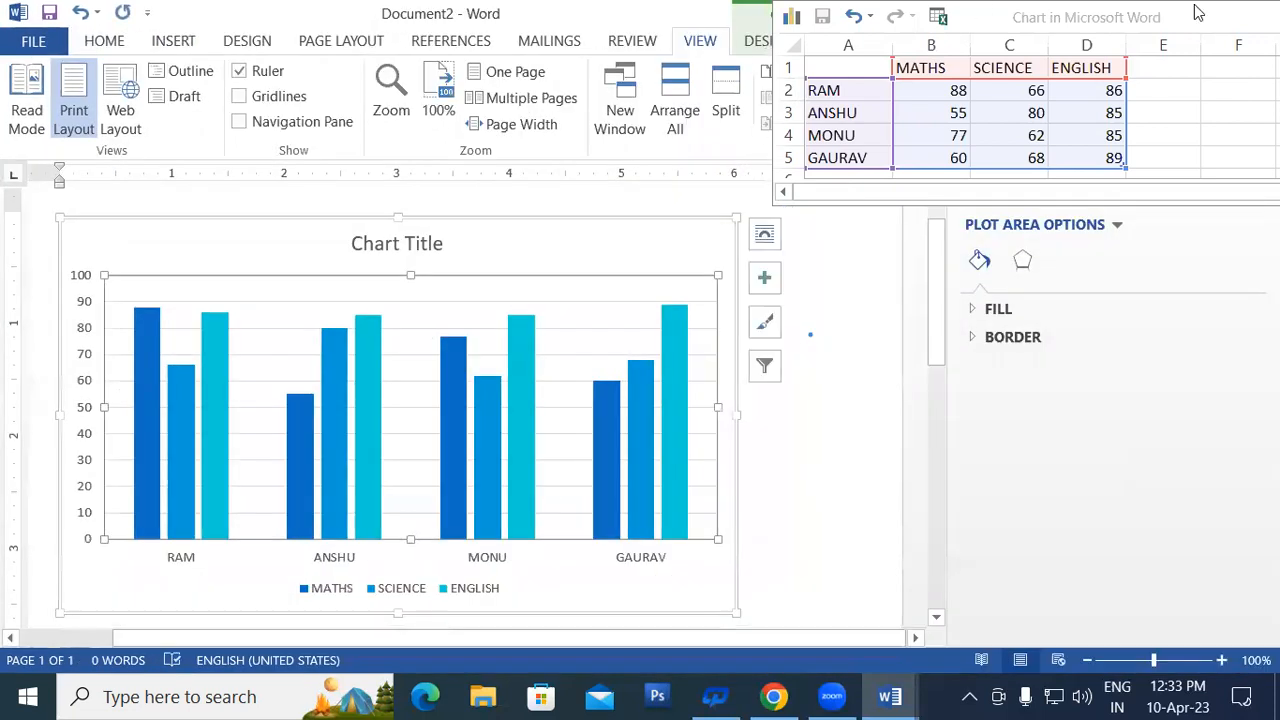
Reposition the chart data window and examine the shape outline and shape fill options for the plot area.
click(1155, 27)
drag(1155, 27, 1253, 360)
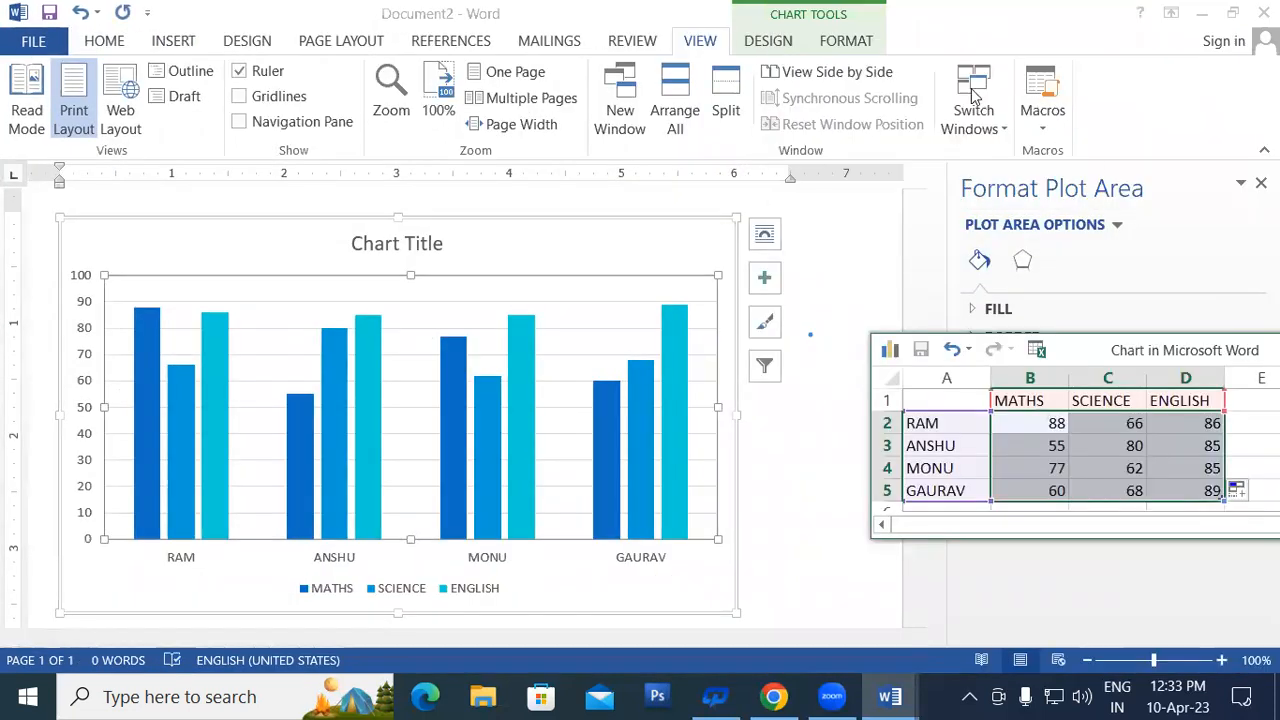
click(770, 60)
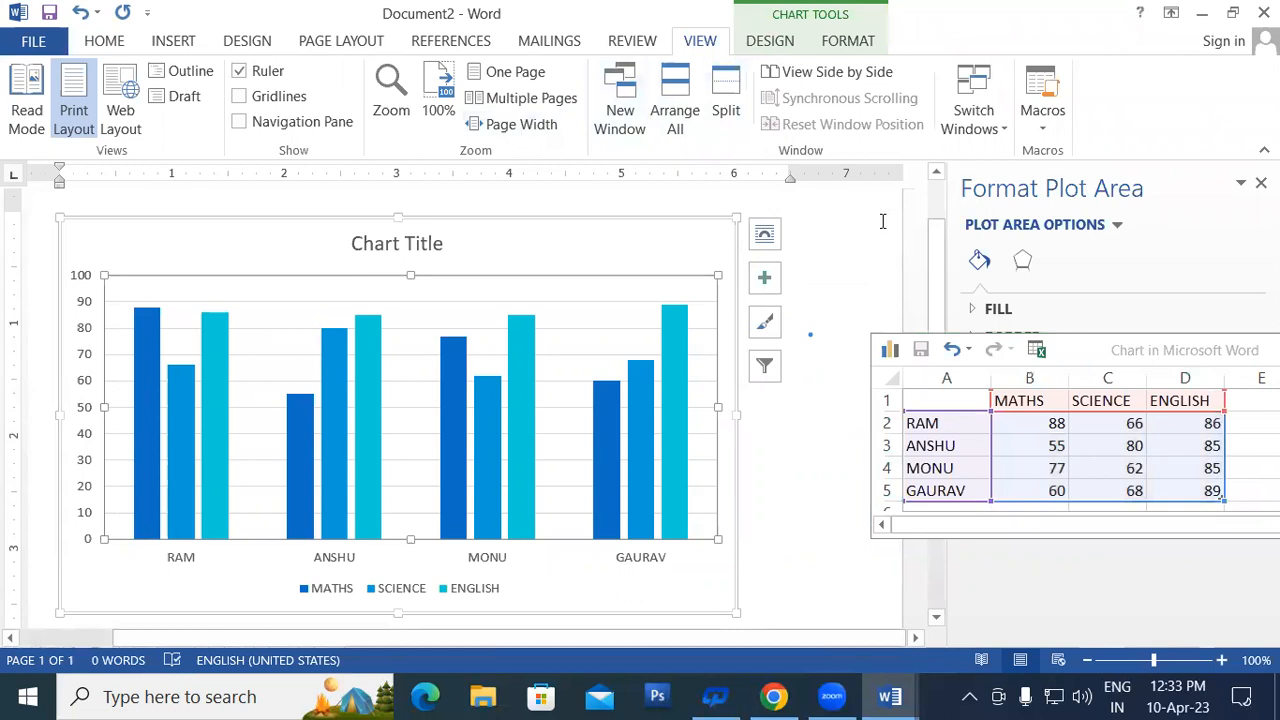
click(1000, 346)
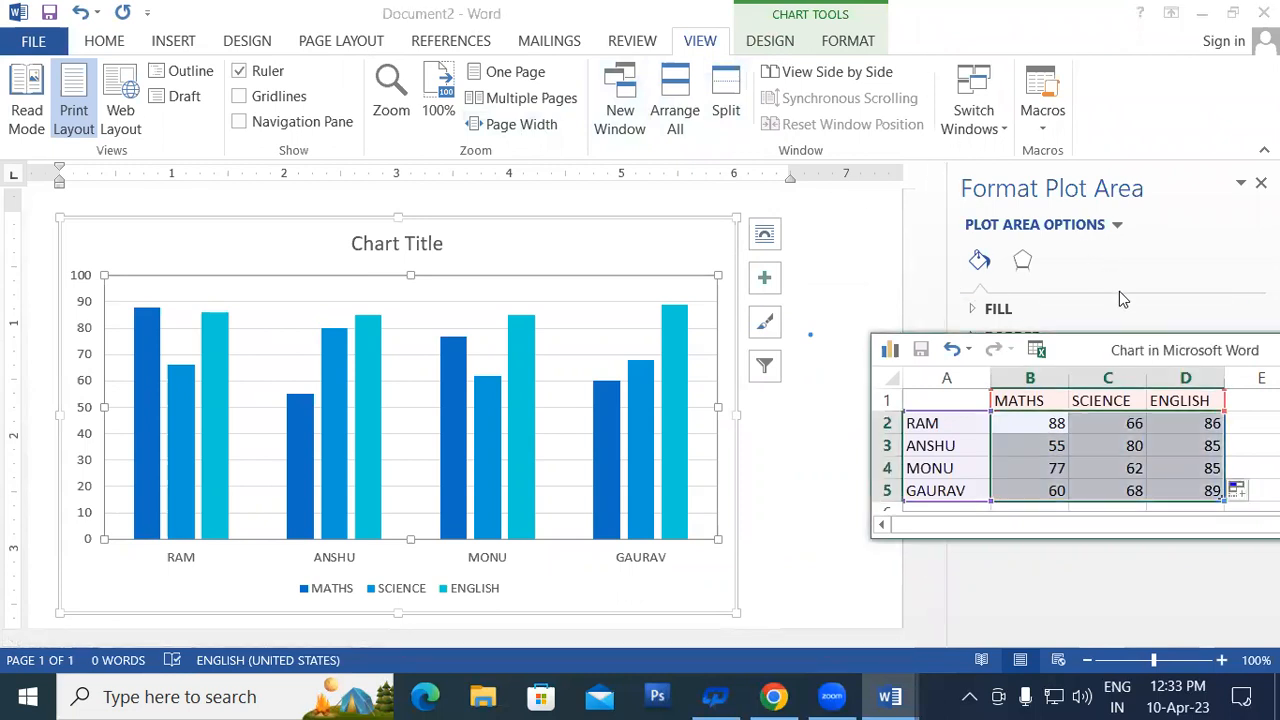
drag(1122, 345, 1086, 175)
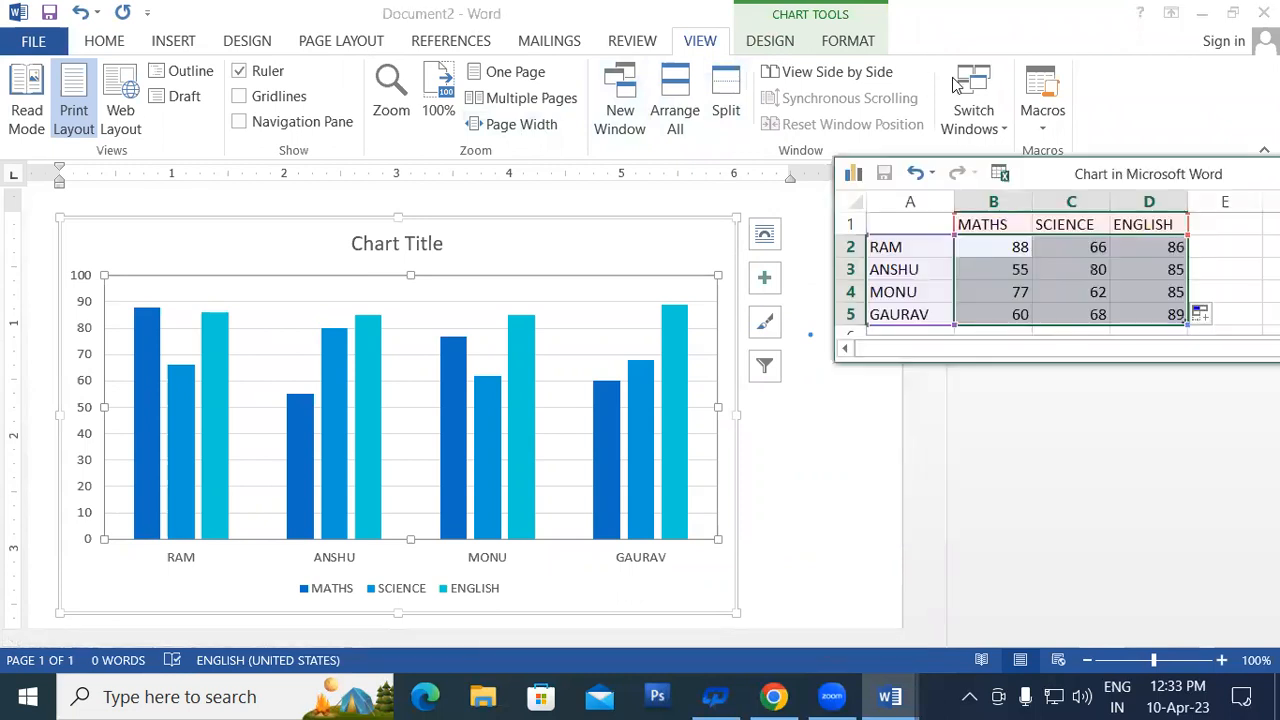
click(858, 41)
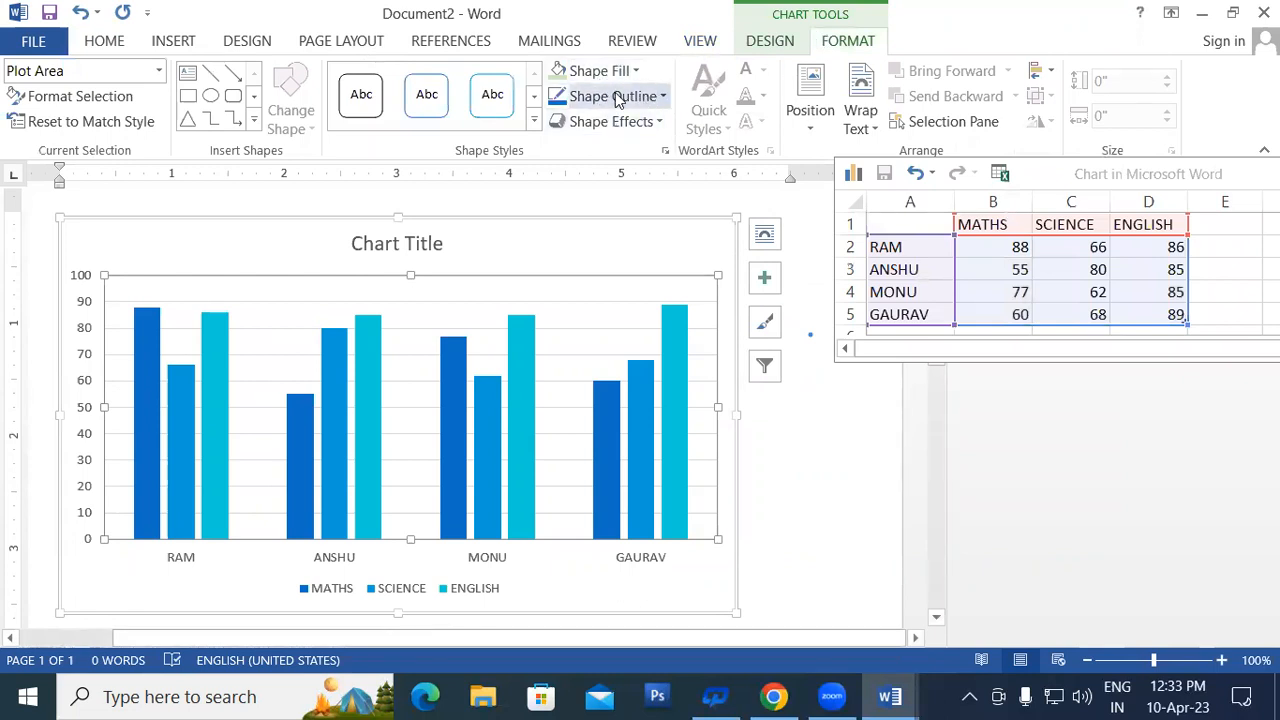
click(651, 96)
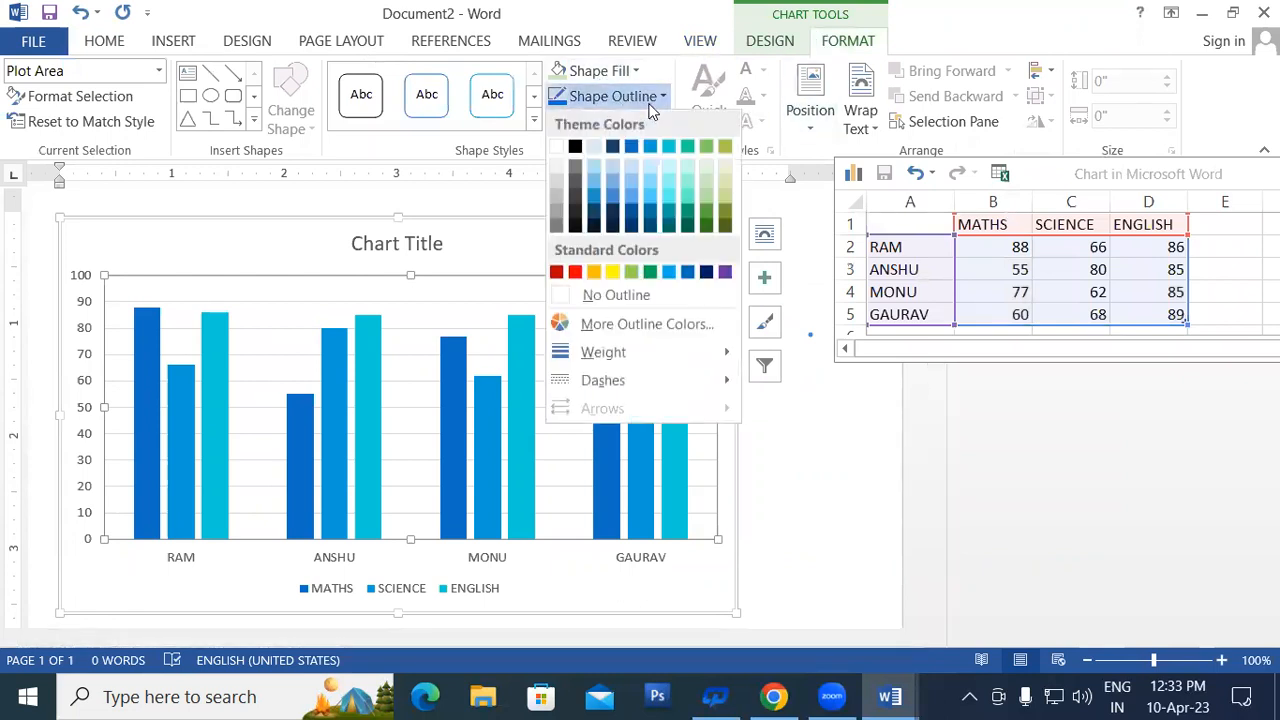
click(625, 71)
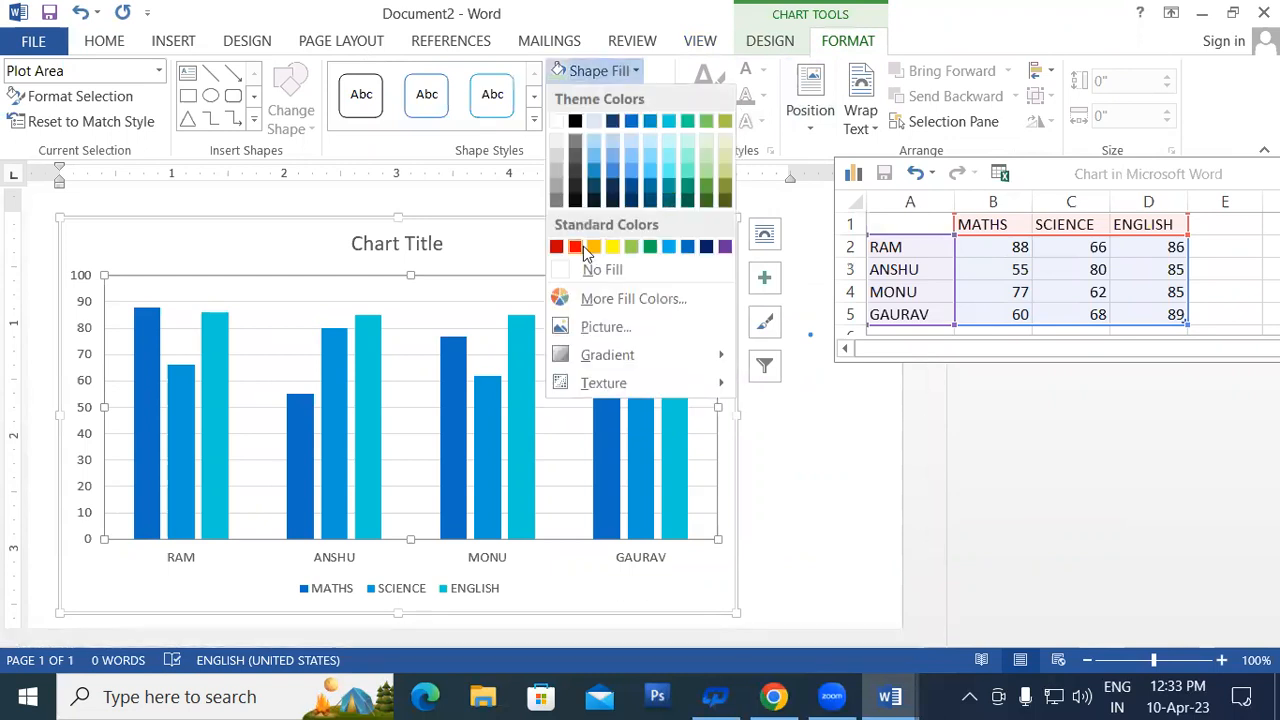
click(482, 207)
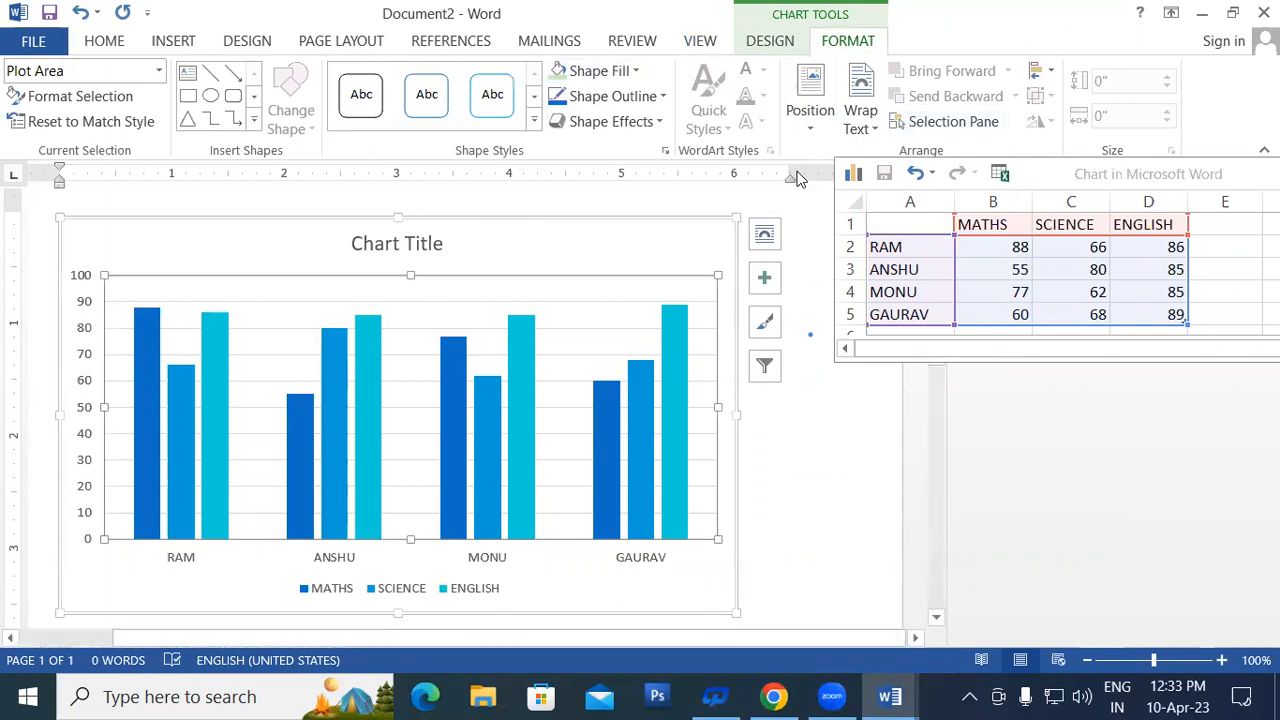
Move the chart data window away from the formatting options and expand the plot area's shadow settings.
drag(1178, 175, 726, 40)
click(995, 313)
click(1022, 260)
click(1016, 308)
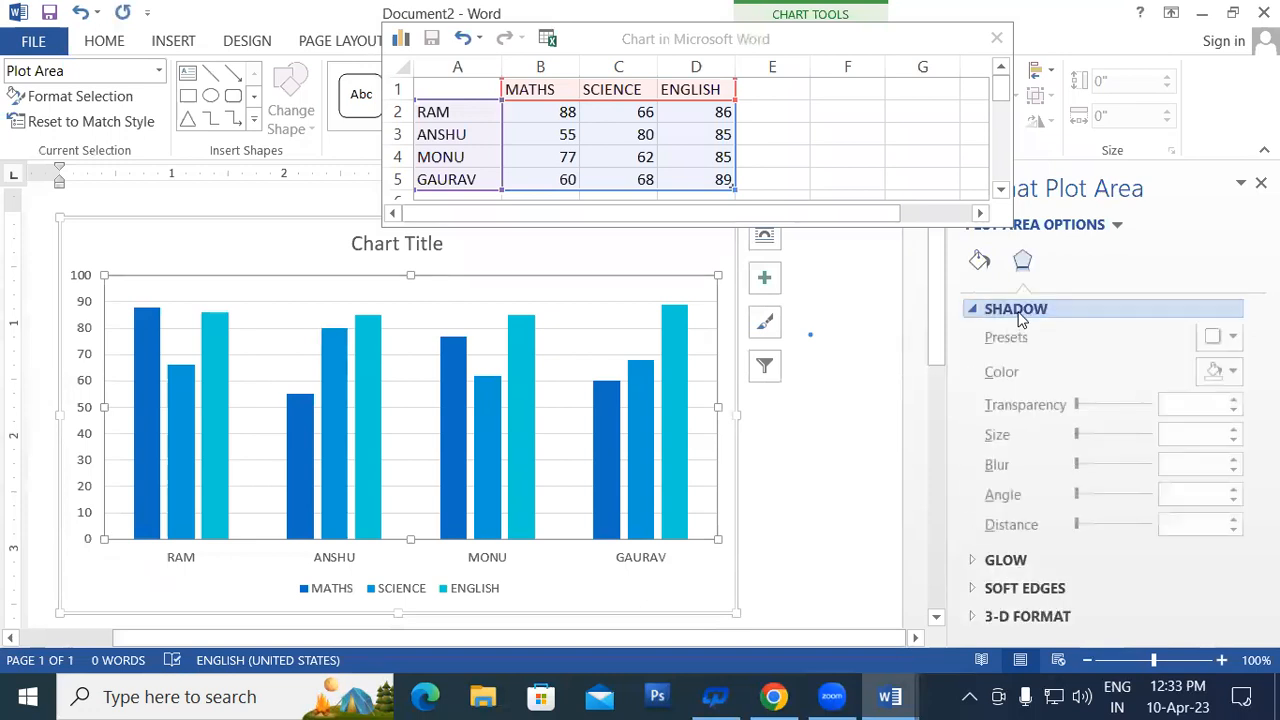
Close the chart data window and the formatting pane, leaving the chart deselected.
click(997, 39)
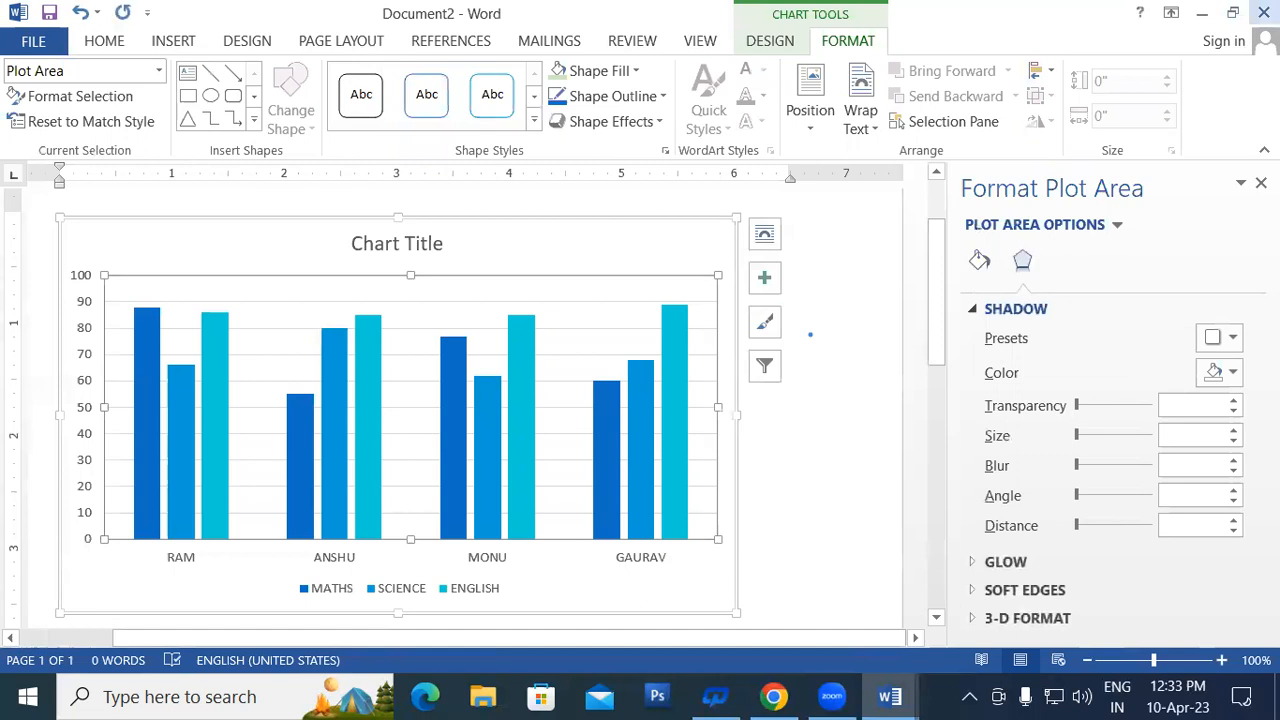
click(853, 287)
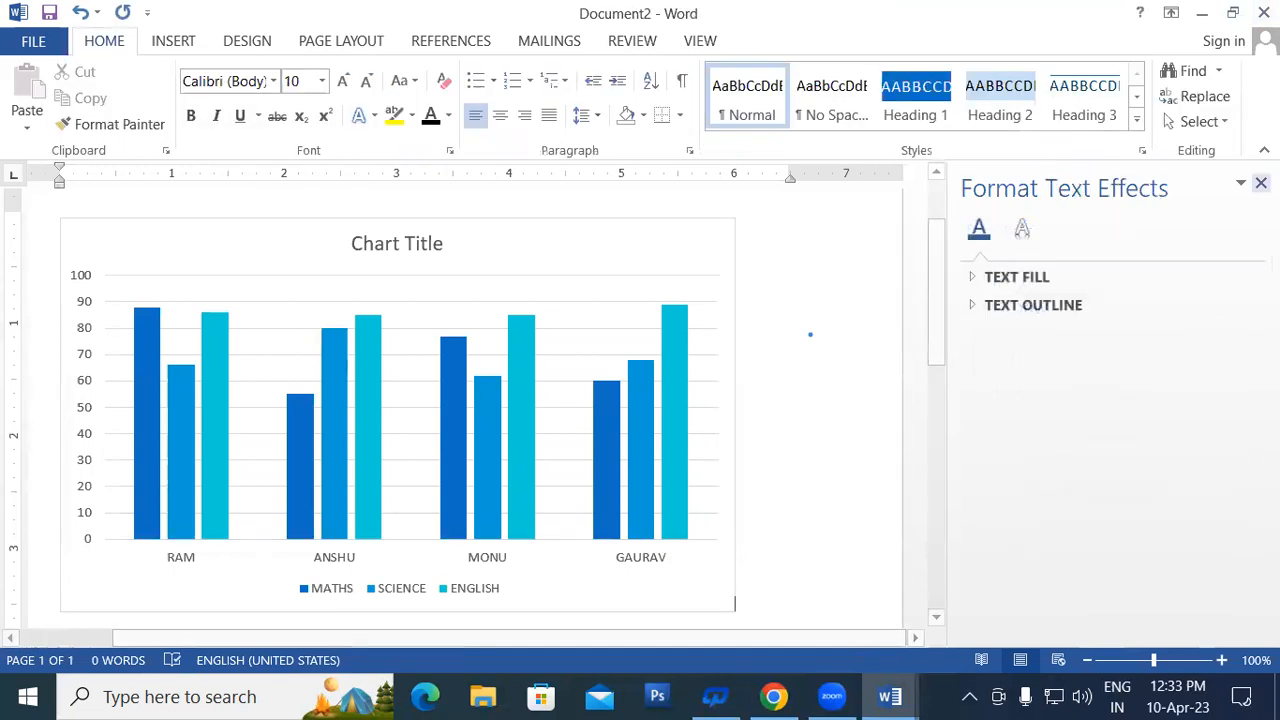
click(1261, 183)
scroll(1024, 392, down, 1)
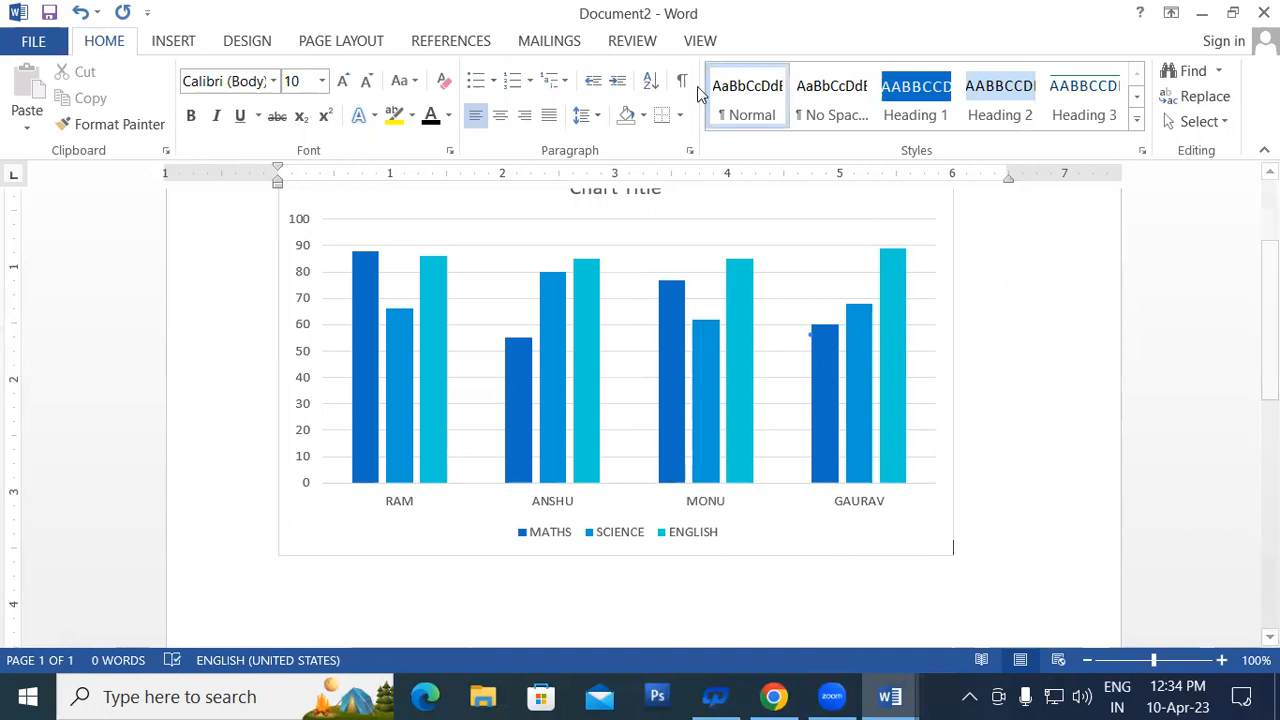
Insert a screenshot of the open Document1 window after the chart, and delete the inserted picture again.
mouse_move(360, 272)
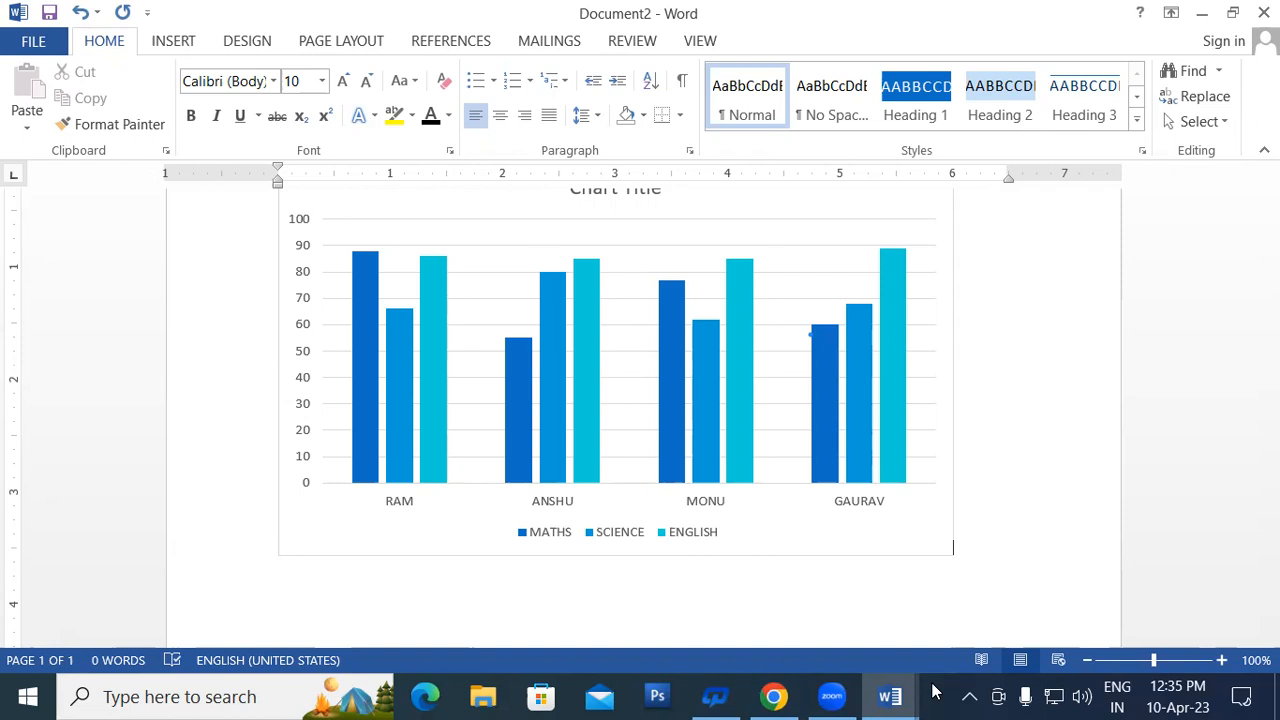
click(192, 45)
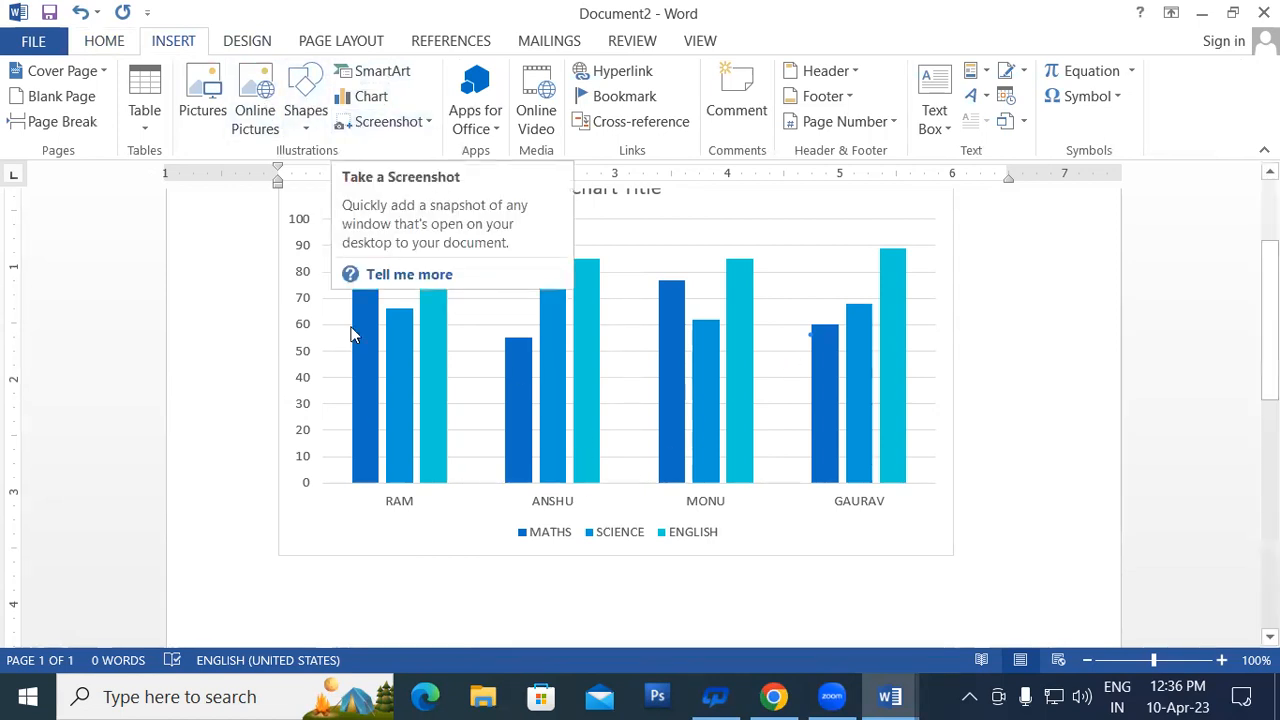
click(388, 123)
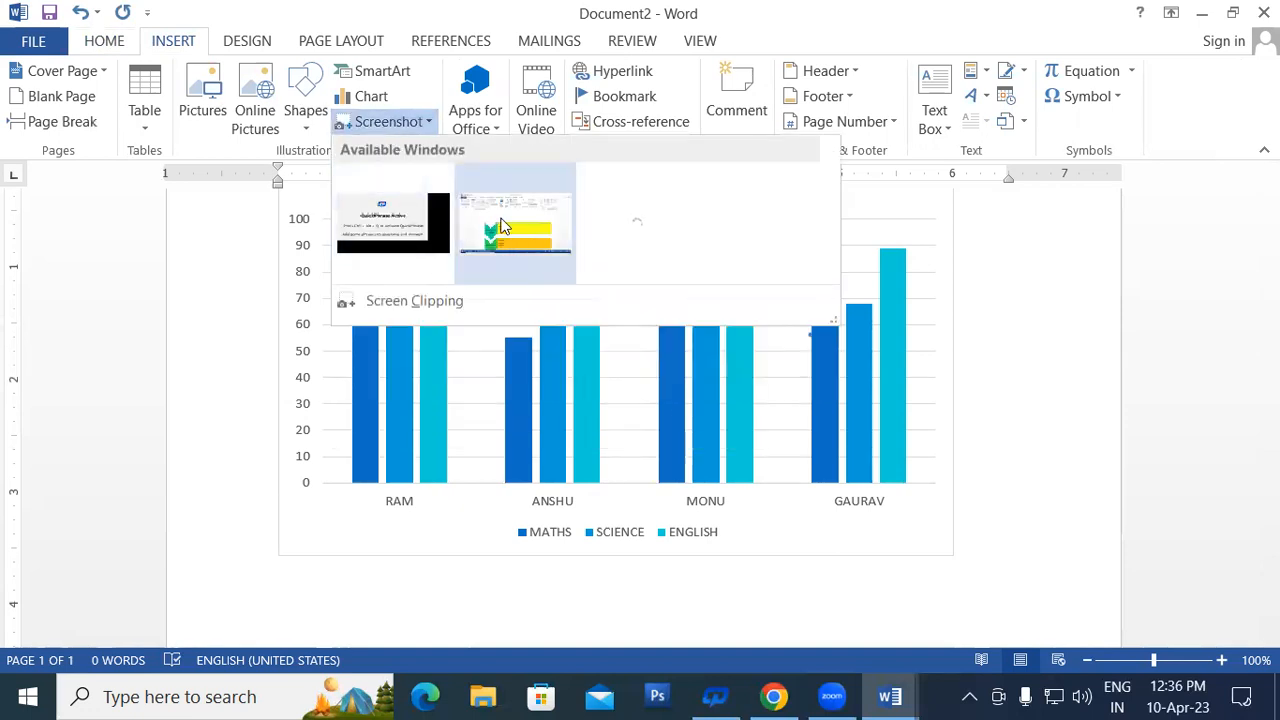
click(497, 224)
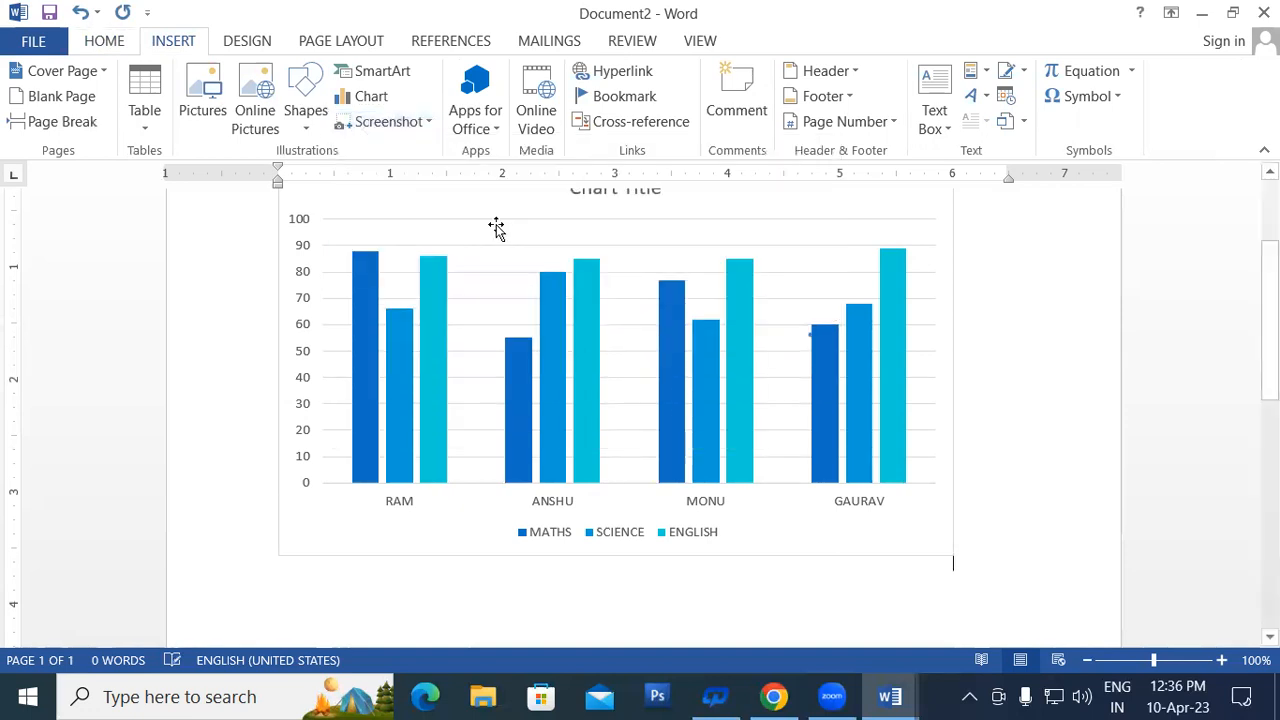
scroll(666, 491, down, 3)
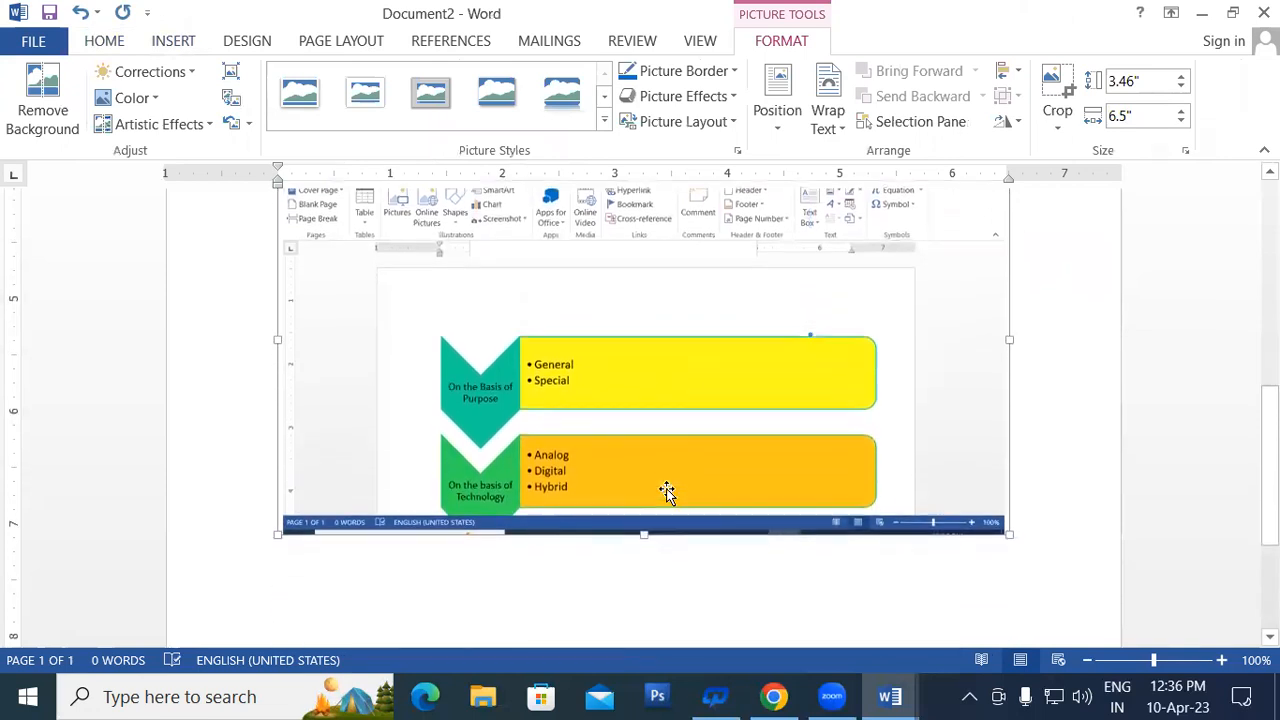
scroll(666, 491, up, 5)
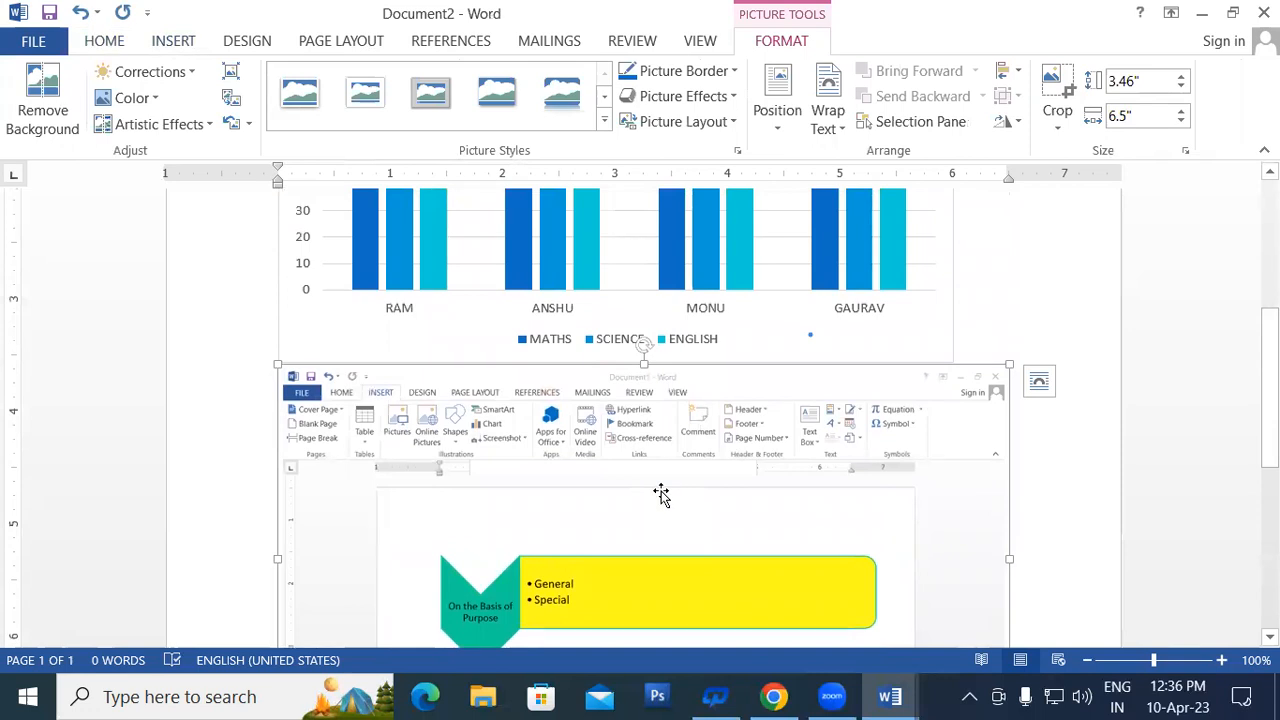
key(Delete)
scroll(491, 477, up, 6)
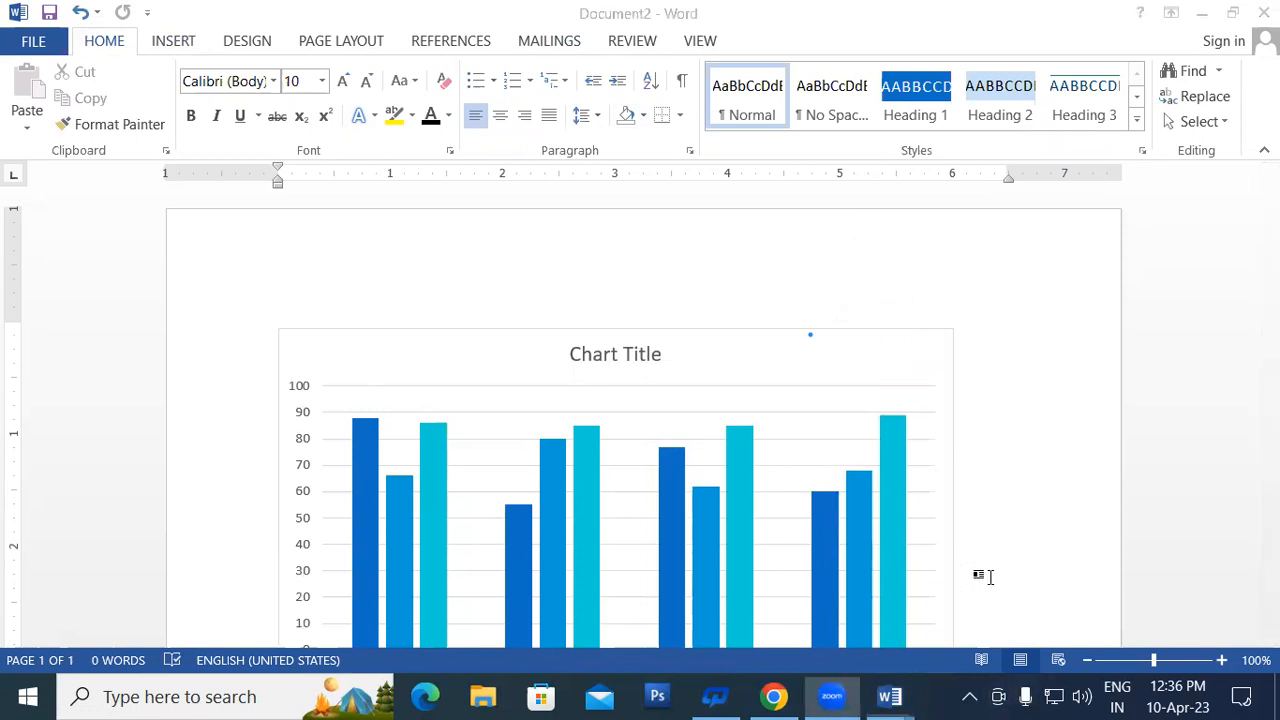
mouse_move(298, 253)
mouse_down()
mouse_move(336, 278)
mouse_move(380, 281)
mouse_move(391, 320)
mouse_move(418, 300)
mouse_move(433, 315)
mouse_up()
mouse_move(527, 254)
mouse_down()
mouse_move(533, 324)
mouse_move(582, 282)
mouse_up()
mouse_move(631, 240)
mouse_down()
mouse_move(648, 312)
mouse_move(660, 238)
mouse_move(642, 262)
mouse_move(712, 254)
mouse_move(734, 222)
mouse_move(768, 220)
mouse_up()
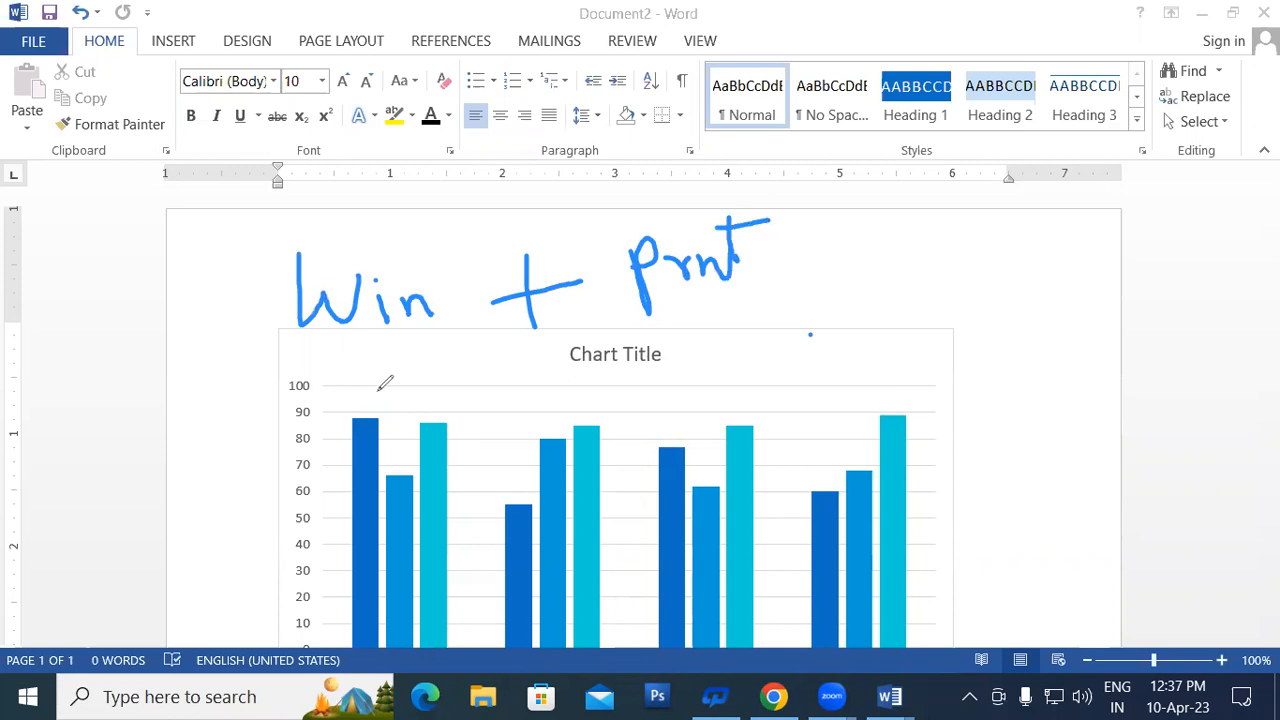
drag(348, 363, 693, 319)
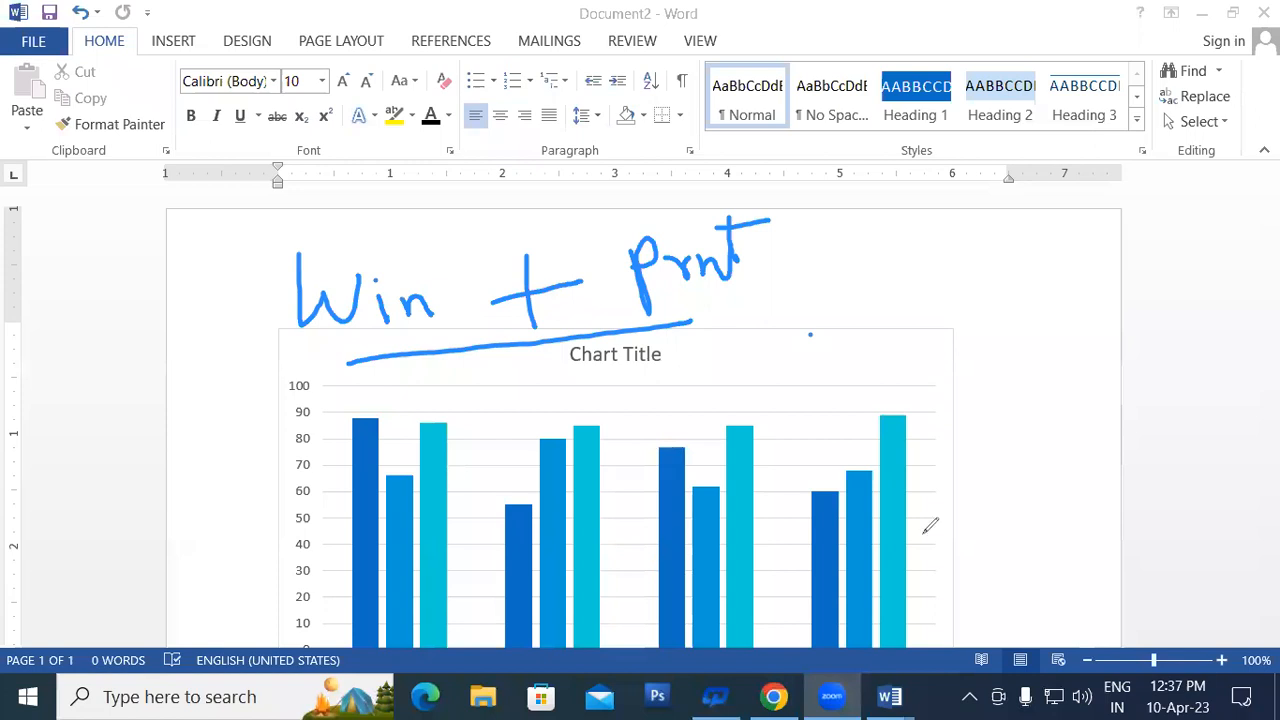
mouse_move(712, 268)
mouse_down()
mouse_move(480, 354)
mouse_move(371, 286)
mouse_move(357, 321)
mouse_up()
mouse_move(796, 273)
mouse_down()
mouse_move(700, 240)
mouse_move(763, 226)
mouse_move(809, 187)
mouse_up()
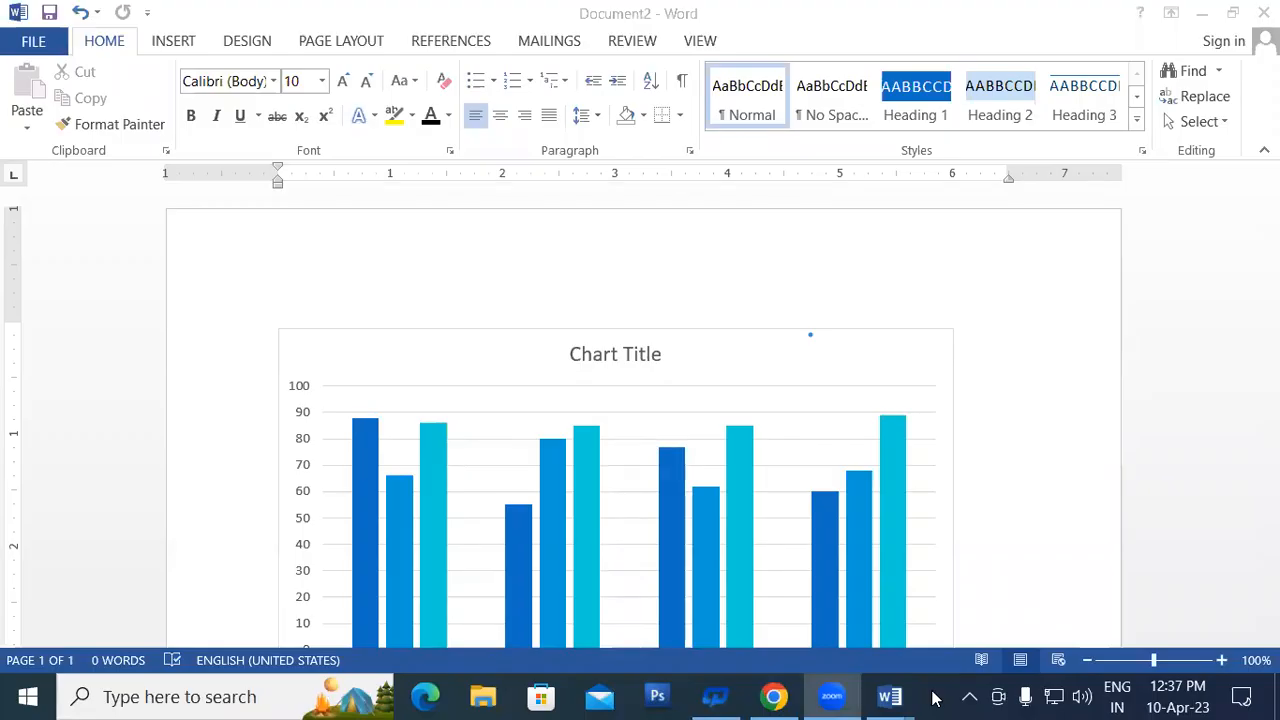
Place the cursor directly before the chart and paste the captured full-screen image there.
scroll(954, 427, down, 10)
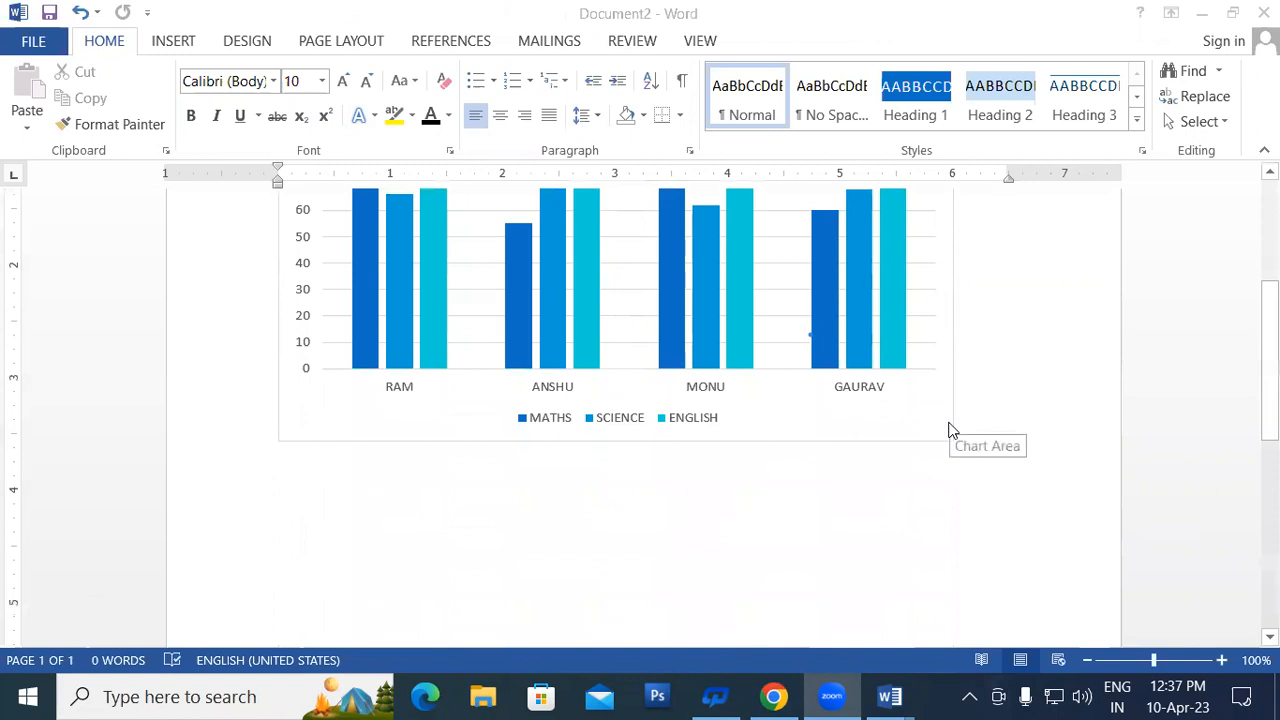
double_click(272, 418)
click(277, 421)
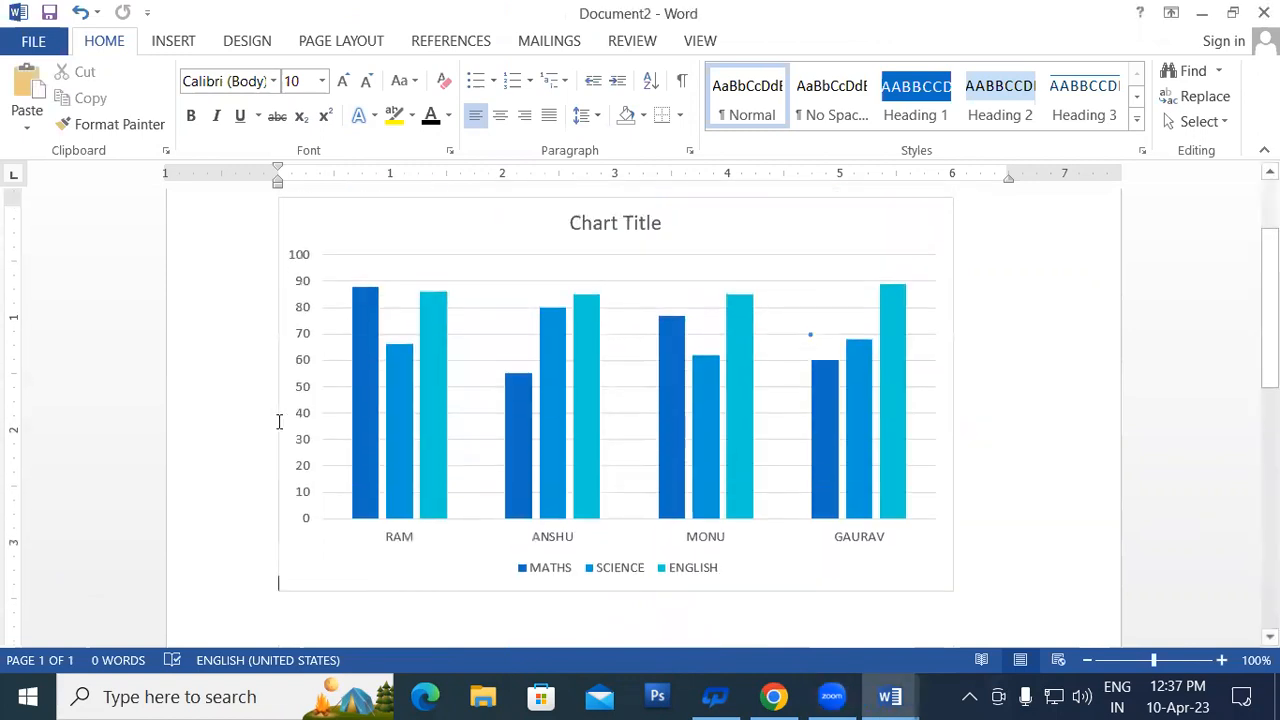
scroll(519, 495, down, 5)
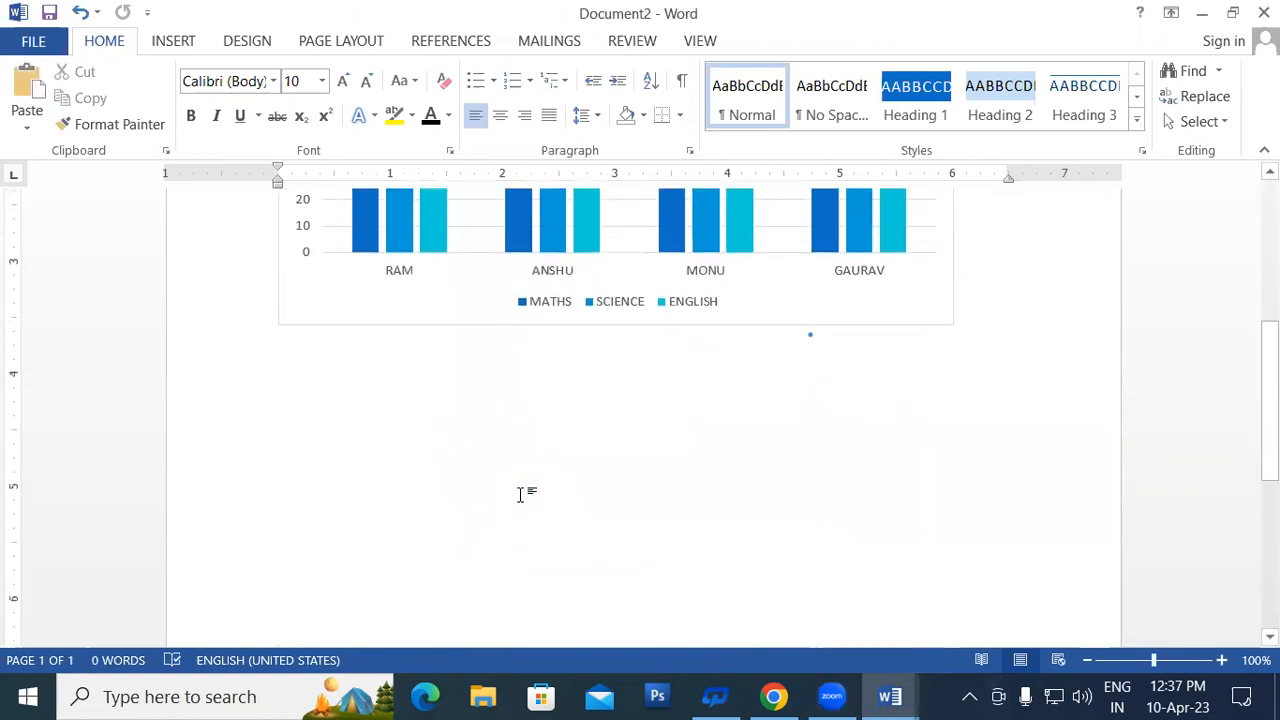
key(ctrl+v)
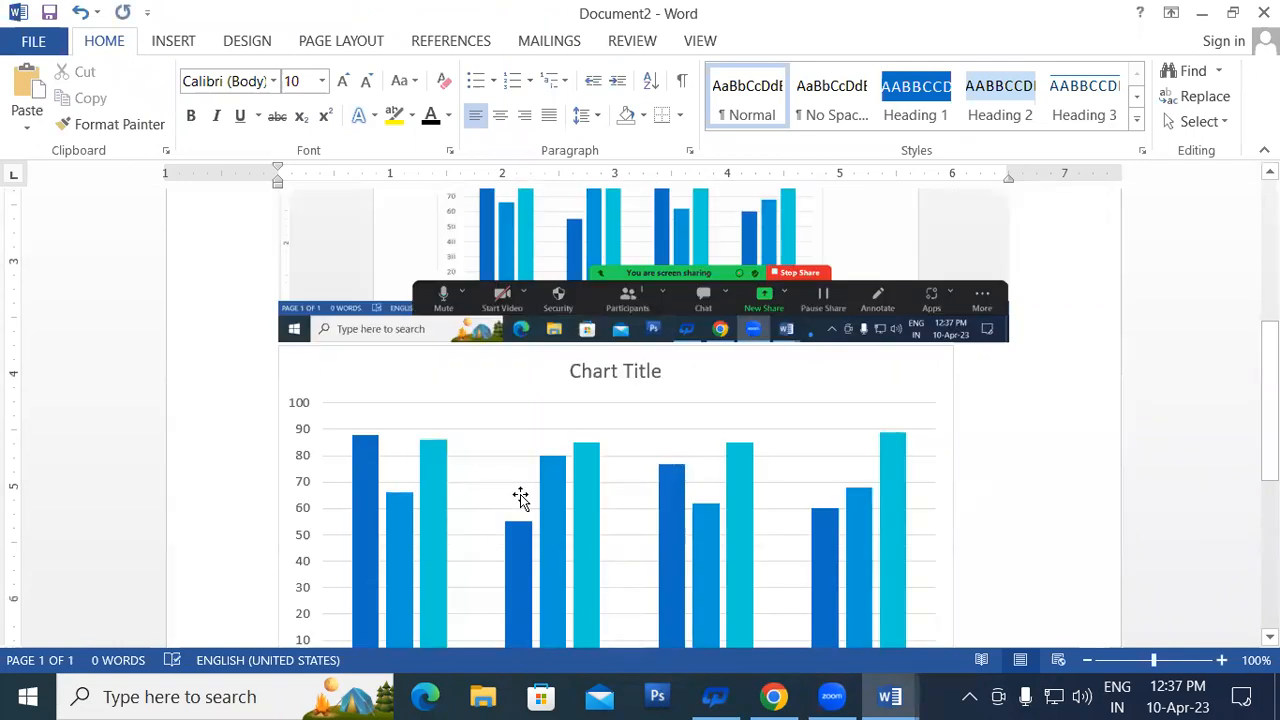
Handwrite and underline "prnt" beside the pasted screenshot with the Zoom annotation pen, and clear the drawing from the screen.
scroll(789, 437, up, 5)
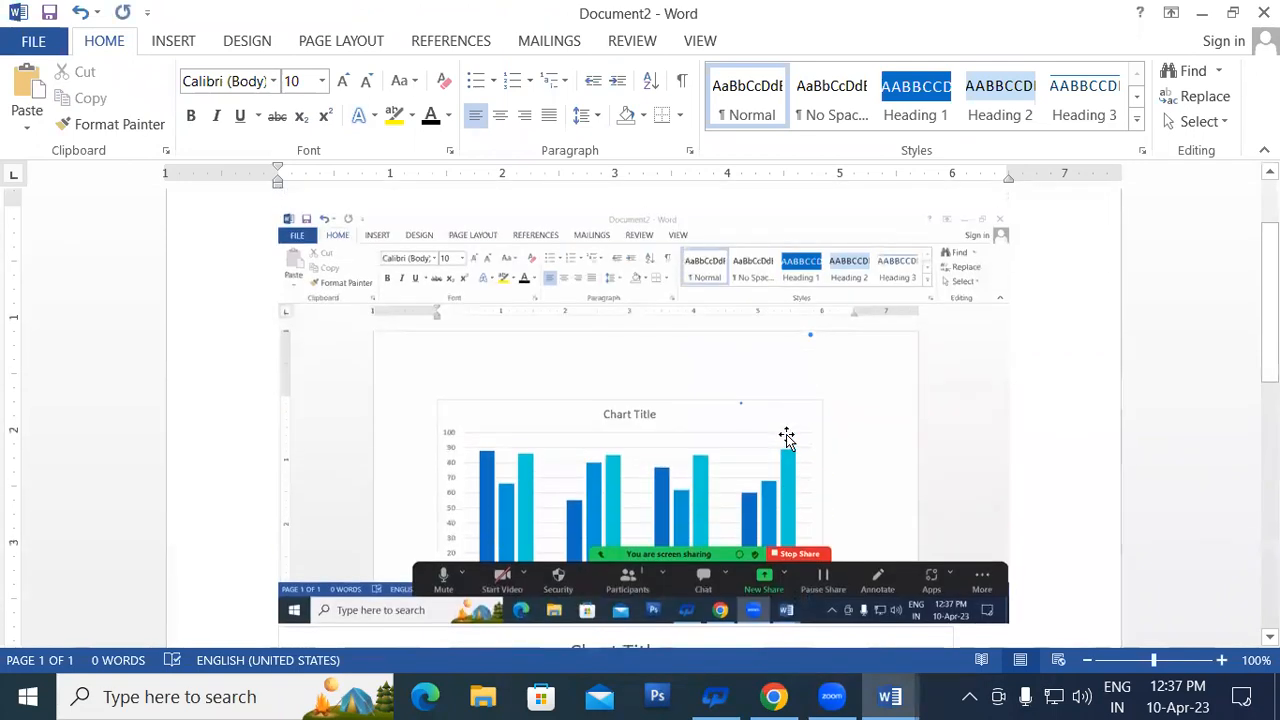
click(655, 445)
scroll(700, 440, down, 3)
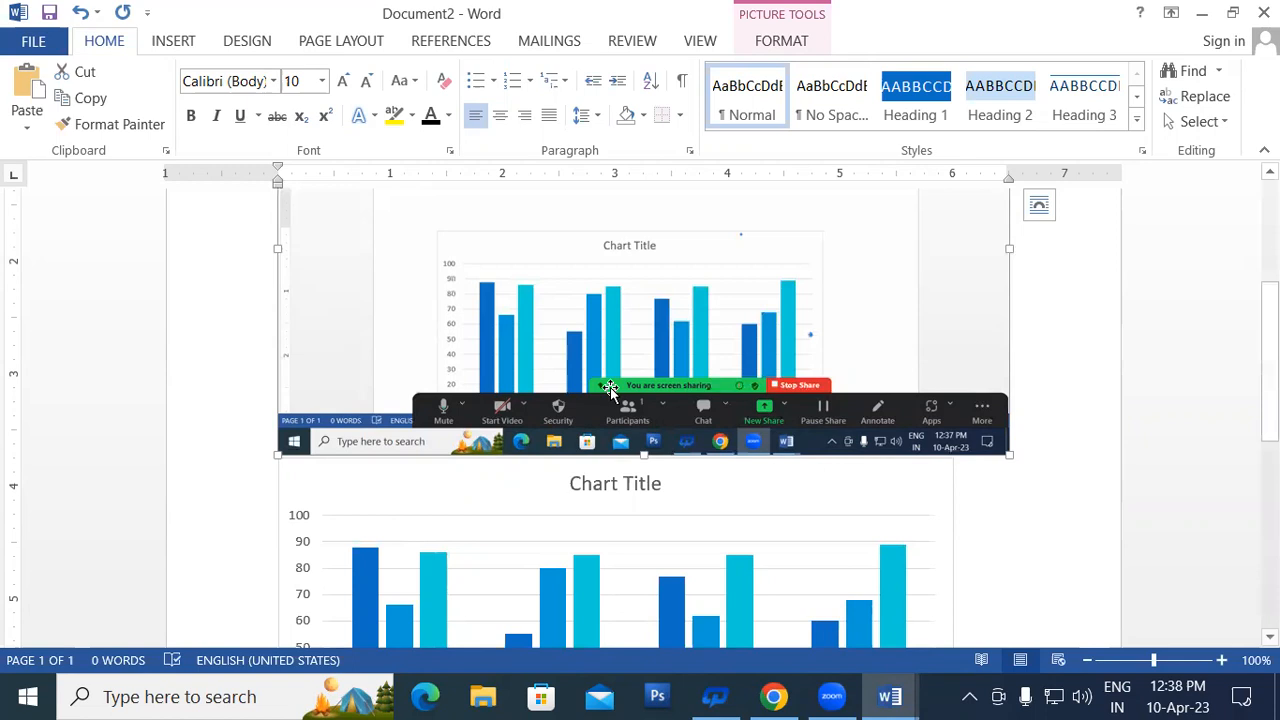
click(1062, 686)
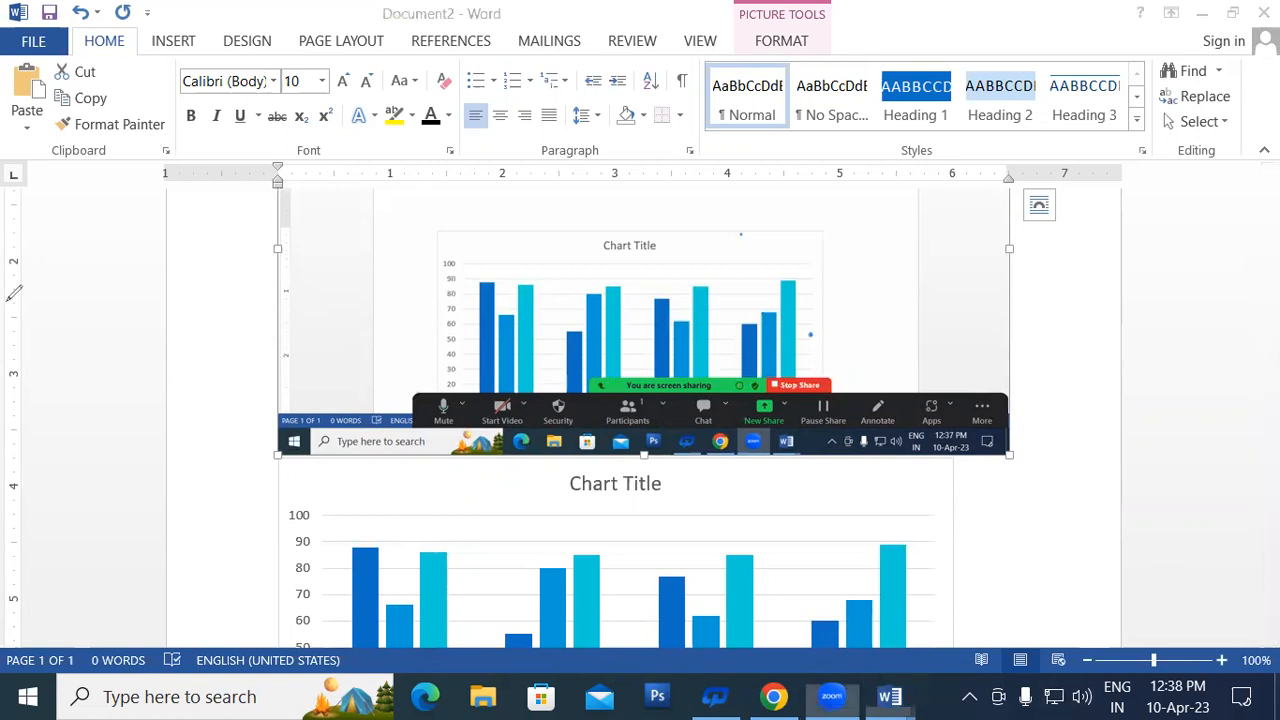
mouse_move(52, 302)
mouse_down()
mouse_move(72, 352)
mouse_move(80, 272)
mouse_move(88, 294)
mouse_move(130, 265)
mouse_move(192, 268)
mouse_move(220, 242)
mouse_up()
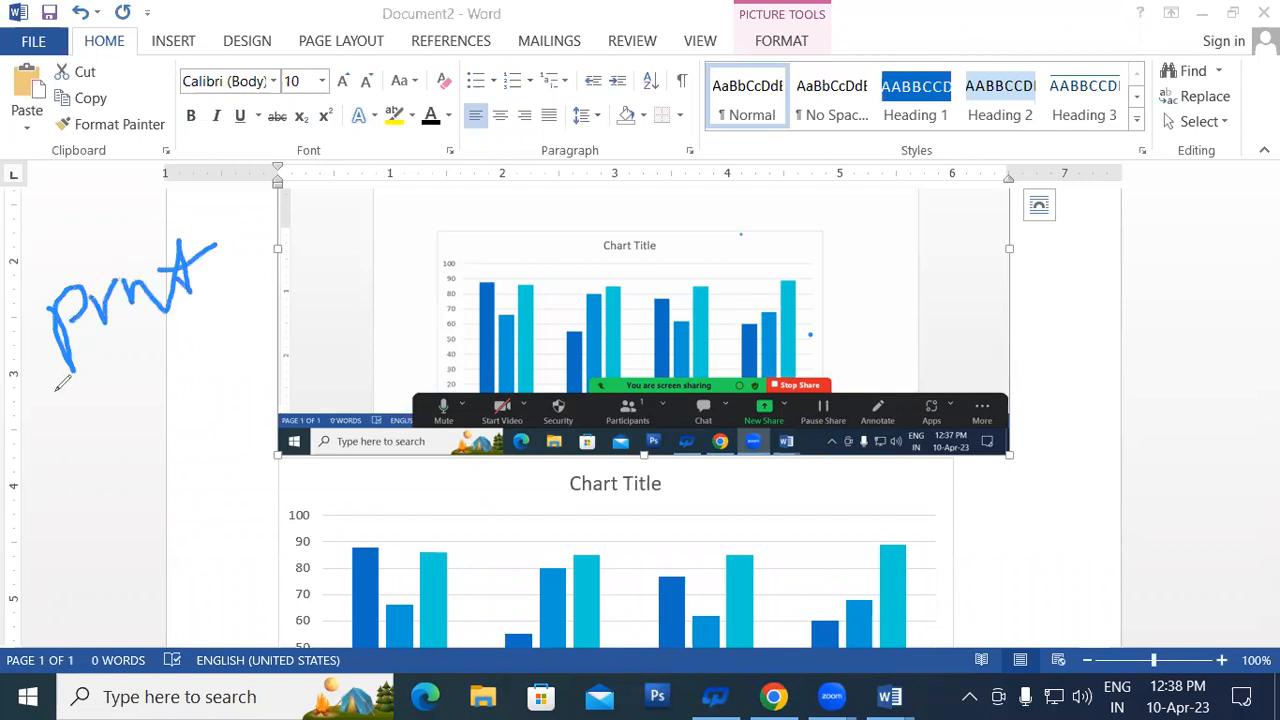
drag(53, 393, 230, 312)
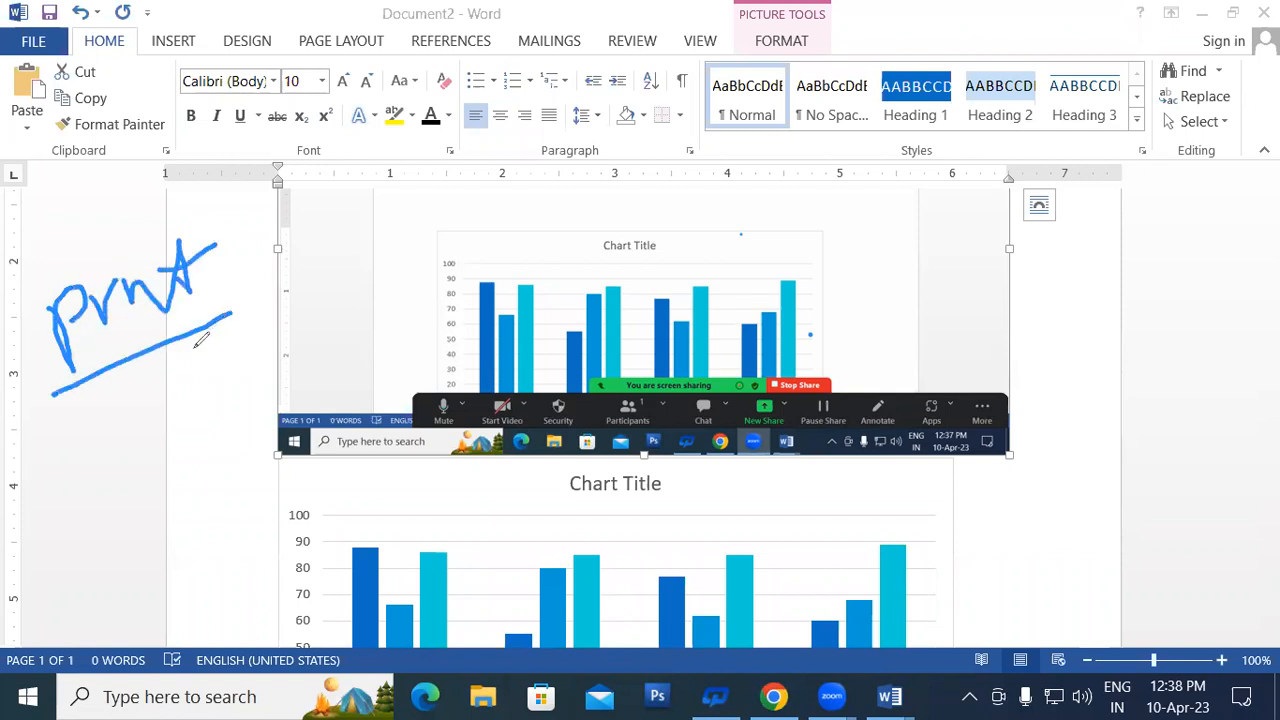
click(757, 89)
mouse_move(185, 338)
mouse_down()
mouse_move(204, 262)
mouse_move(71, 331)
mouse_move(163, 223)
mouse_up()
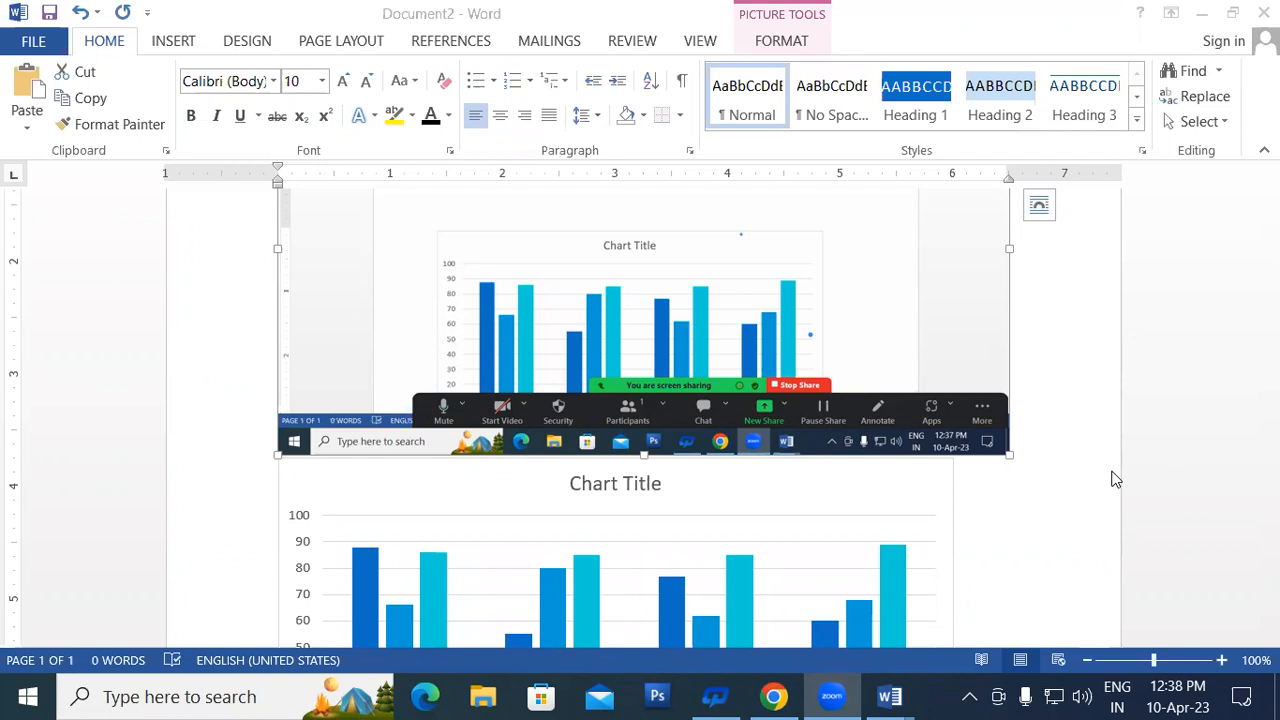
Delete the pasted full-screen picture above the chart and remove the ENGLISH series from the chart.
click(885, 347)
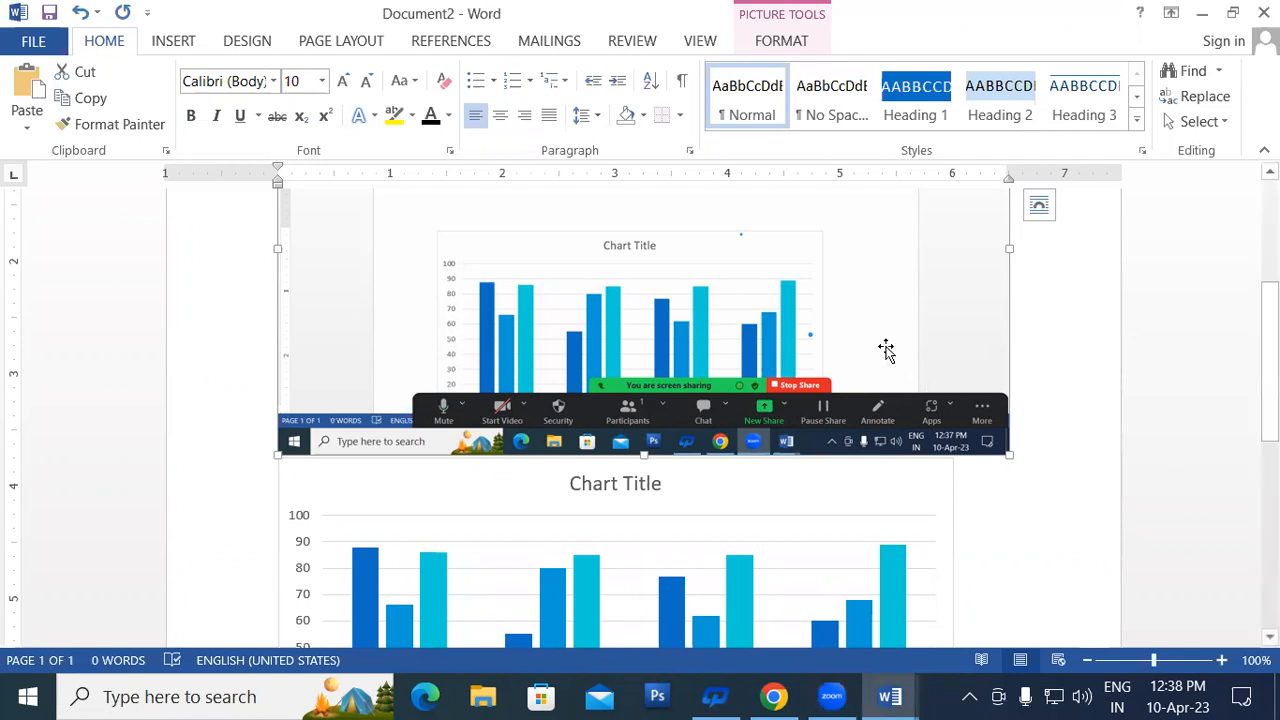
key(Delete)
click(885, 345)
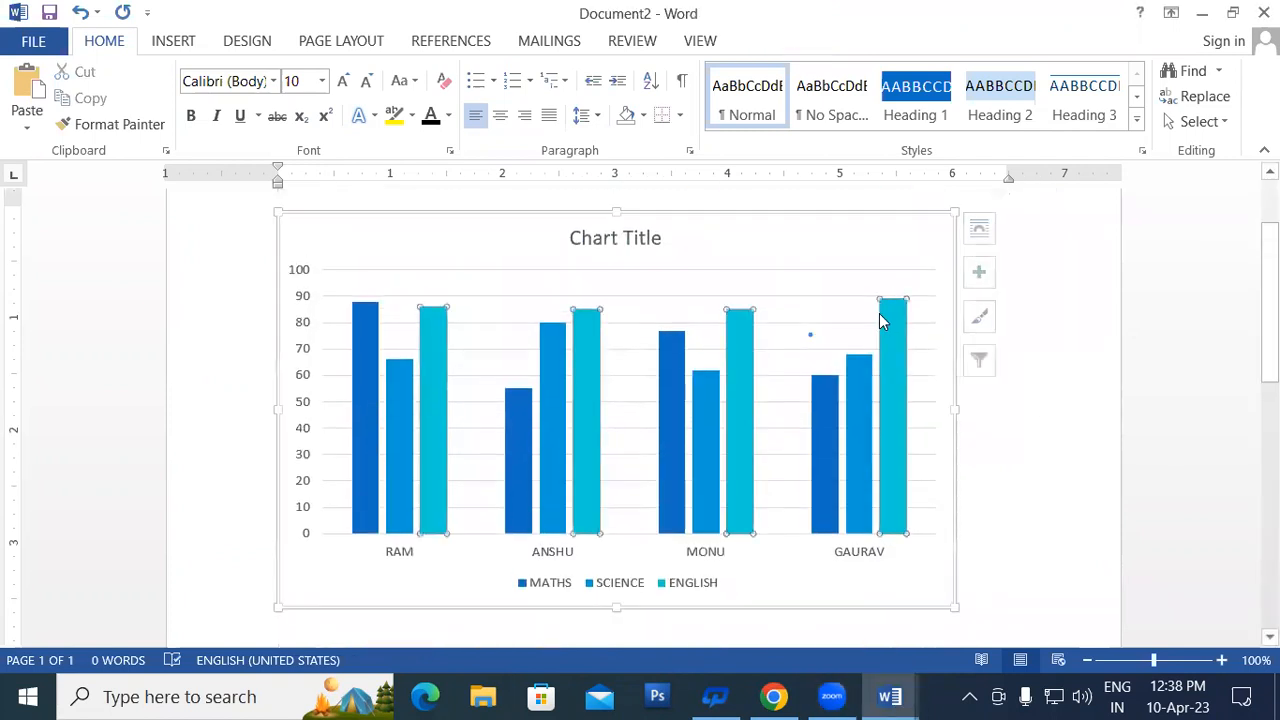
key(Delete)
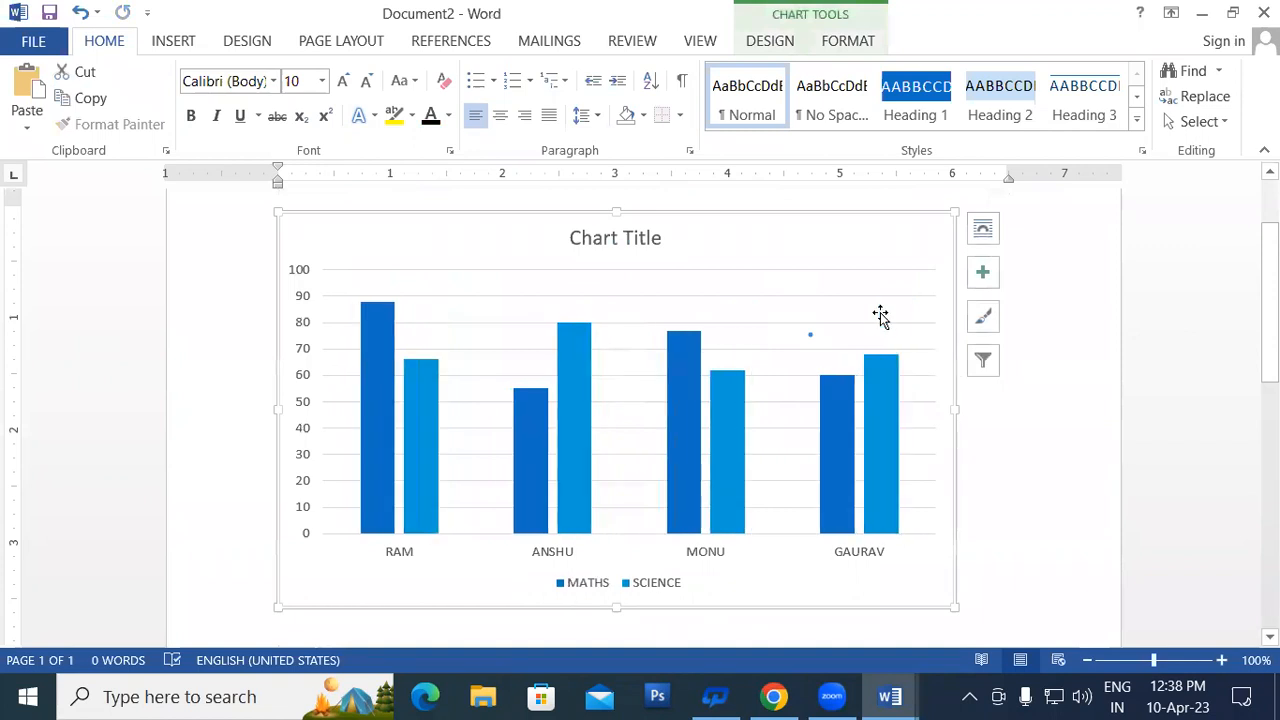
click(880, 316)
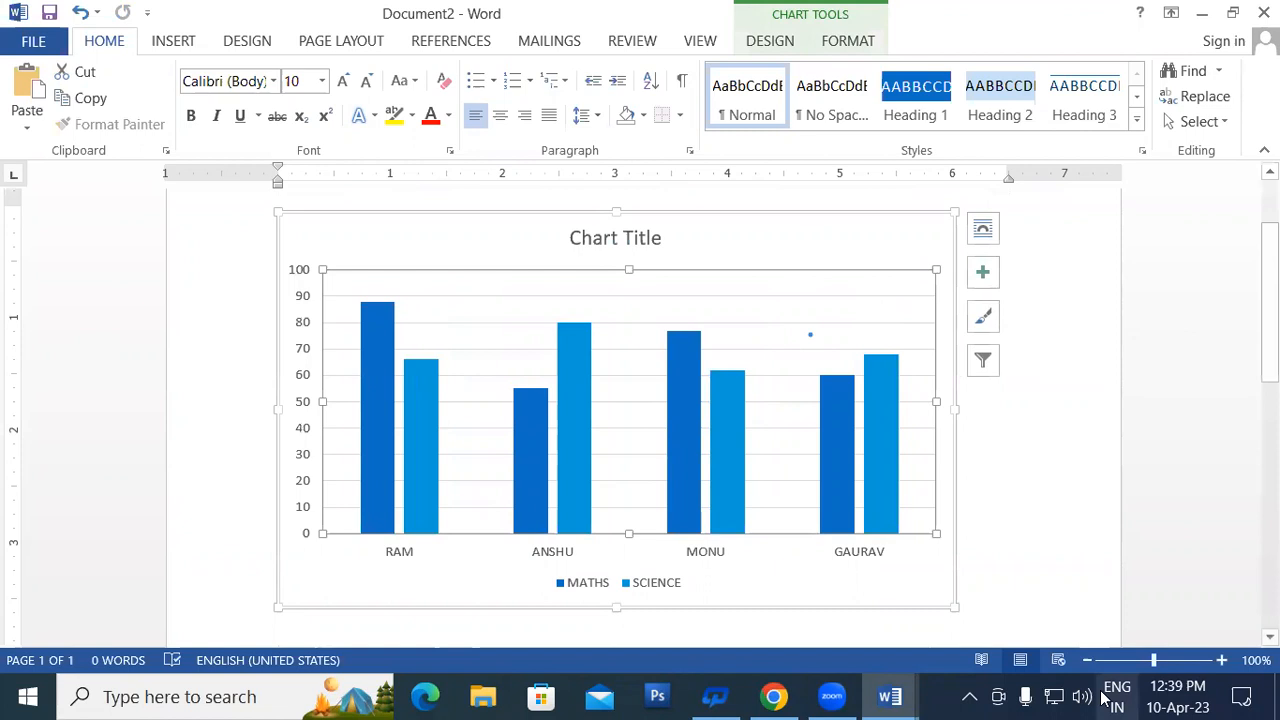
Create a new blank document.
key(ctrl+n)
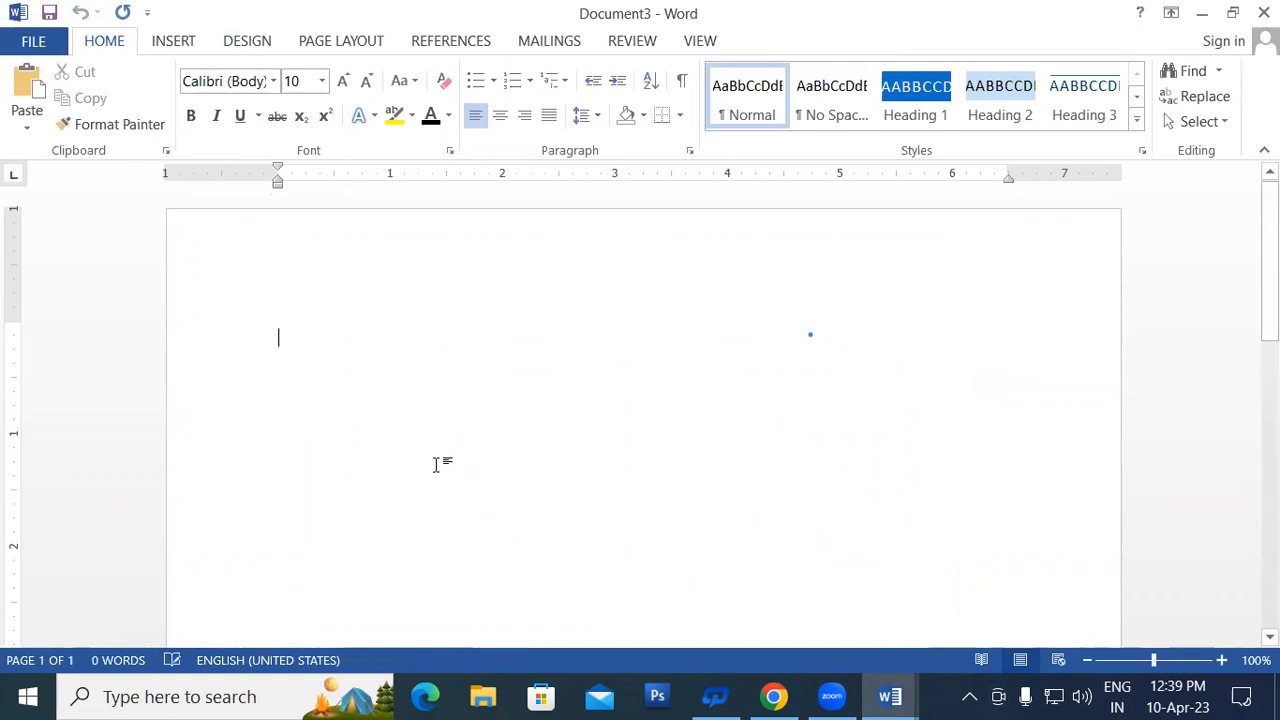
key(super+s)
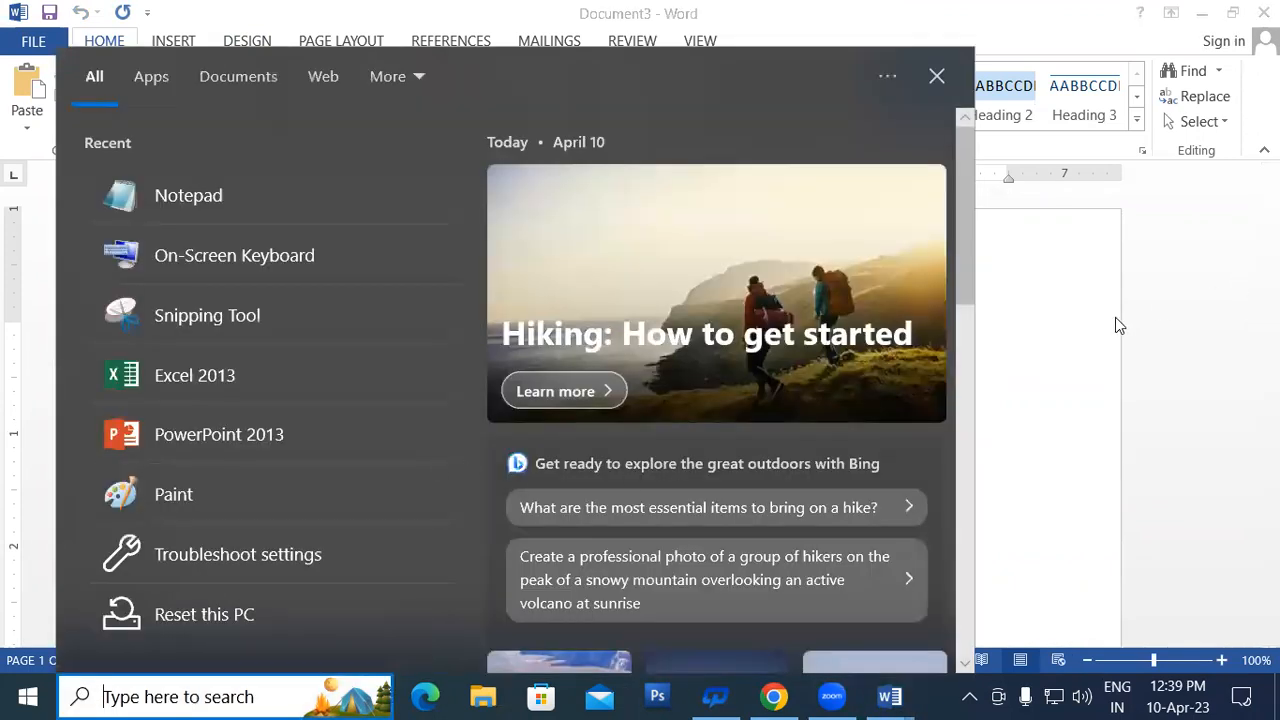
click(1115, 318)
key(super+s)
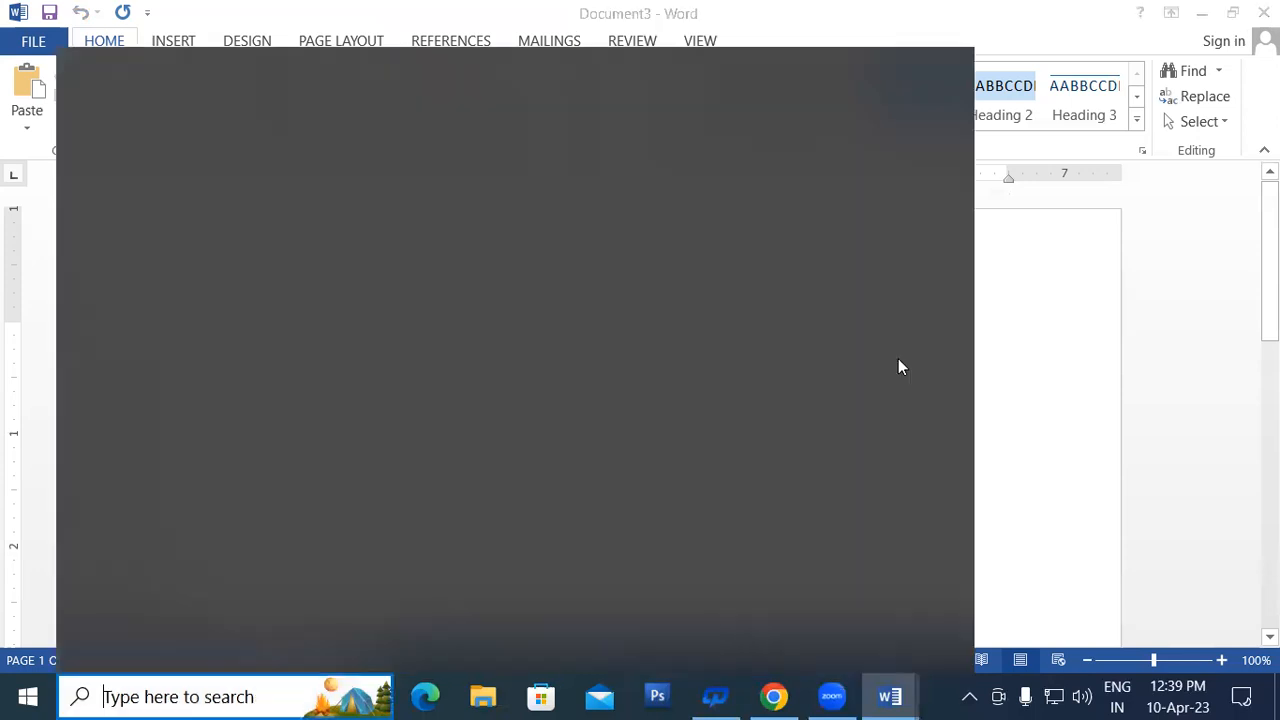
scroll(898, 358, down, 3)
click(1111, 234)
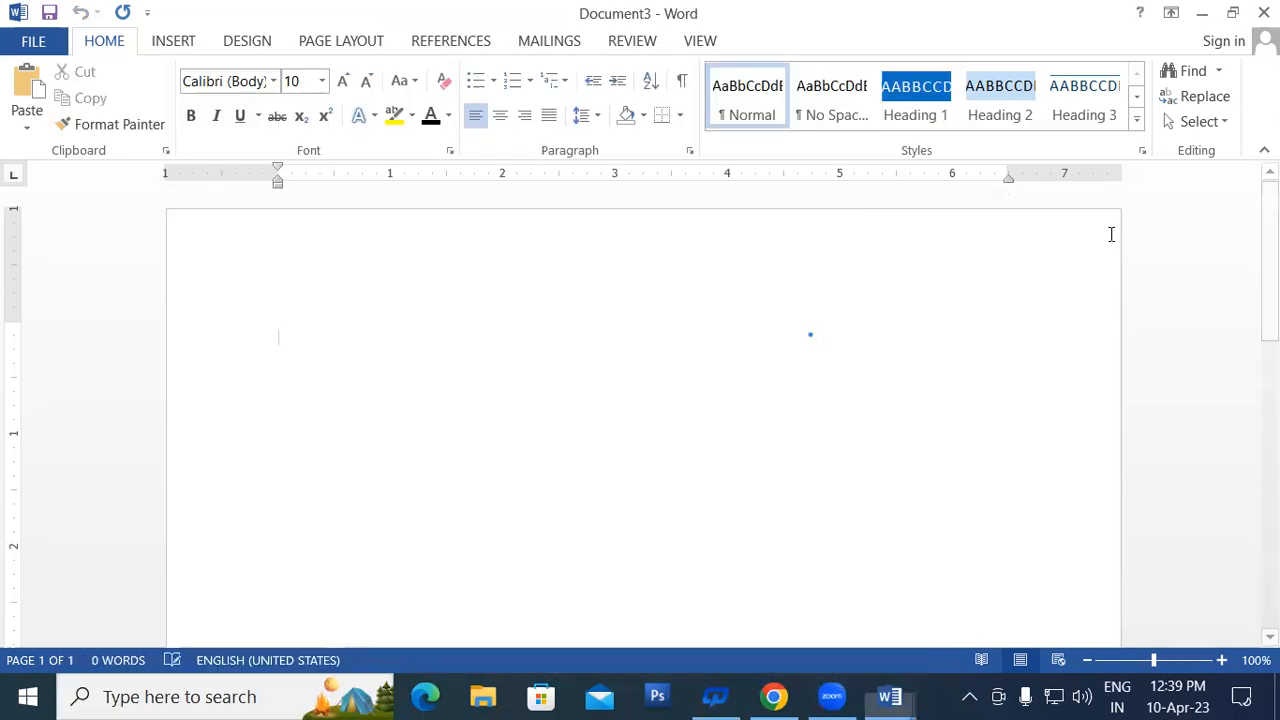
Minimise the new blank document, and close Document2 and Document1 without saving their changes.
click(1201, 12)
click(1264, 12)
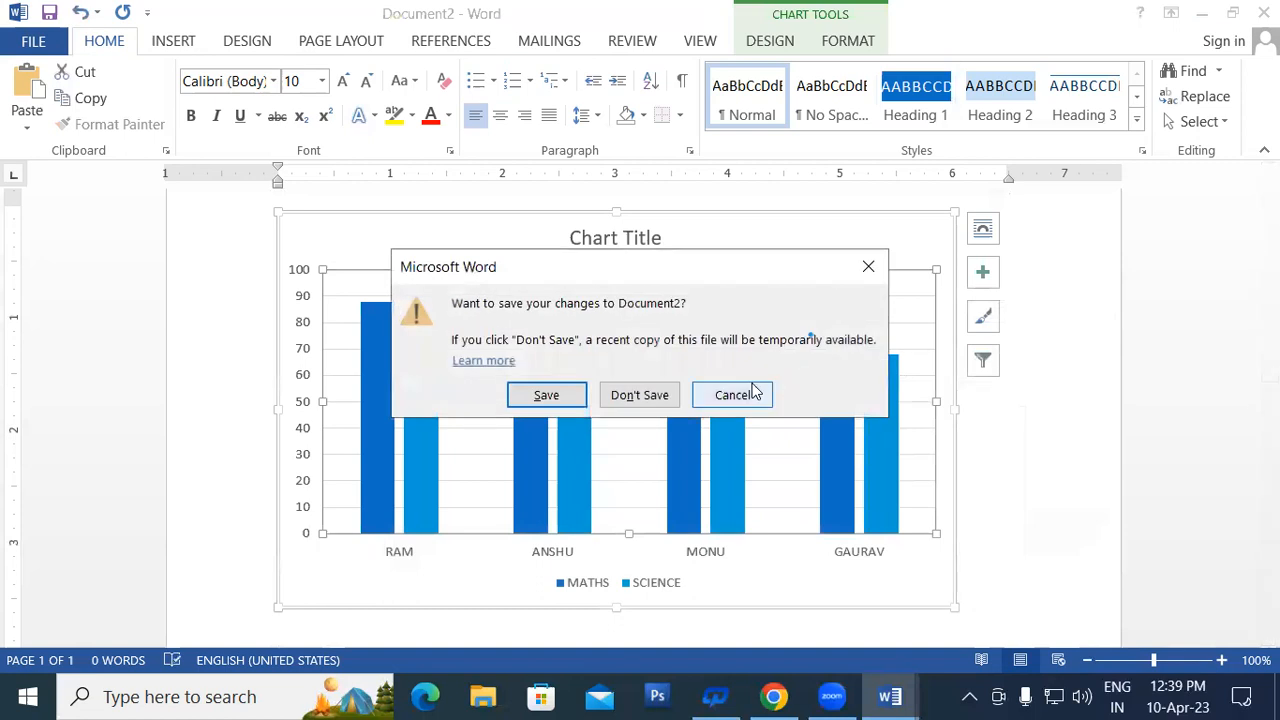
click(645, 396)
key(alt+F4)
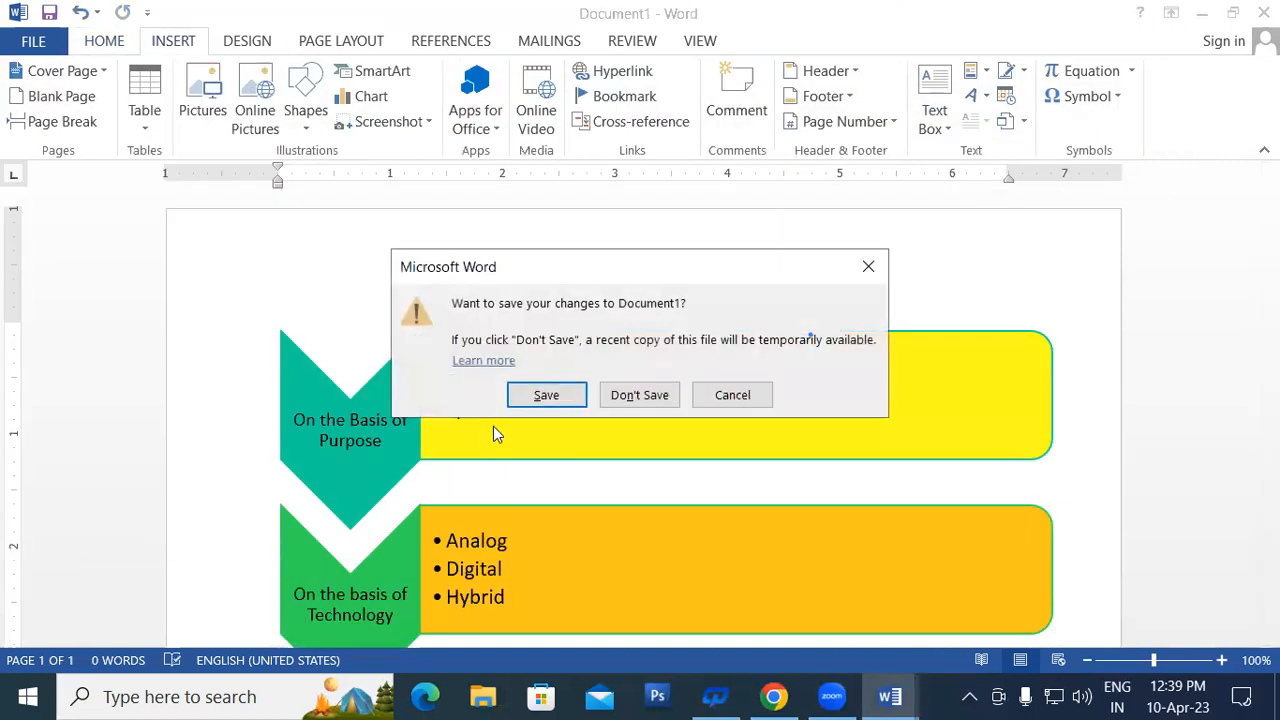
click(610, 395)
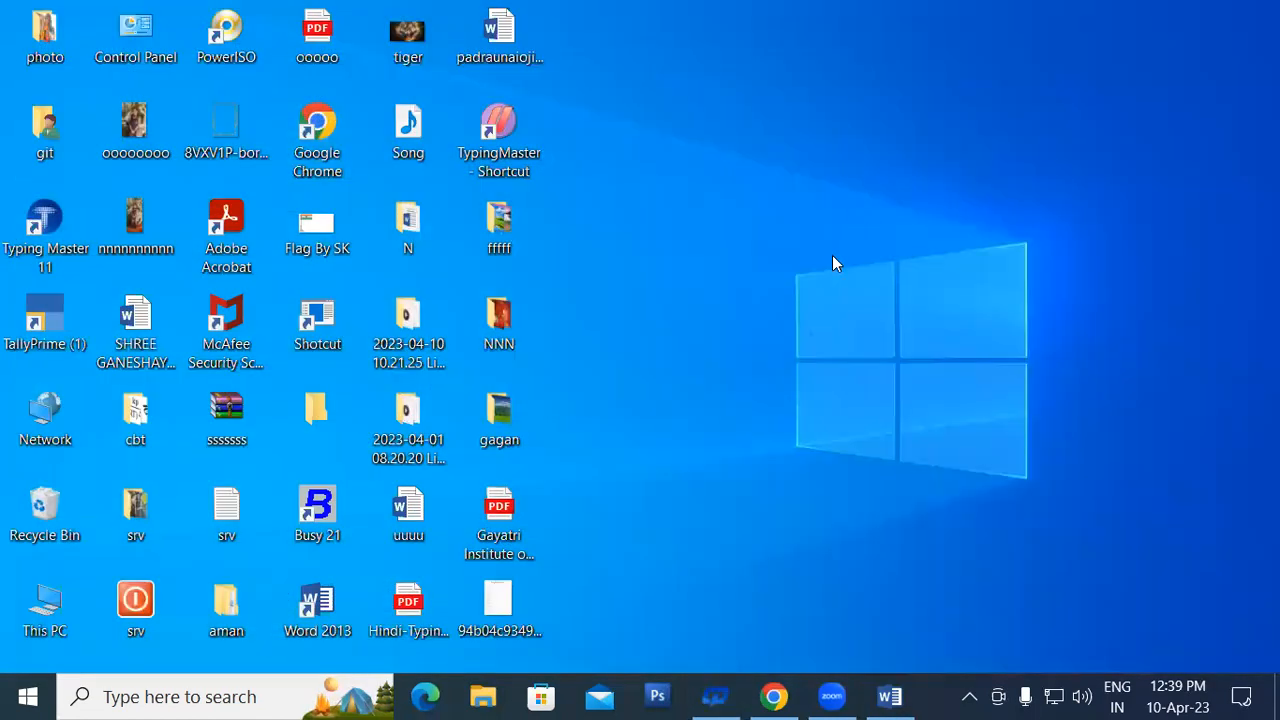
Open Snipping Tool from the Windows search and capture a snip of the Google Chrome desktop icon.
key(super+s)
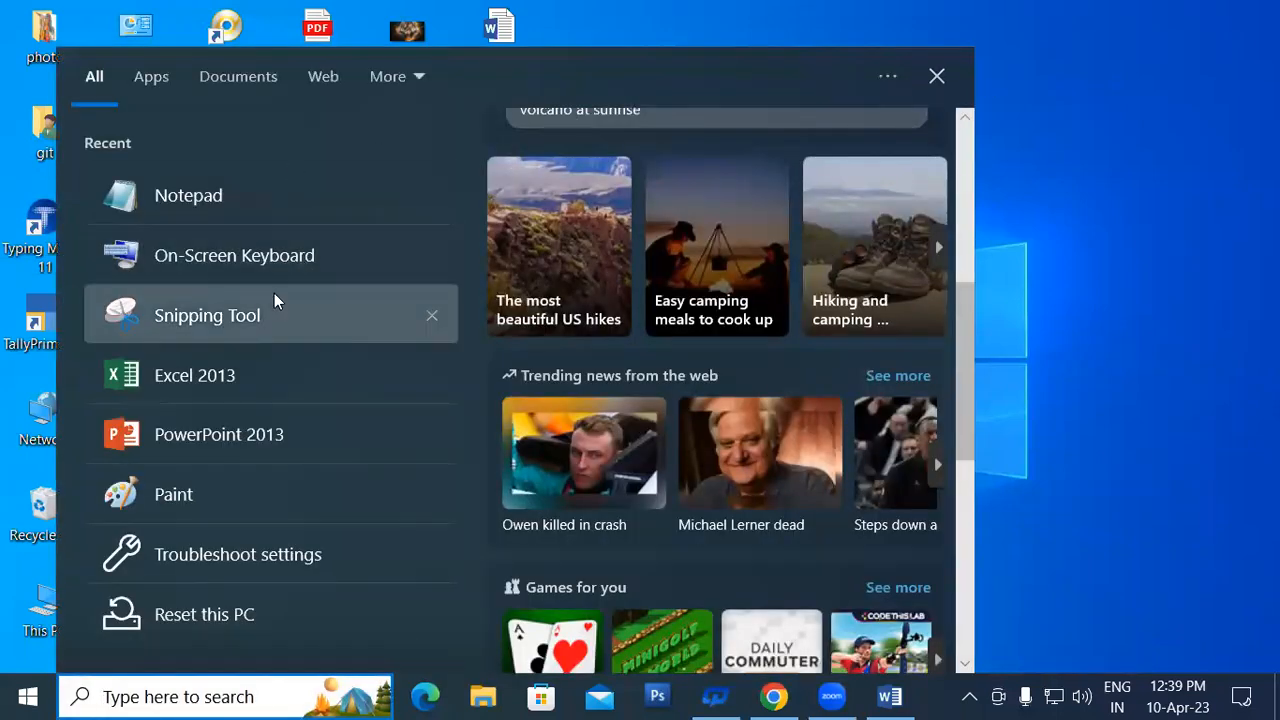
key(Escape)
click(605, 167)
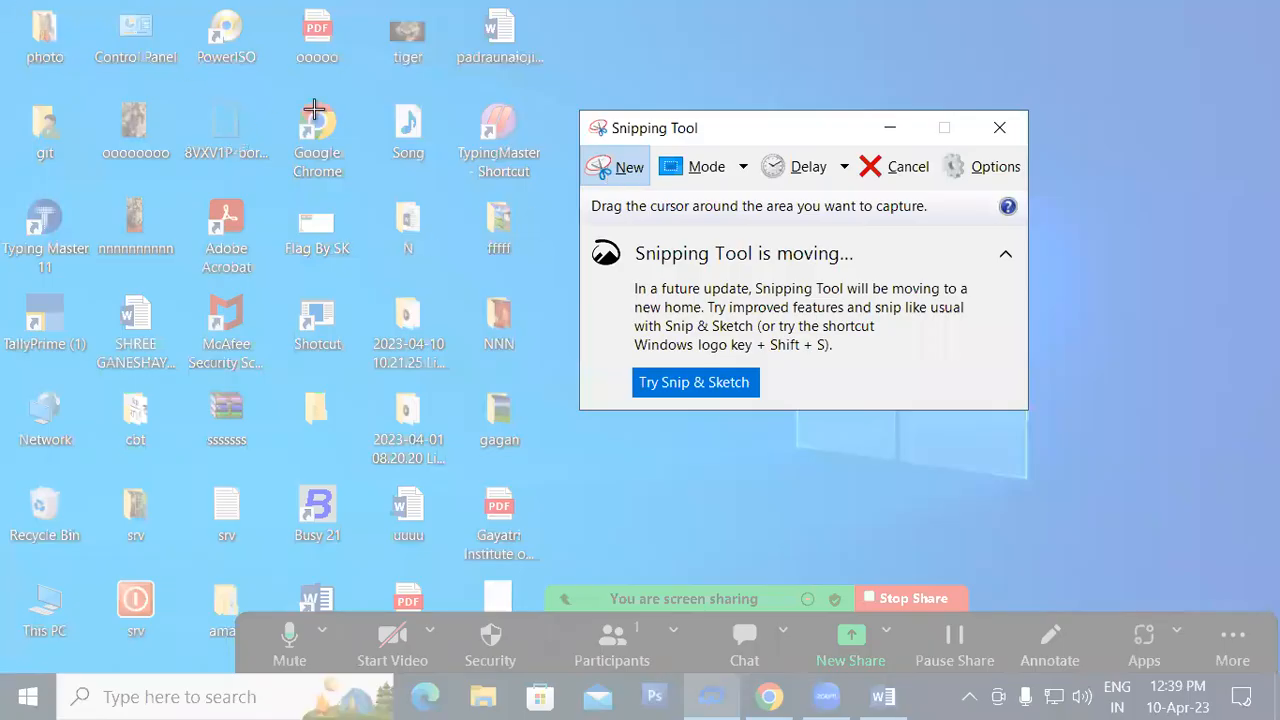
drag(278, 85, 366, 202)
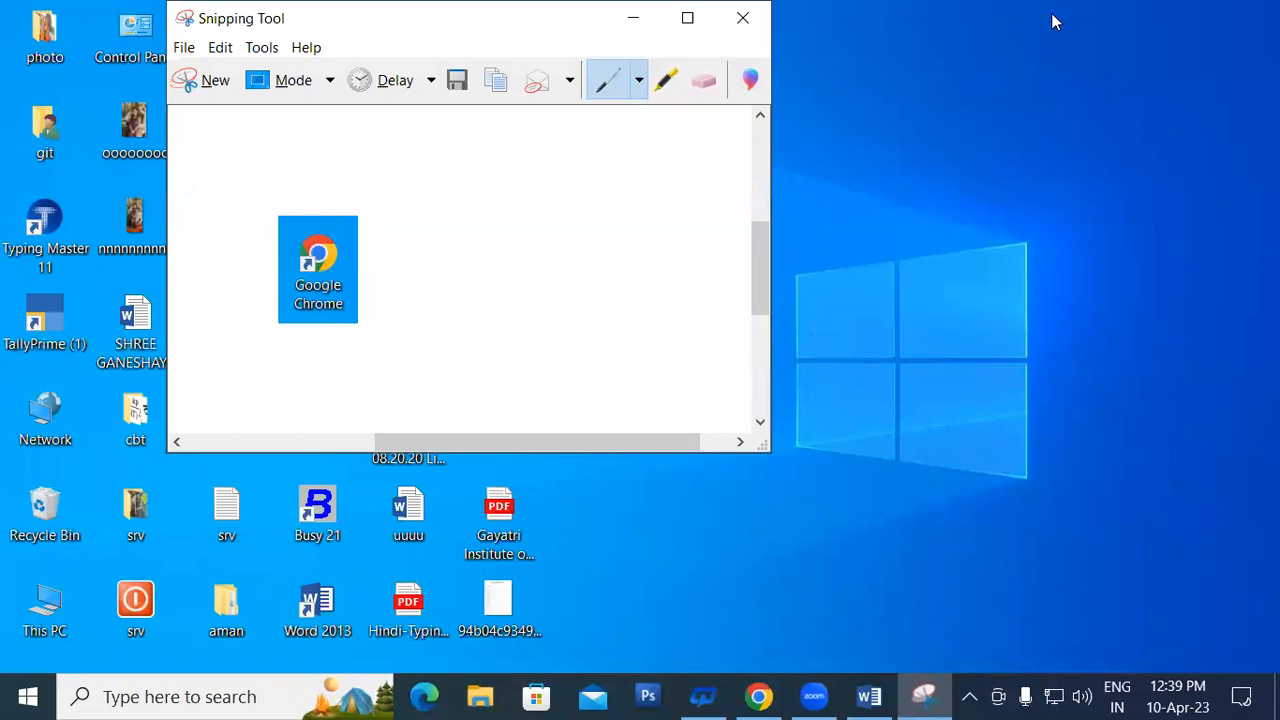
Close Snipping Tool without saving the Google Chrome icon snip.
click(745, 15)
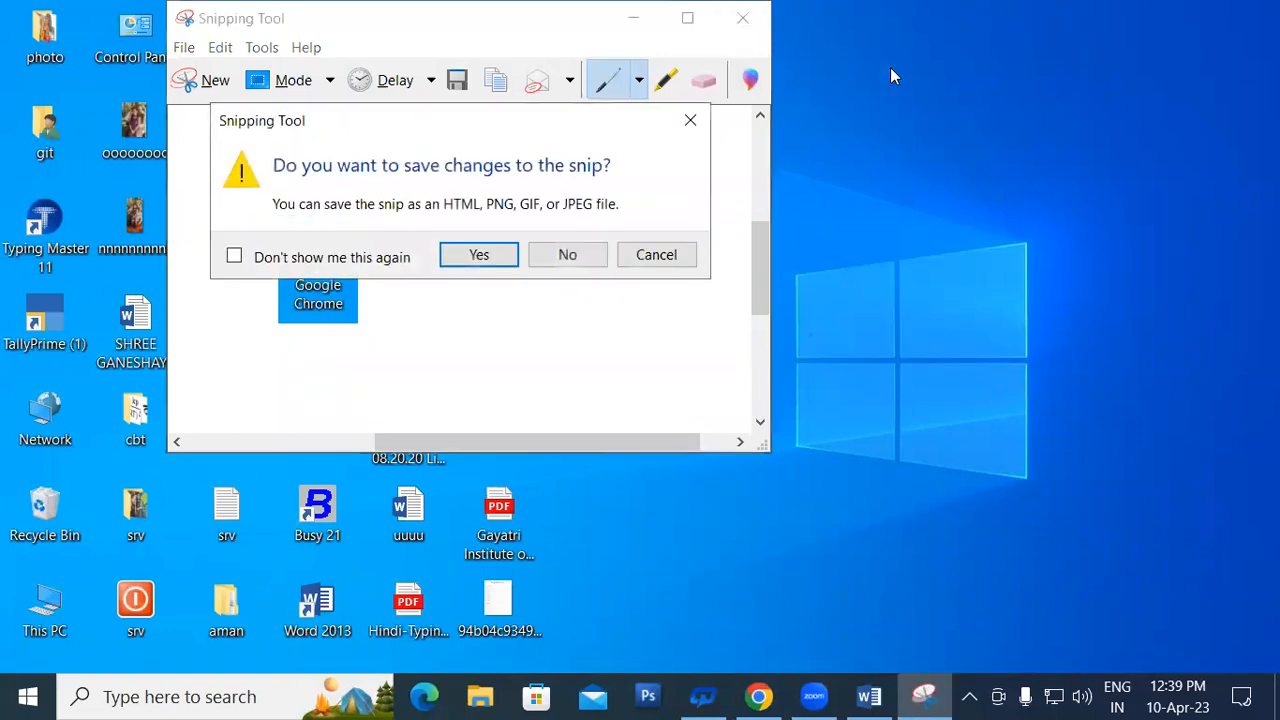
click(748, 19)
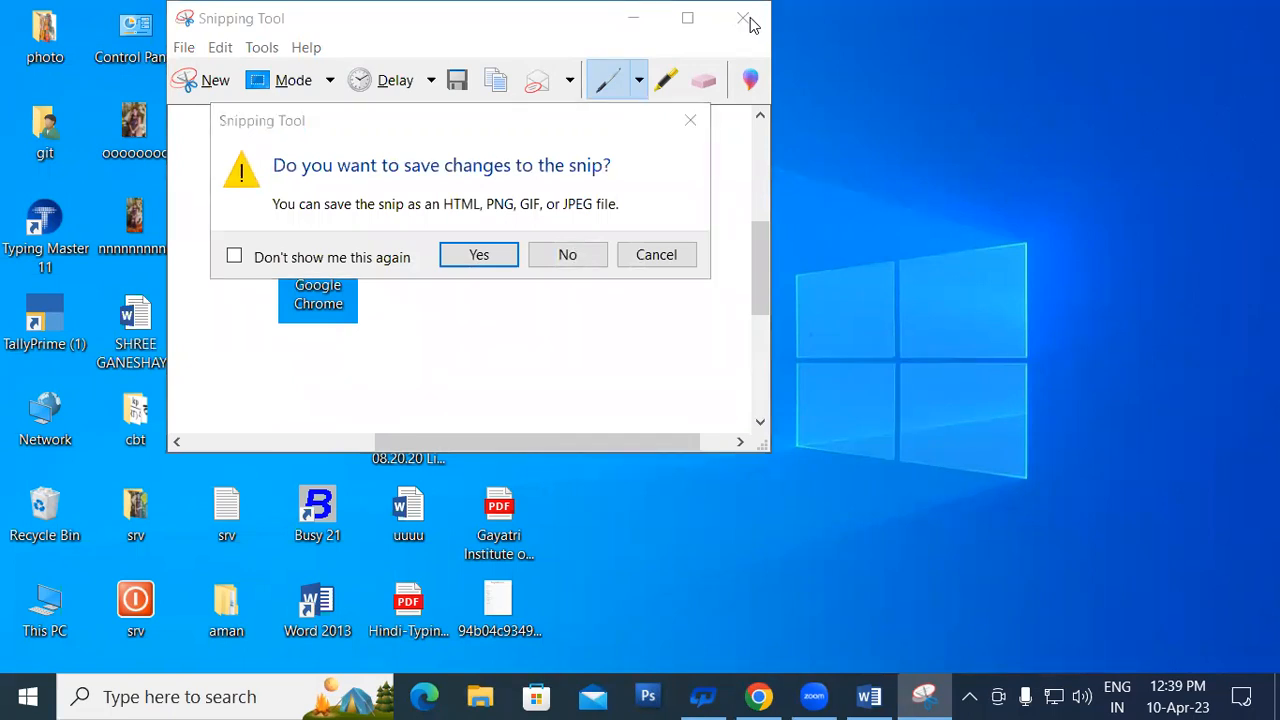
click(690, 253)
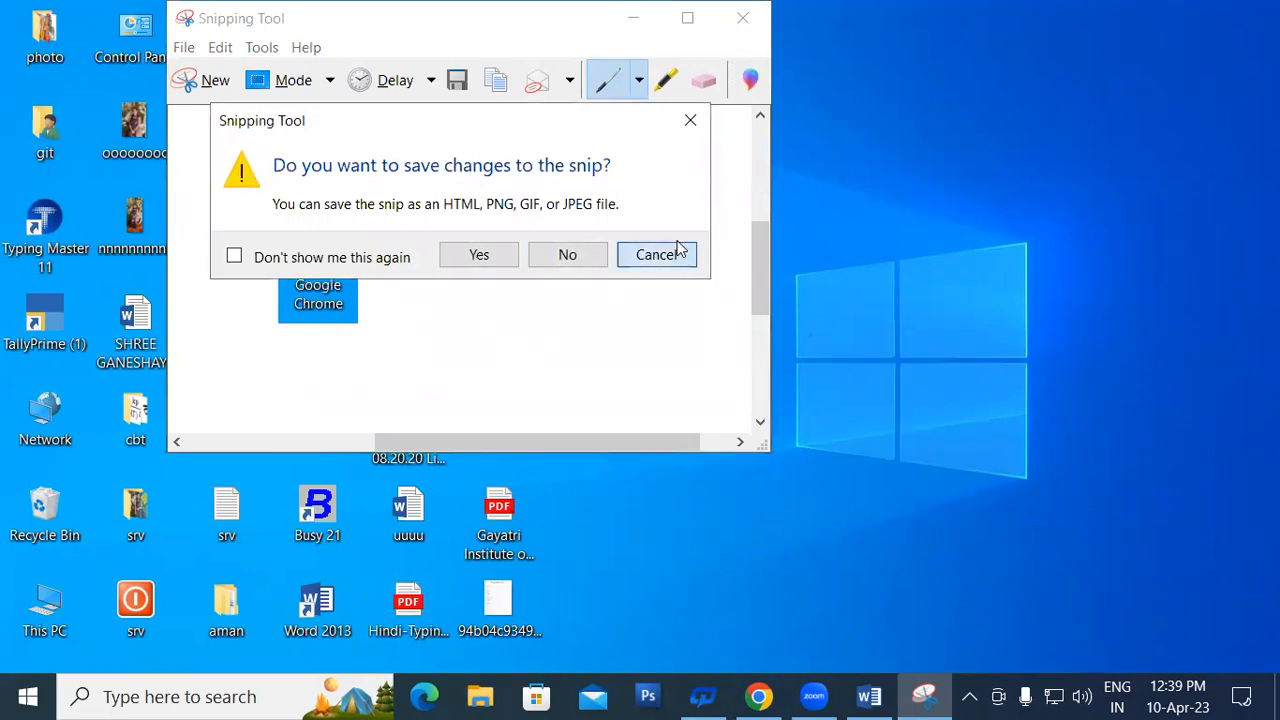
click(740, 15)
click(567, 256)
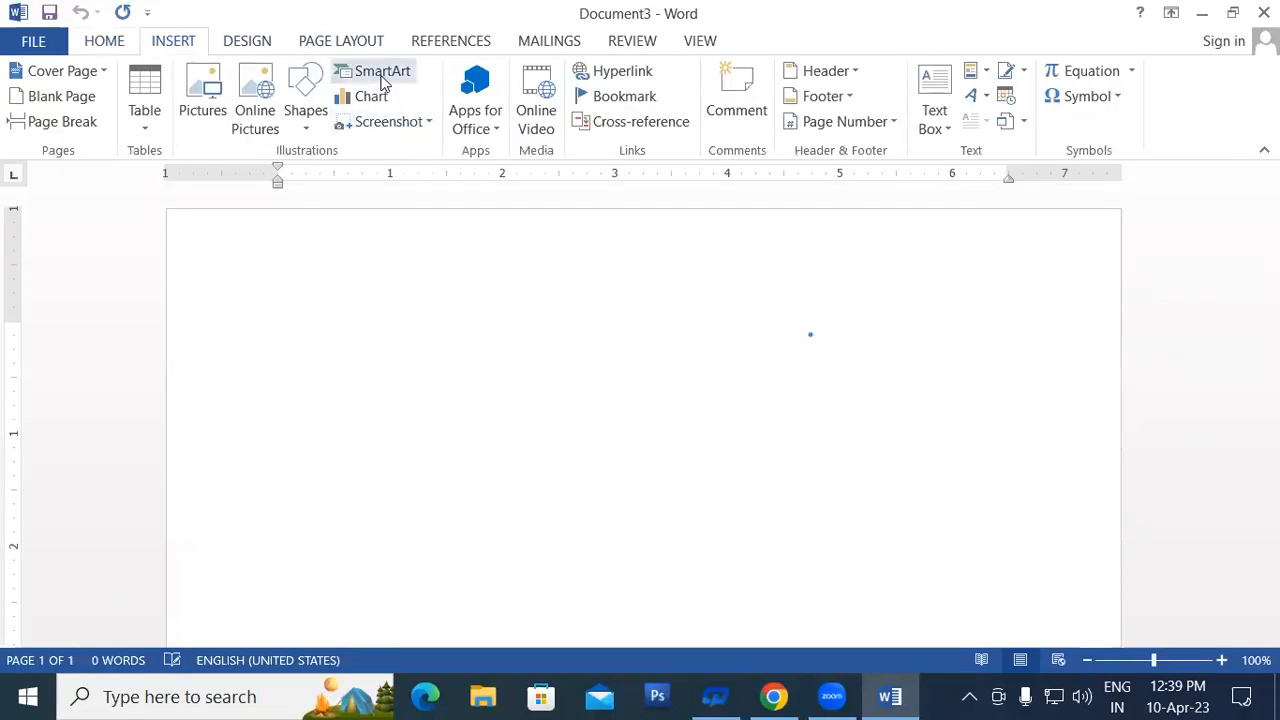
click(481, 130)
click(520, 349)
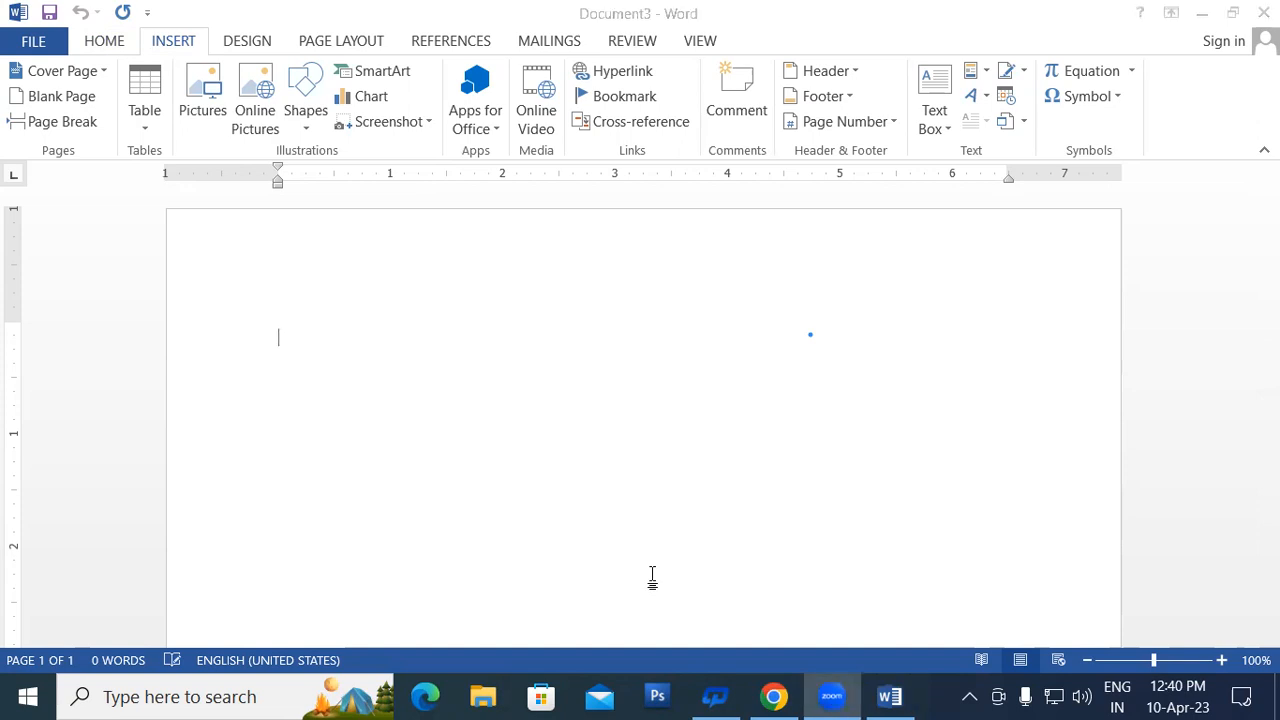
click(600, 500)
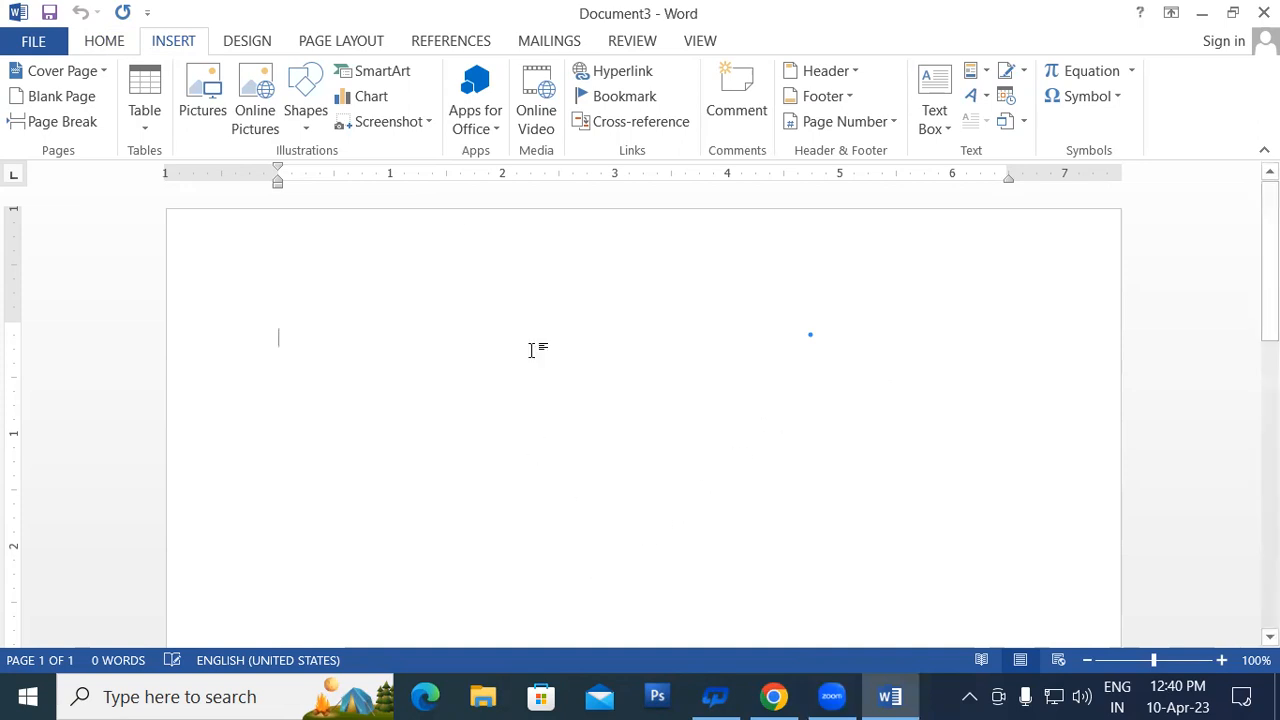
Search YouTube for "MOTU PATLU" through Word's Online Video insertion.
click(531, 94)
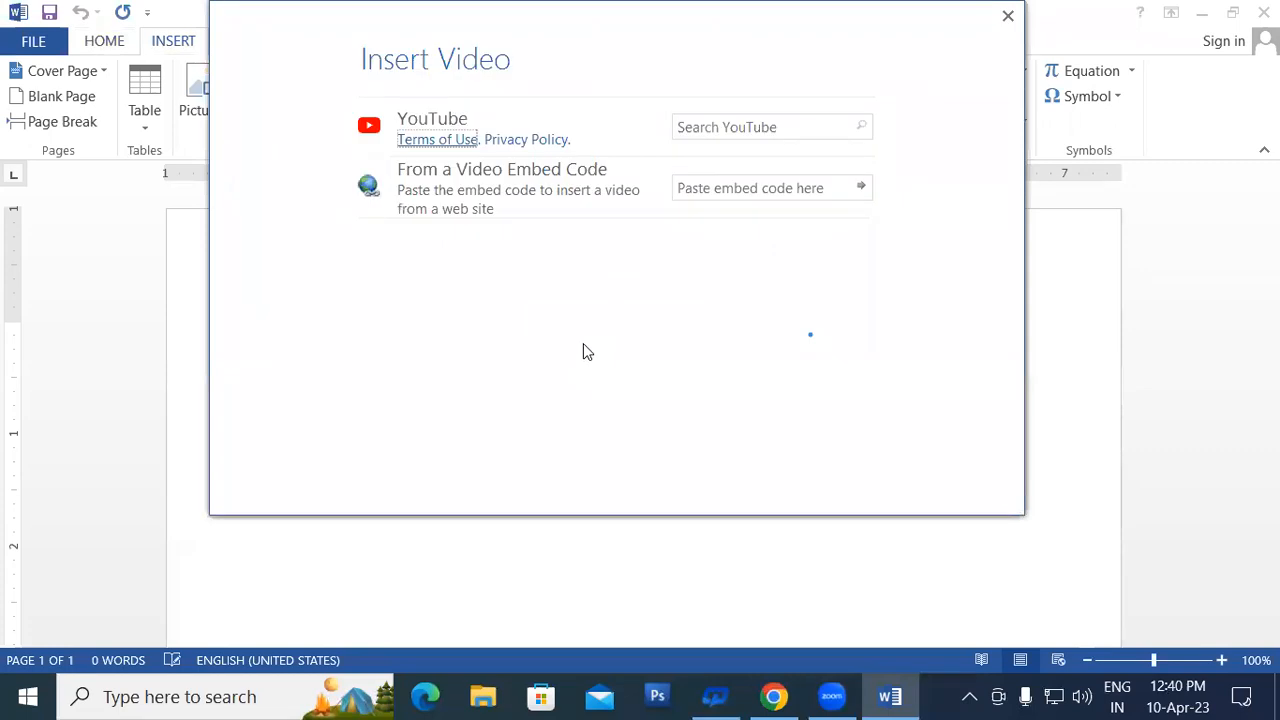
click(744, 126)
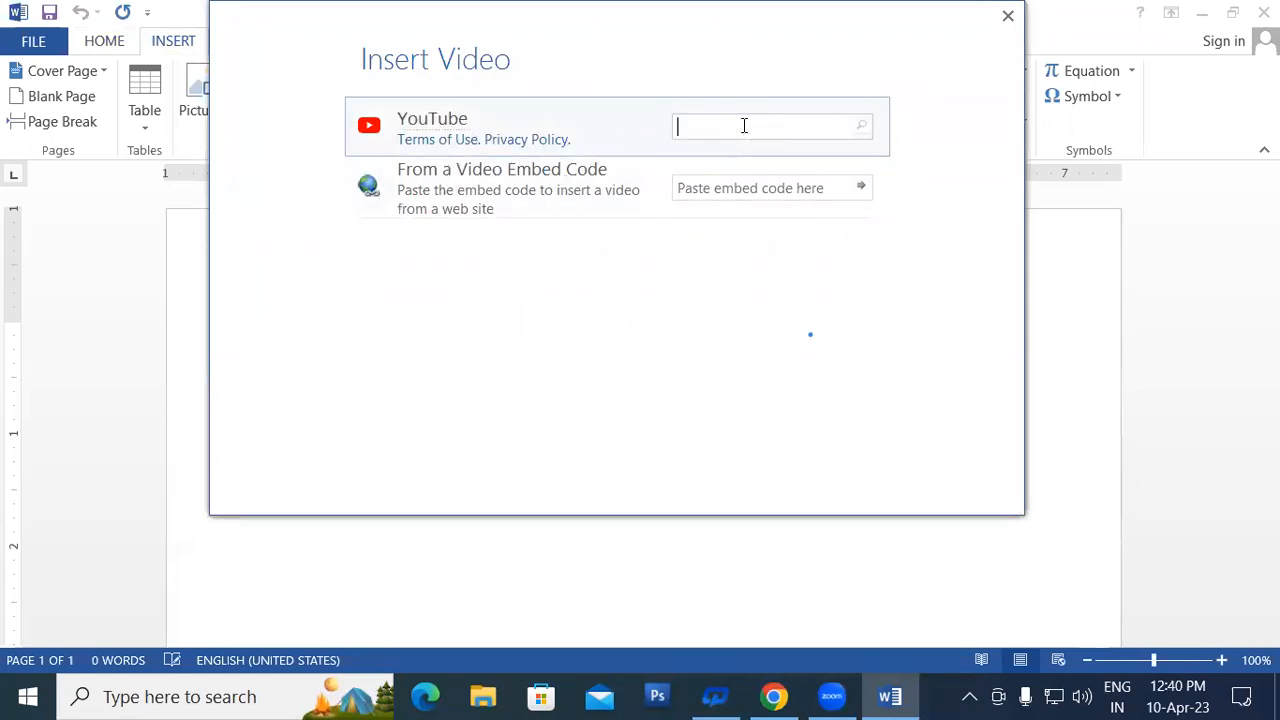
text(MOYU)
key(BackSpace)
key(BackSpace)
key(BackSpace)
text(TU PATLU)
key(Return)
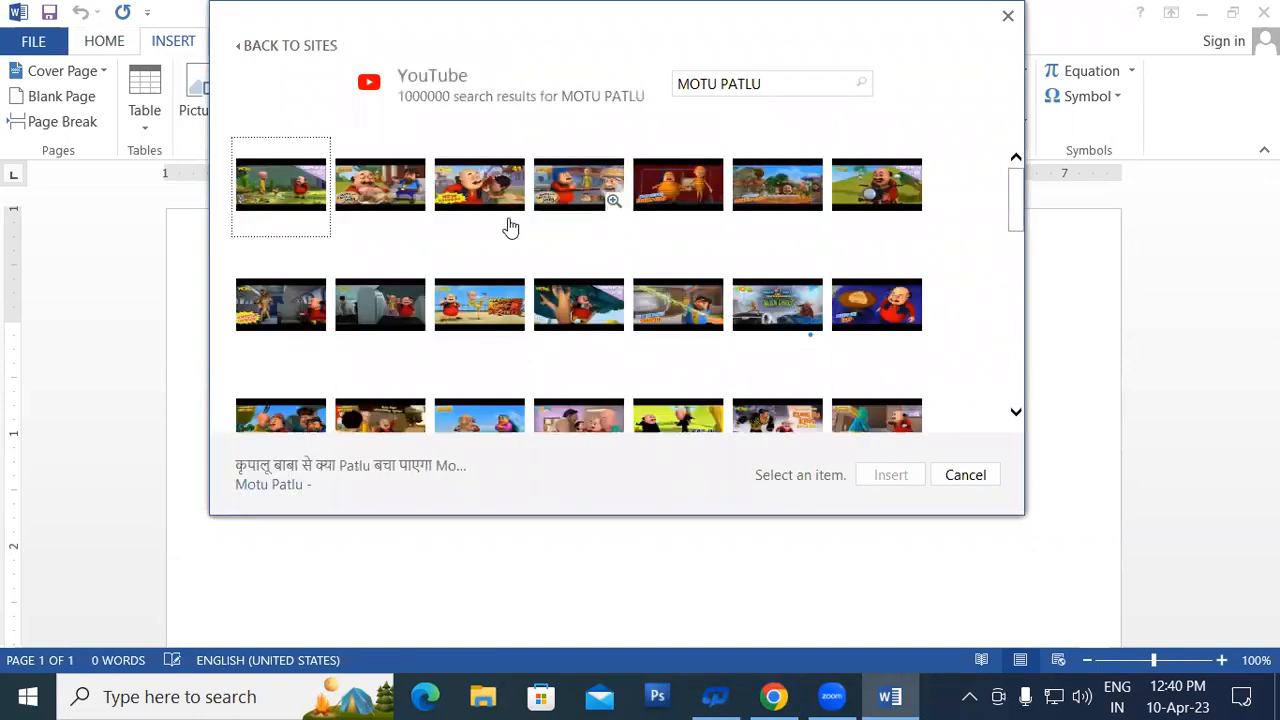
Insert the second video of the search results' first row into the blank document.
click(382, 196)
double_click(382, 196)
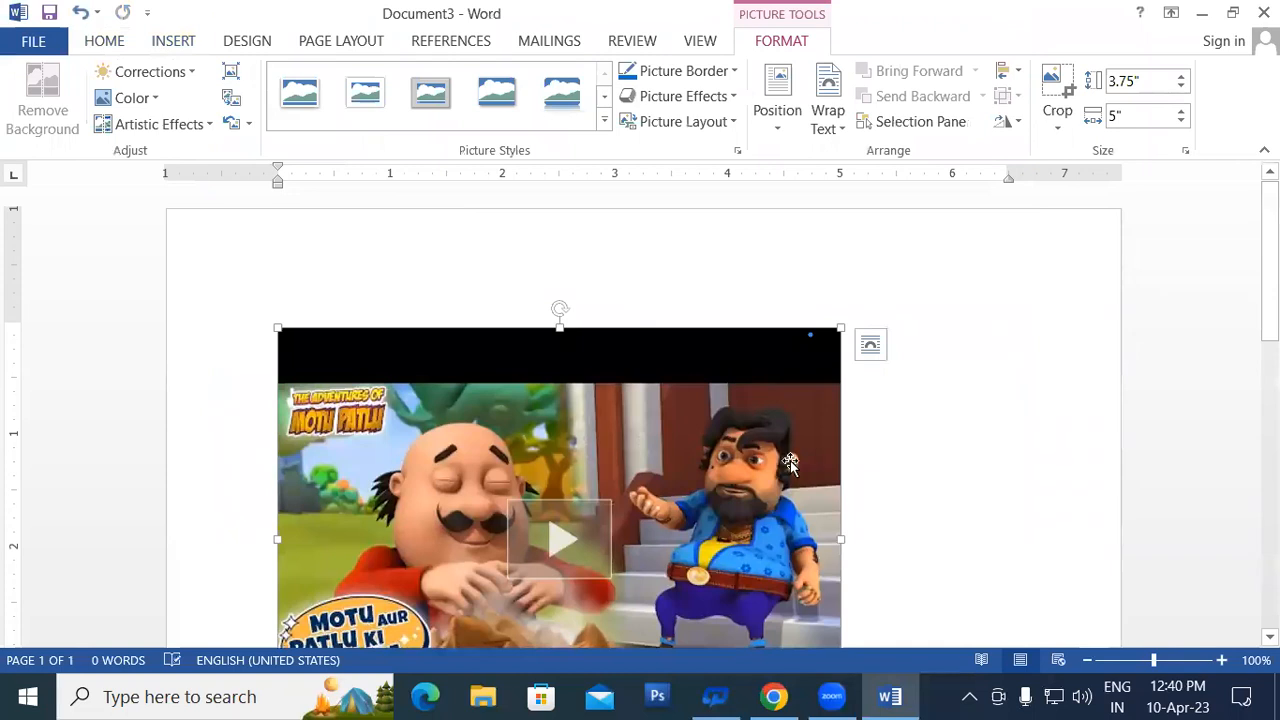
scroll(1239, 257, down, 2)
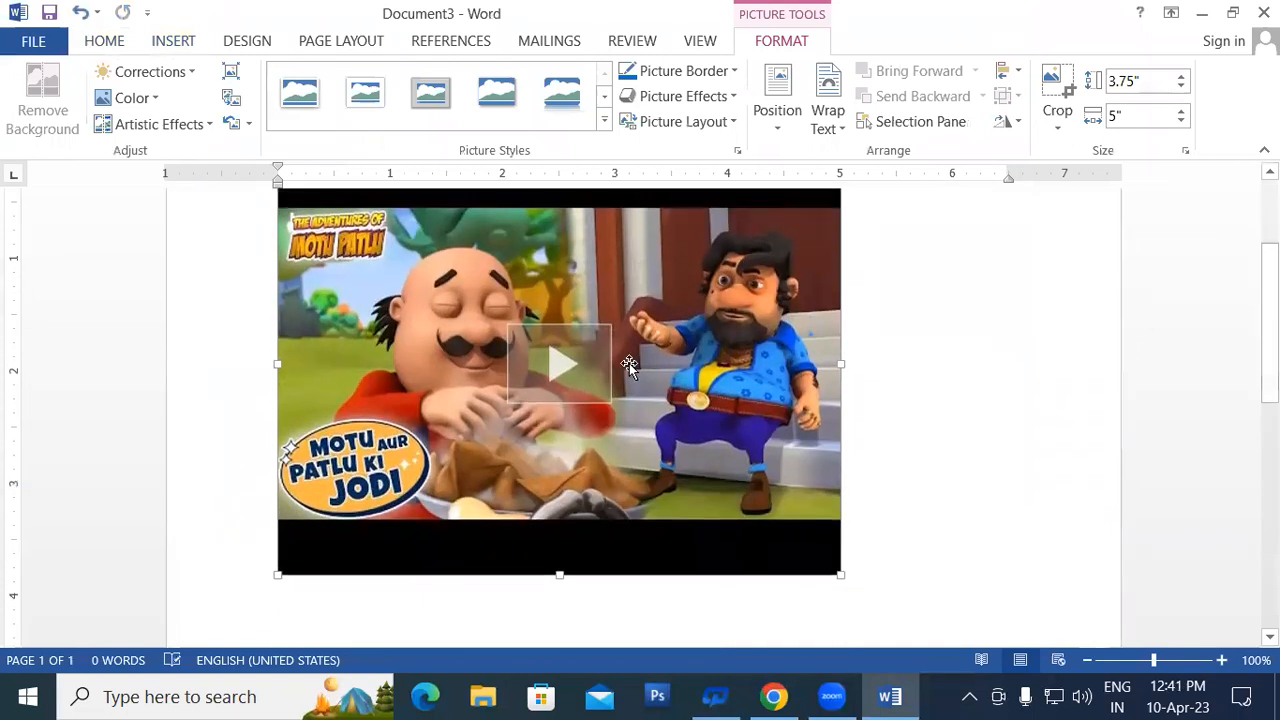
Play the inserted video inside the document, and close the video player again.
click(560, 368)
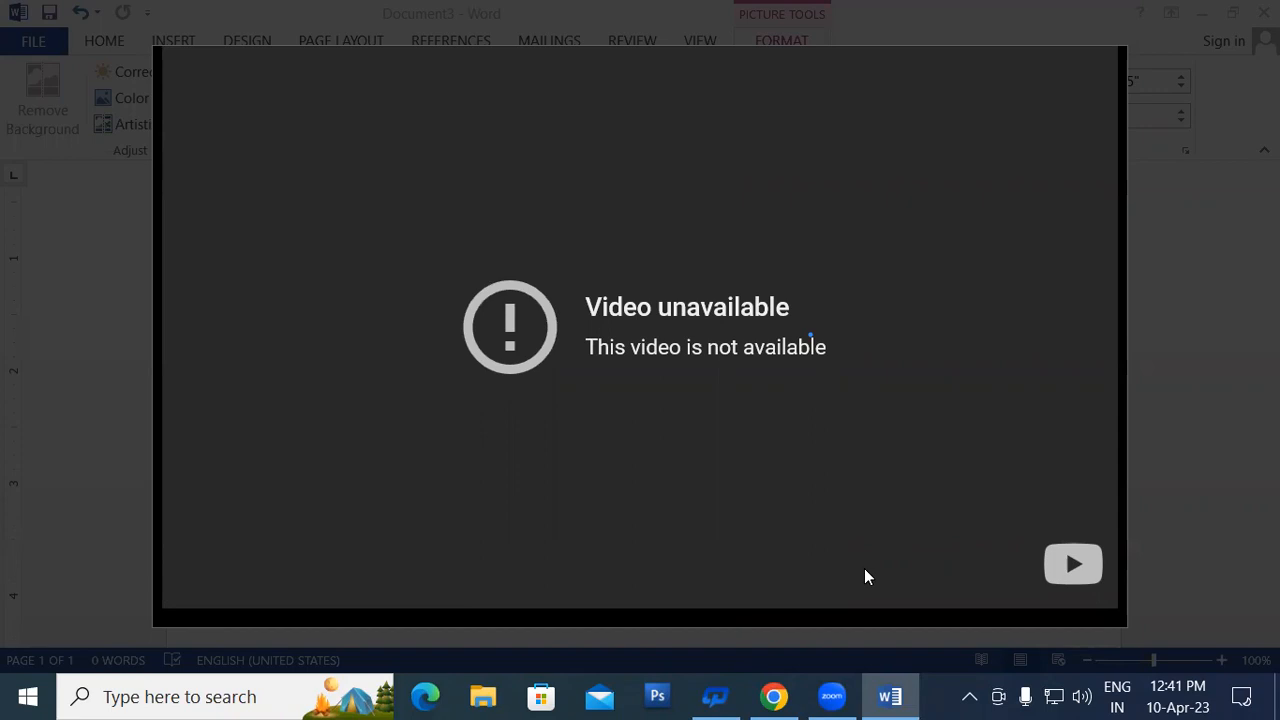
click(866, 469)
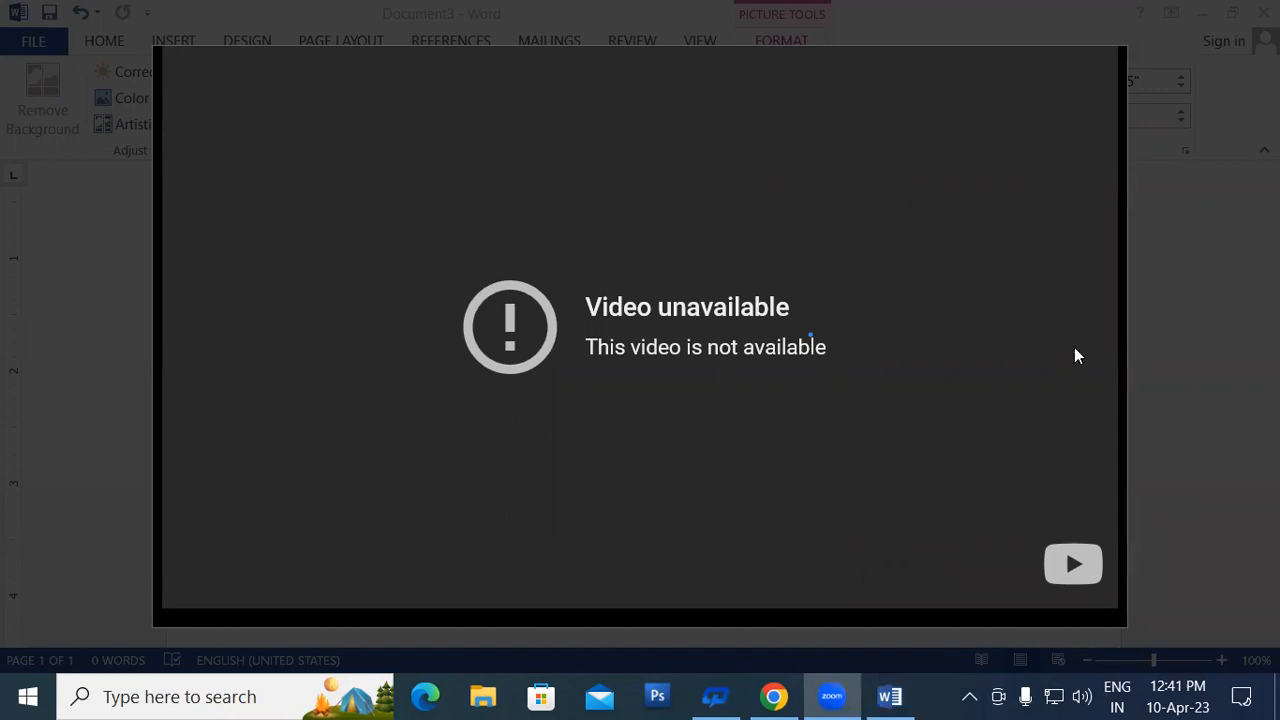
click(1146, 303)
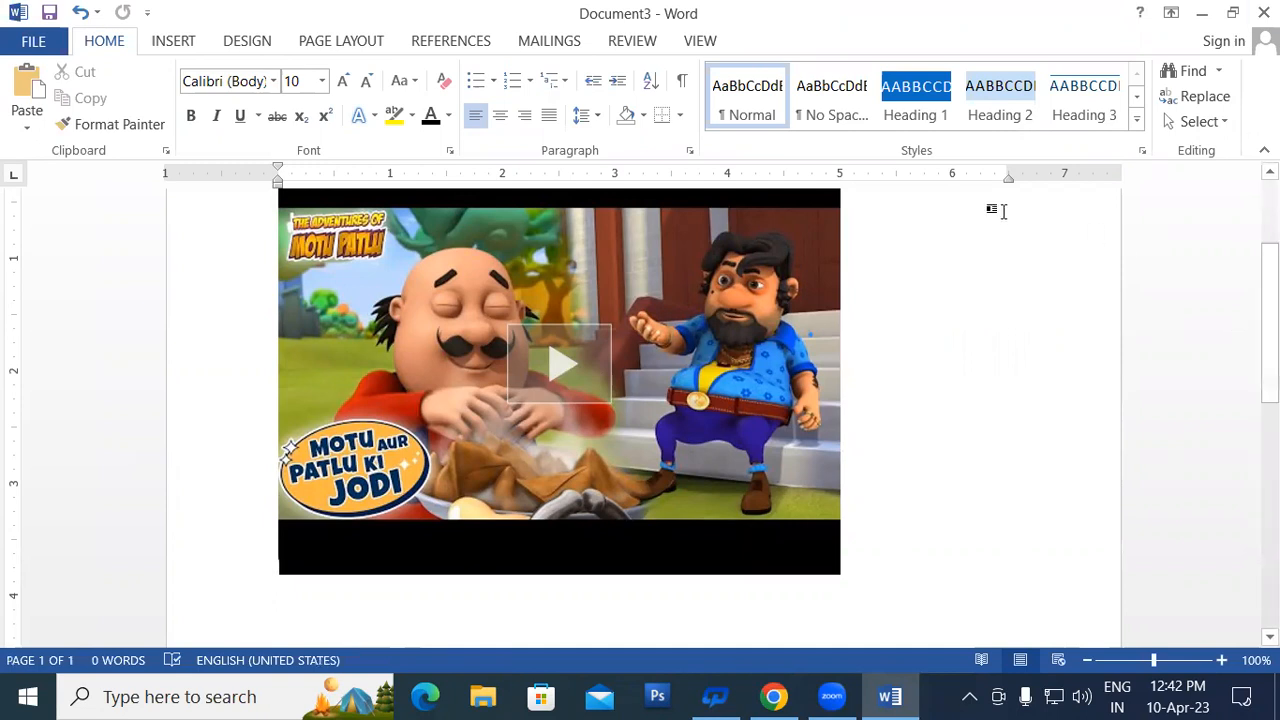
scroll(636, 436, up, 3)
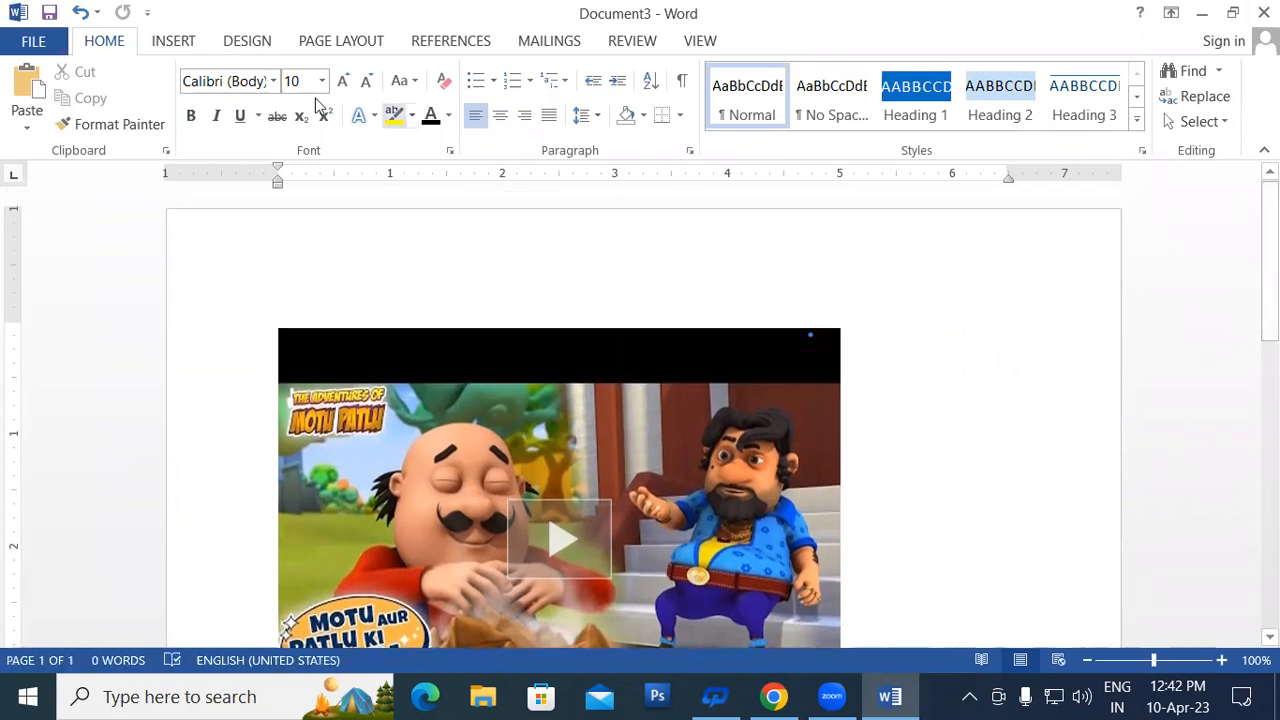
Delete the inserted video from the document.
click(180, 42)
click(531, 414)
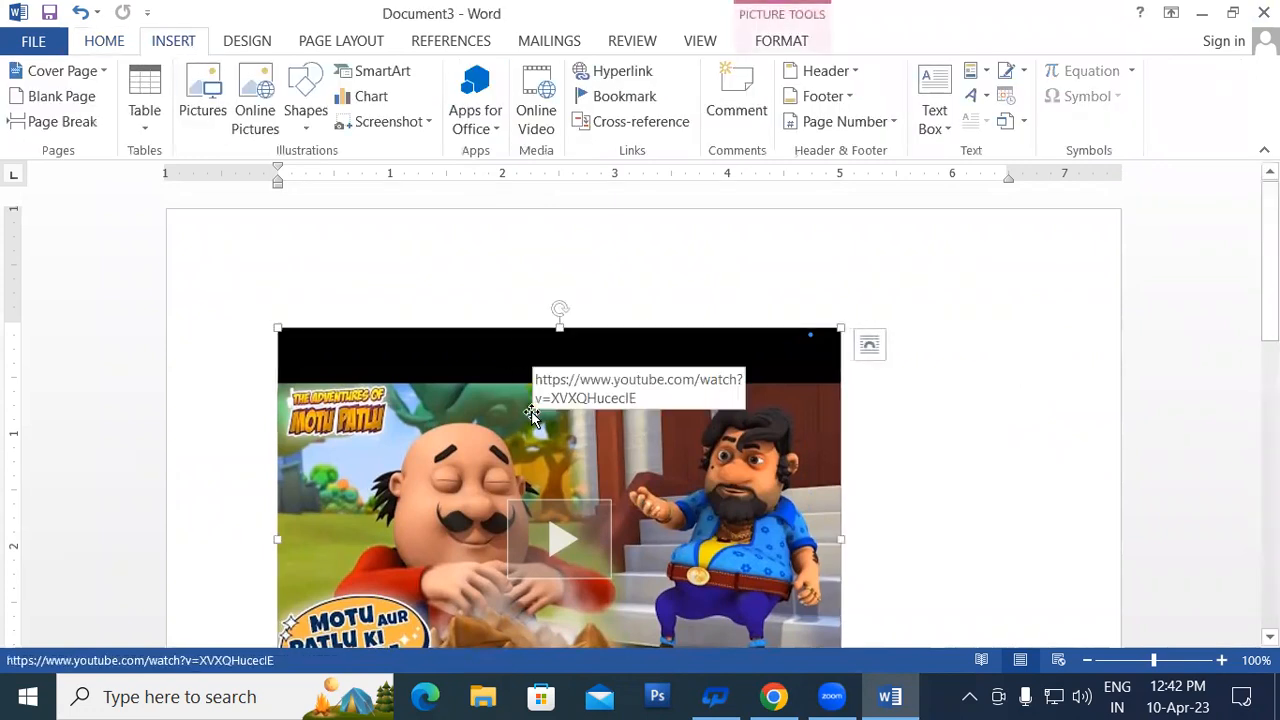
key(Delete)
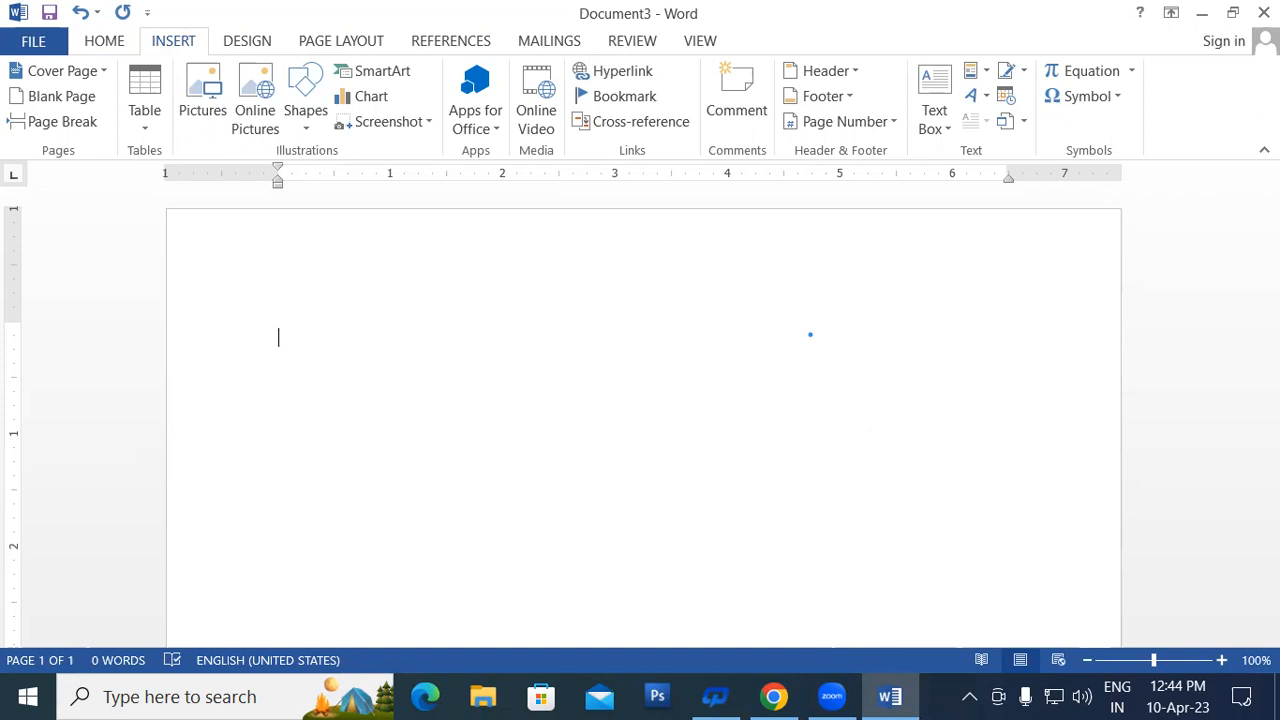
click(909, 697)
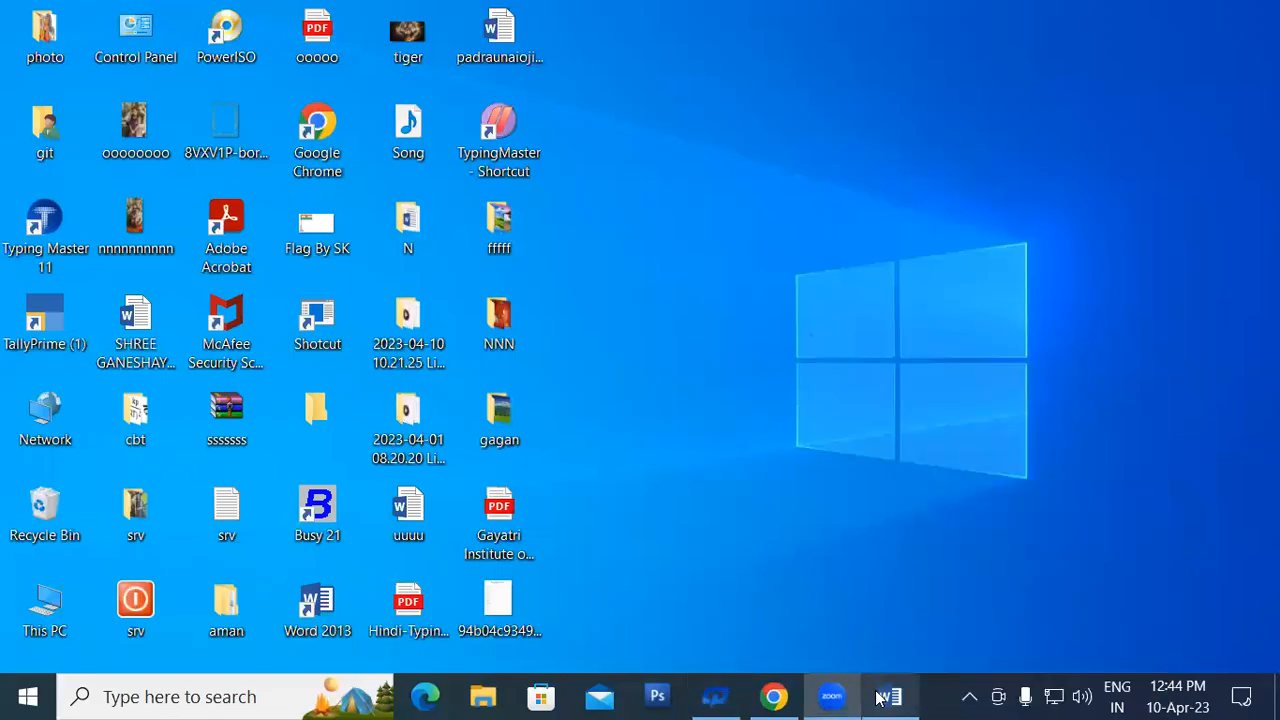
click(890, 697)
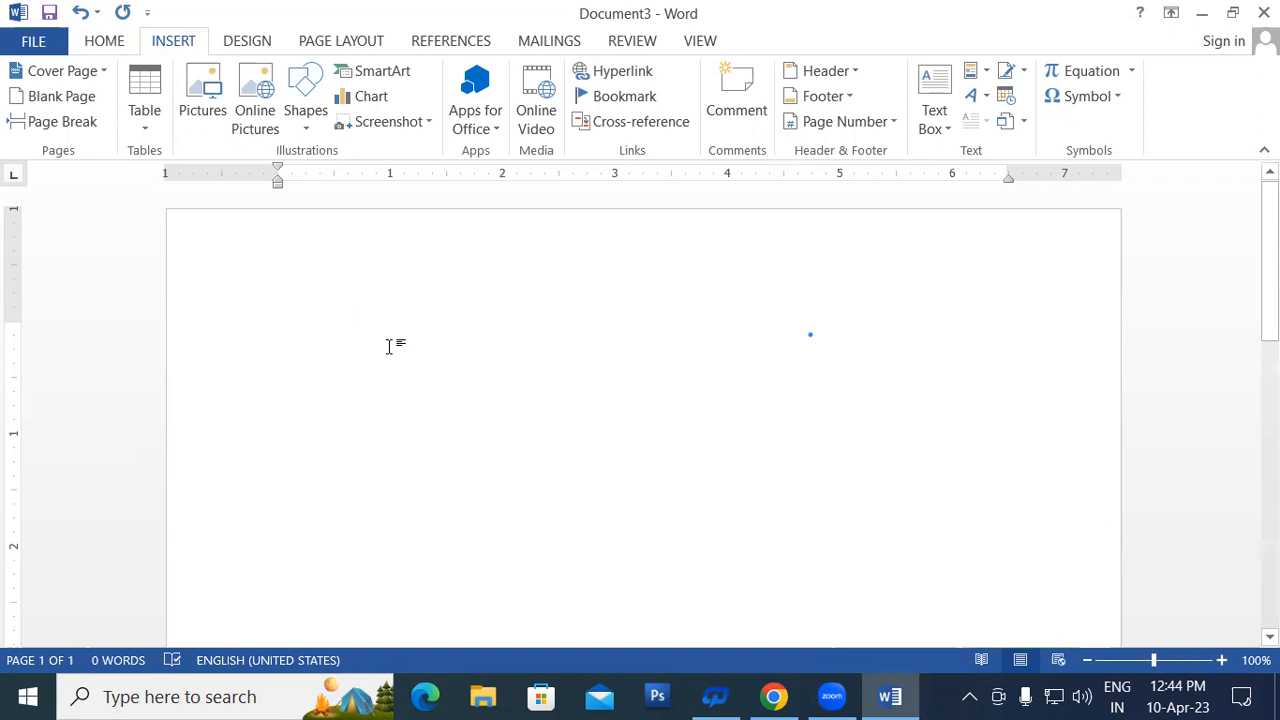
Enter COMPUTER as the document's first line, and format it with the Heading 1 style.
text(COMPUTER)
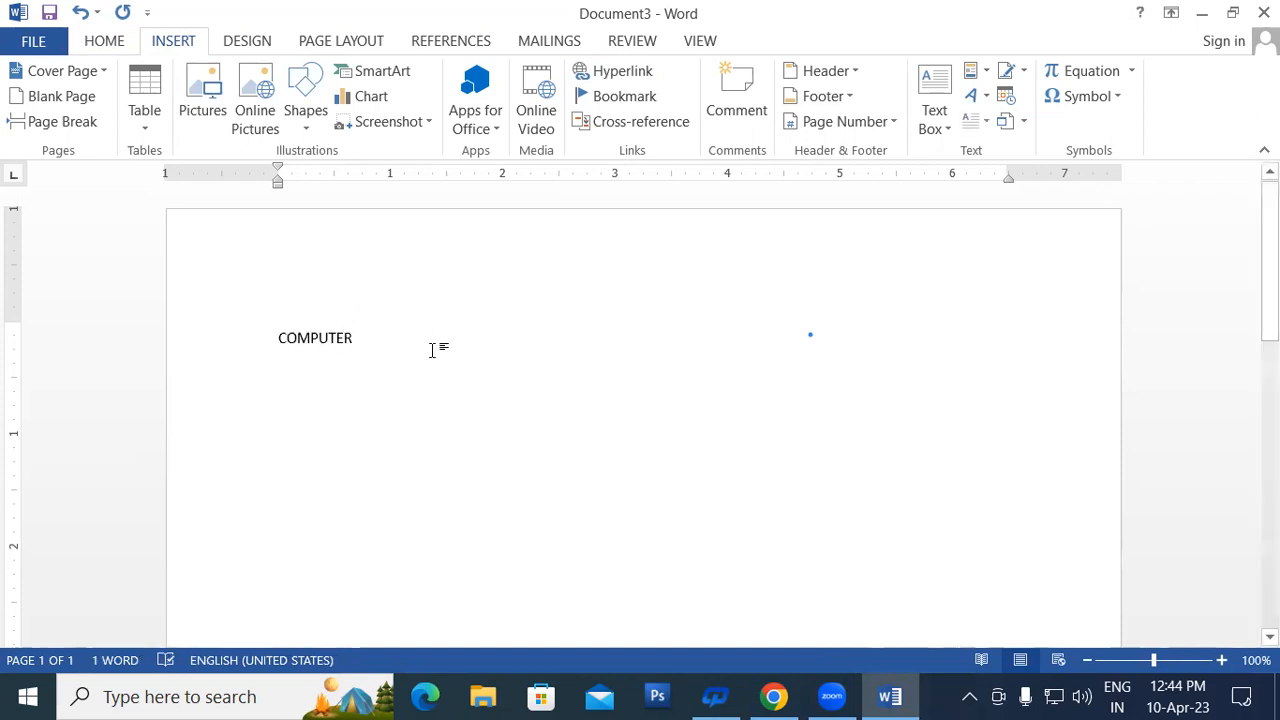
drag(369, 346, 229, 357)
click(112, 42)
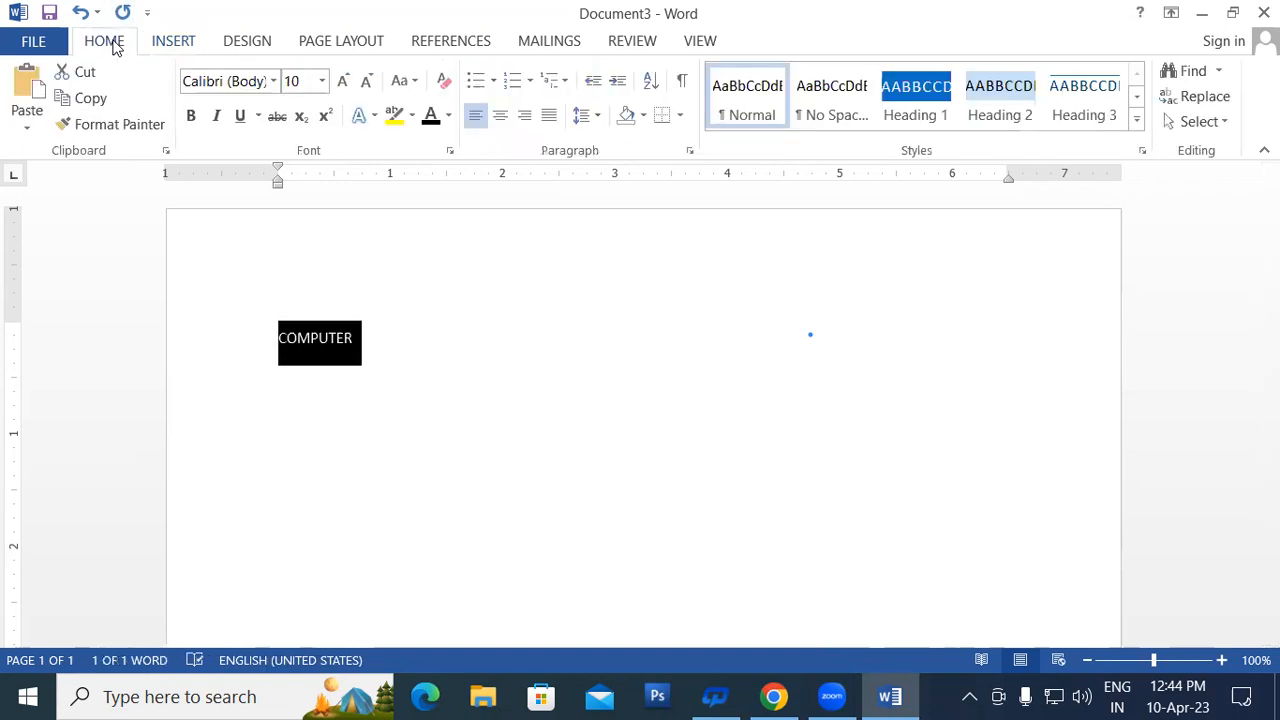
click(914, 90)
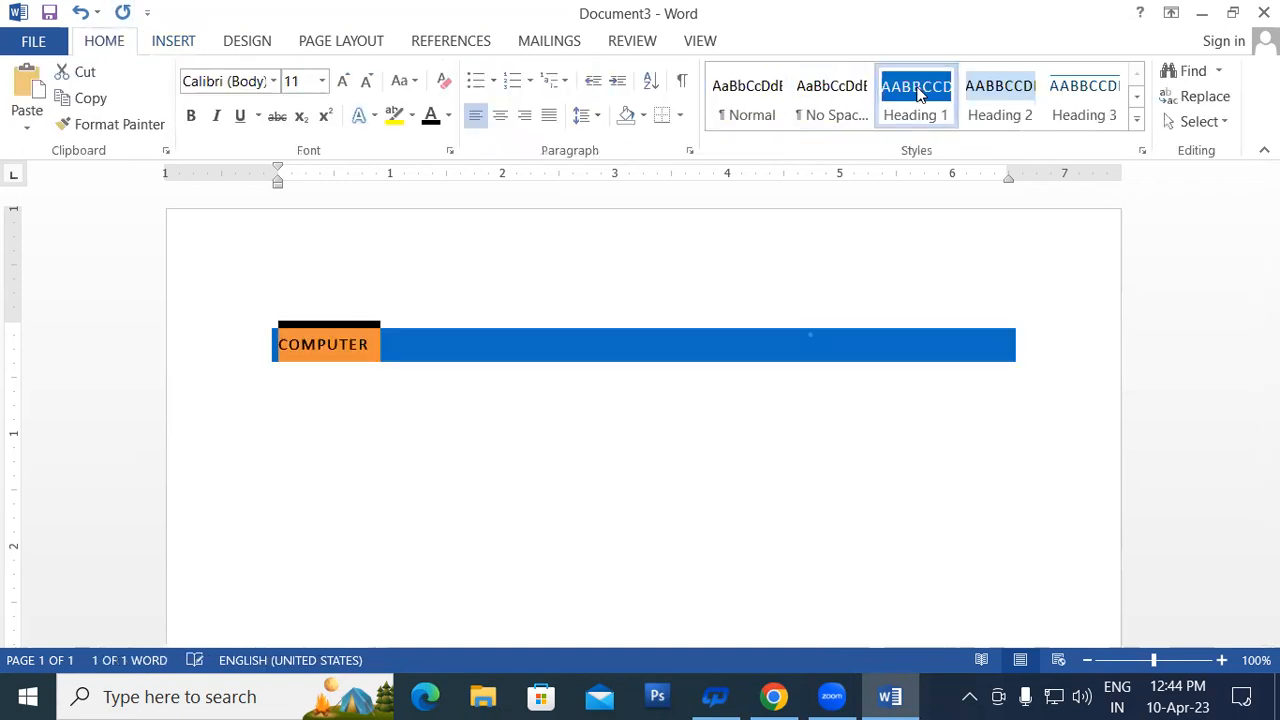
click(606, 431)
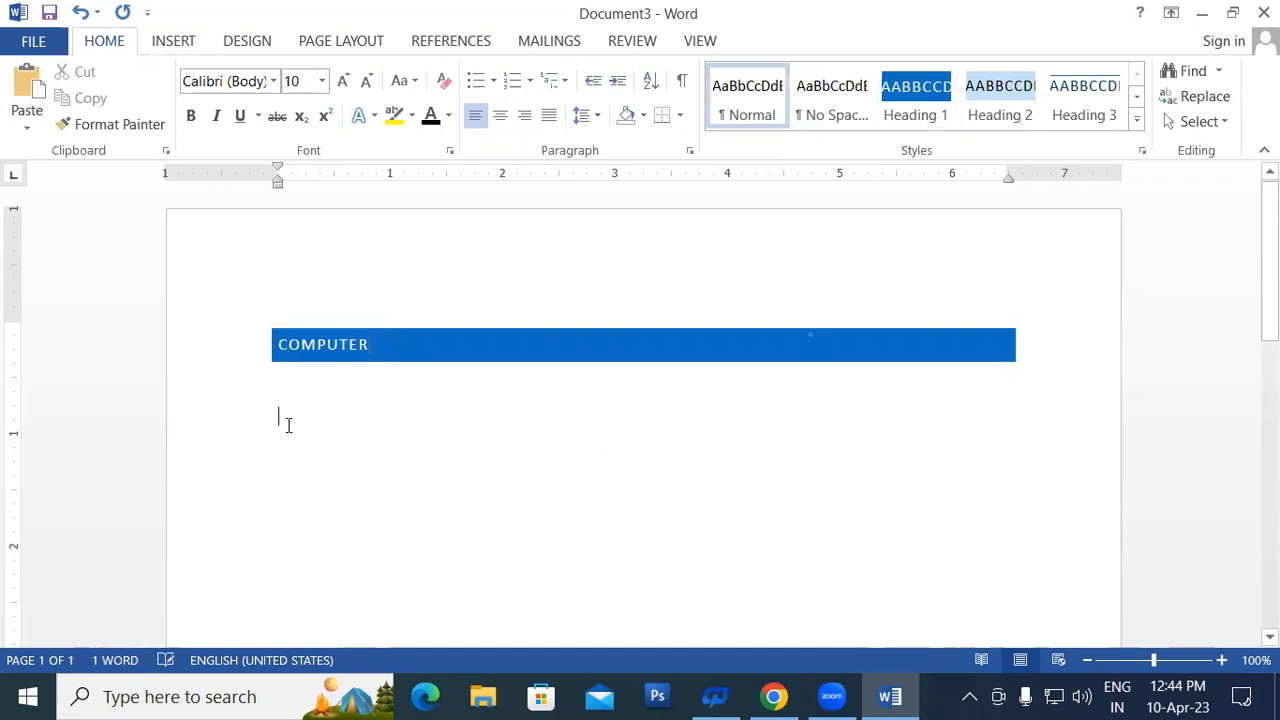
Generate two paragraphs of sample text below the heading with =RAND(2).
text(=)
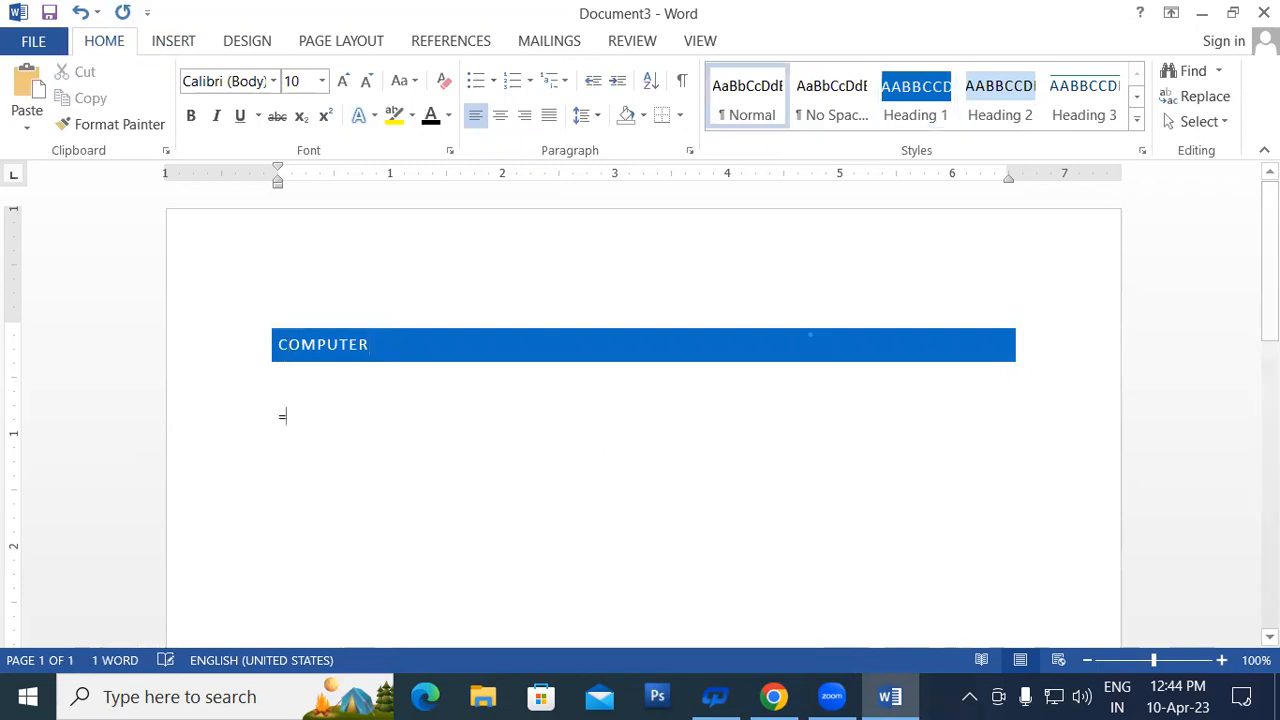
text(RAND)
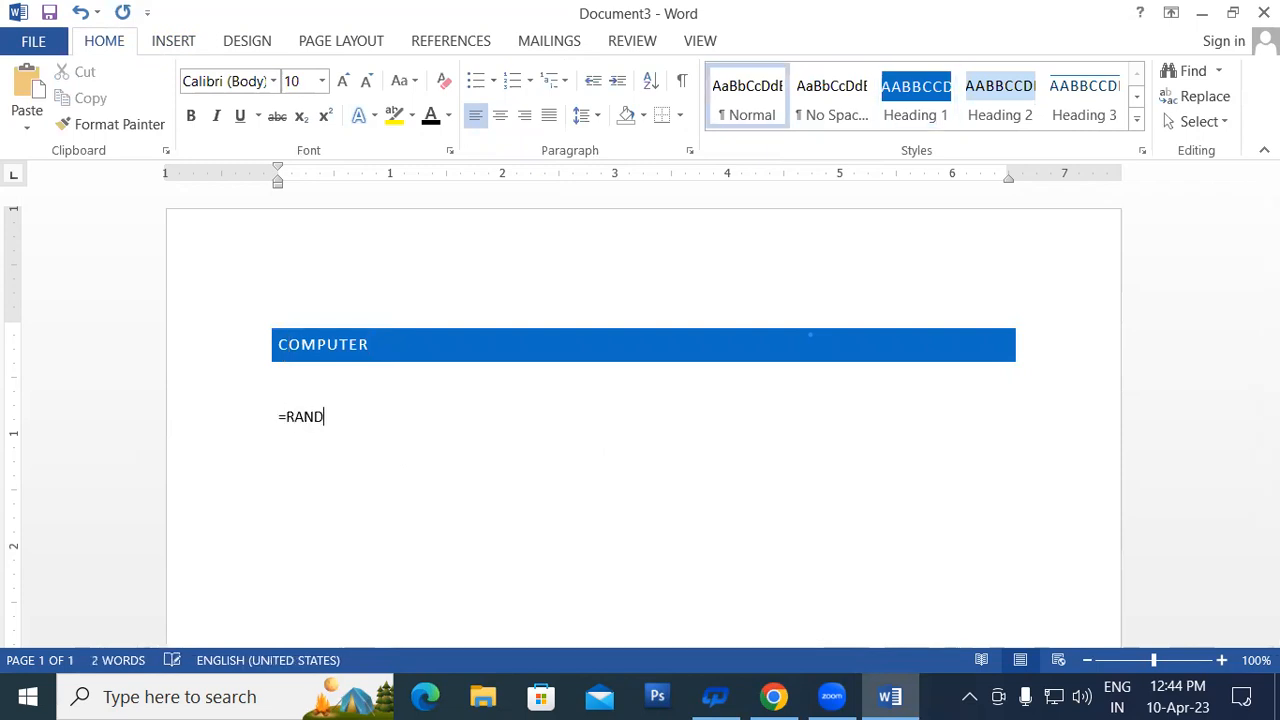
text((2))
key(Return)
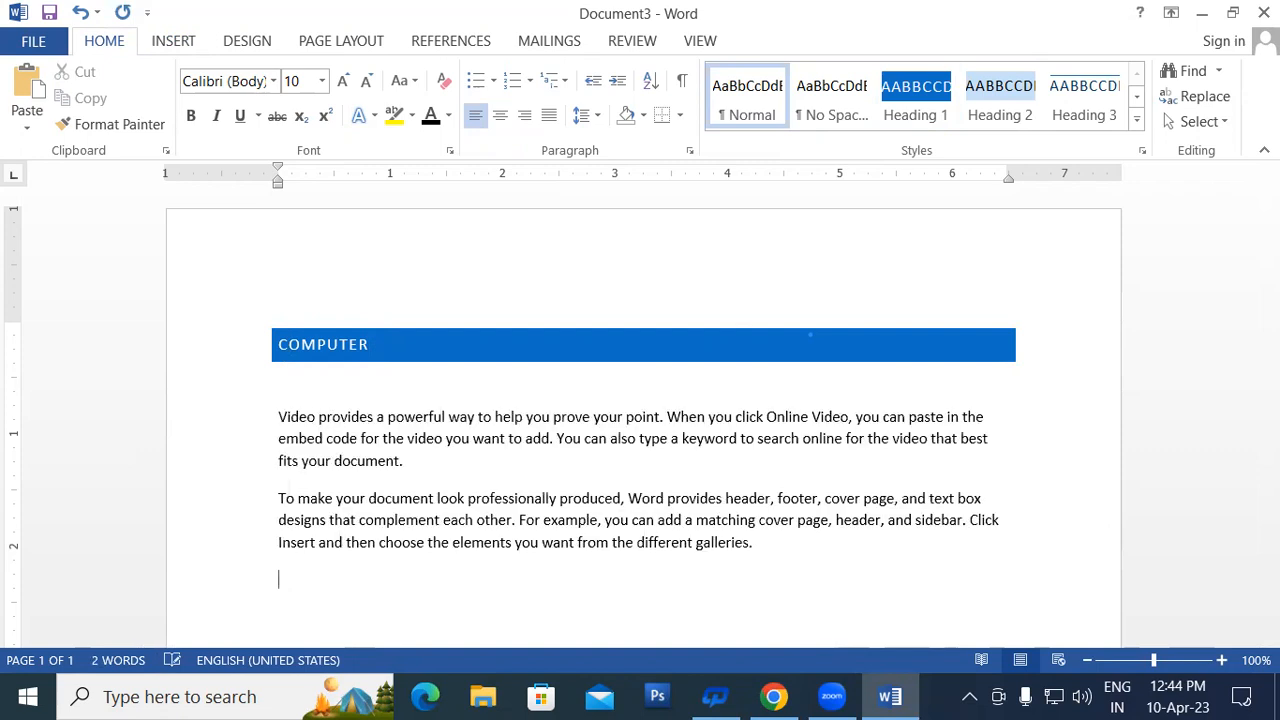
scroll(1112, 407, down, 3)
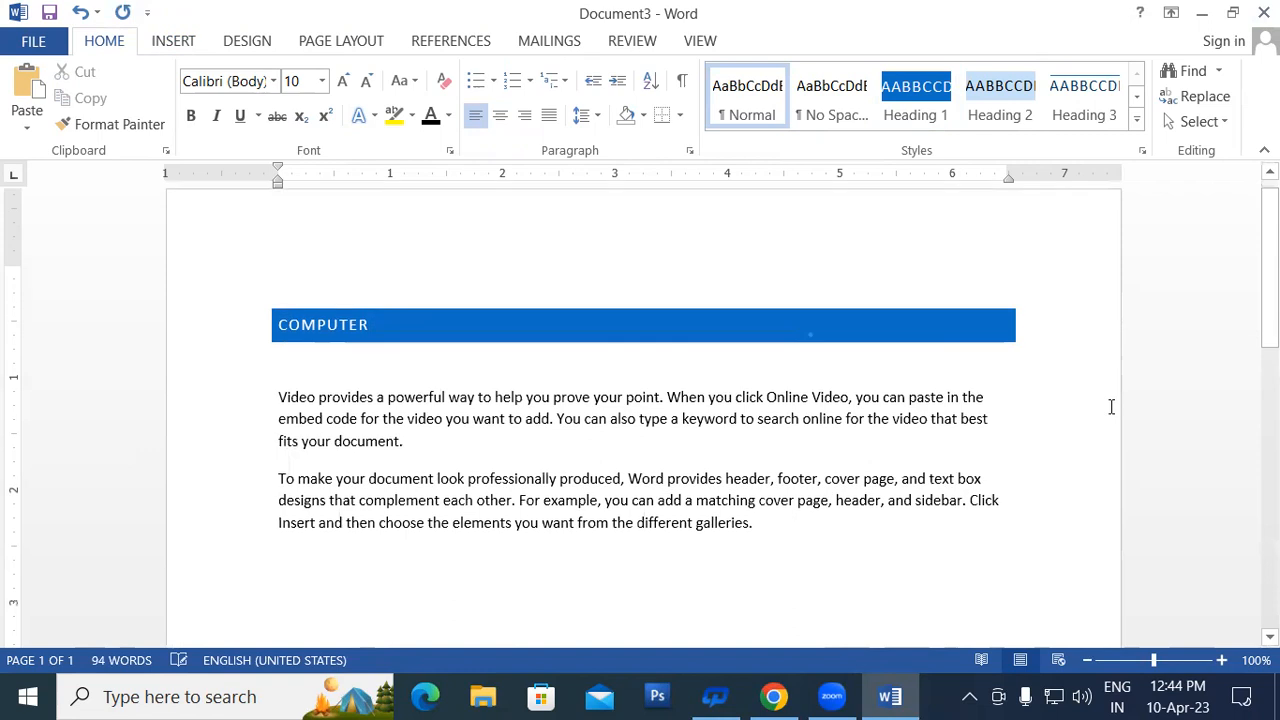
scroll(1109, 407, up, 3)
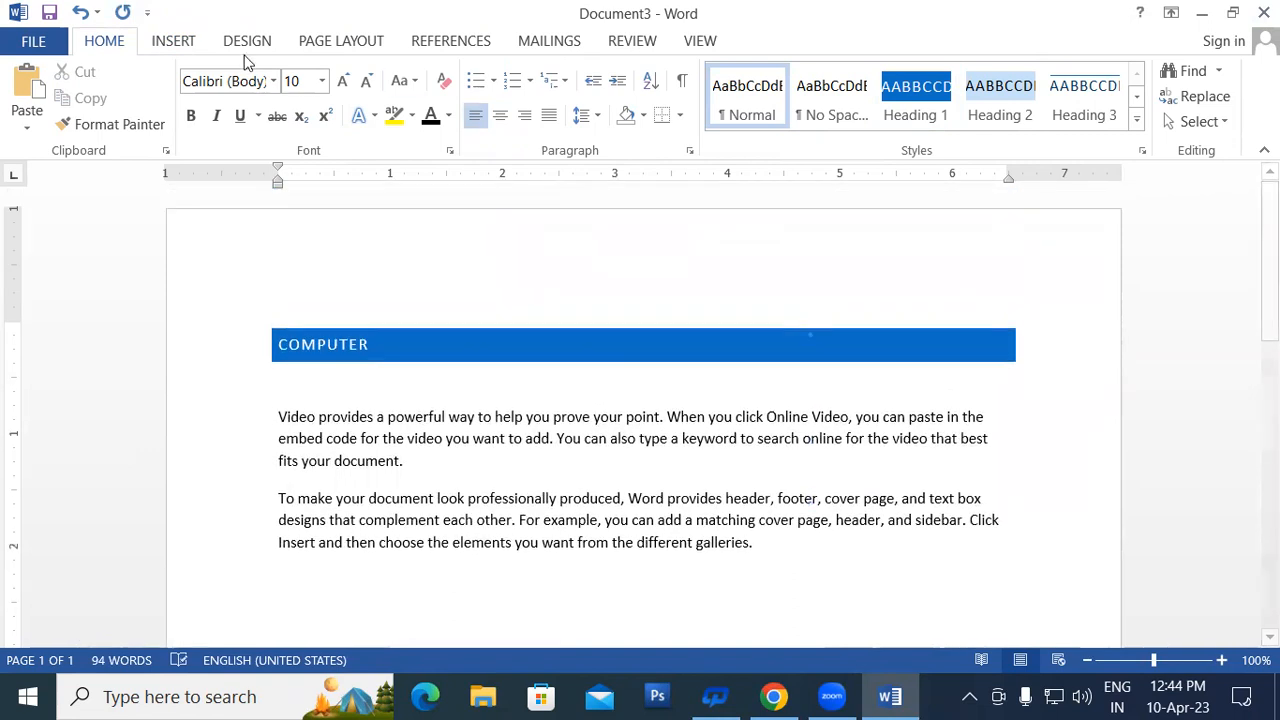
Save the document as COMPUTER in the Documents folder, and close it.
click(50, 38)
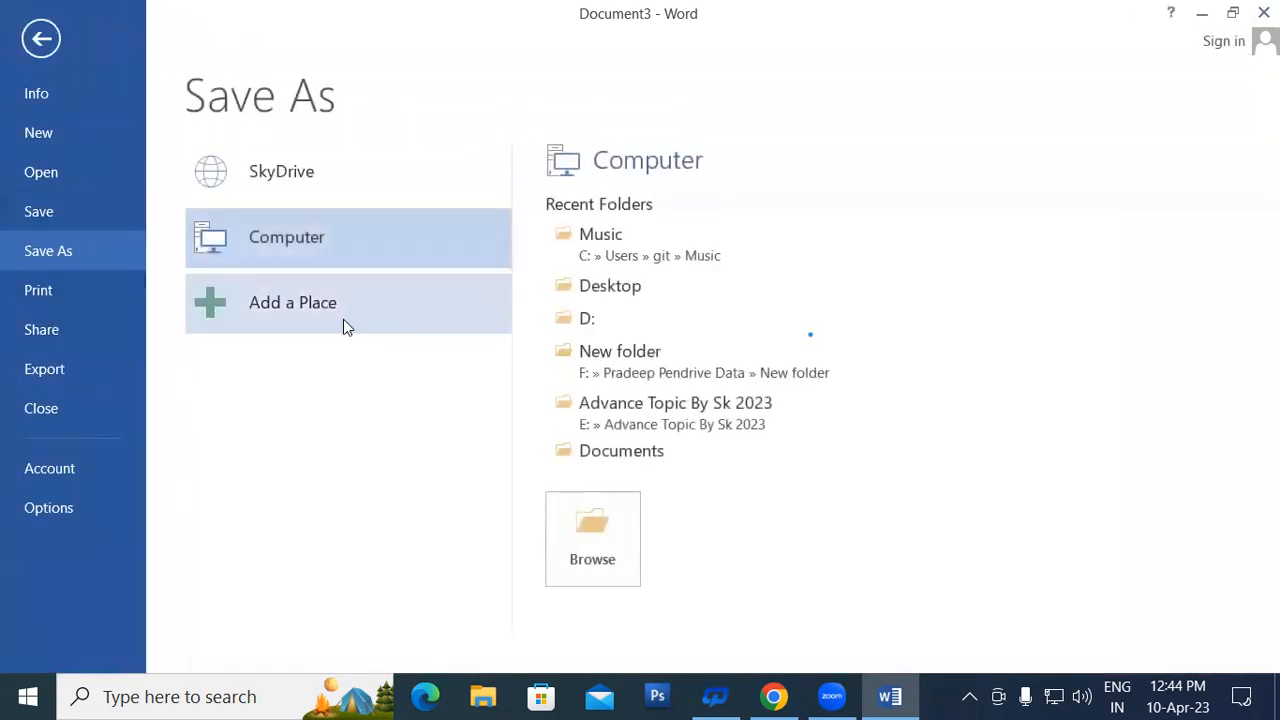
click(610, 555)
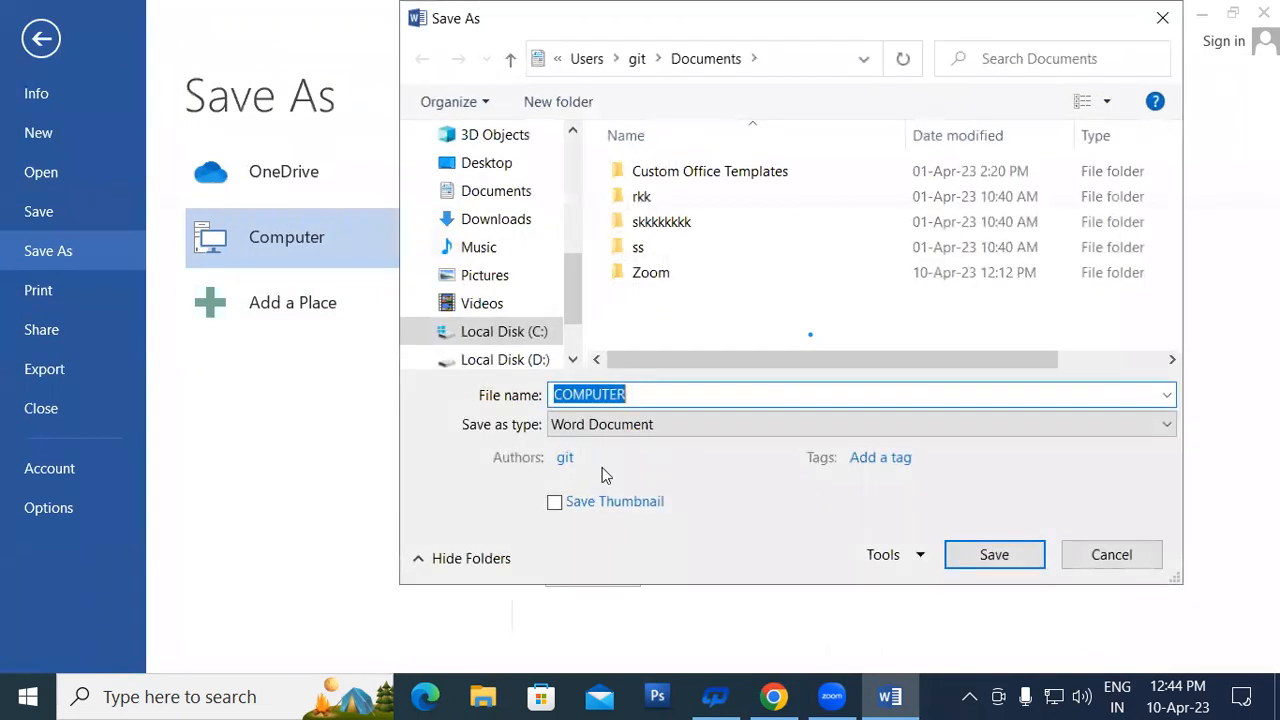
click(990, 554)
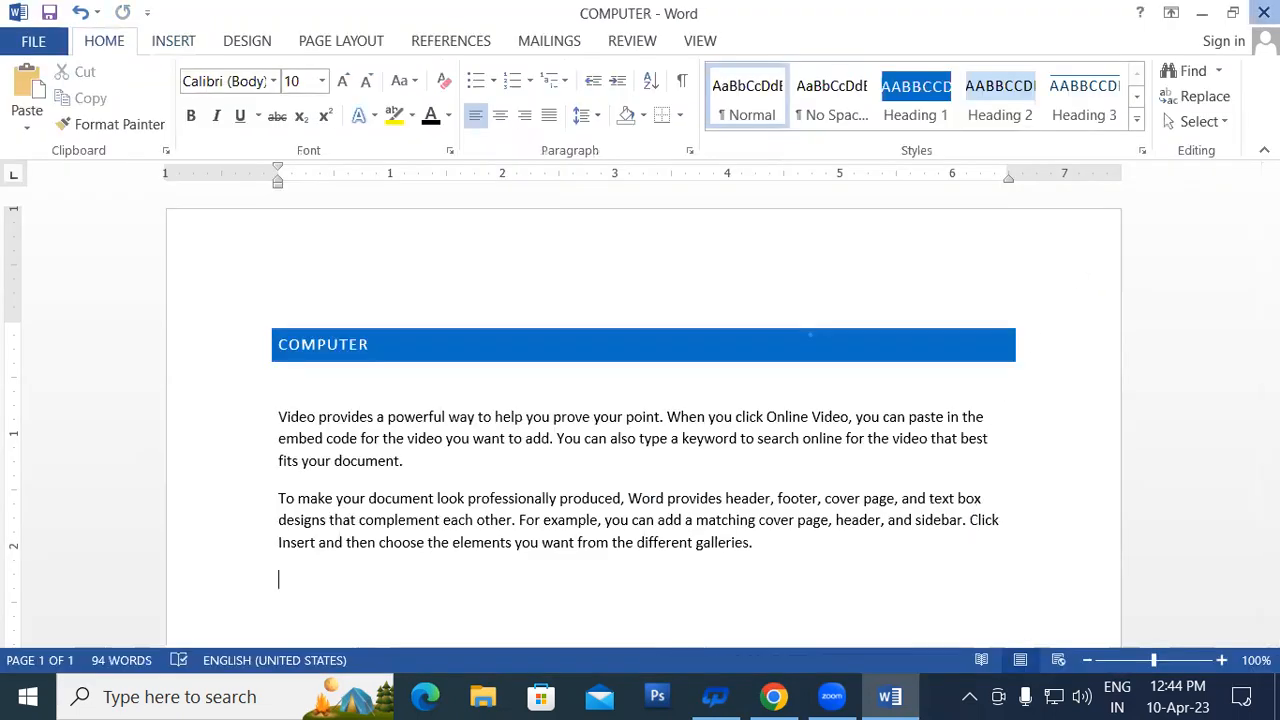
click(1264, 12)
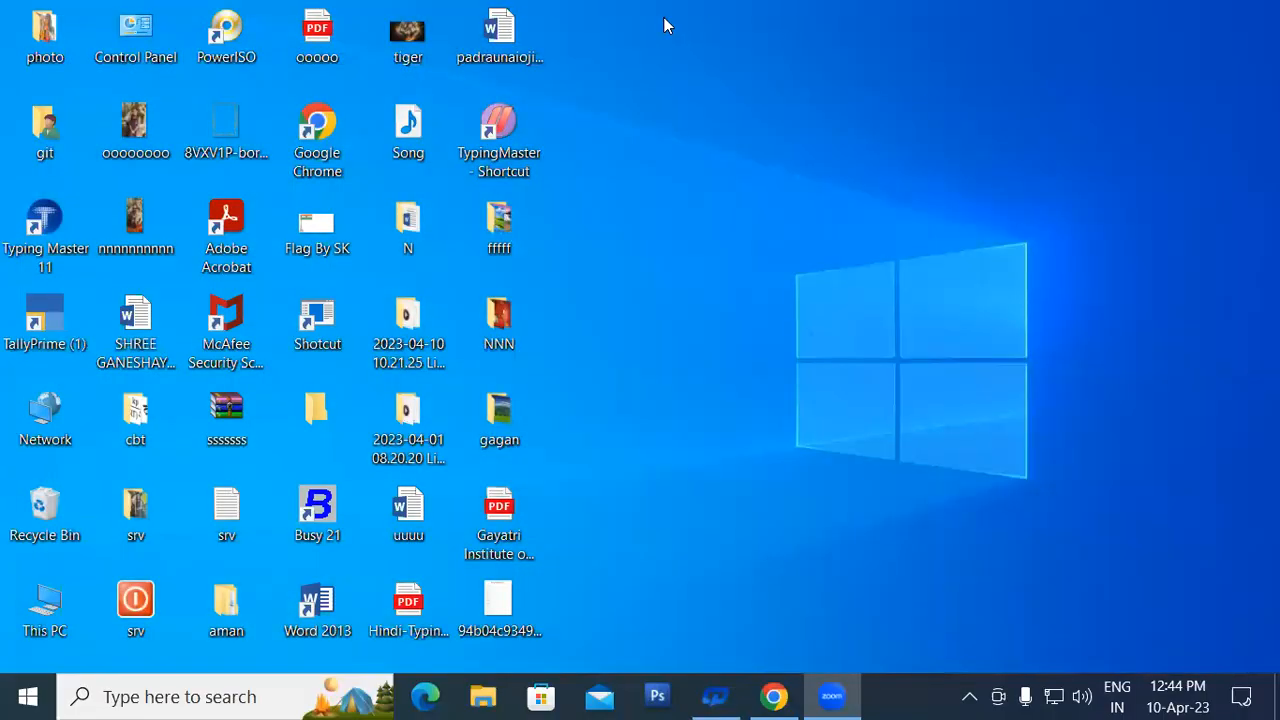
Start Word again with a new blank document, and enter the text COMPUTER.
key(super+r)
key(Return)
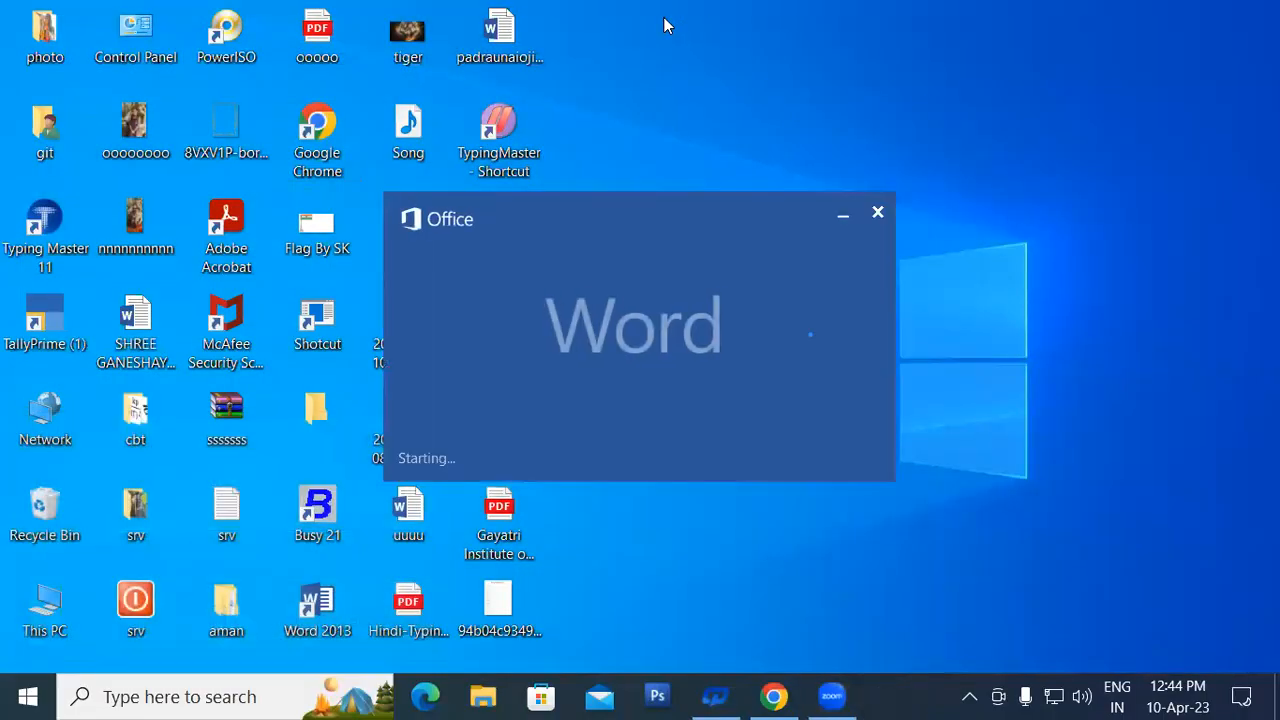
click(544, 198)
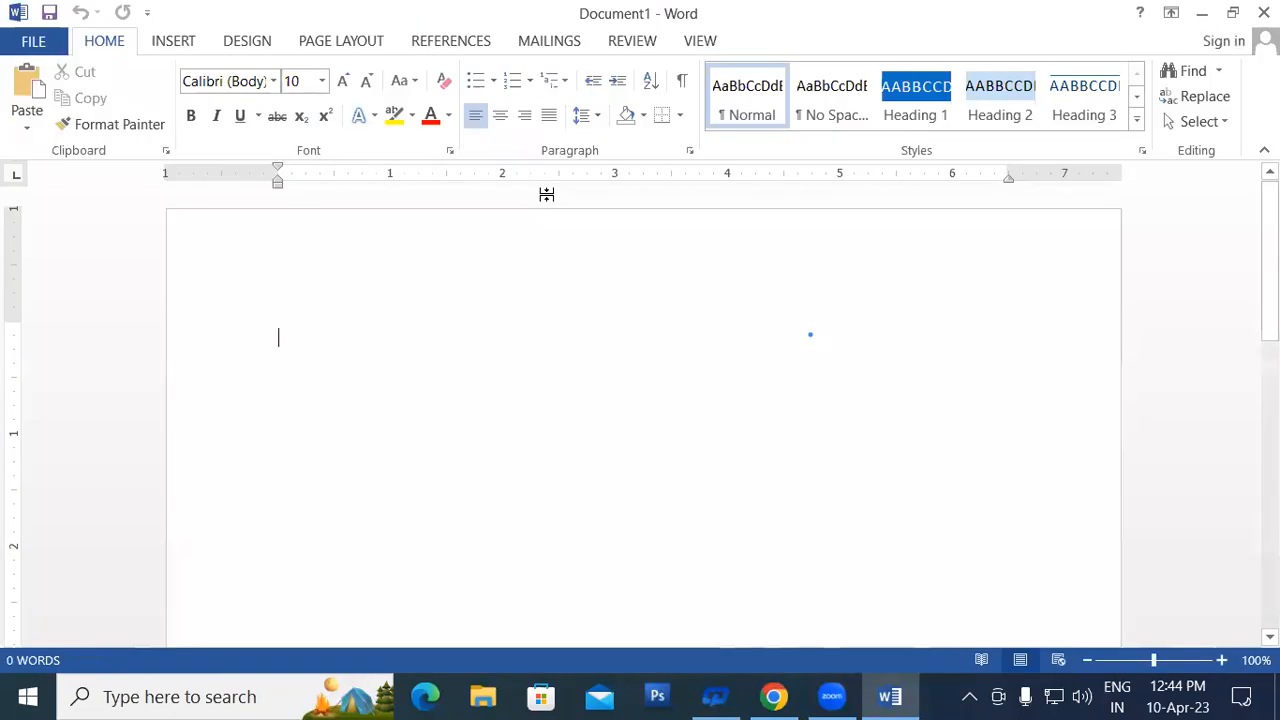
text(COMPUTER)
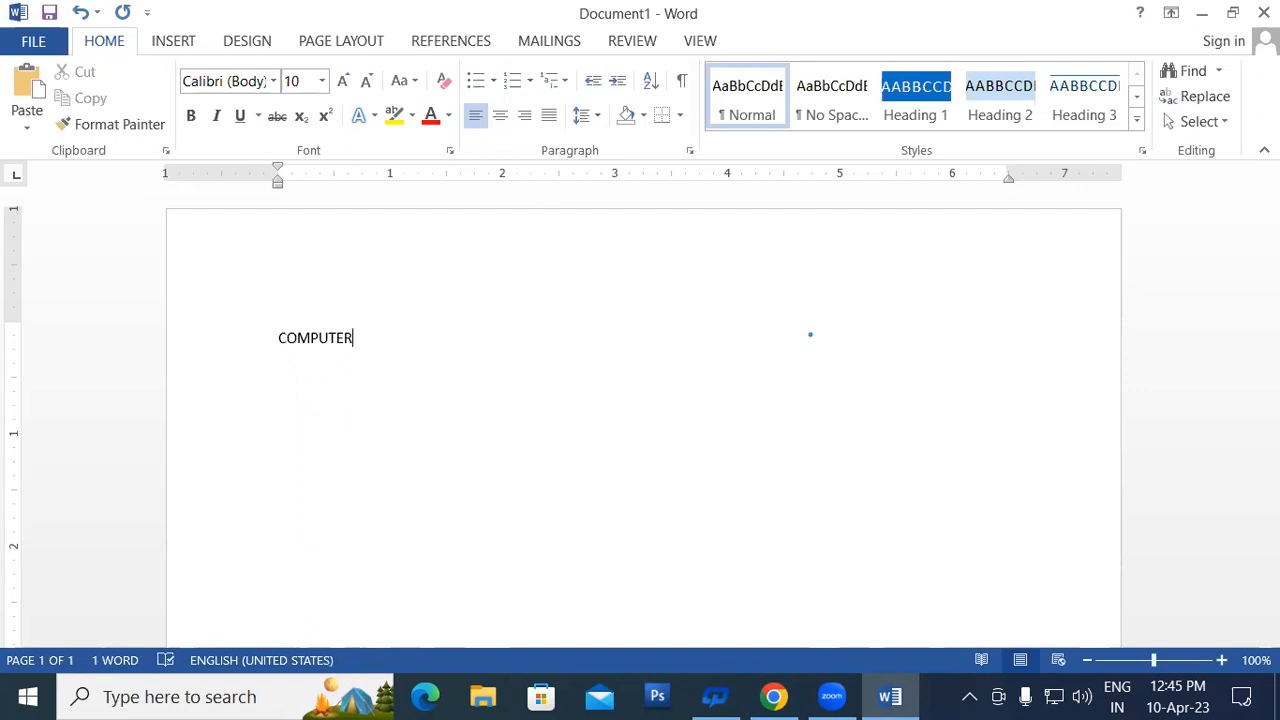
drag(370, 329, 344, 333)
click(504, 371)
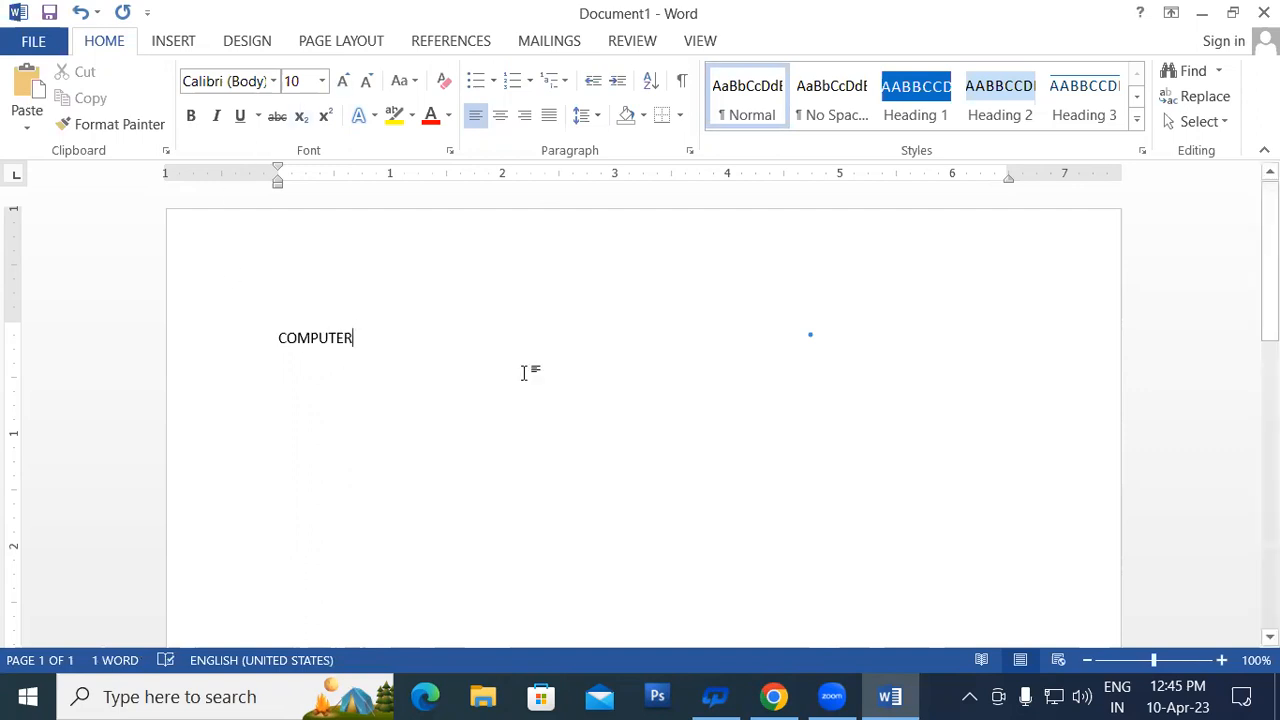
Start inserting a hyperlink on the word COMPUTER, and browse the files in the Desktop folder.
click(1221, 660)
click(1221, 660)
click(1221, 660)
click(1221, 660)
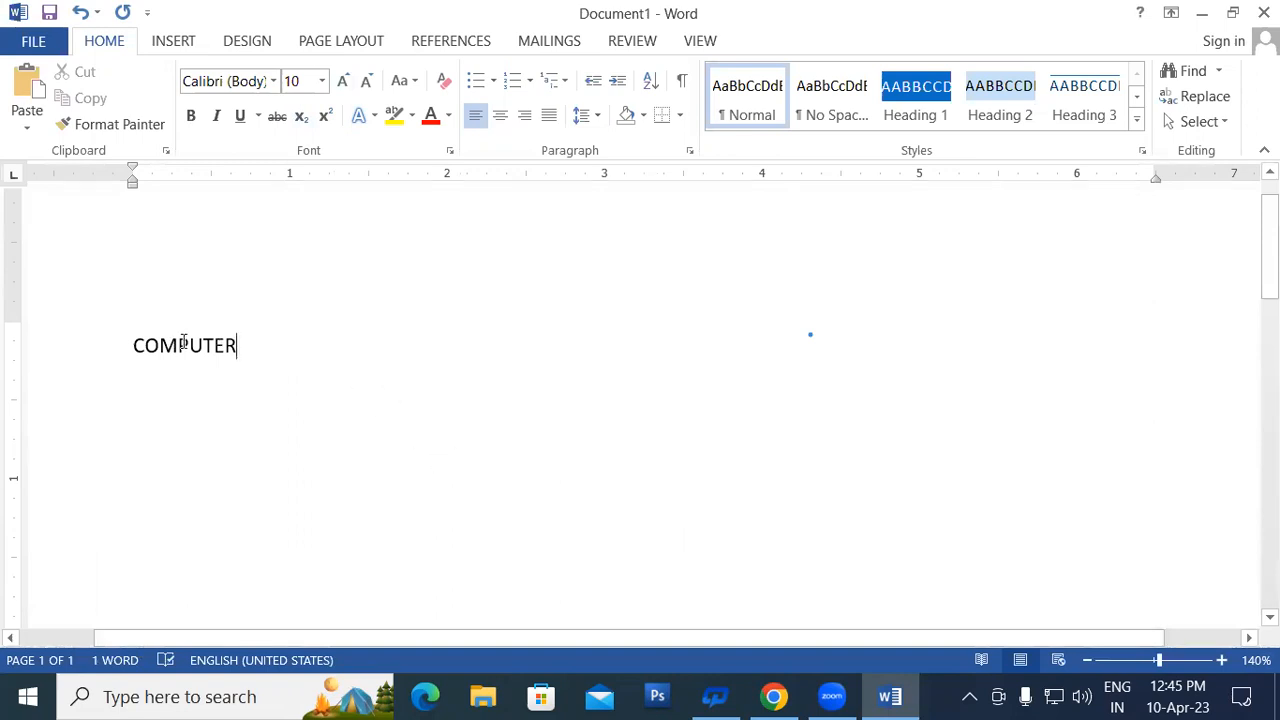
drag(257, 343, 114, 343)
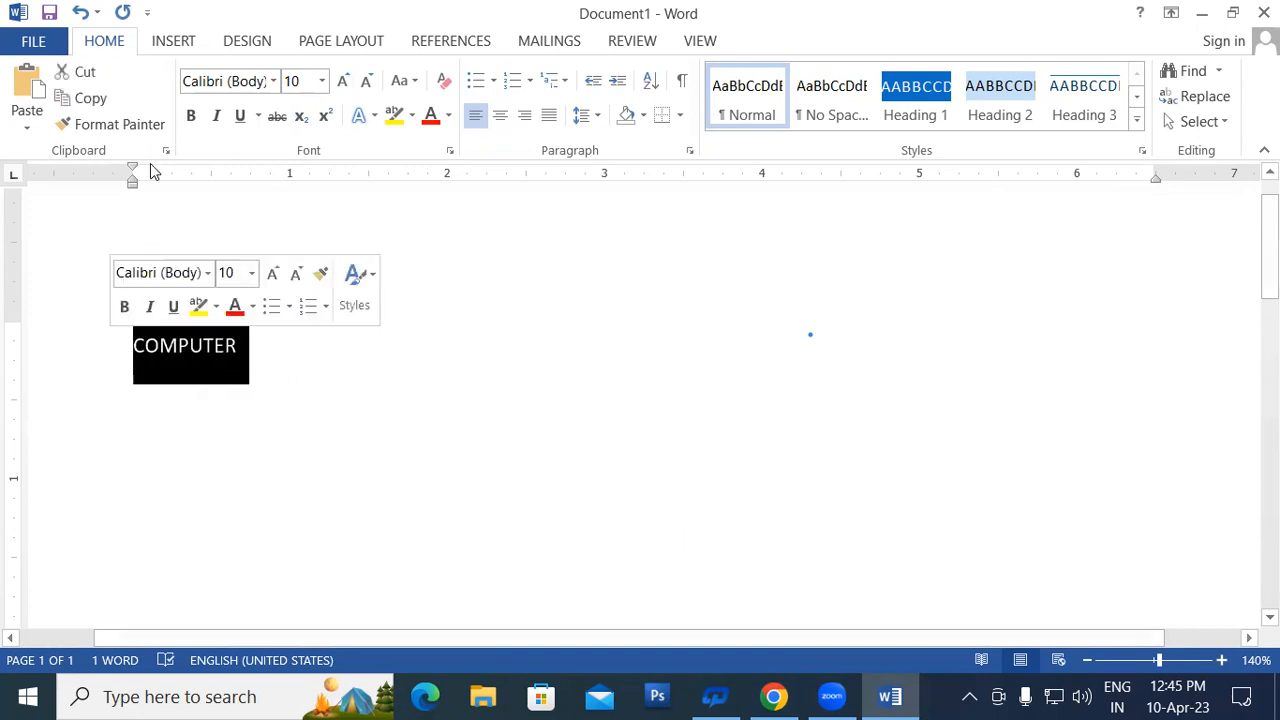
click(192, 42)
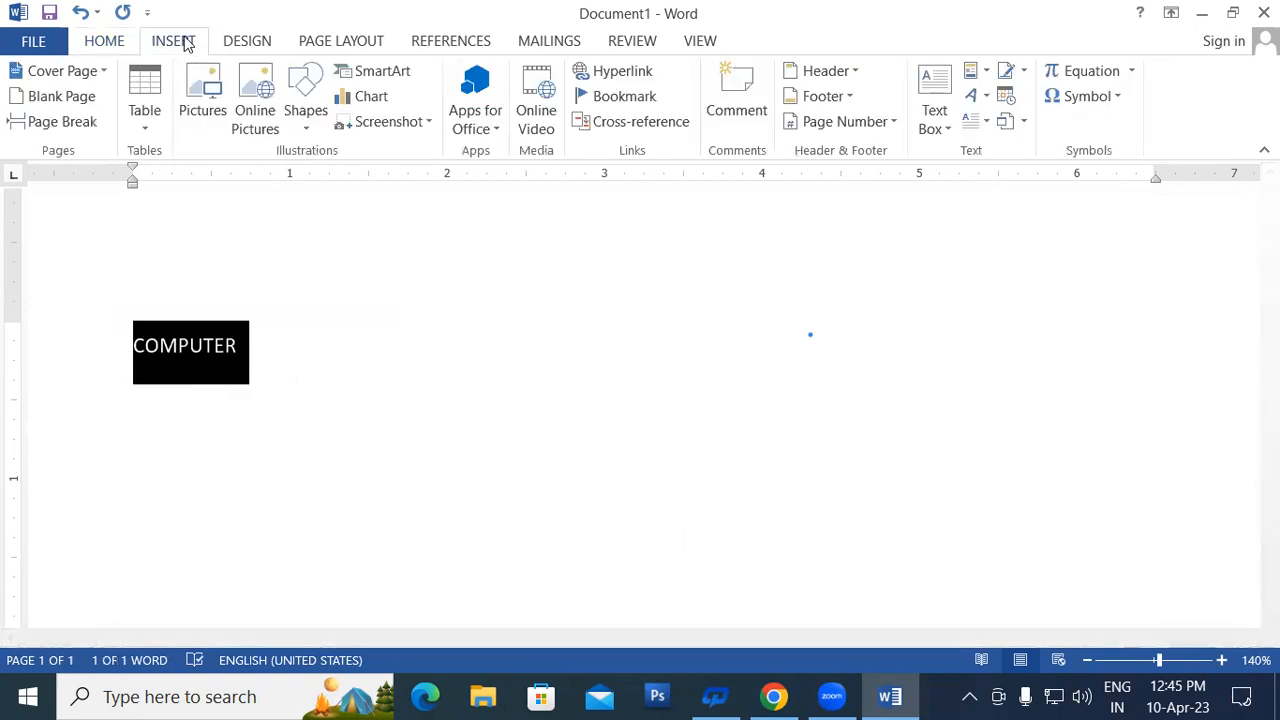
click(597, 74)
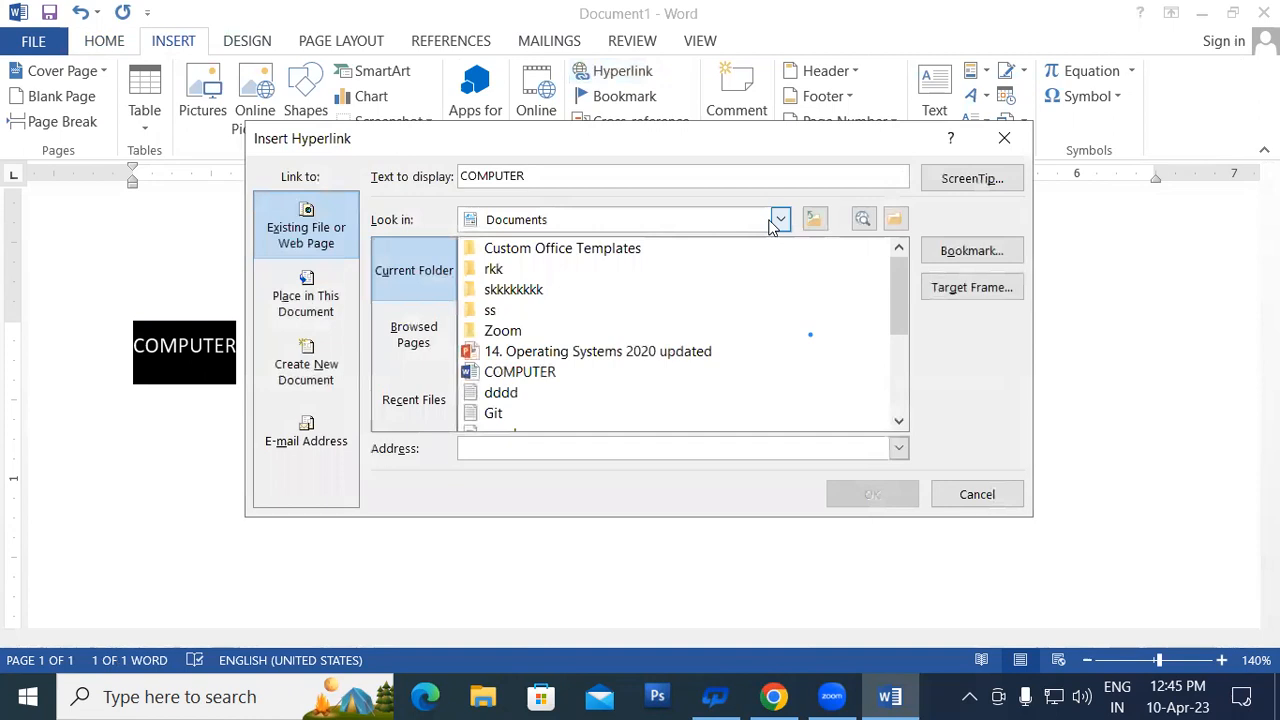
click(779, 221)
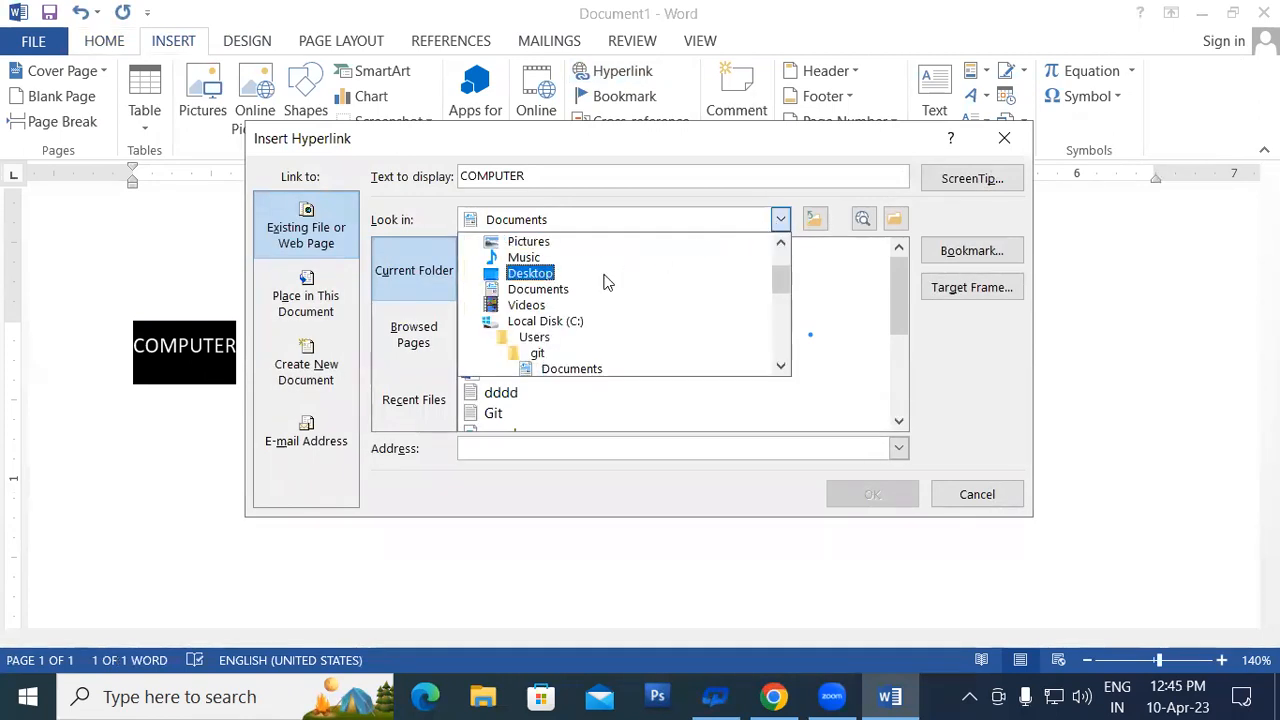
click(528, 273)
drag(900, 283, 900, 360)
Set the hyperlink's address to COMPUTER, and insert the link.
click(511, 453)
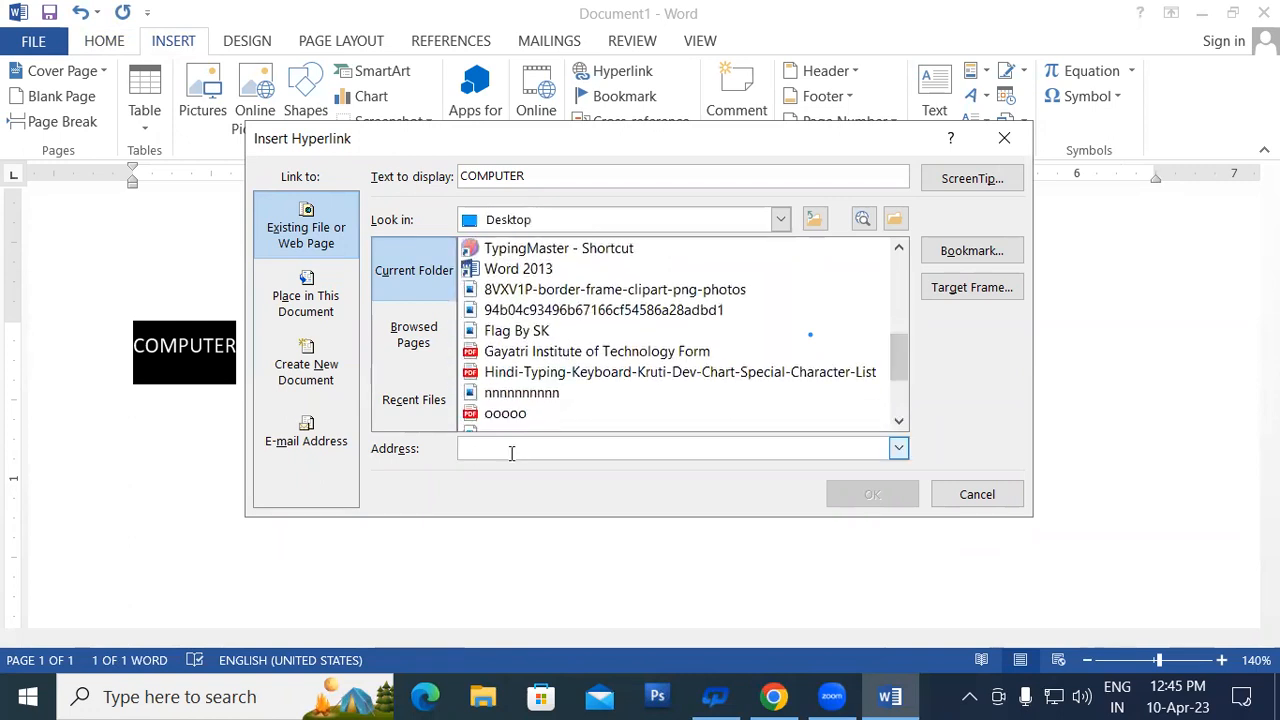
text(COMP)
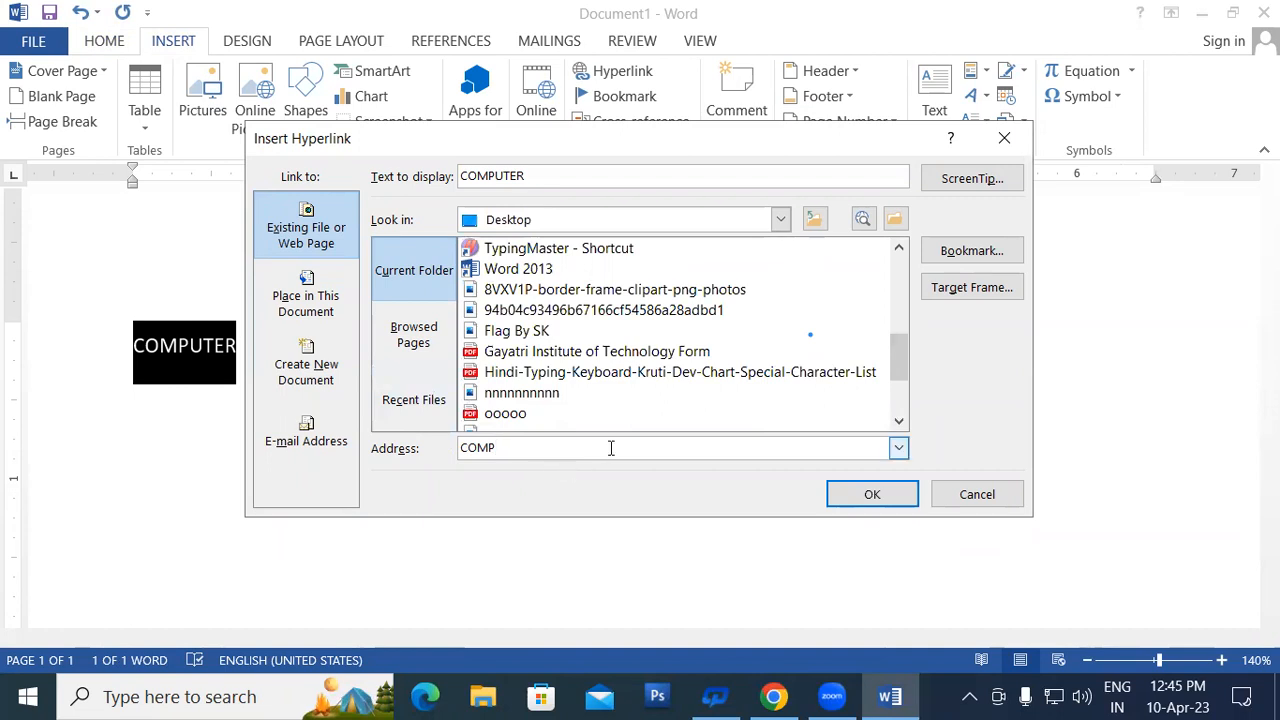
text(UTER)
key(Return)
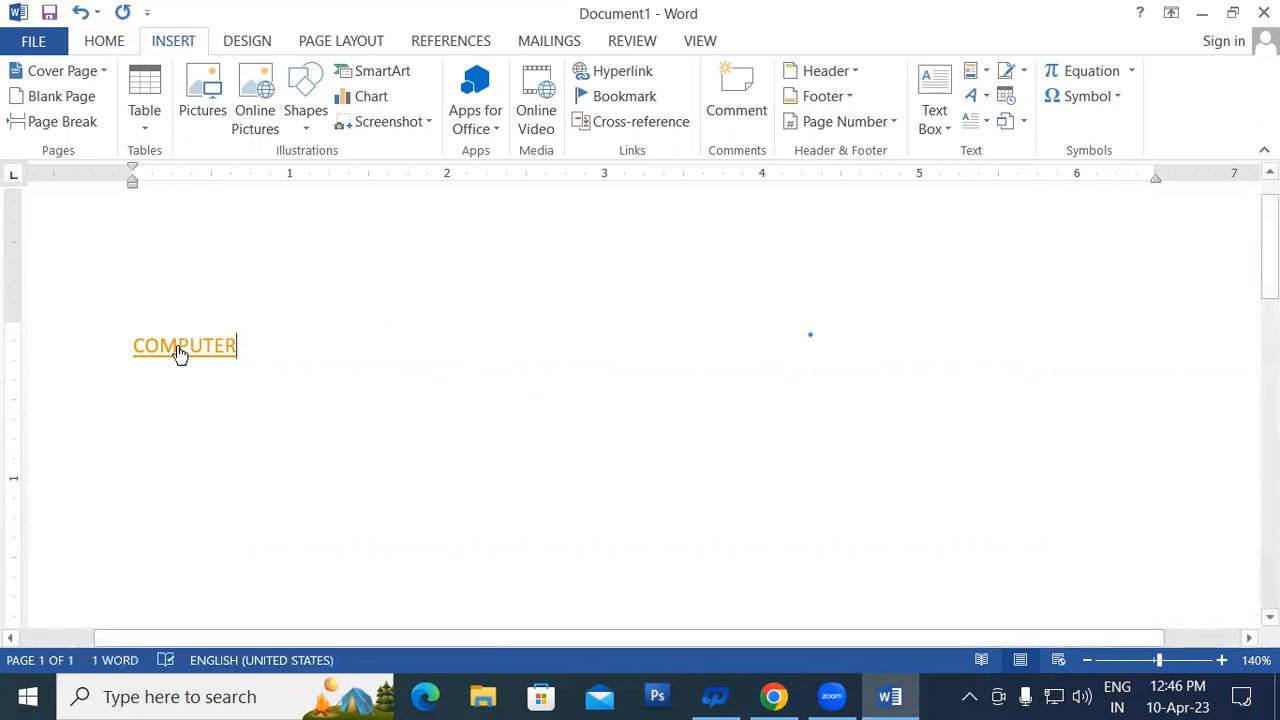
Follow the COMPUTER hyperlink to test it, and replace the linked word with plain text COMPUTER.
ctrl+click(178, 347)
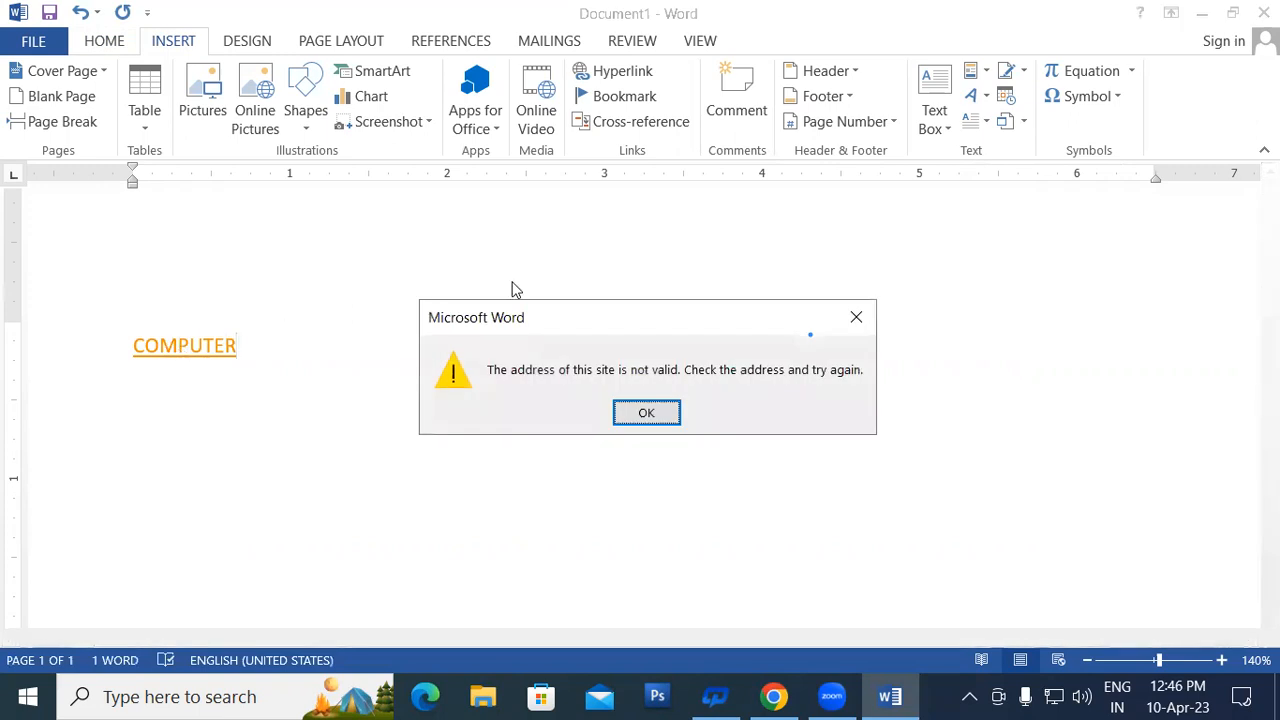
click(852, 316)
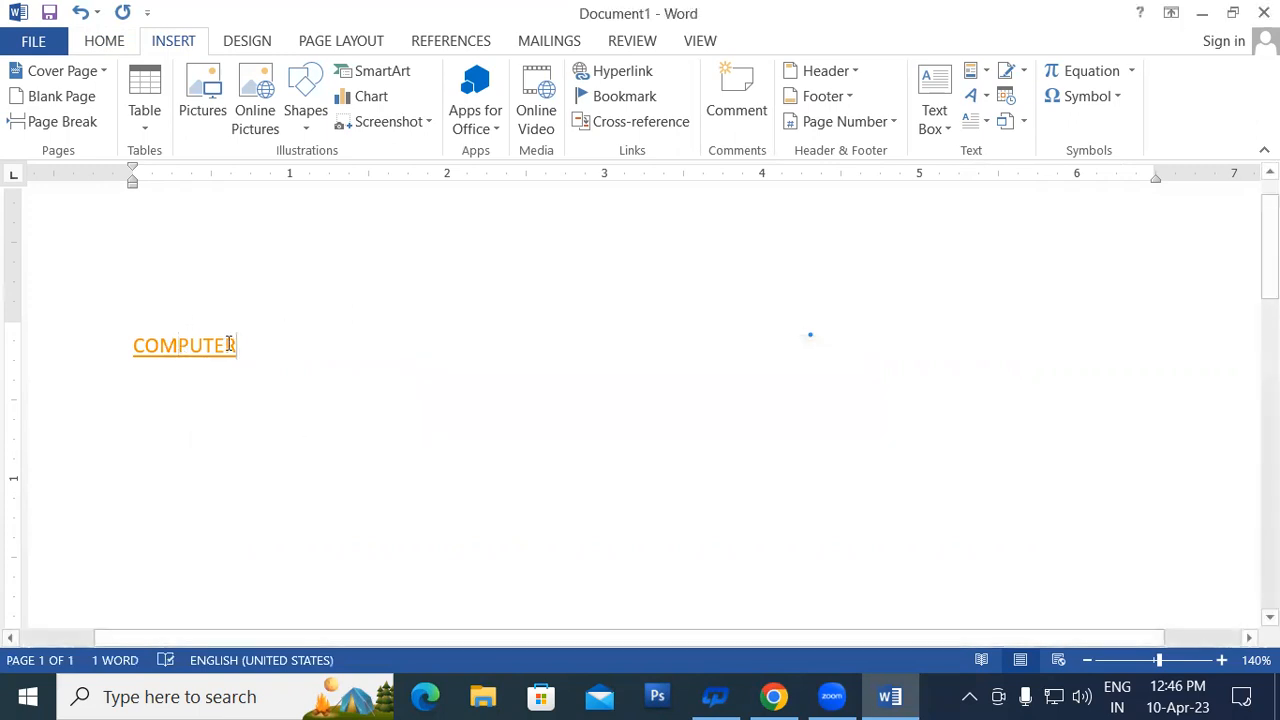
click(103, 348)
text(COMPUTER)
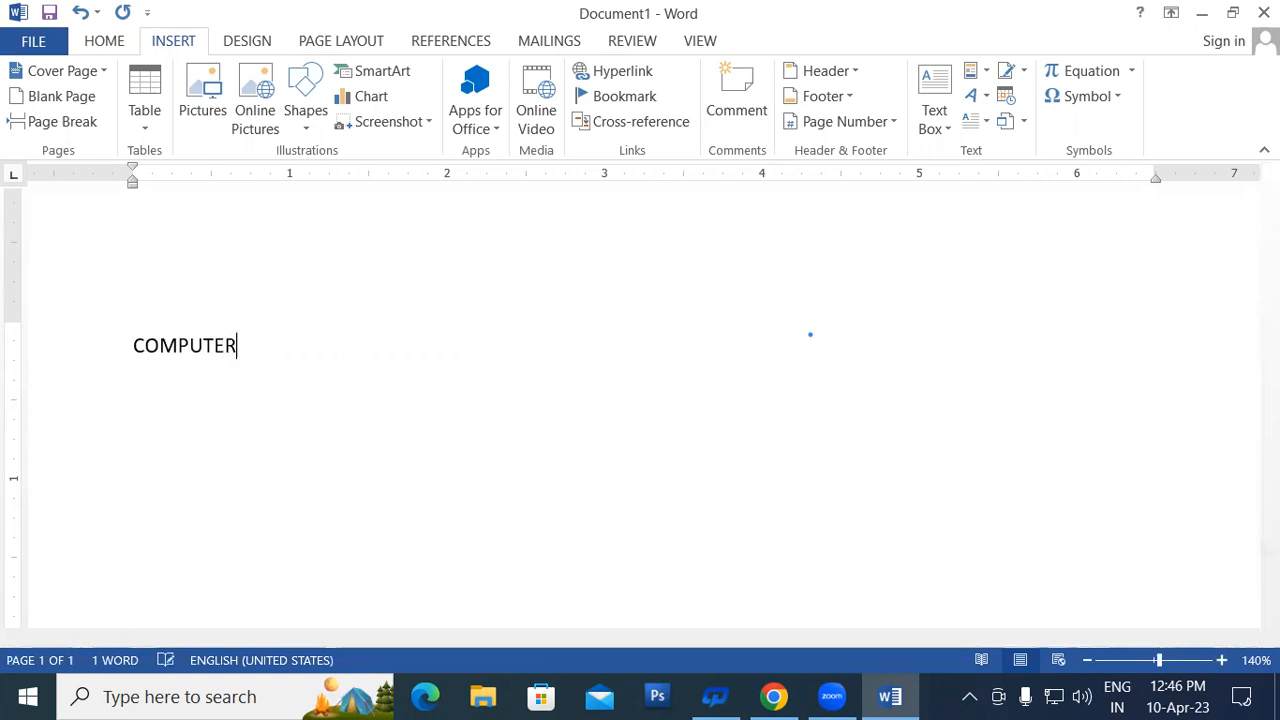
Link the word COMPUTER to the SHREE GANESHAYA NAMAH document in the Desktop folder.
click(78, 358)
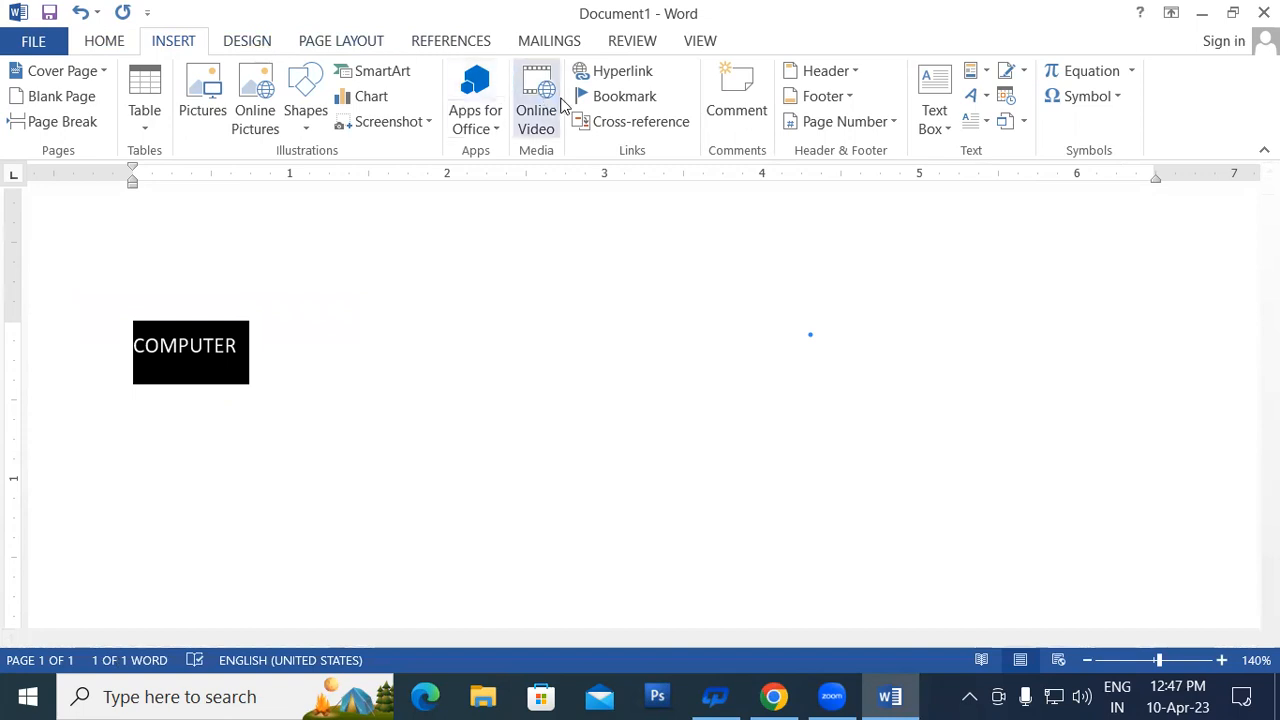
click(614, 71)
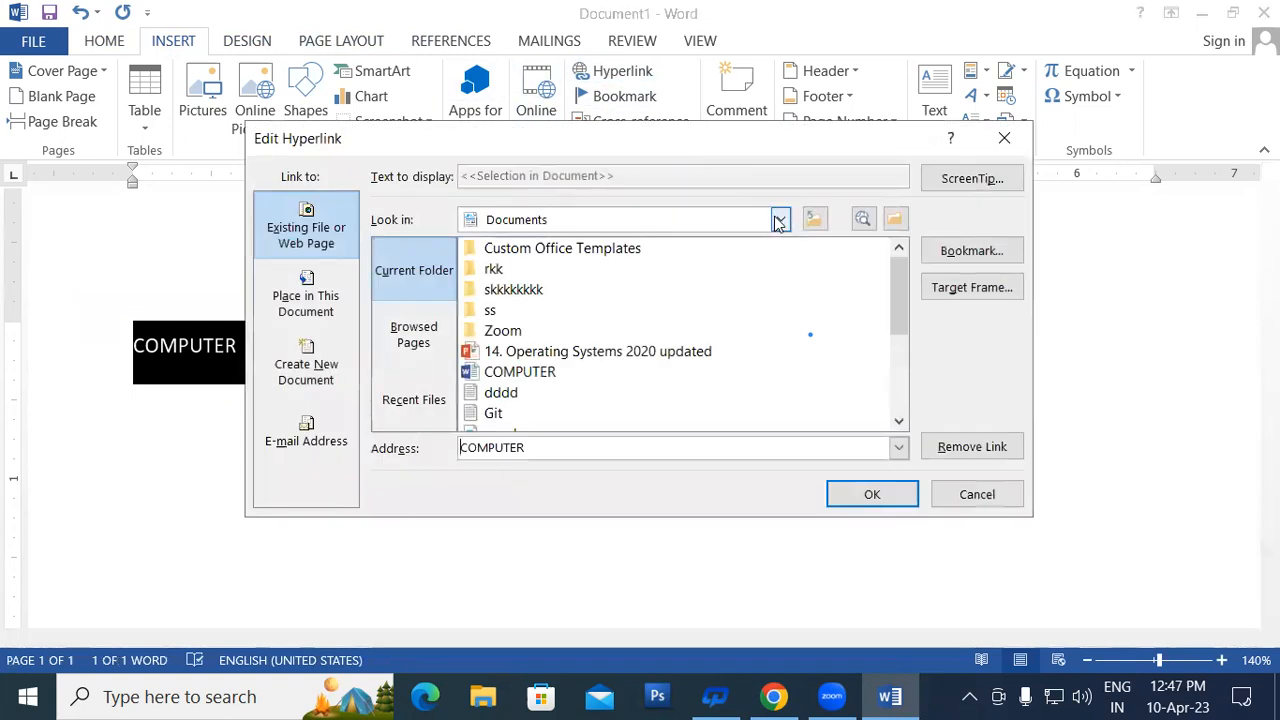
click(779, 221)
click(531, 270)
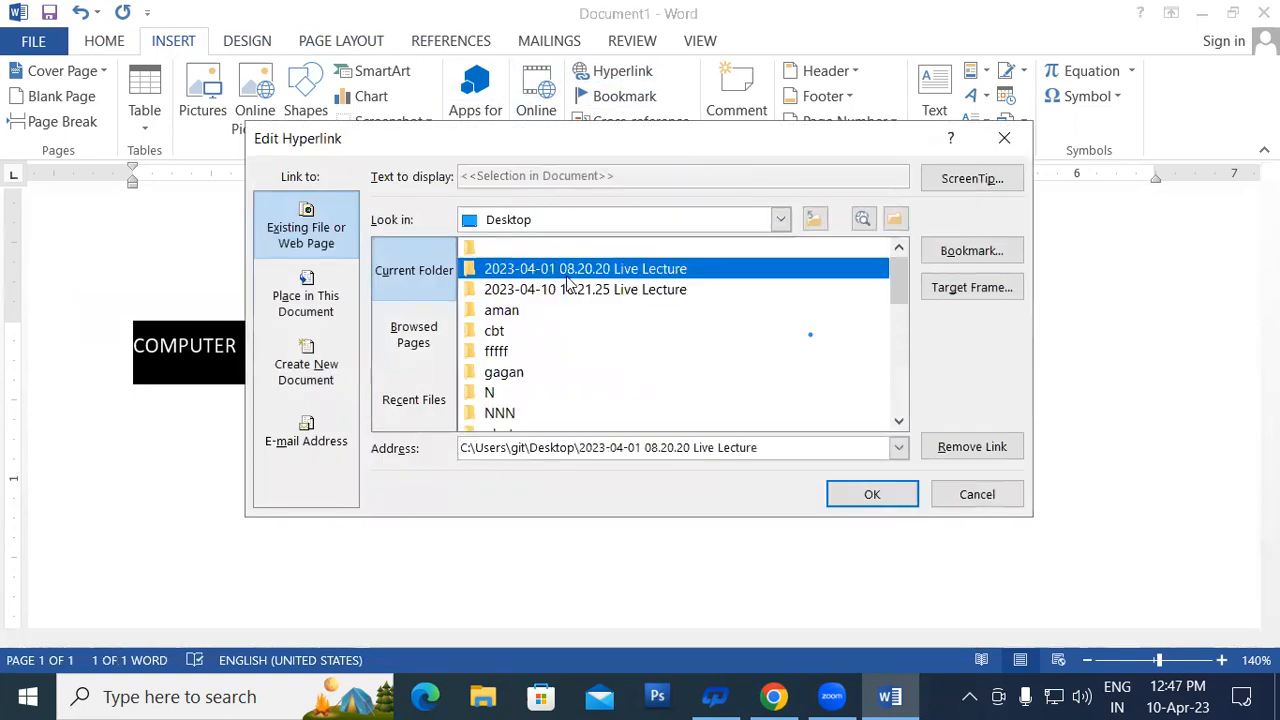
drag(890, 295, 879, 395)
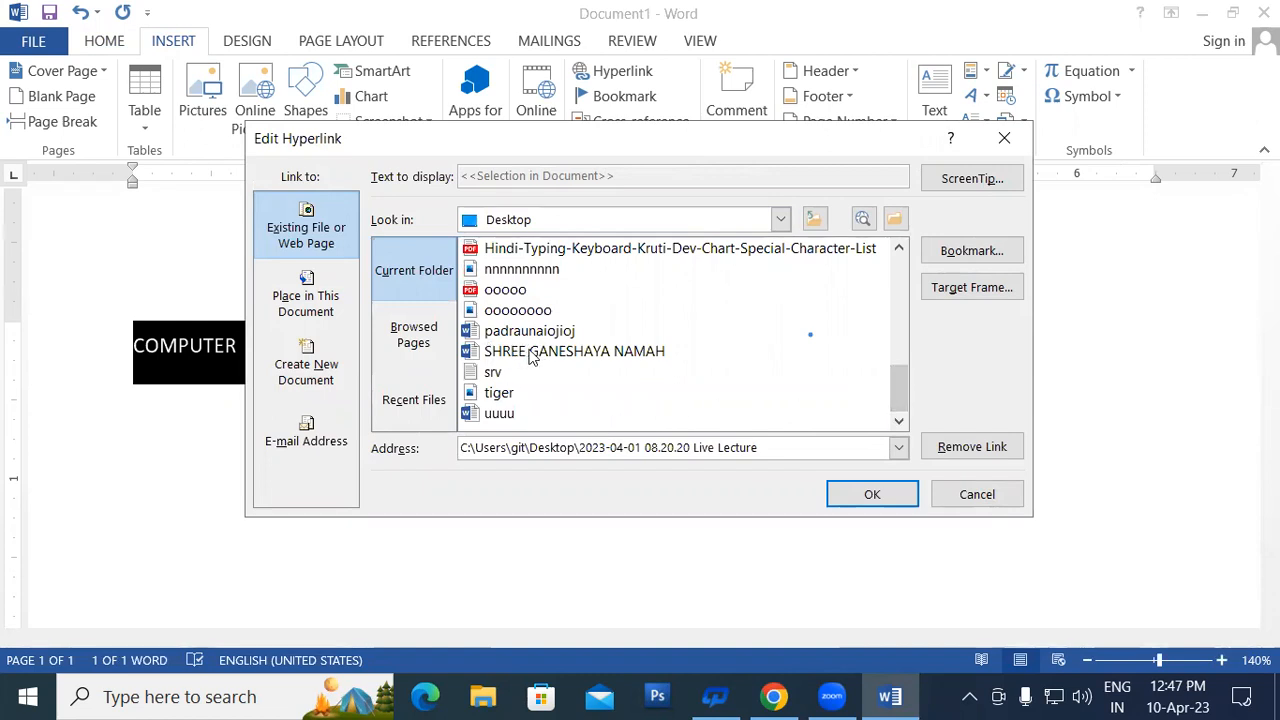
click(602, 353)
click(862, 497)
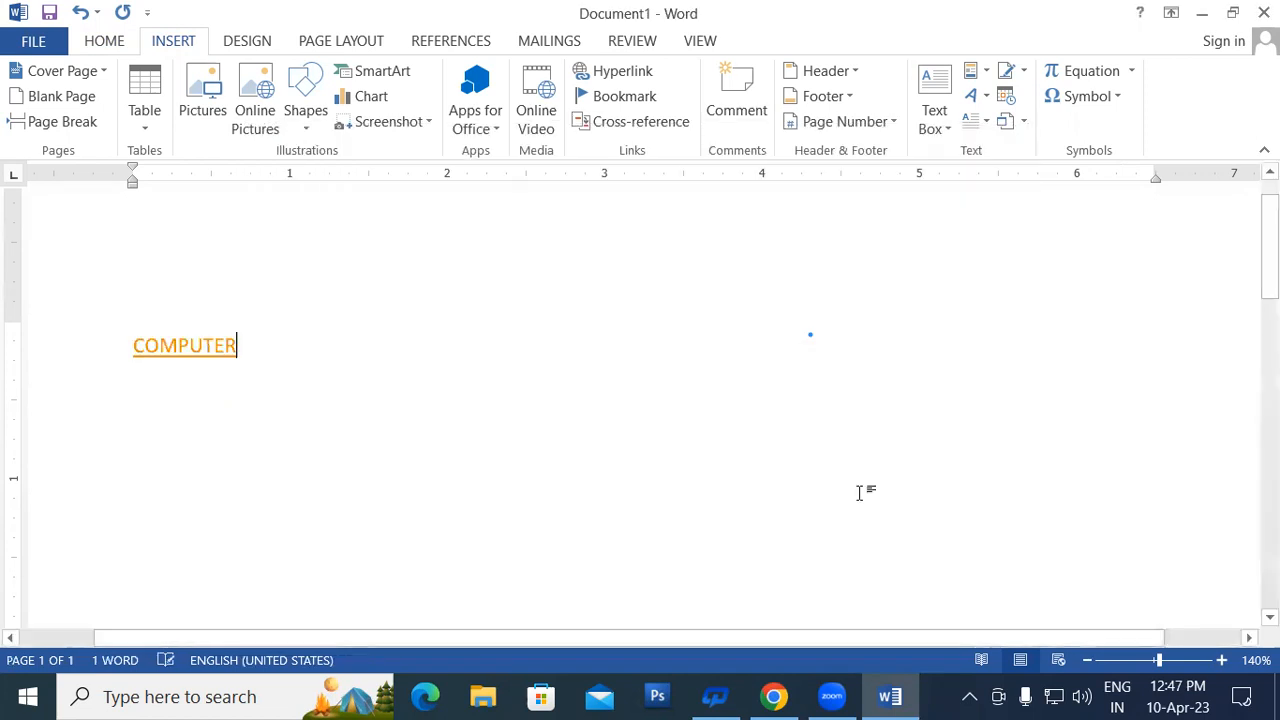
Follow the COMPUTER hyperlink past the security notice, look over the linked document, and close it.
ctrl+click(177, 346)
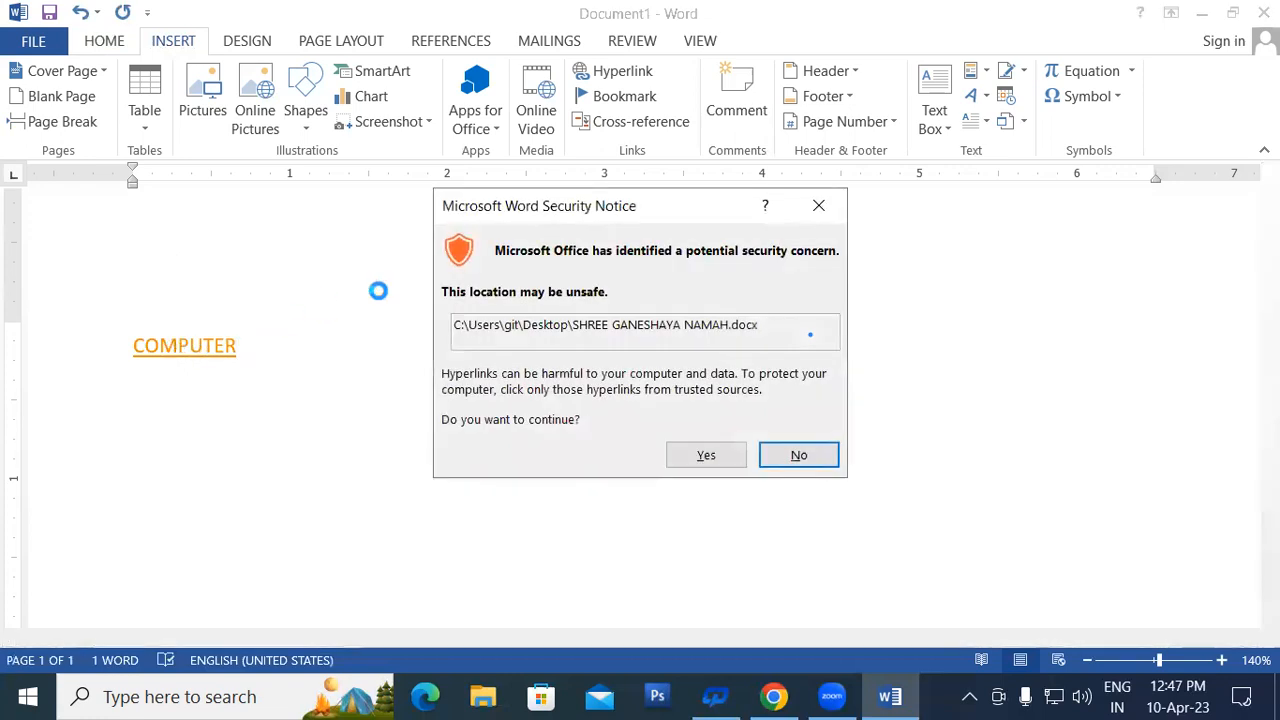
click(705, 458)
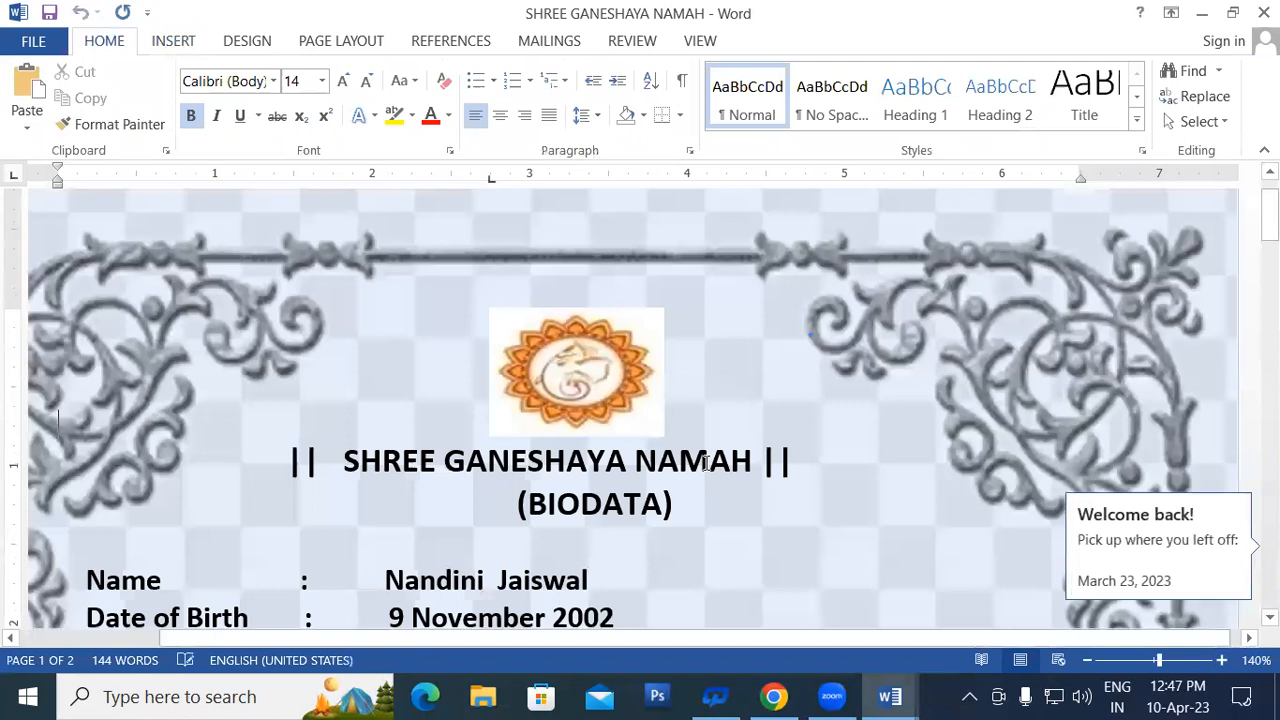
mouse_move(1270, 212)
mouse_down()
mouse_move(1270, 420)
mouse_move(1270, 206)
mouse_up()
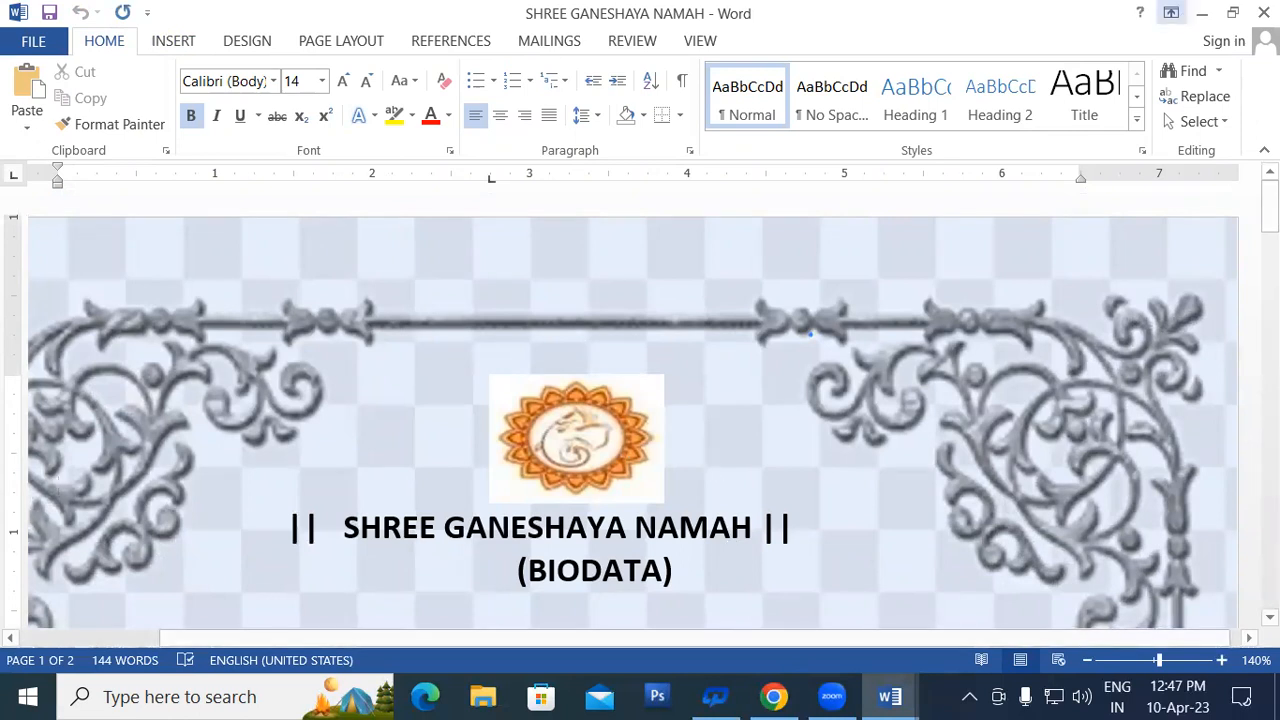
click(1264, 13)
Replace the linked word with the plain text COMPUTER.
drag(262, 348, 10, 355)
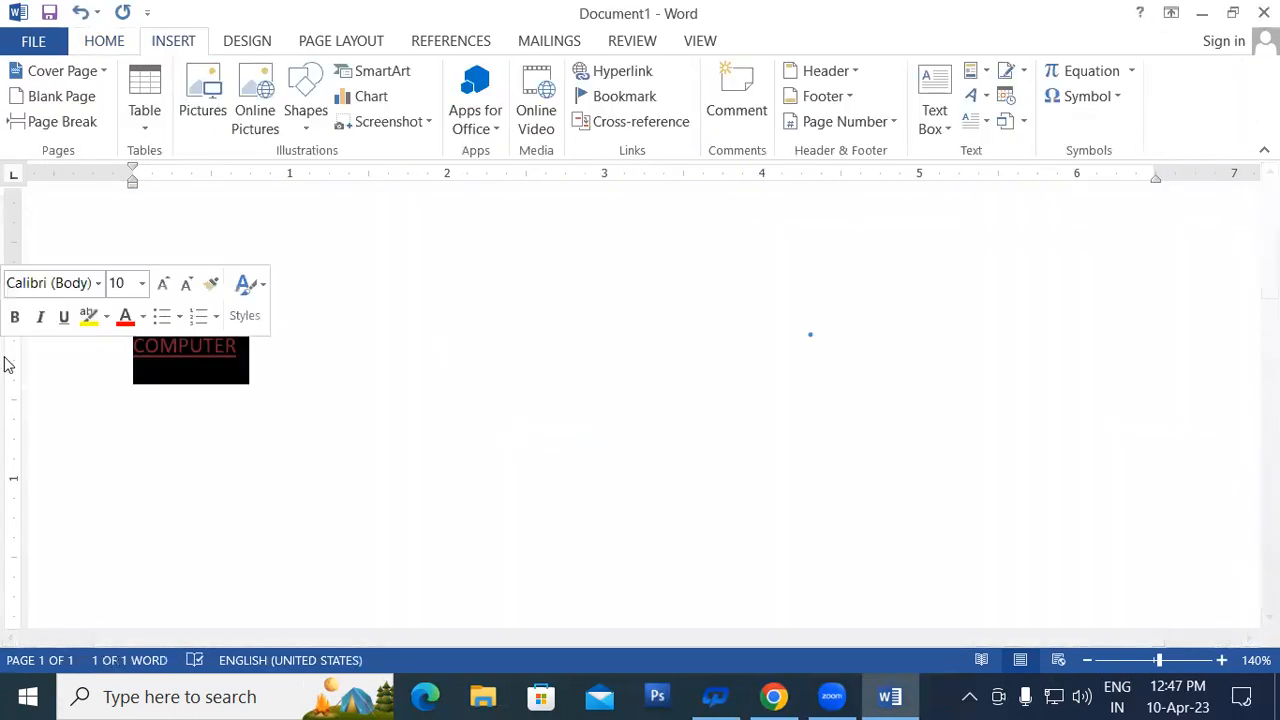
text(coMPU)
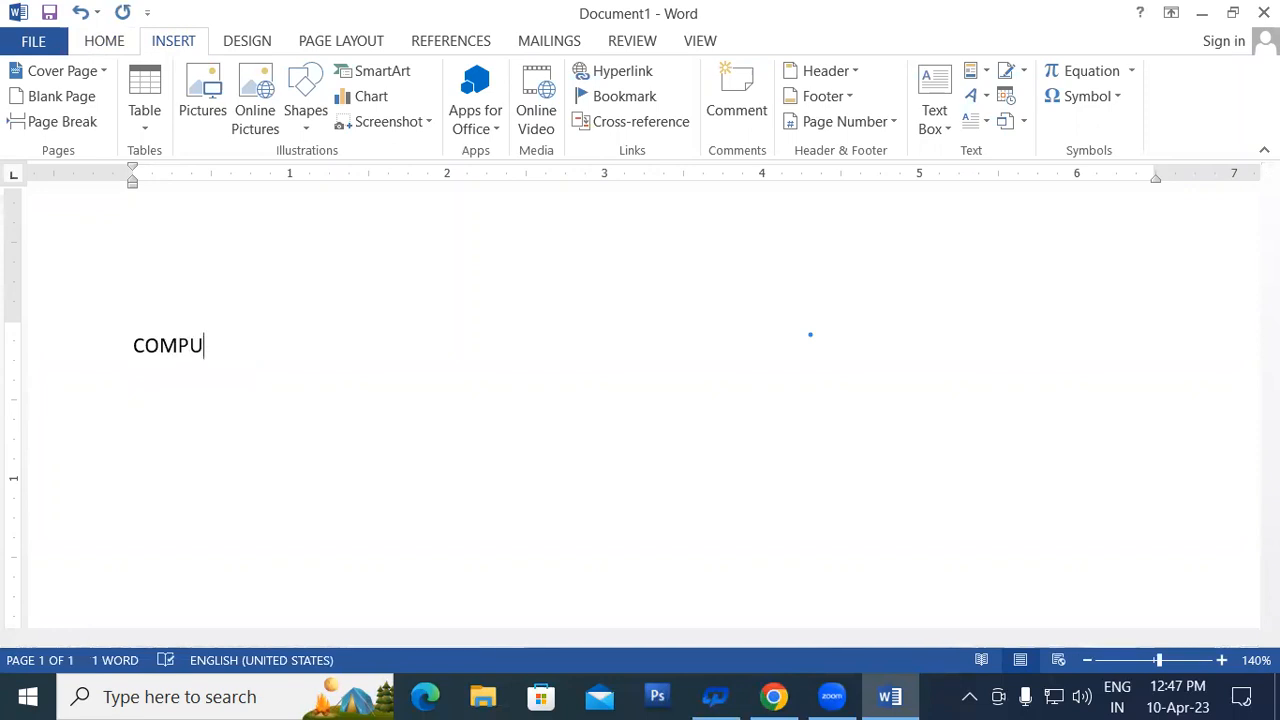
text(TER)
Link the word COMPUTER to the Capture image in the Pictures folder.
drag(249, 331, 126, 346)
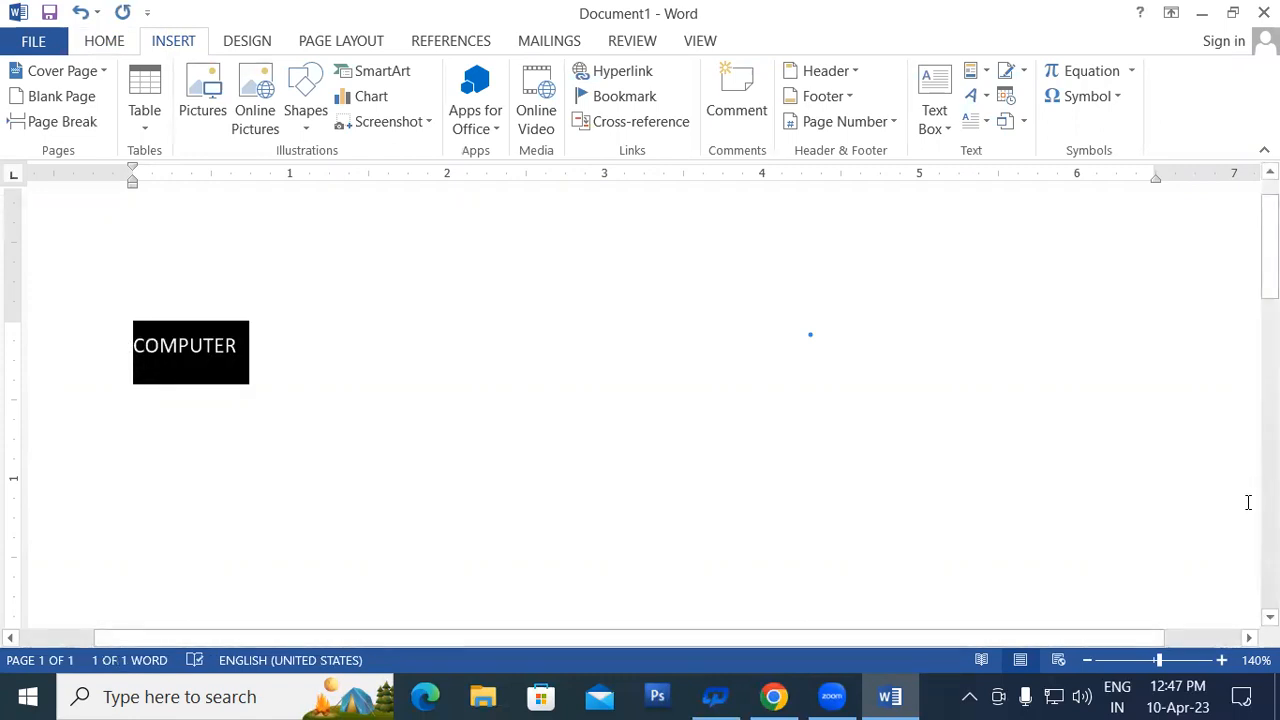
click(596, 78)
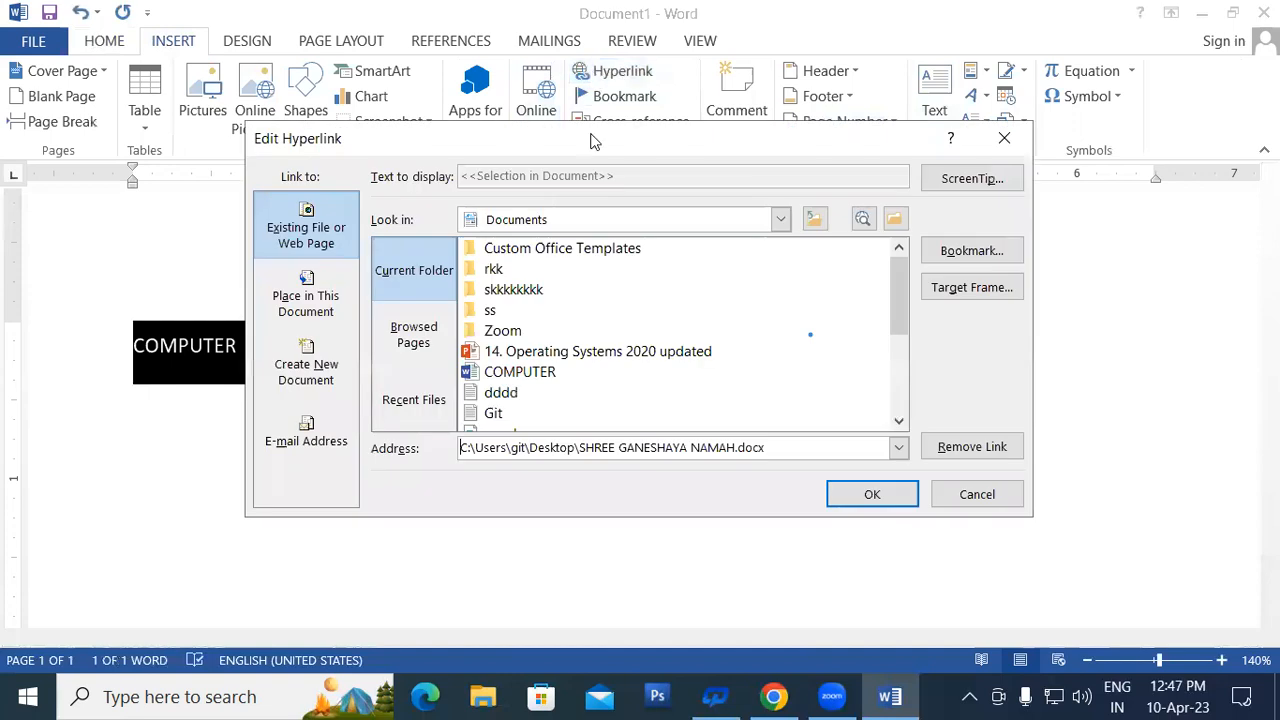
click(780, 219)
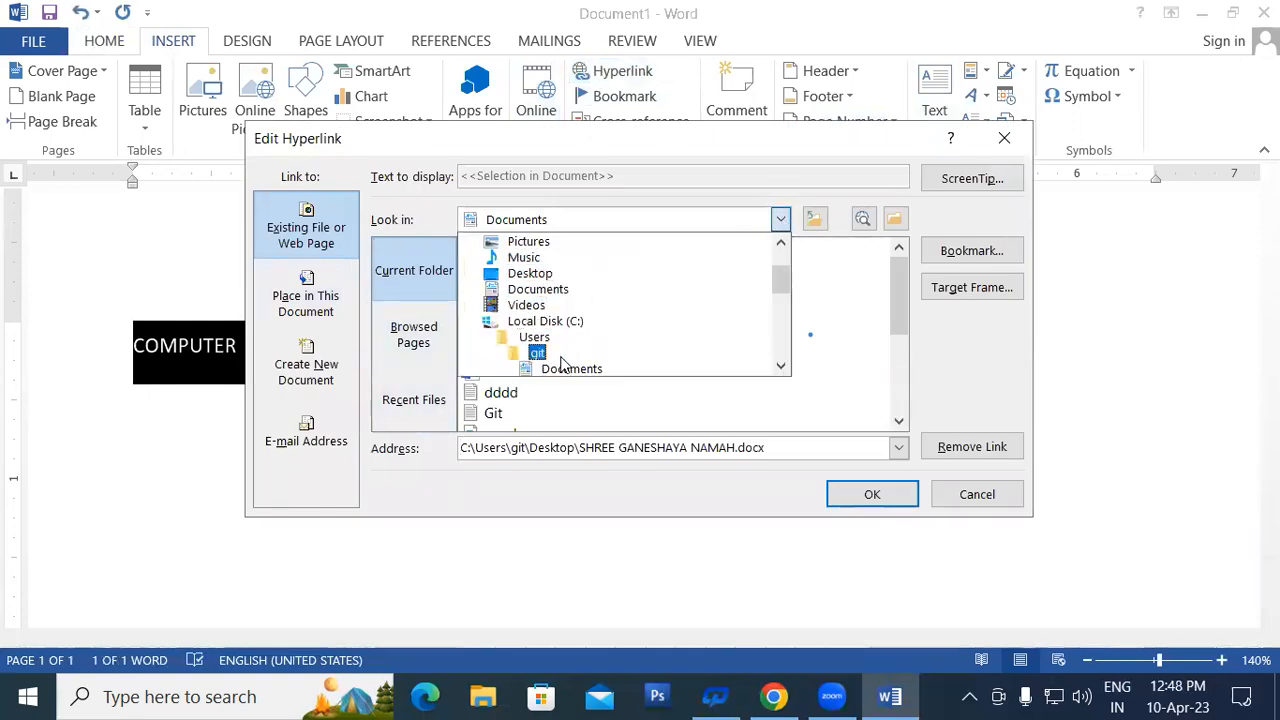
scroll(555, 330, up, 1)
click(518, 274)
click(518, 270)
scroll(560, 398, down, 1)
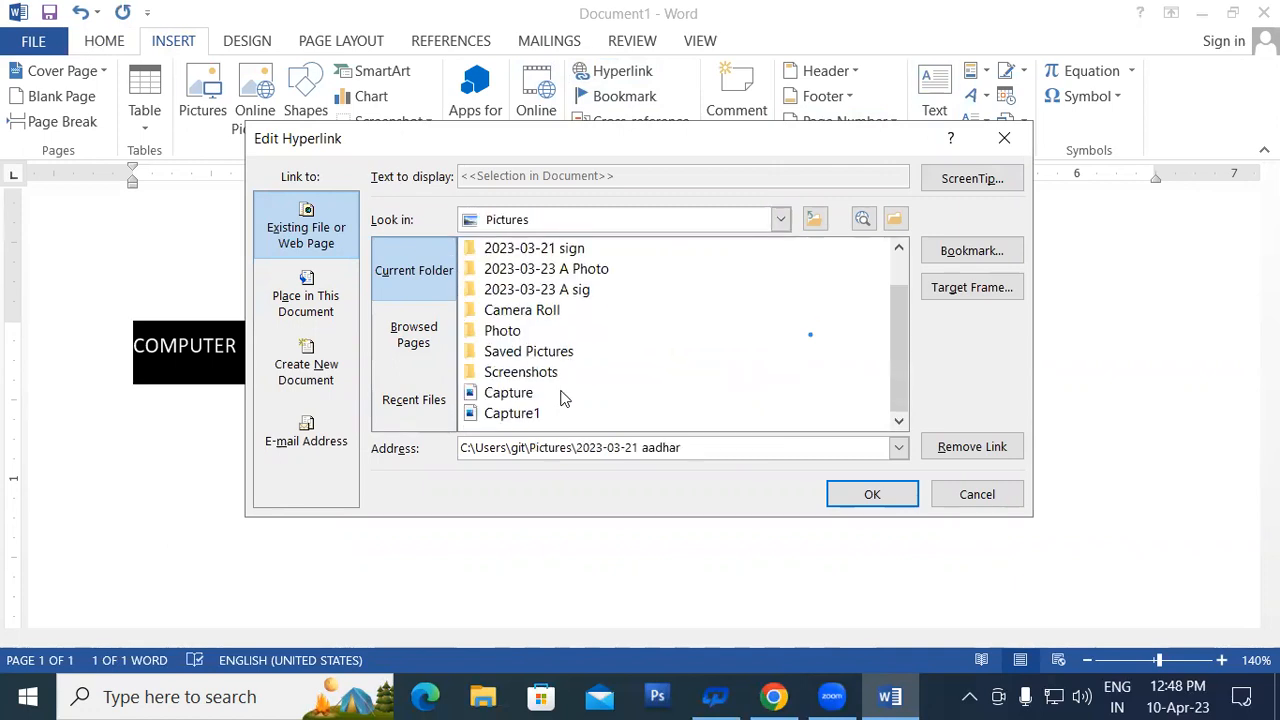
click(502, 395)
click(872, 494)
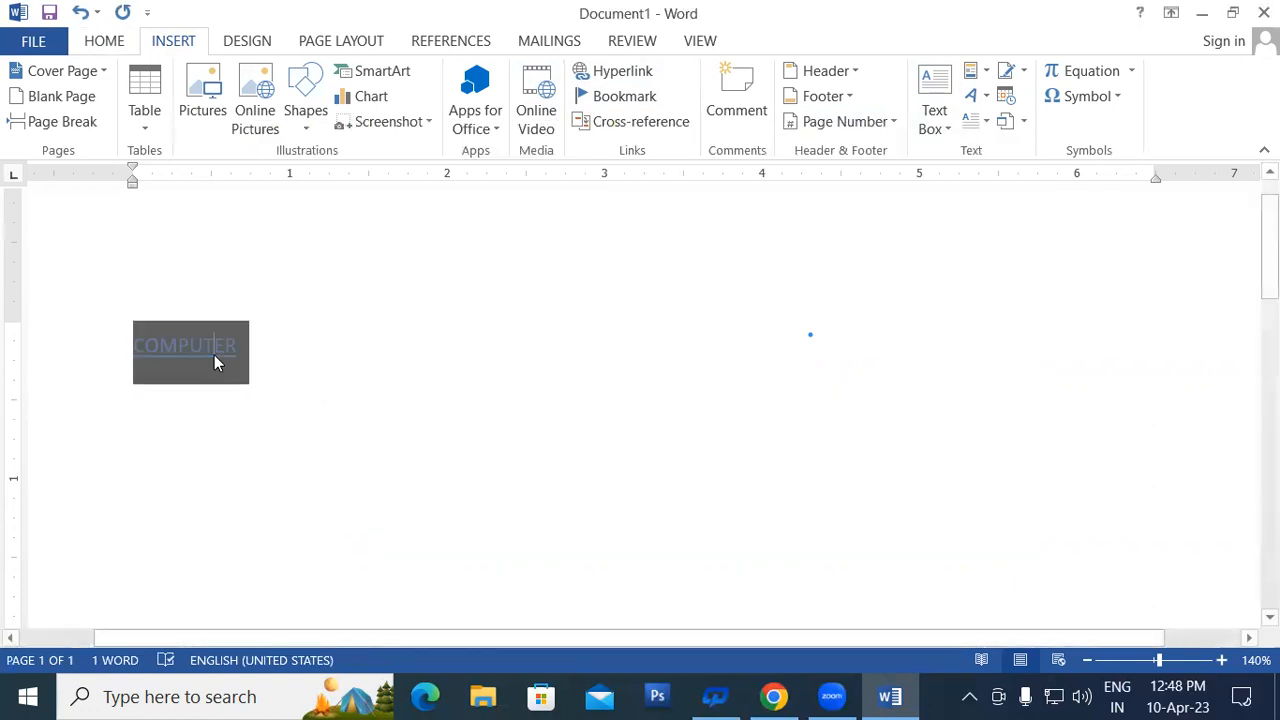
Test the COMPUTER hyperlink by opening the linked image past the security notice, and close the image viewer.
click(320, 443)
ctrl+click(197, 362)
click(709, 462)
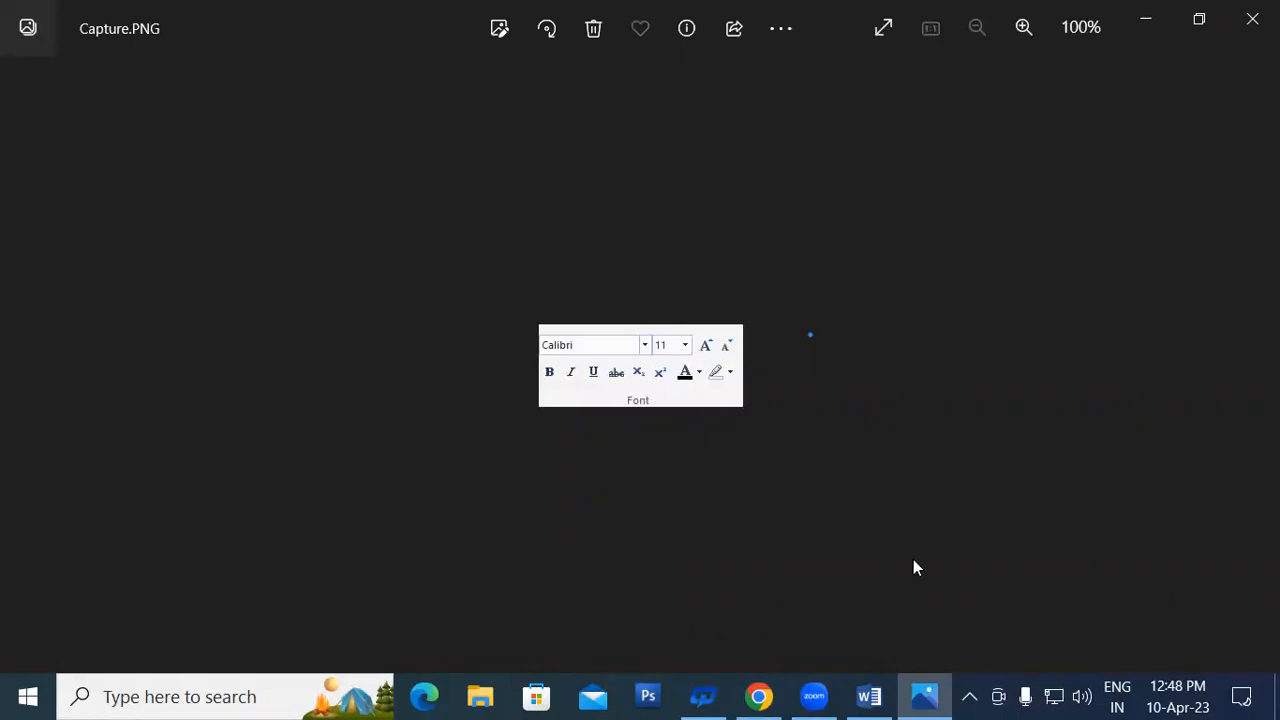
key(alt+F4)
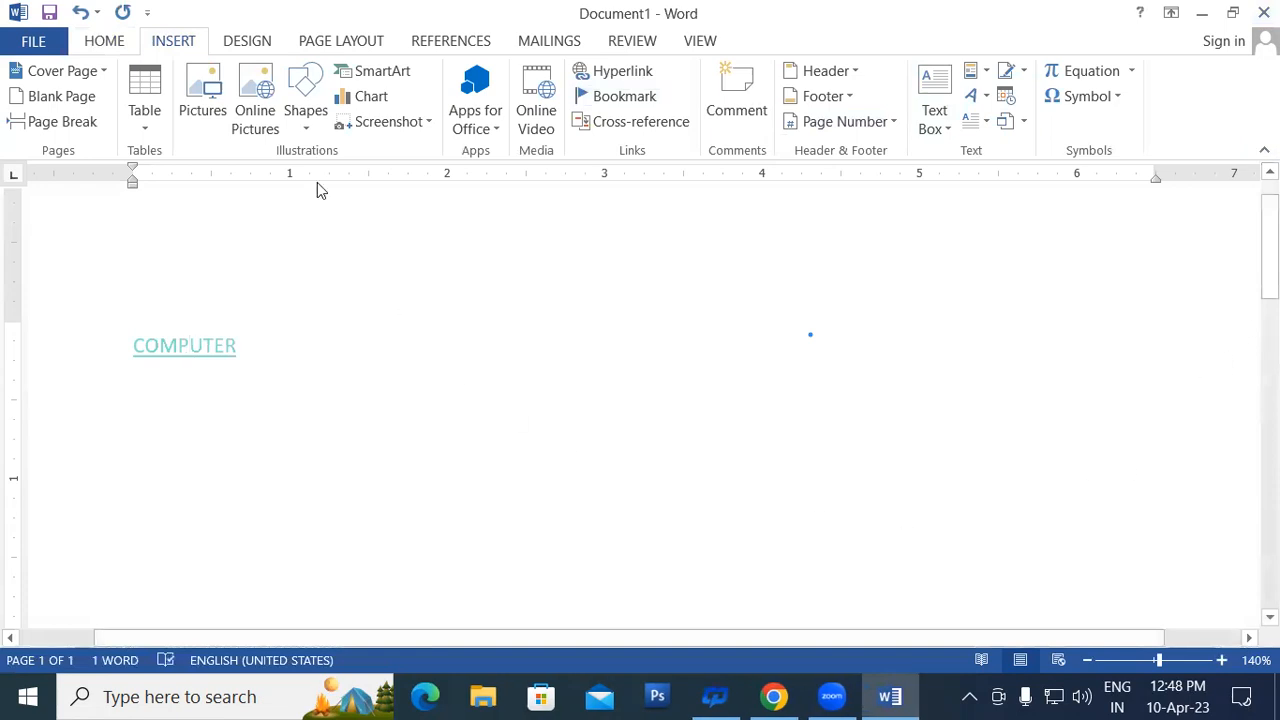